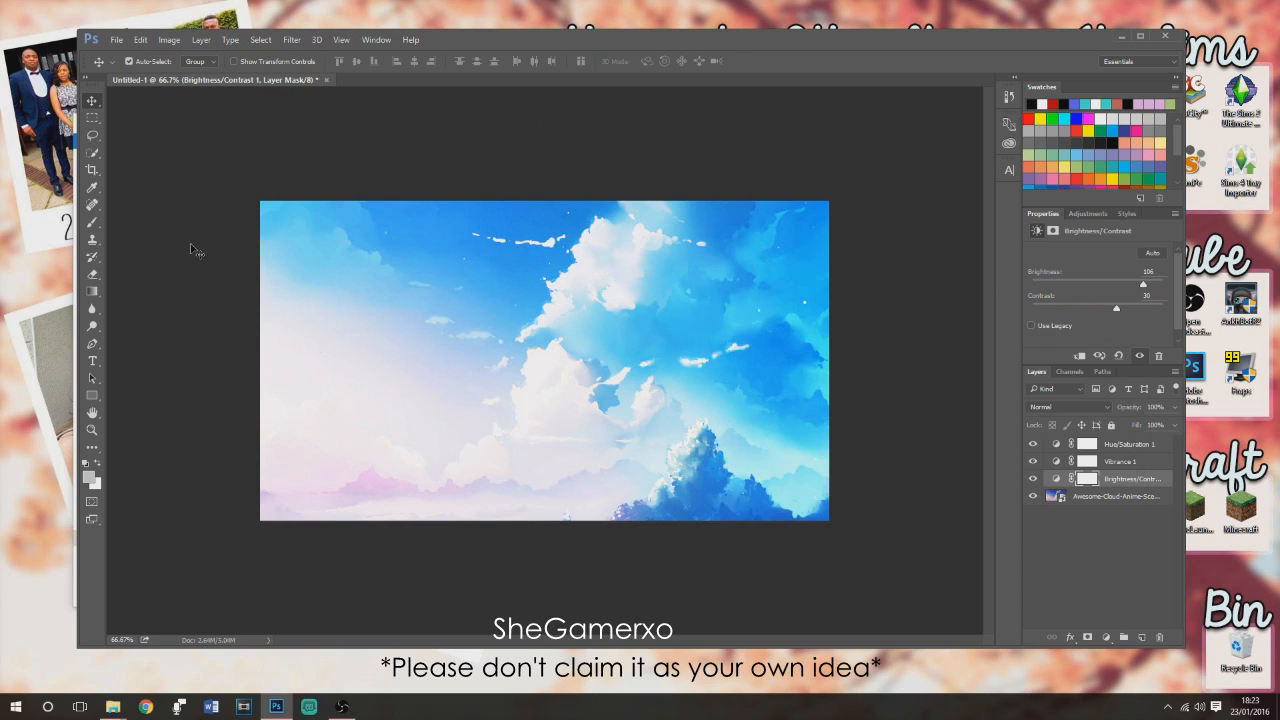
Merge the cloud scenery layer with its Brightness/Contrast, Vibrance and Hue/Saturation adjustment layers into one layer.
{"action": "left_click", "coordinate": [1130, 494]}
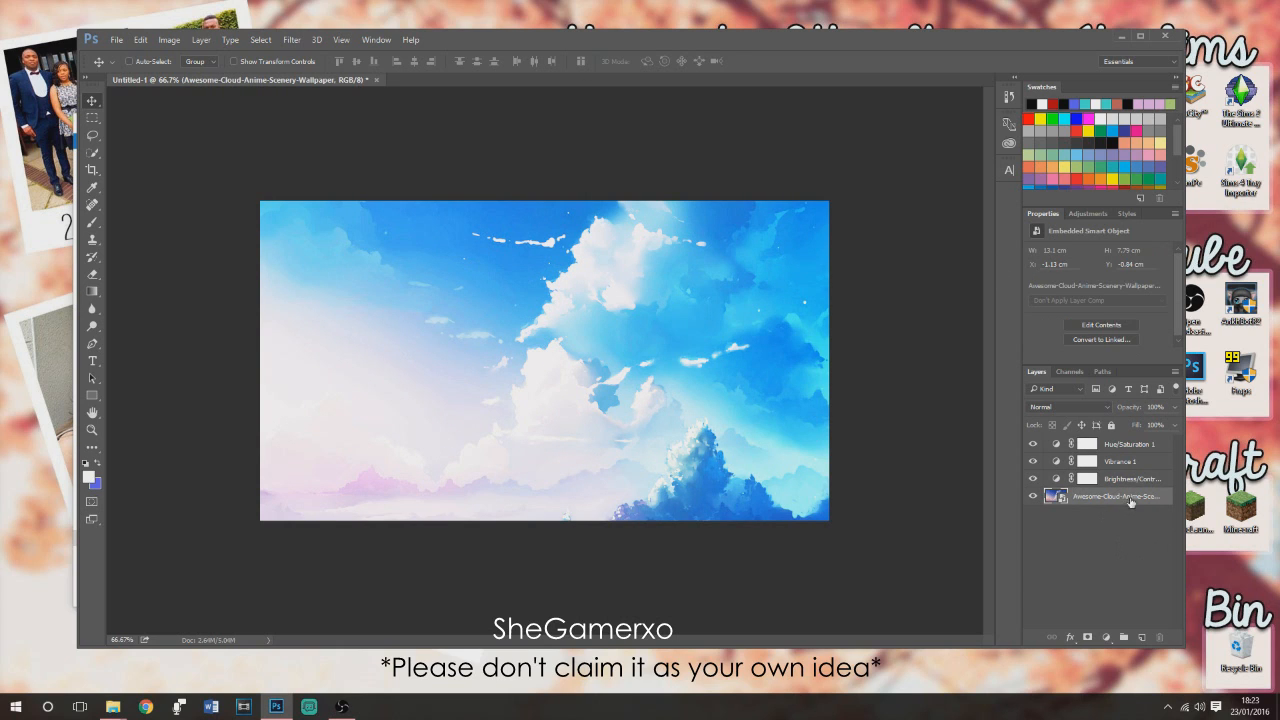
{"action": "left_click", "coordinate": [1138, 480], "text": "ctrl"}
{"action": "left_click", "coordinate": [1145, 462], "text": "ctrl"}
{"action": "left_click", "coordinate": [1150, 446], "text": "ctrl"}
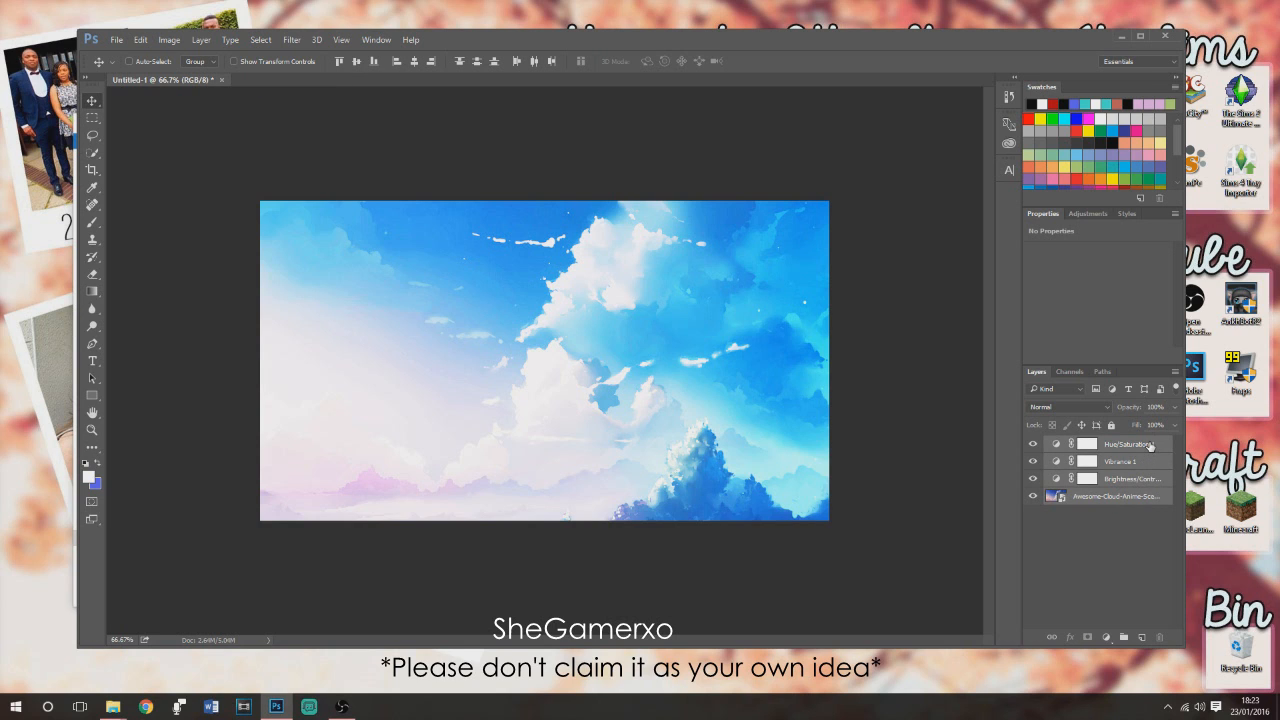
{"action": "right_click", "coordinate": [1147, 494]}
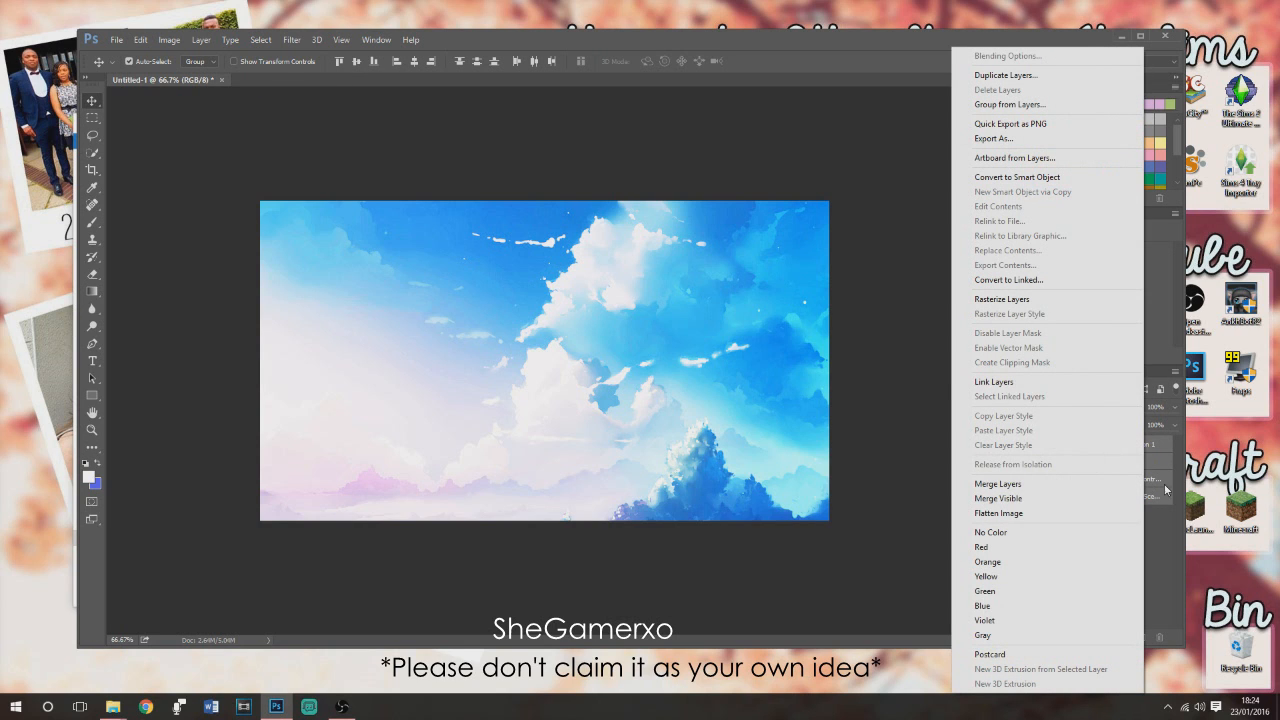
{"action": "left_click", "coordinate": [1000, 484]}
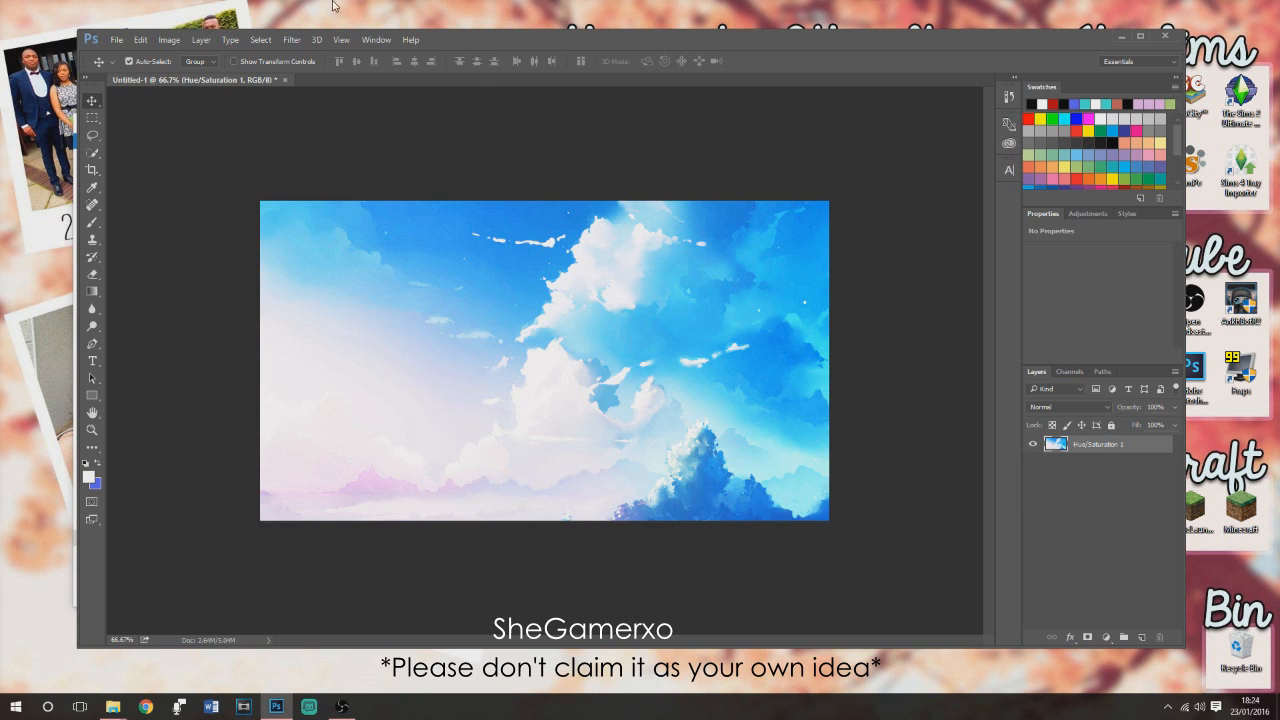
Apply a Gaussian Blur to the merged cloud layer to soften the background.
{"action": "left_click", "coordinate": [286, 41]}
{"action": "mouse_move", "coordinate": [440, 187]}
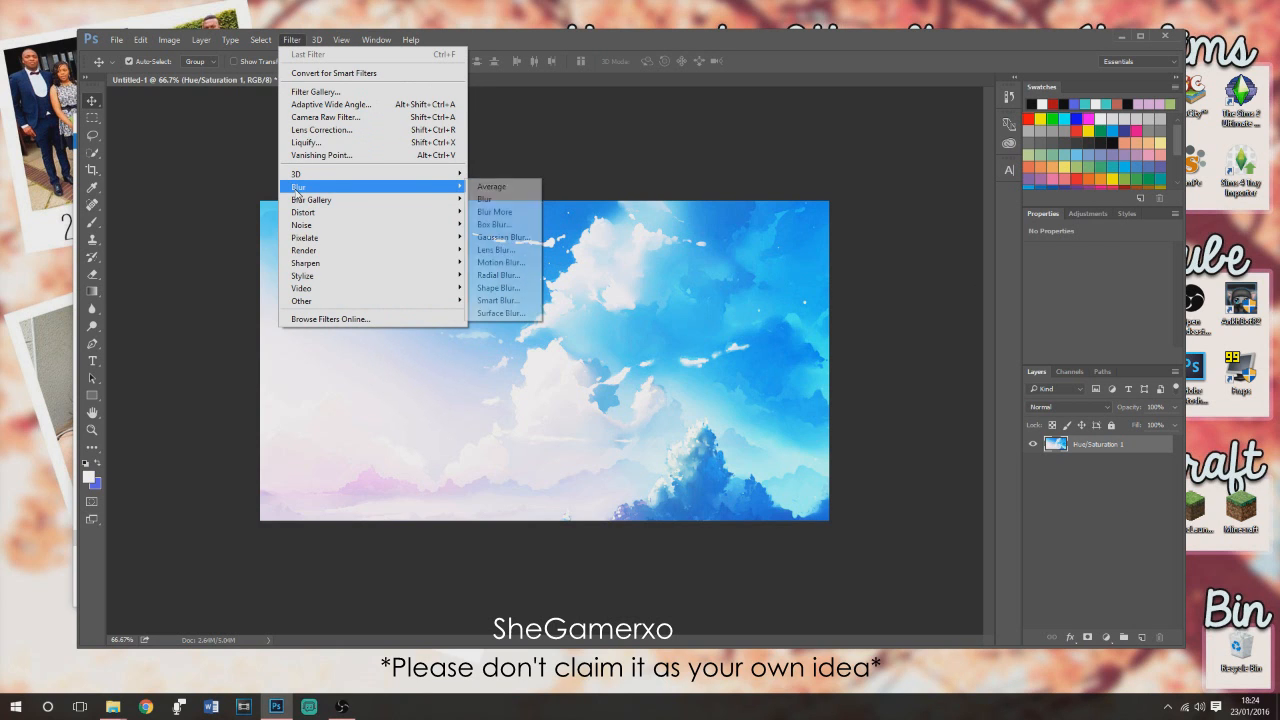
{"action": "left_click", "coordinate": [508, 238]}
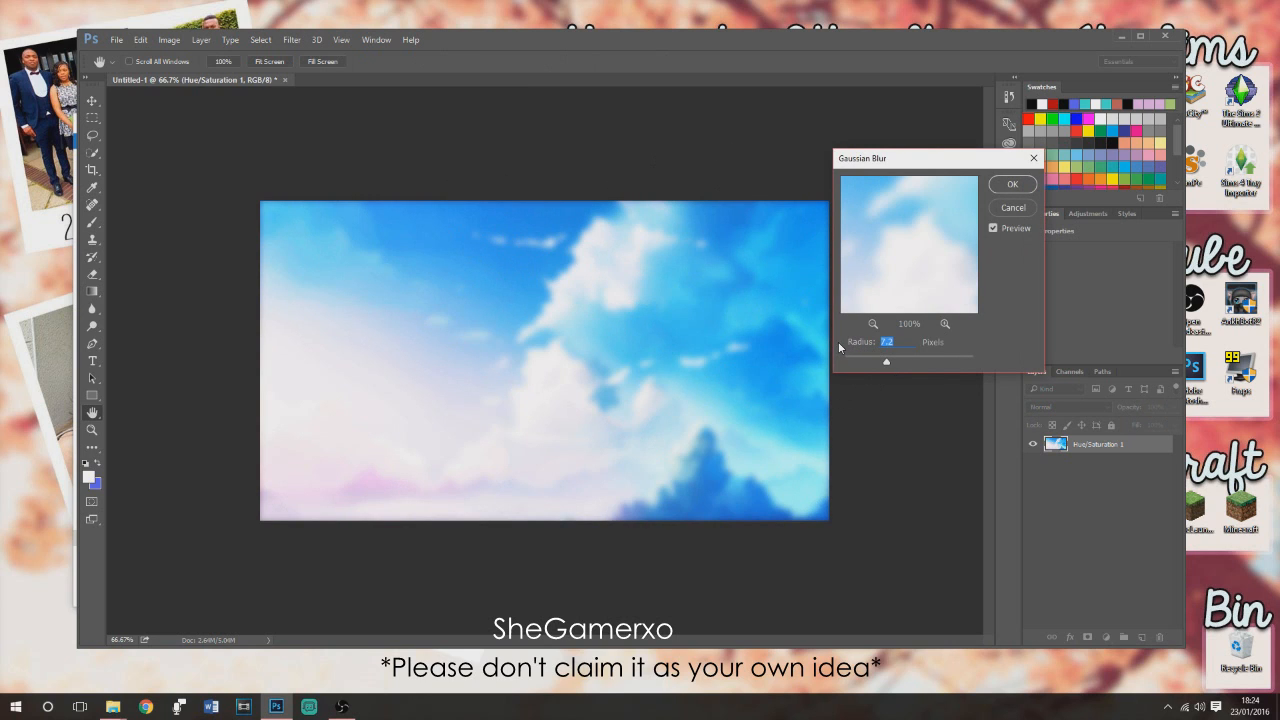
{"action": "left_click_drag", "start_coordinate": [840, 345], "coordinate": [844, 346]}
{"action": "left_click", "coordinate": [1013, 187]}
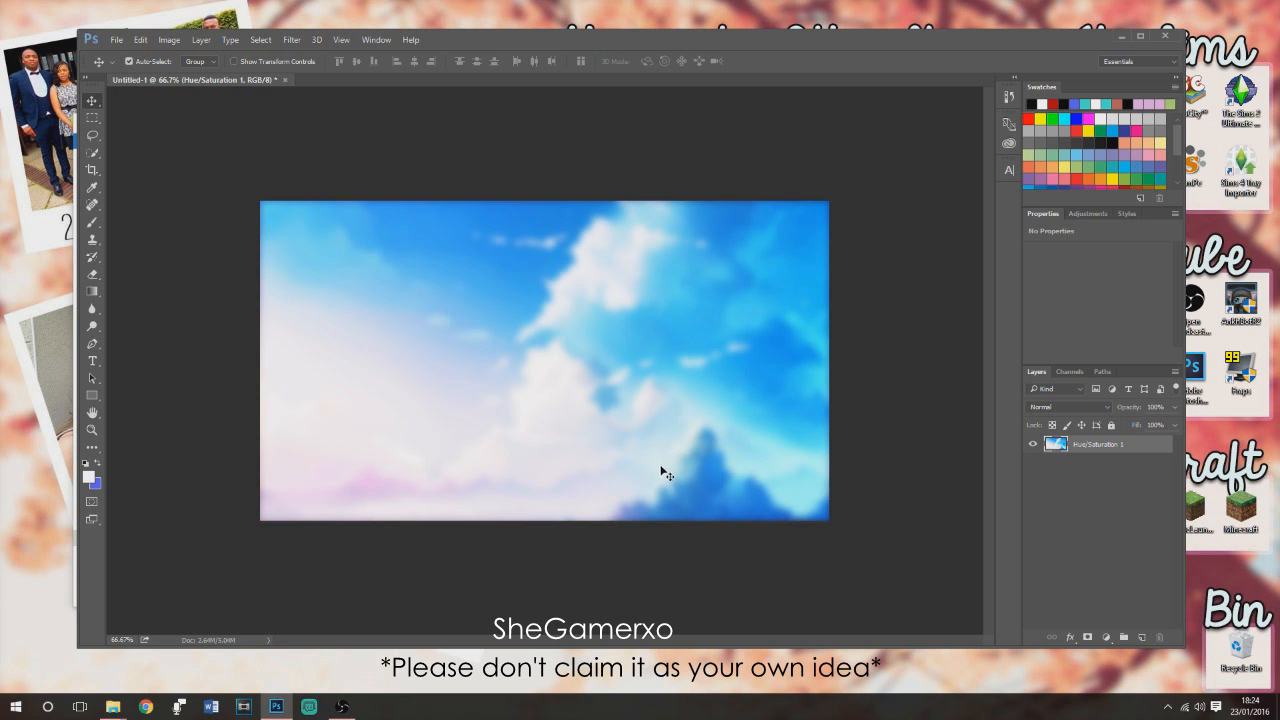
Place the red bokeh image tumblr_static_download from the Backgrounds folder onto the canvas.
{"action": "mouse_move", "coordinate": [113, 706]}
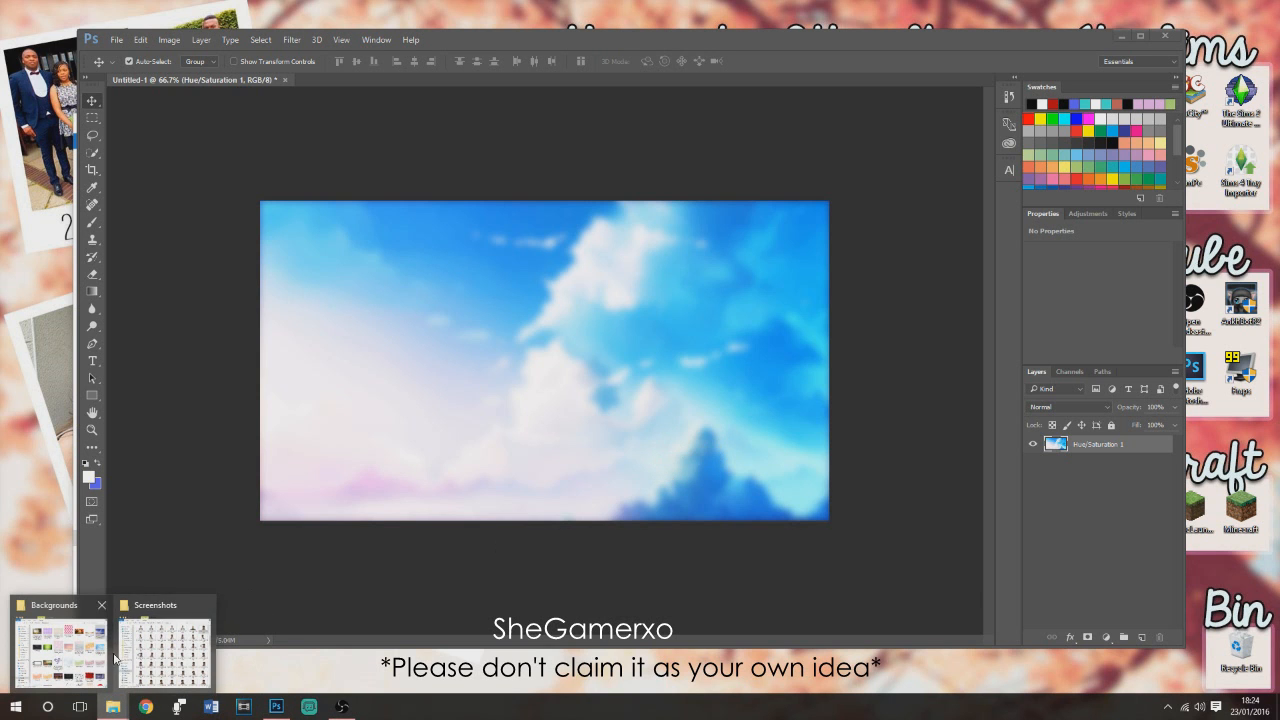
{"action": "left_click", "coordinate": [83, 645]}
{"action": "scroll", "coordinate": [440, 310], "scroll_direction": "down", "scroll_amount": 10}
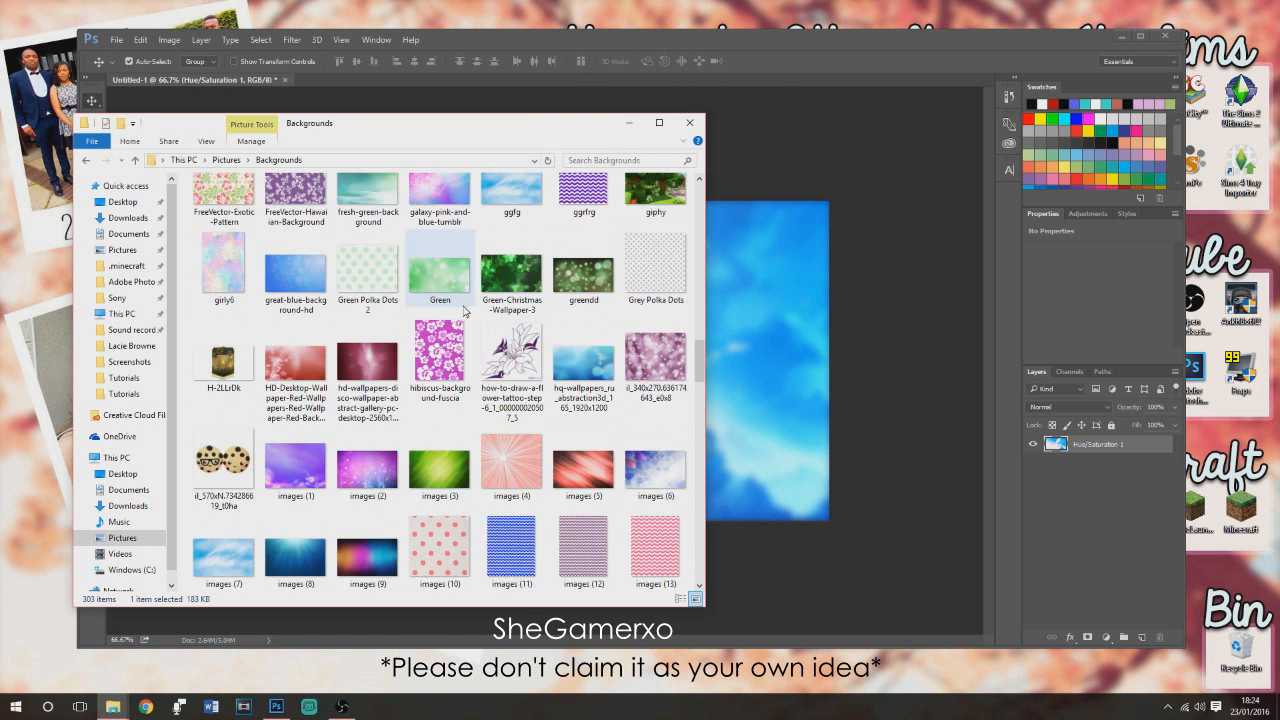
{"action": "scroll", "coordinate": [440, 316], "scroll_direction": "up", "scroll_amount": 3}
{"action": "scroll", "coordinate": [480, 340], "scroll_direction": "down", "scroll_amount": 3}
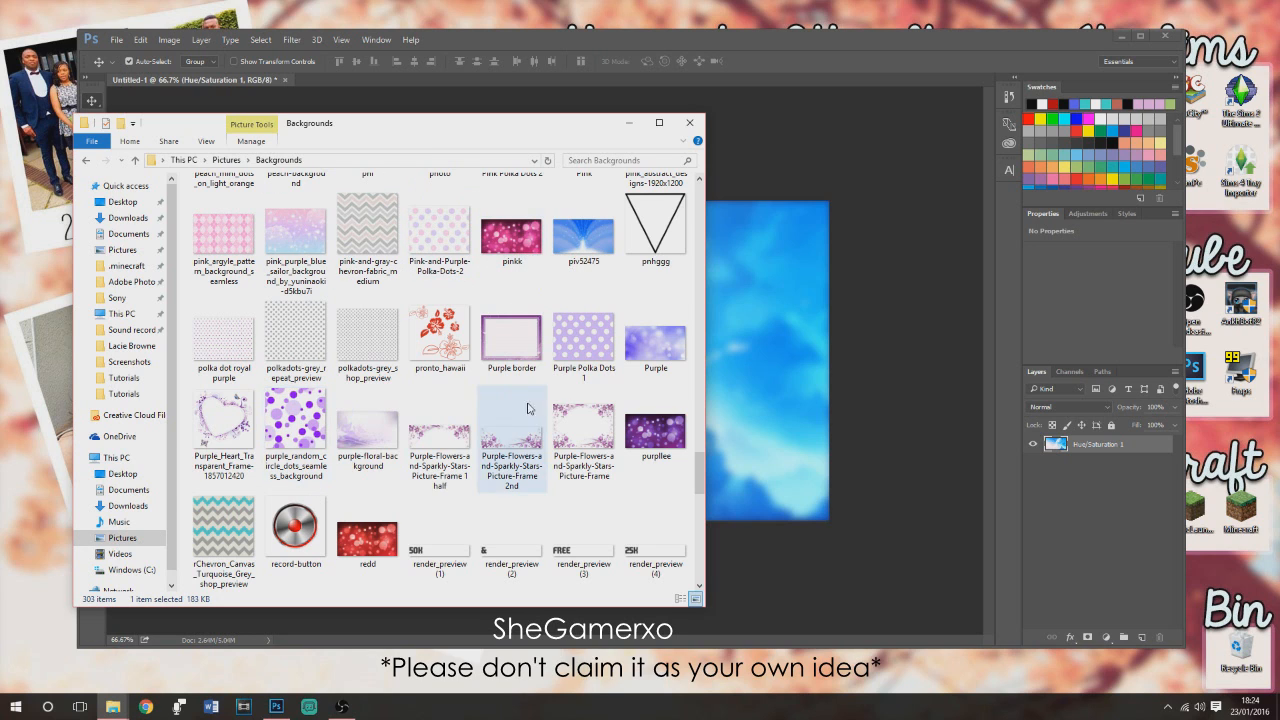
{"action": "scroll", "coordinate": [585, 330], "scroll_direction": "down", "scroll_amount": 10}
{"action": "left_click", "coordinate": [597, 291]}
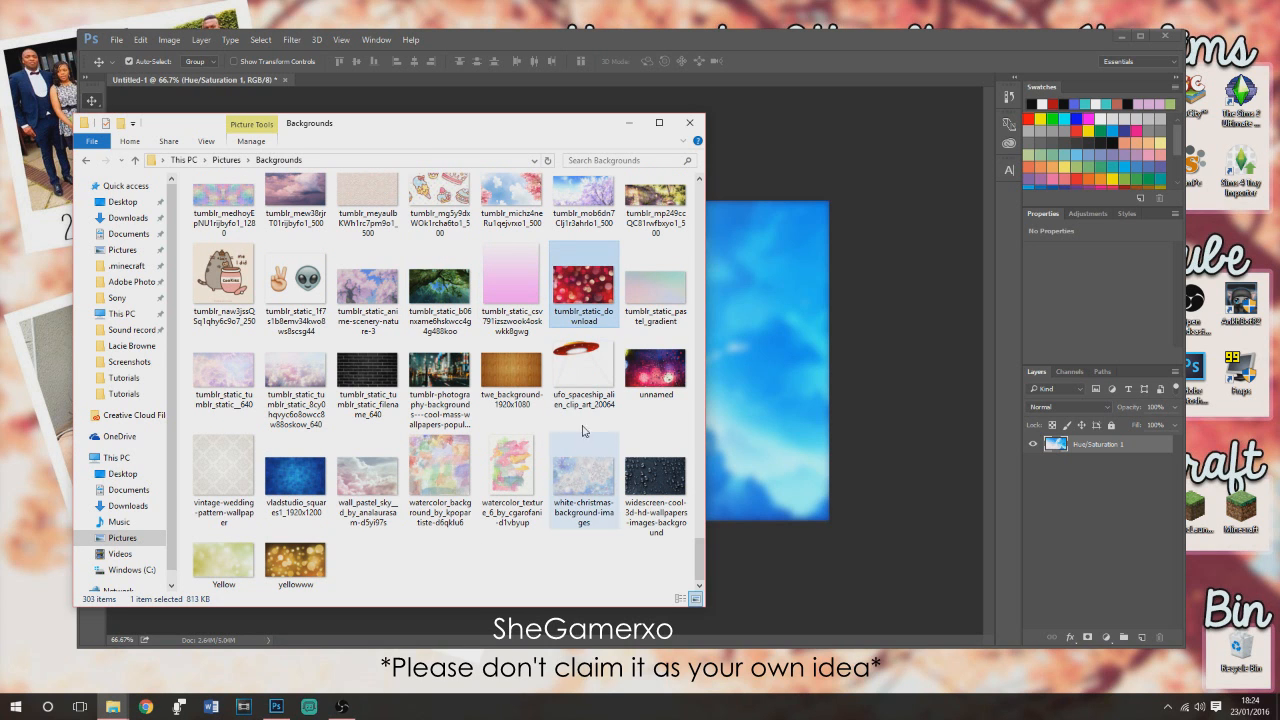
{"action": "left_click_drag", "start_coordinate": [568, 300], "coordinate": [744, 405]}
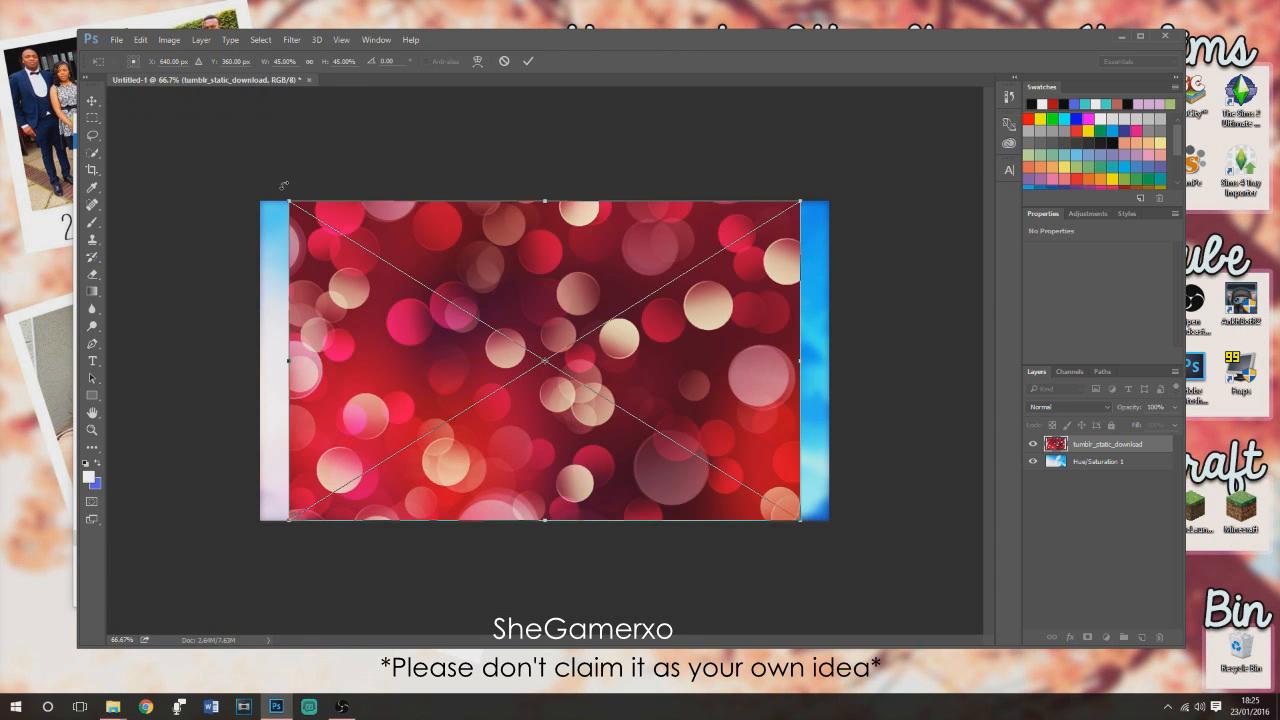
Scale the bokeh image up to about 53% so it covers the whole canvas, and commit the placement.
{"action": "left_click_drag", "start_coordinate": [290, 201], "coordinate": [203, 147]}
{"action": "left_click_drag", "start_coordinate": [270, 297], "coordinate": [313, 313]}
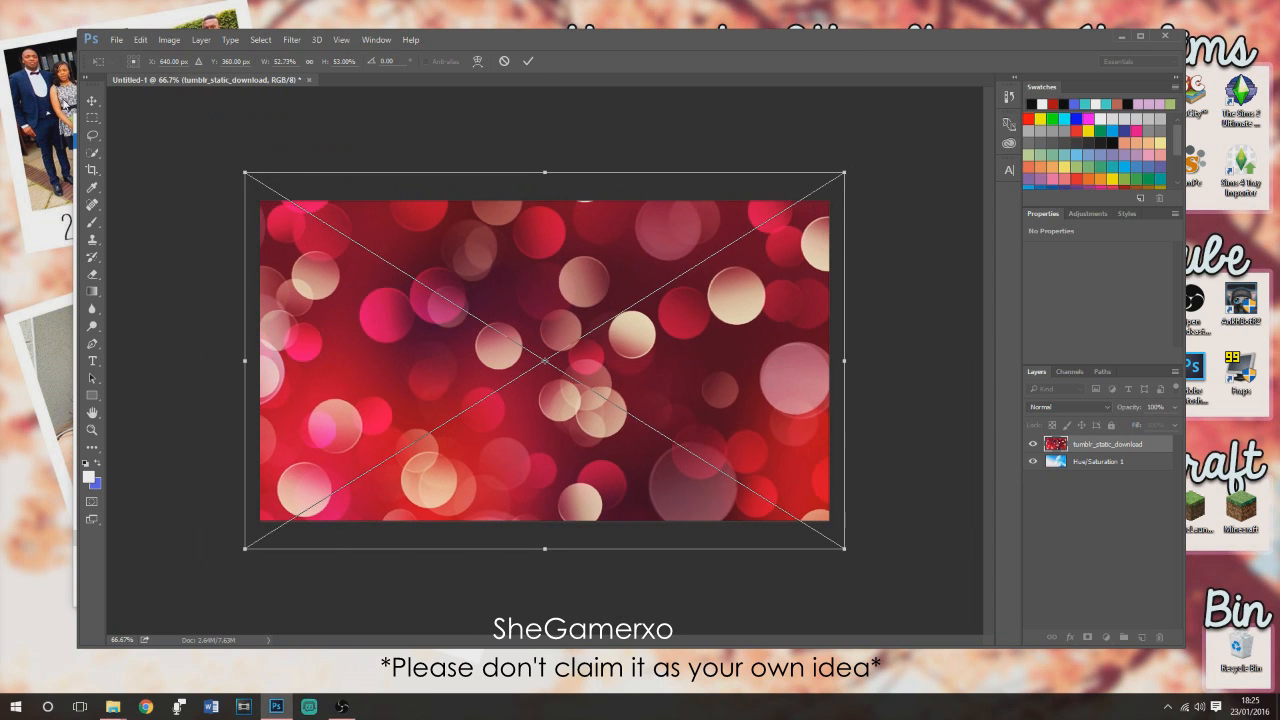
{"action": "left_click", "coordinate": [92, 101]}
{"action": "left_click", "coordinate": [556, 276]}
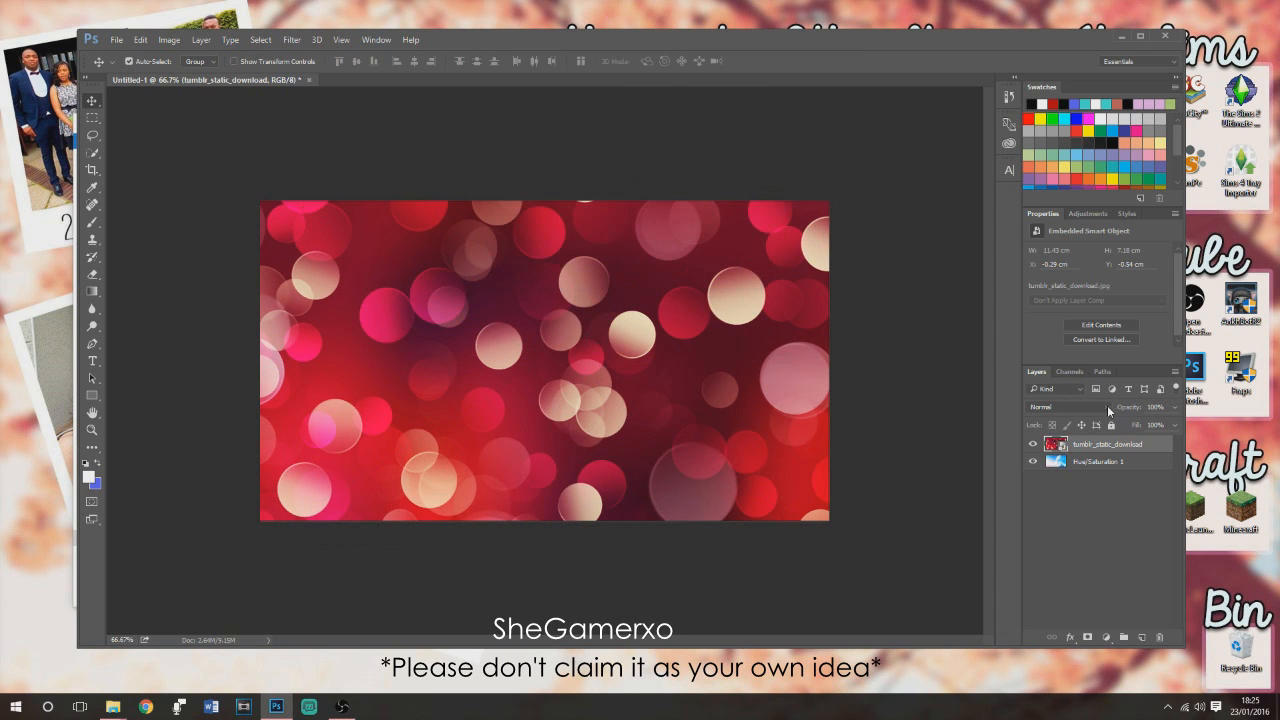
Try the Soft Light, Overlay, Screen and Lighten blend modes on the bokeh layer.
{"action": "left_click", "coordinate": [1105, 405]}
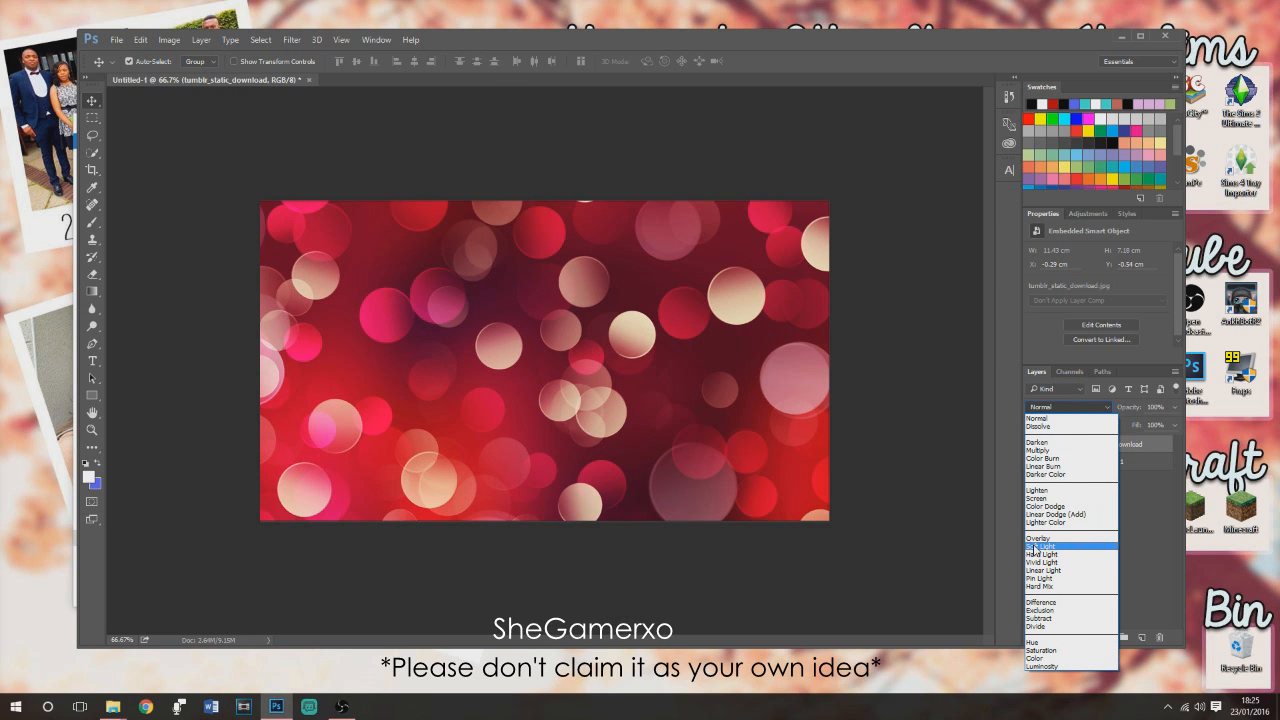
{"action": "left_click", "coordinate": [1035, 546]}
{"action": "left_click", "coordinate": [1068, 406]}
{"action": "left_click", "coordinate": [1038, 538]}
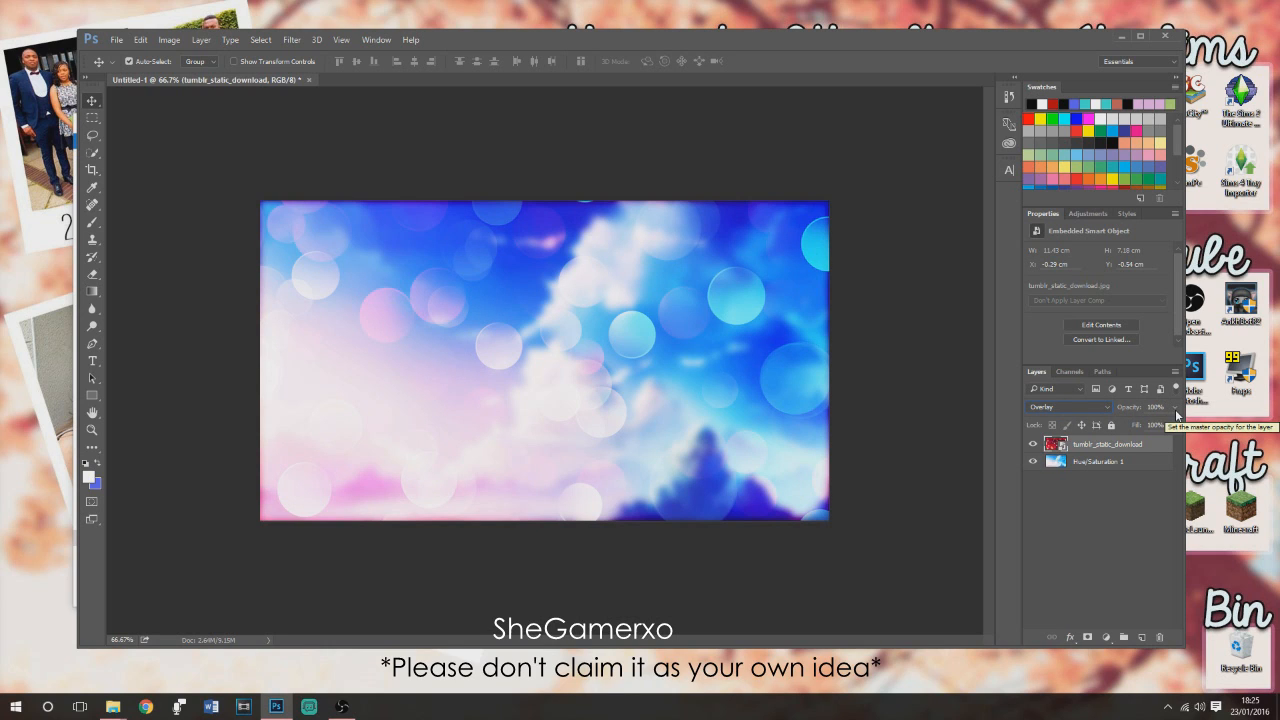
{"action": "left_click", "coordinate": [1097, 407]}
{"action": "left_click", "coordinate": [1046, 500]}
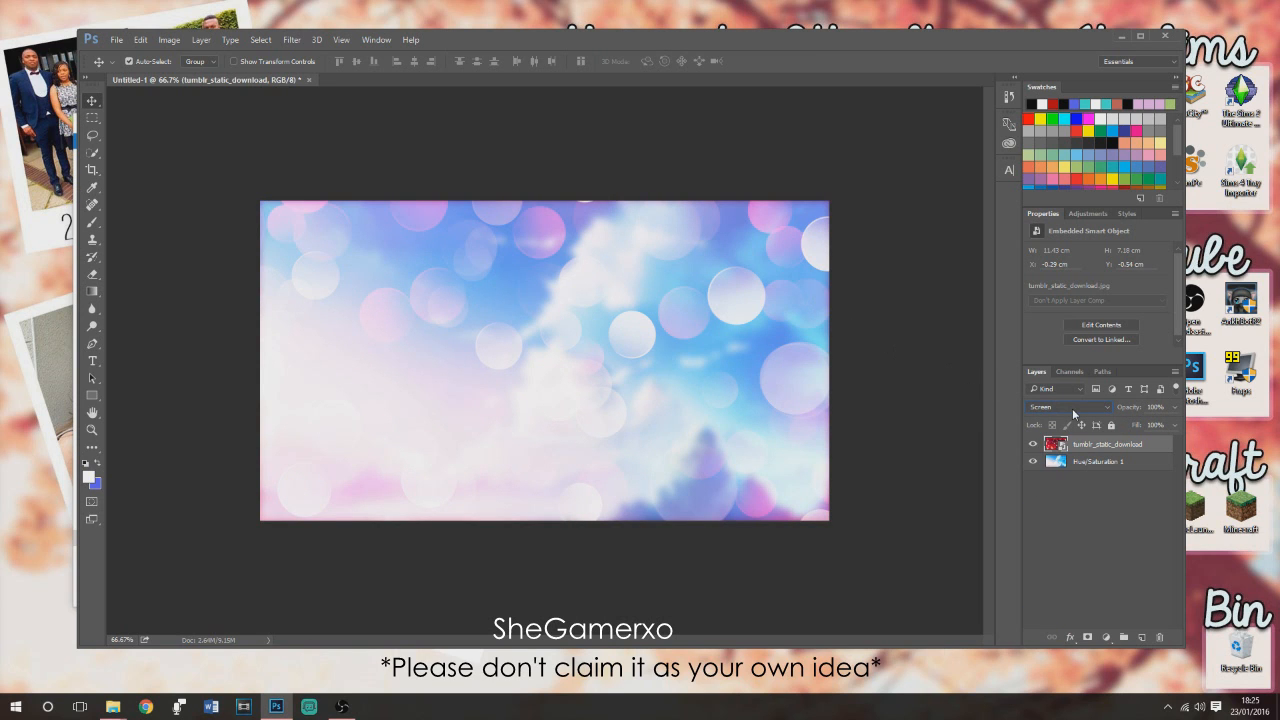
{"action": "left_click", "coordinate": [1071, 407]}
{"action": "left_click", "coordinate": [1042, 494]}
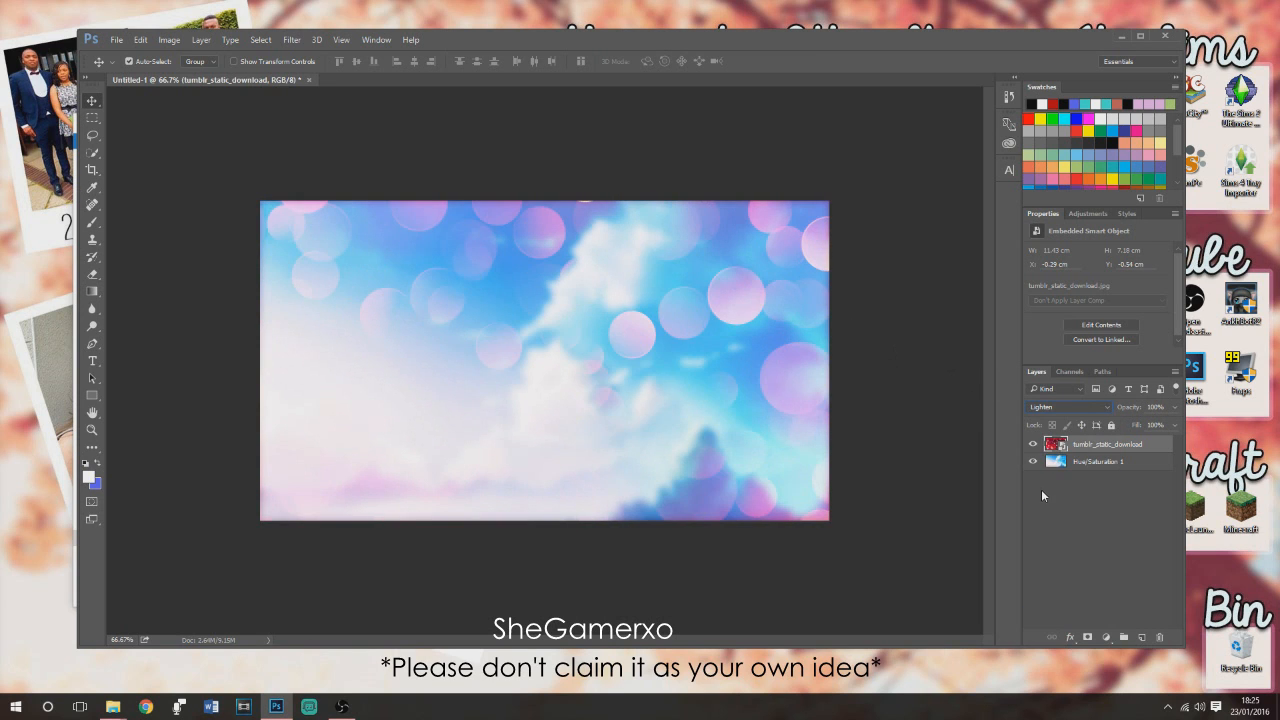
Set the bokeh layer's blend mode to Soft Light and its opacity to 75%.
{"action": "left_click", "coordinate": [1070, 407]}
{"action": "left_click", "coordinate": [1045, 547]}
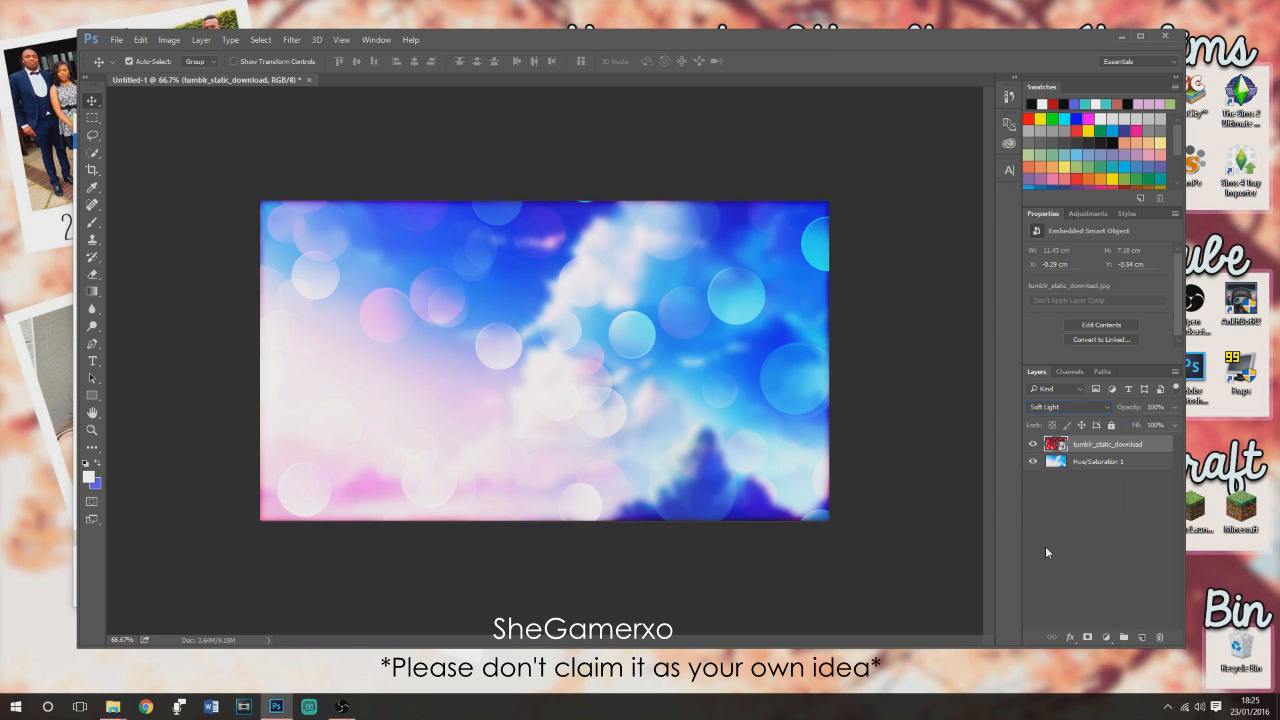
{"action": "left_click", "coordinate": [1176, 407]}
{"action": "left_click_drag", "start_coordinate": [1171, 426], "coordinate": [1171, 430]}
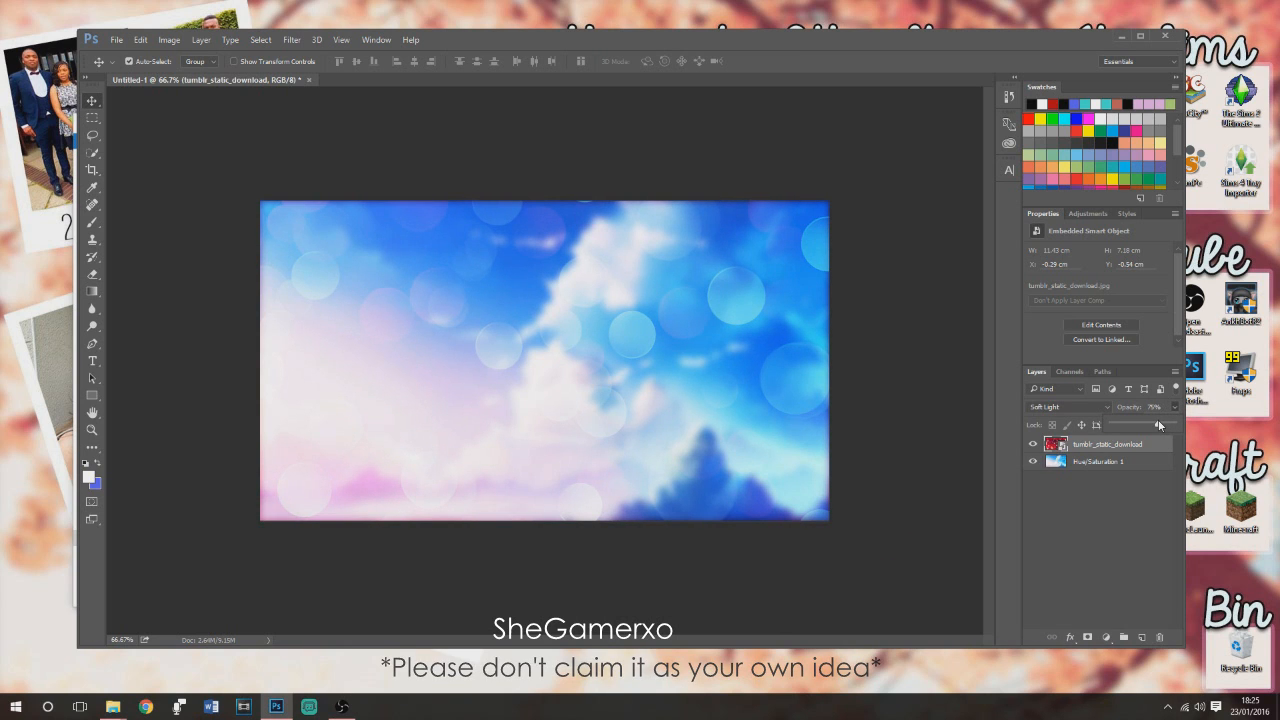
{"action": "left_click", "coordinate": [1178, 409]}
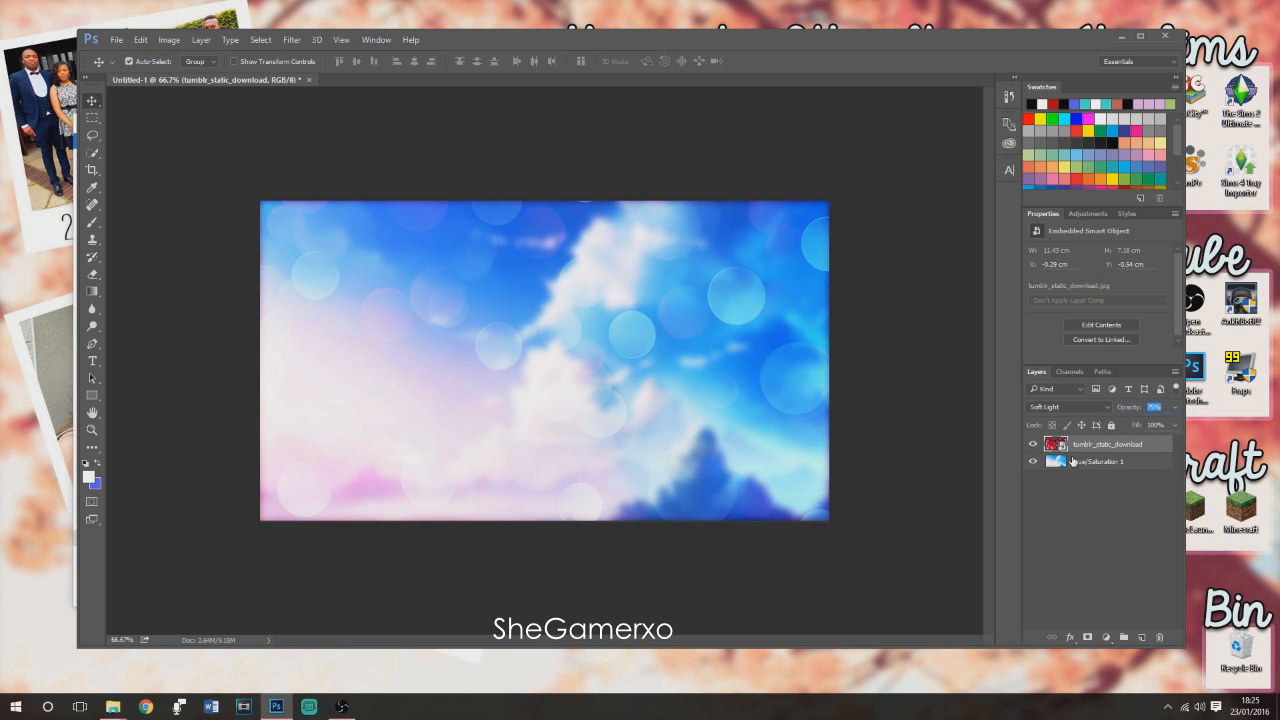
Apply a Gaussian Blur with a radius of 2 pixels to the bokeh layer.
{"action": "left_click", "coordinate": [290, 40]}
{"action": "mouse_move", "coordinate": [320, 190]}
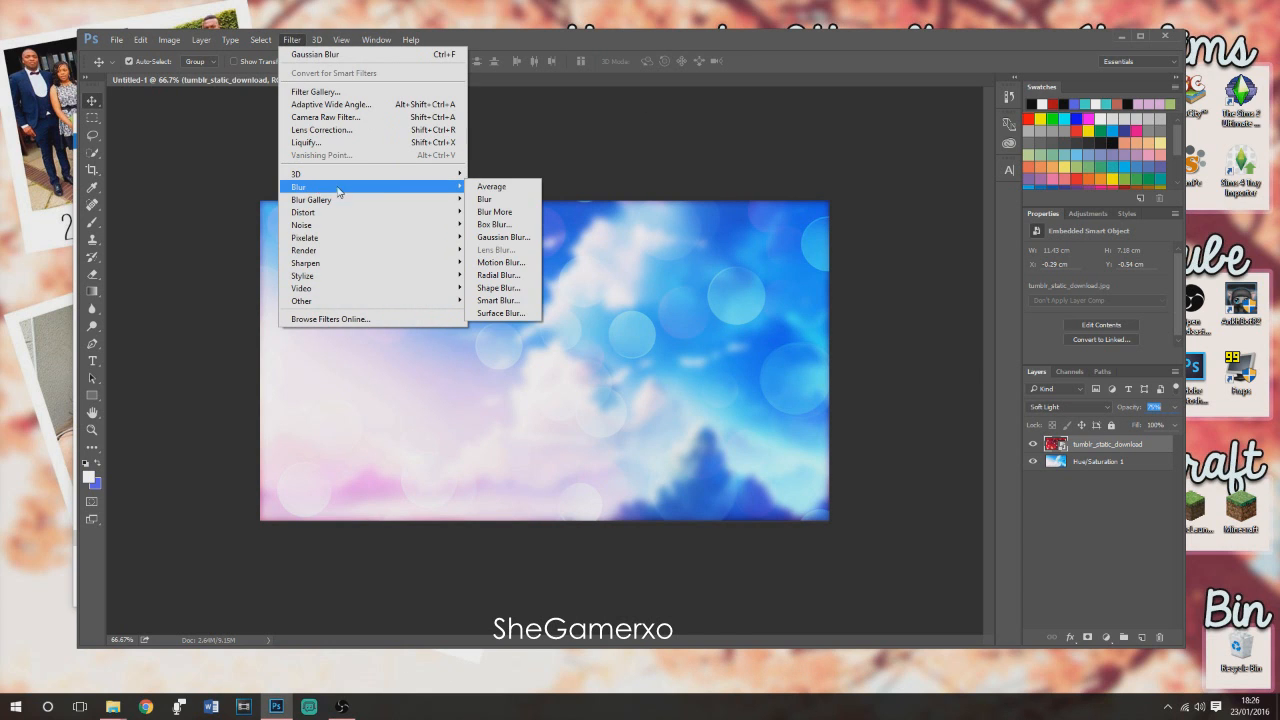
{"action": "left_click", "coordinate": [503, 237]}
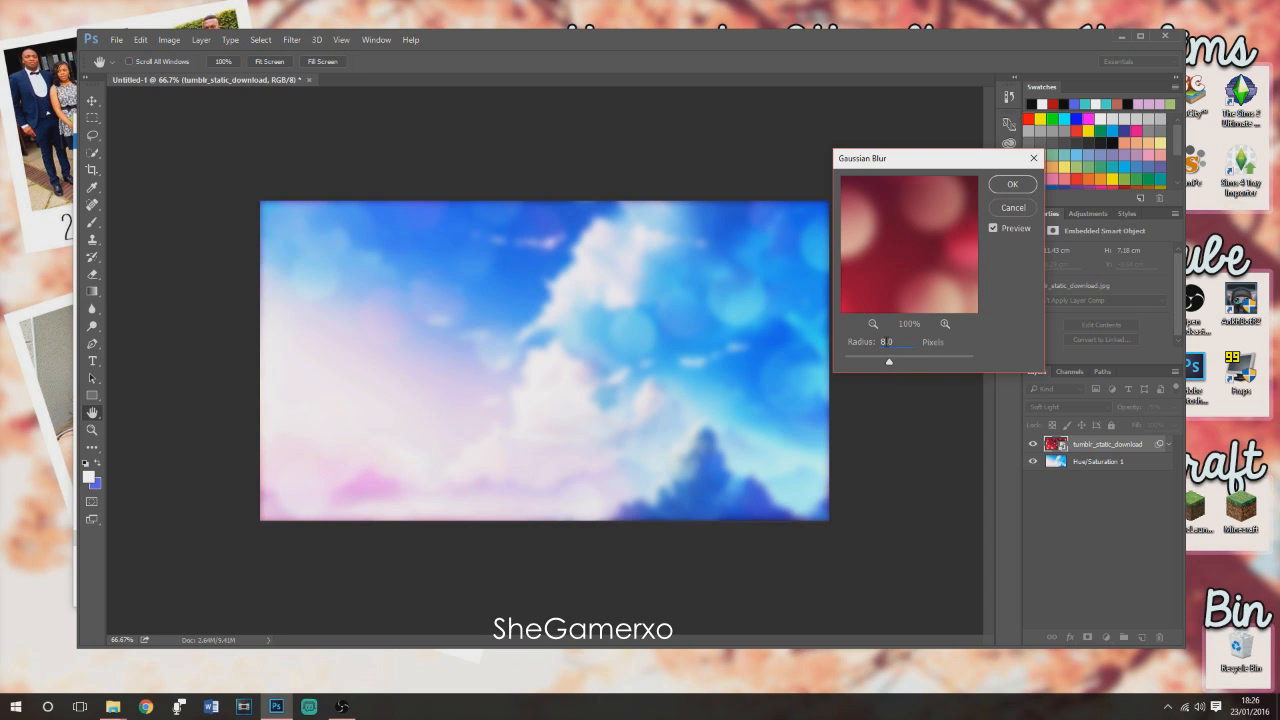
{"action": "type", "text": "3"}
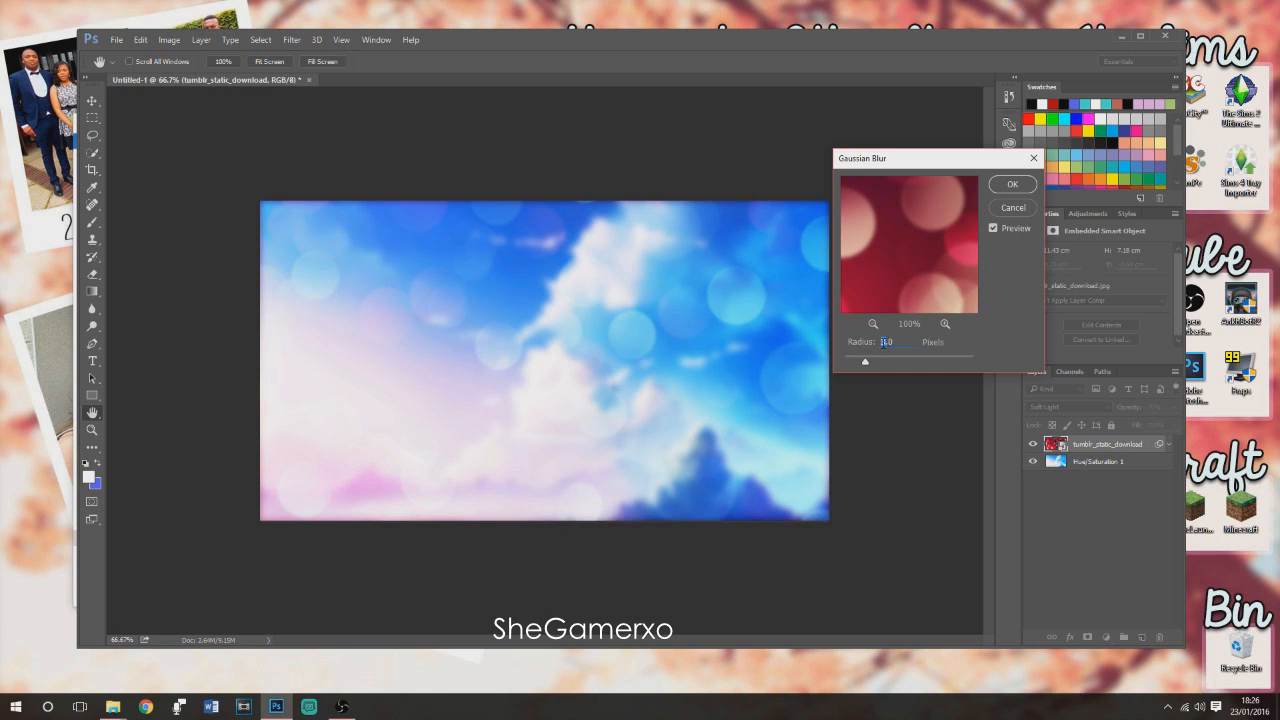
{"action": "type", "text": "2"}
{"action": "left_click", "coordinate": [1008, 186]}
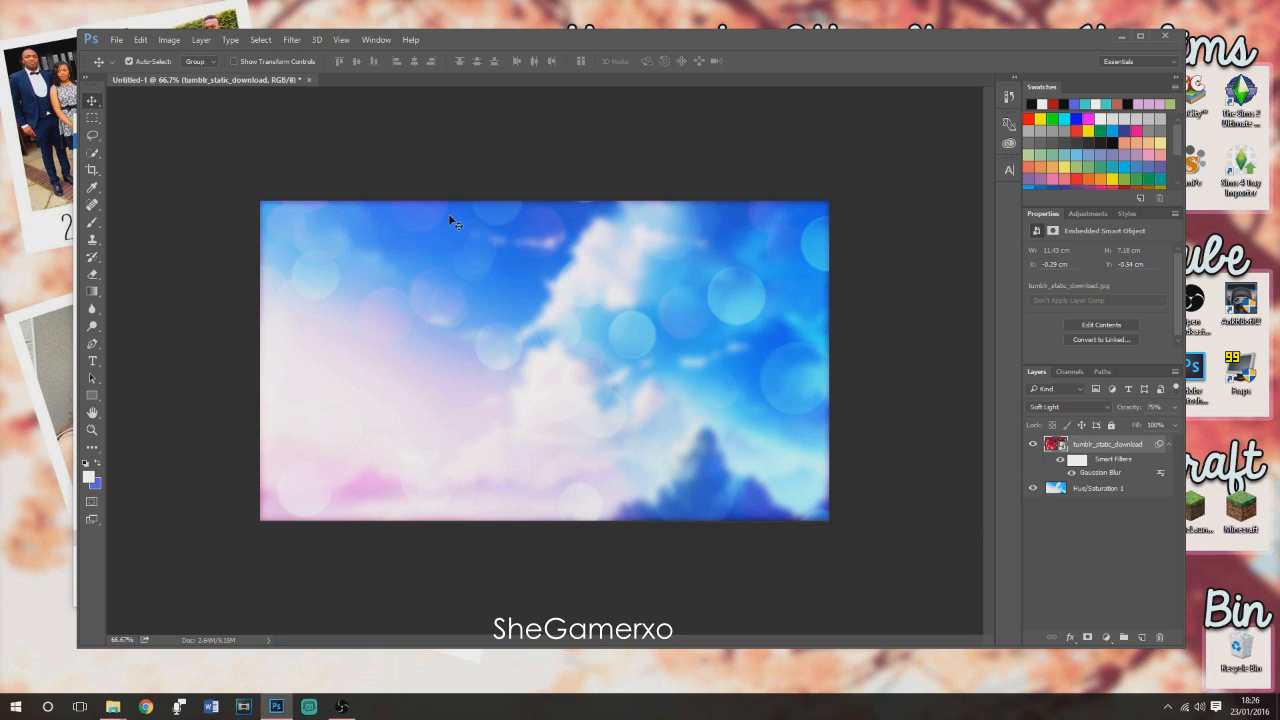
Start opening files and browse to the Screenshots folder in Documents > Electronic Arts > The Sims 4.
{"action": "left_click", "coordinate": [117, 40]}
{"action": "left_click", "coordinate": [130, 67]}
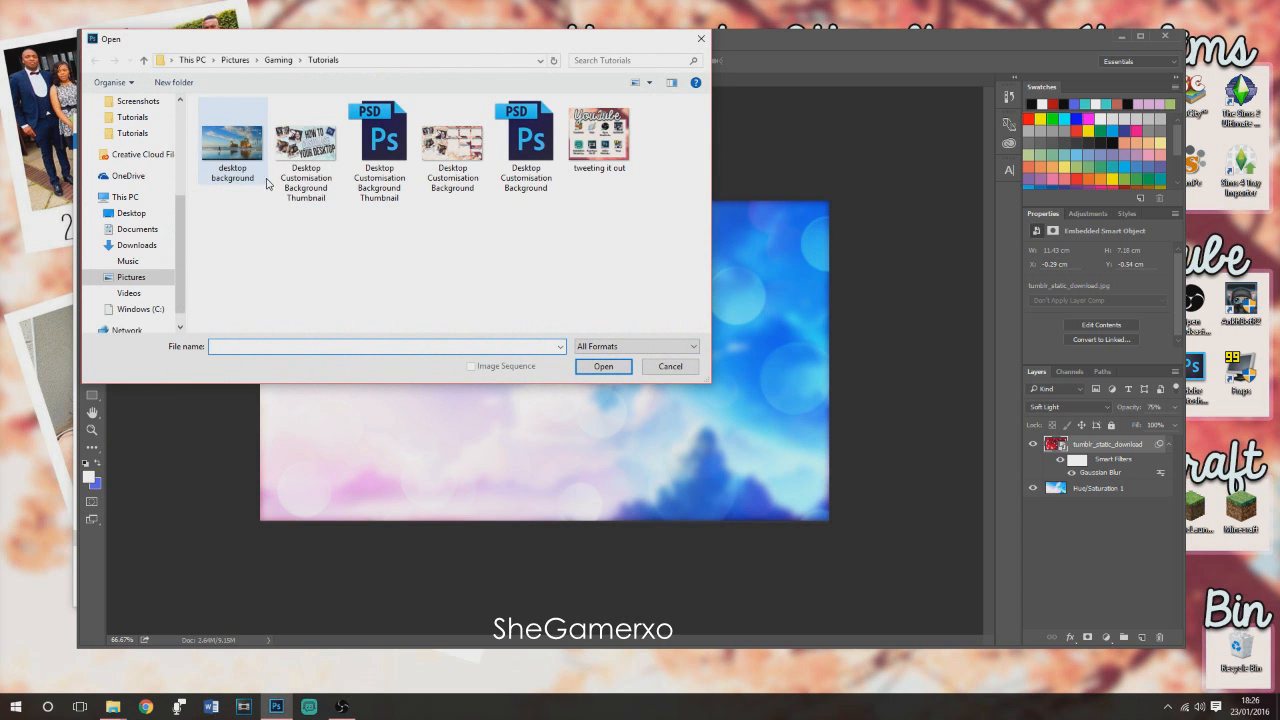
{"action": "left_click", "coordinate": [150, 231]}
{"action": "double_click", "coordinate": [243, 212]}
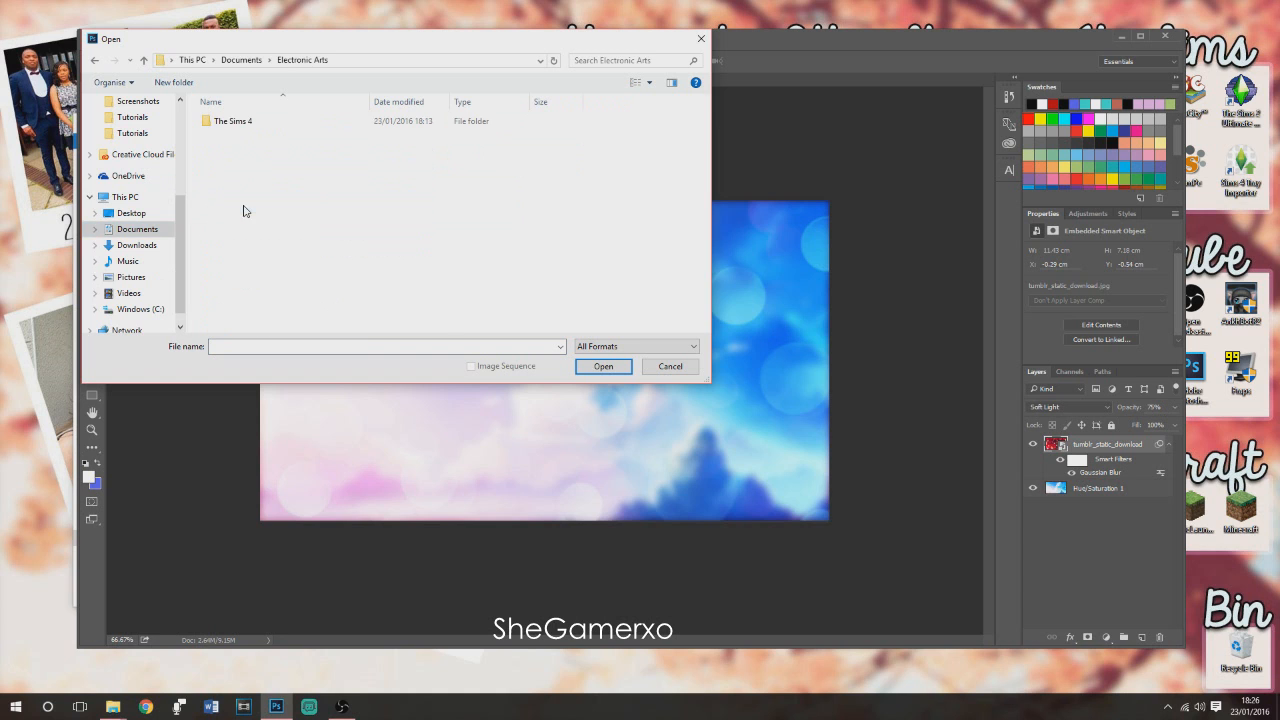
{"action": "double_click", "coordinate": [262, 123]}
{"action": "left_click", "coordinate": [247, 249]}
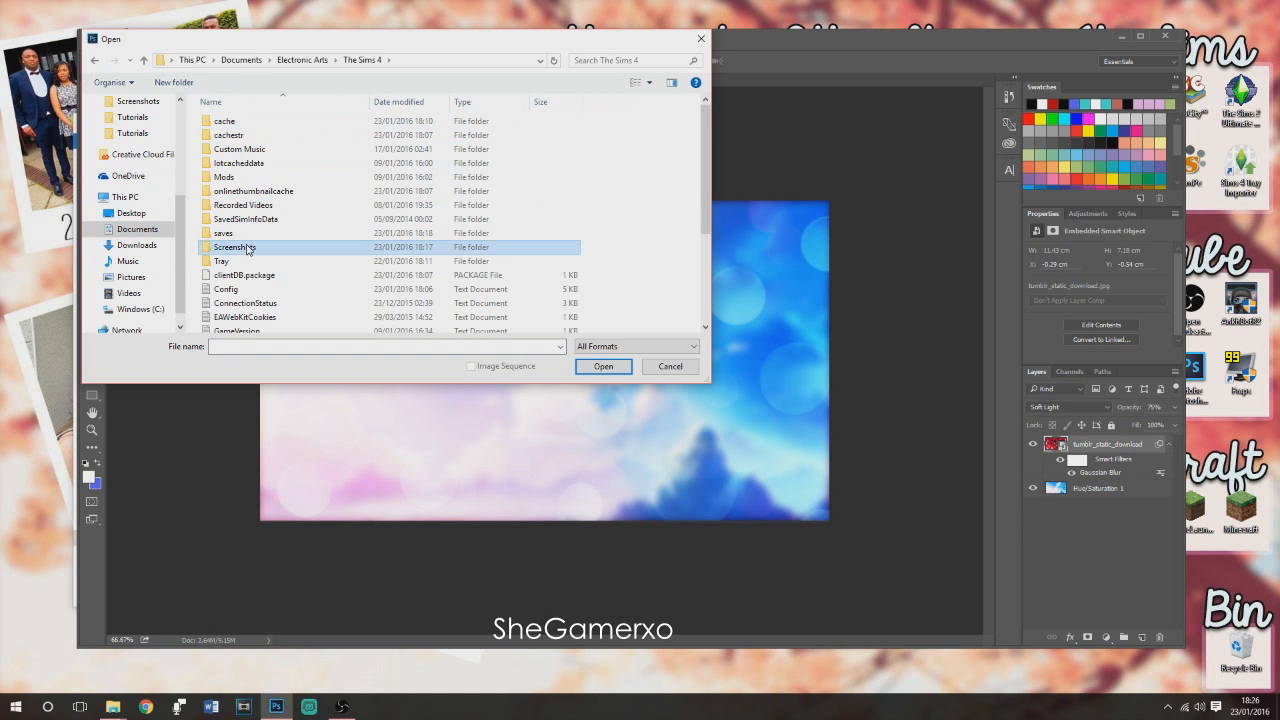
{"action": "double_click", "coordinate": [247, 249]}
Open the Sim screenshots 01-22-16_6-13-08 PM, 01-22-16_6-14-15 PM and 01-22-16_6-14-55 PM from the Screenshots folder together.
{"action": "scroll", "coordinate": [460, 205], "scroll_direction": "up", "scroll_amount": 1}
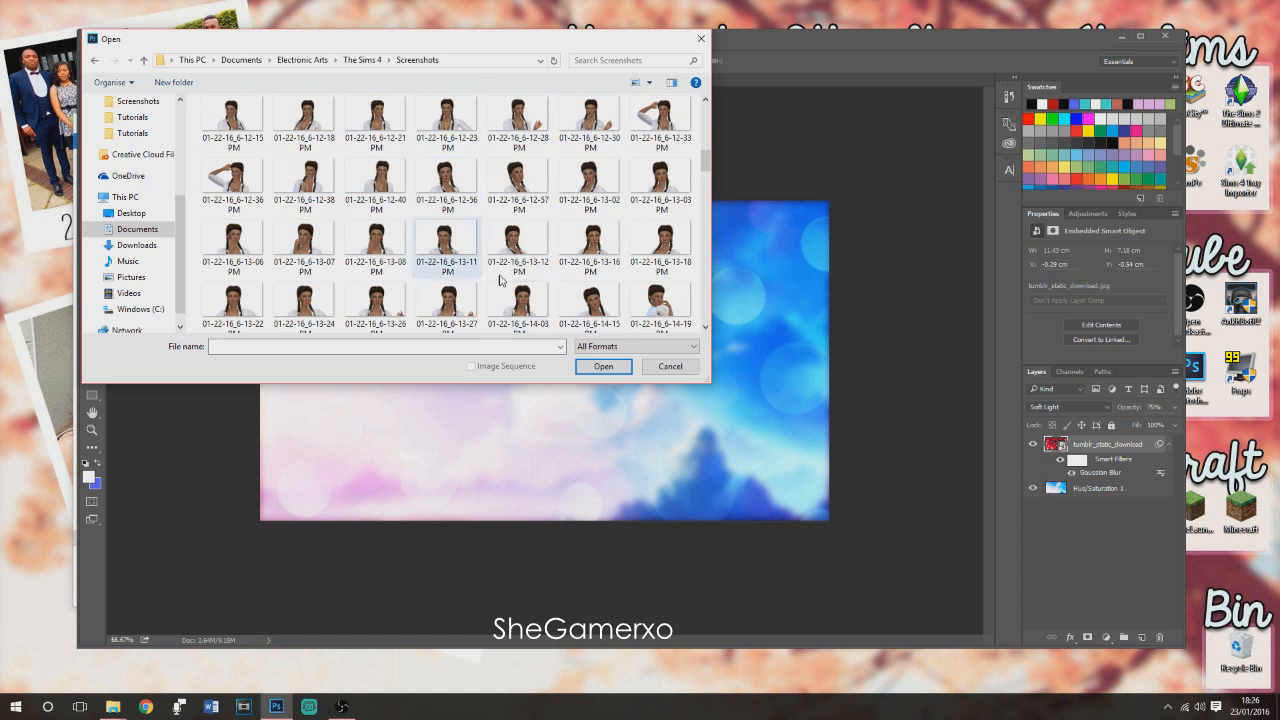
{"action": "scroll", "coordinate": [612, 230], "scroll_direction": "down", "scroll_amount": 1}
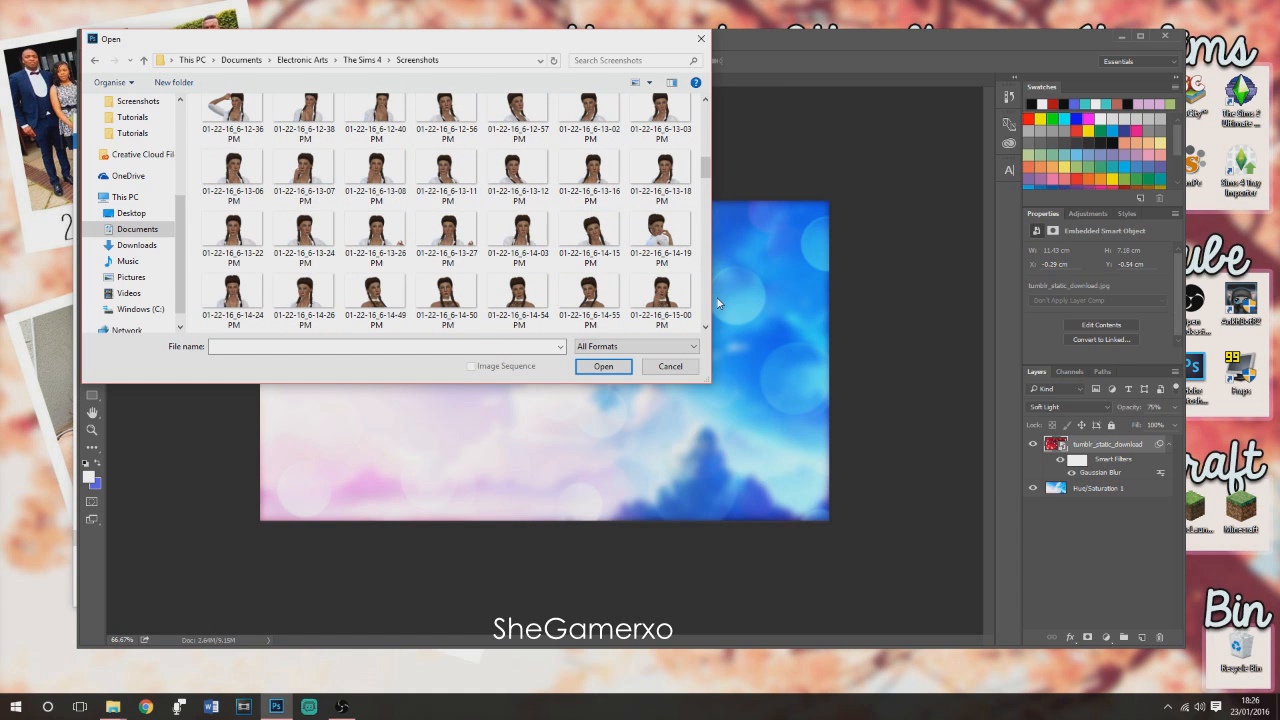
{"action": "scroll", "coordinate": [443, 249], "scroll_direction": "down", "scroll_amount": 2}
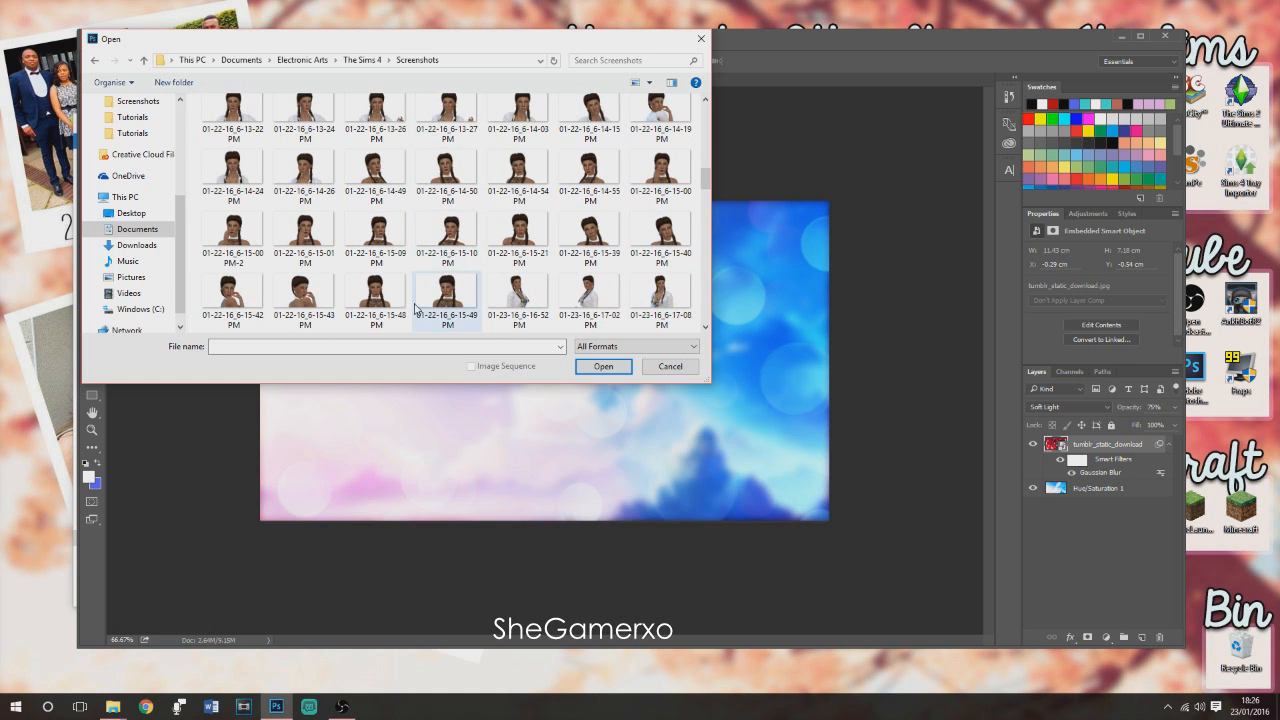
{"action": "scroll", "coordinate": [420, 200], "scroll_direction": "up", "scroll_amount": 2}
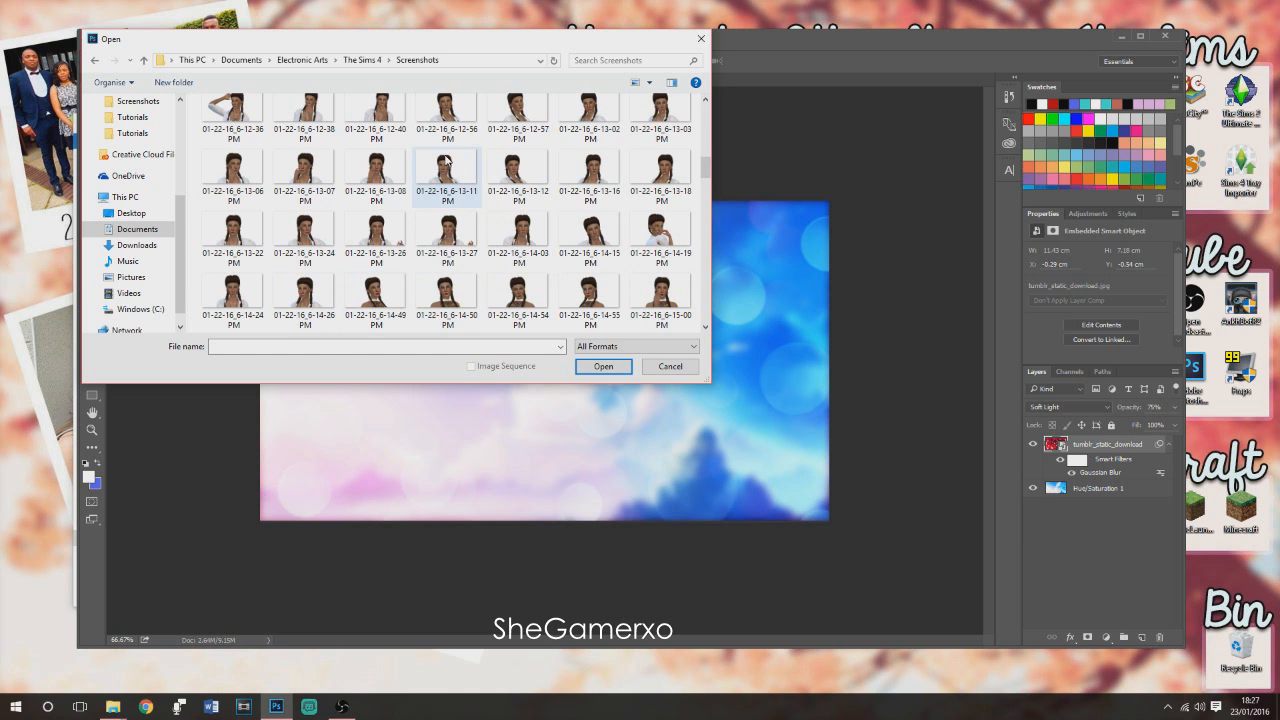
{"action": "left_click", "coordinate": [380, 177]}
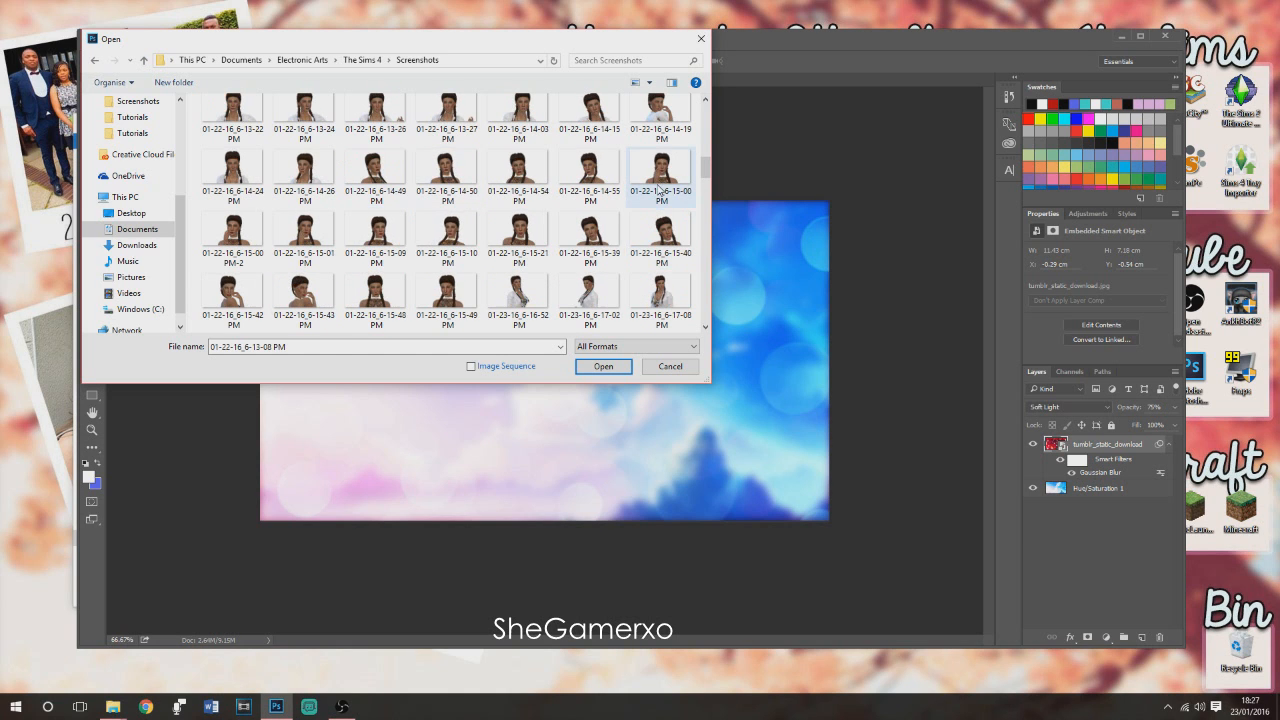
{"action": "scroll", "coordinate": [659, 188], "scroll_direction": "down", "scroll_amount": 1}
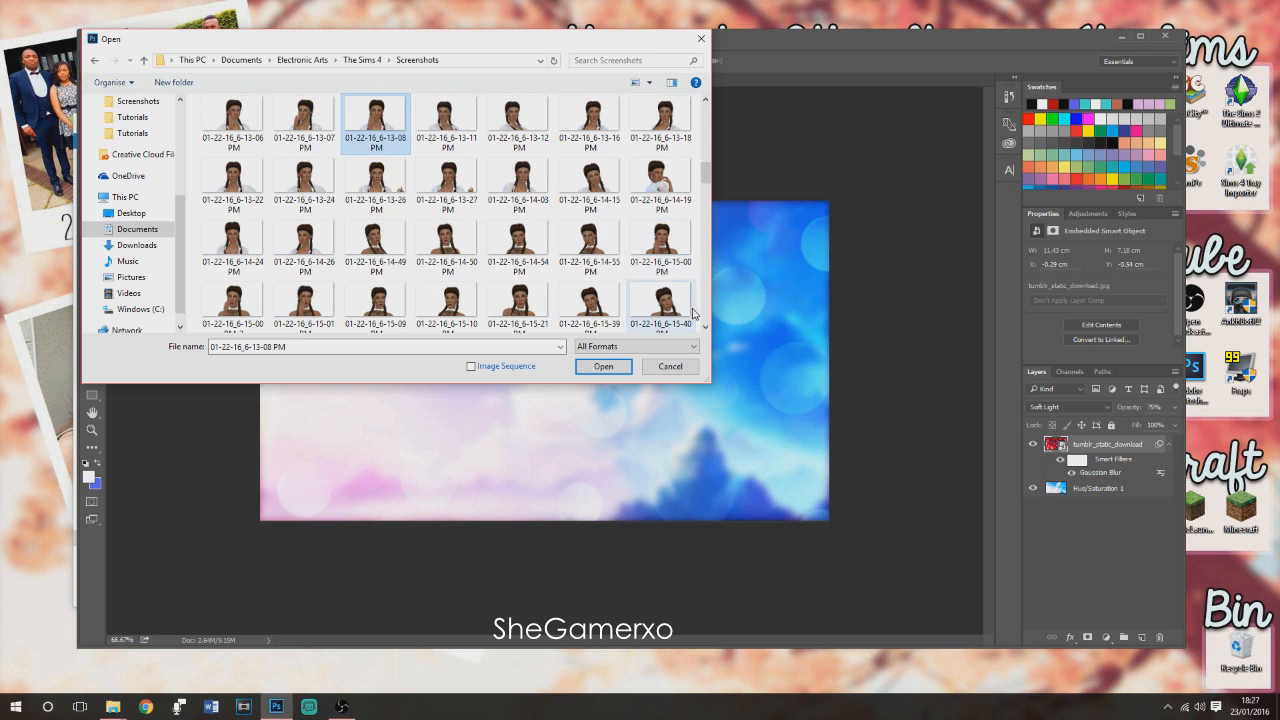
{"action": "left_click", "coordinate": [593, 183], "text": "ctrl"}
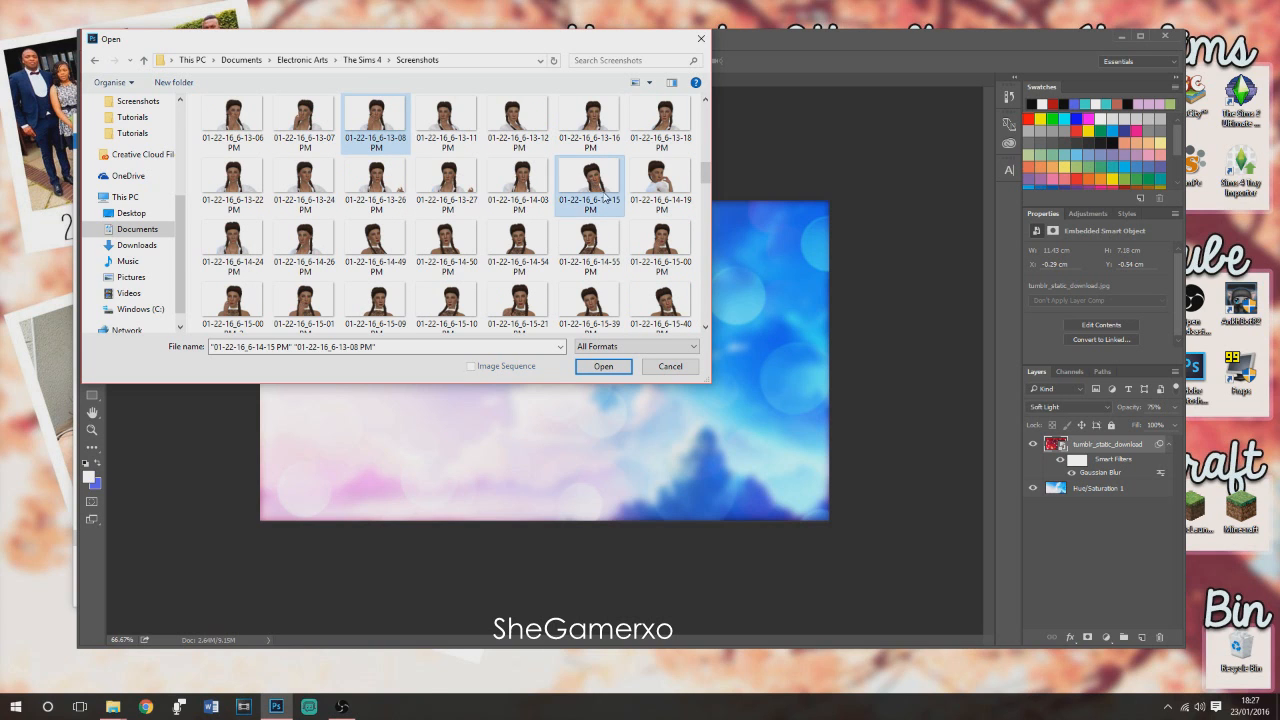
{"action": "scroll", "coordinate": [598, 190], "scroll_direction": "down", "scroll_amount": 1}
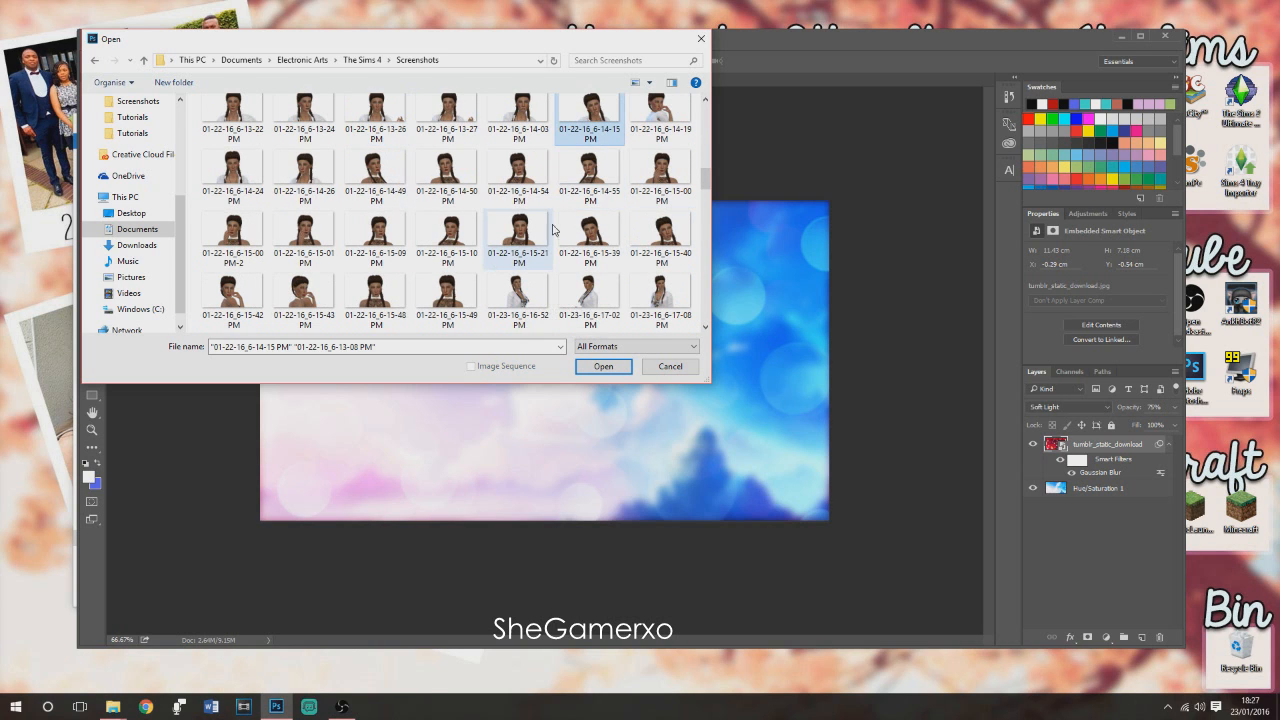
{"action": "left_click", "coordinate": [578, 178], "text": "ctrl"}
{"action": "left_click", "coordinate": [603, 366]}
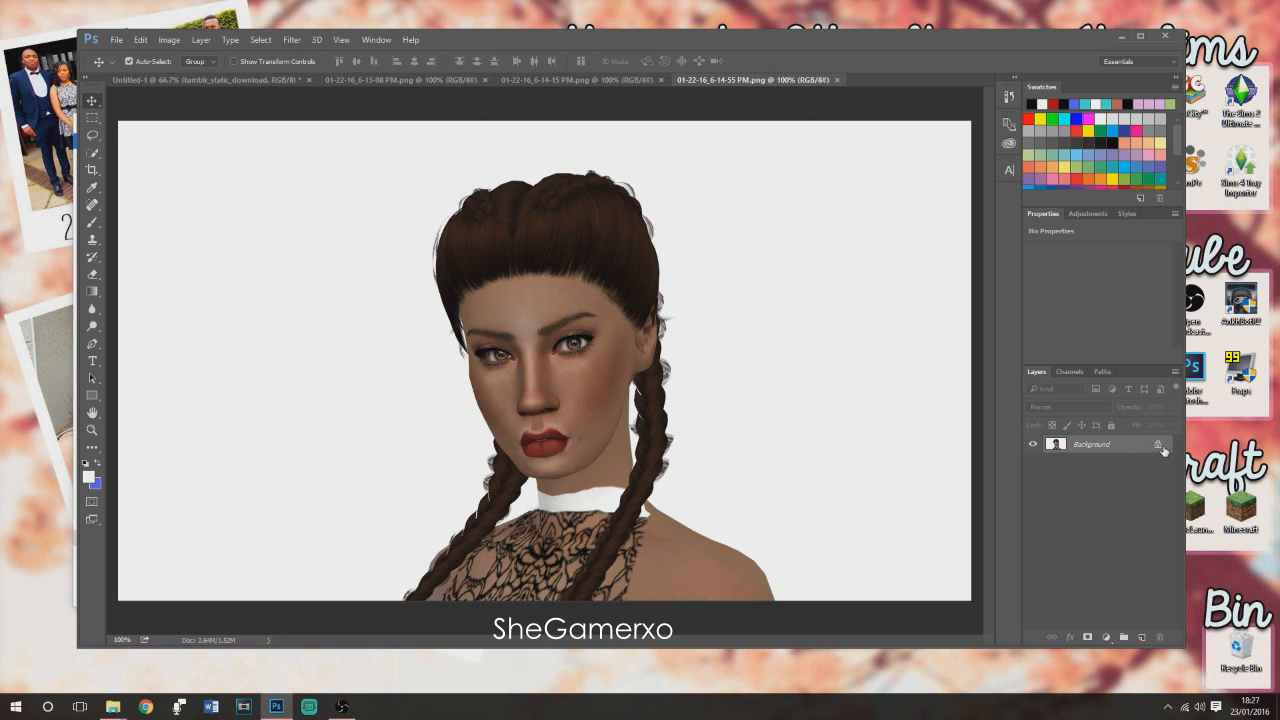
Convert the locked Background into a regular layer in all three Sim screenshots, keeping the default name Layer 0.
{"action": "right_click", "coordinate": [1127, 441]}
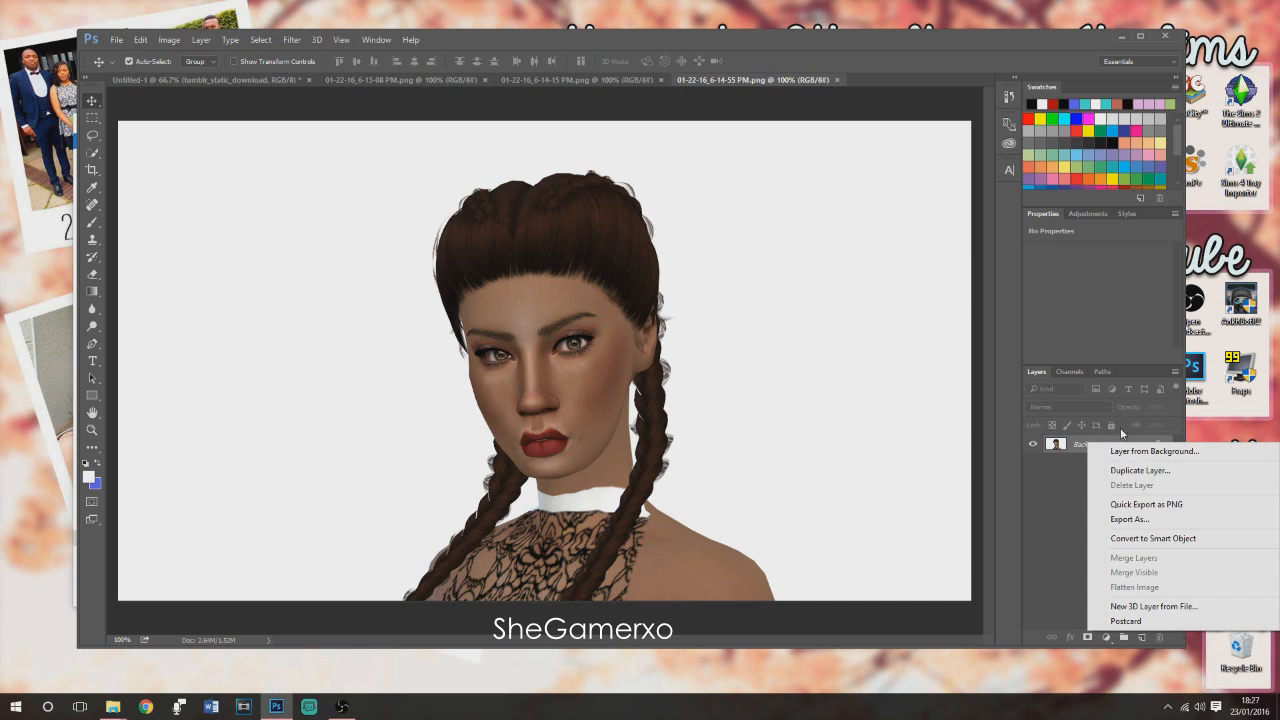
{"action": "left_click", "coordinate": [1150, 451]}
{"action": "key", "text": "Return"}
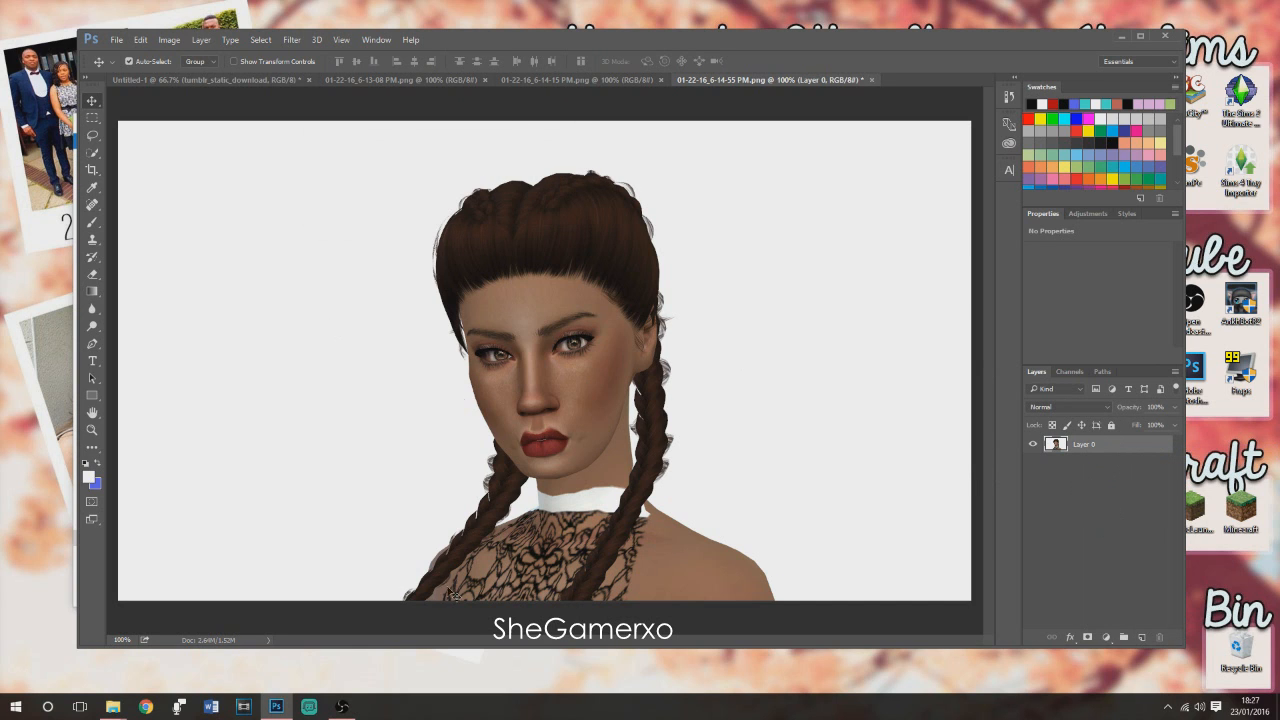
{"action": "left_click", "coordinate": [627, 80]}
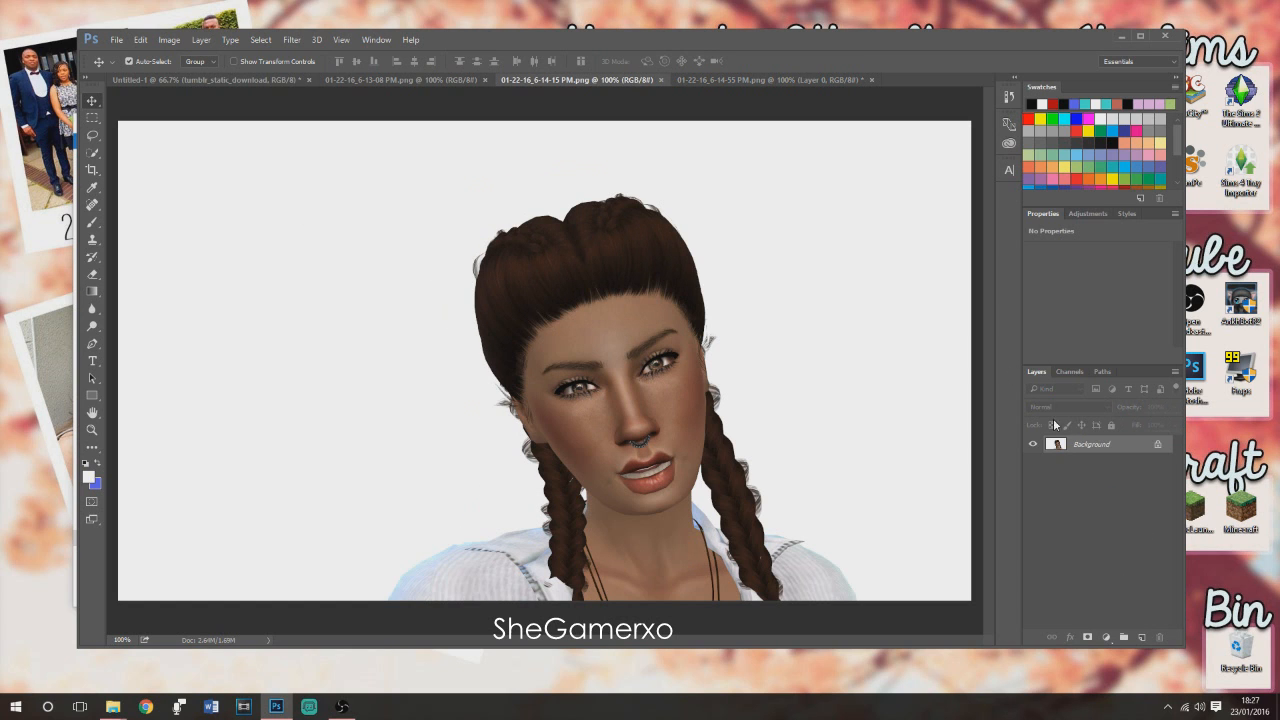
{"action": "right_click", "coordinate": [1132, 449]}
{"action": "left_click", "coordinate": [1145, 452]}
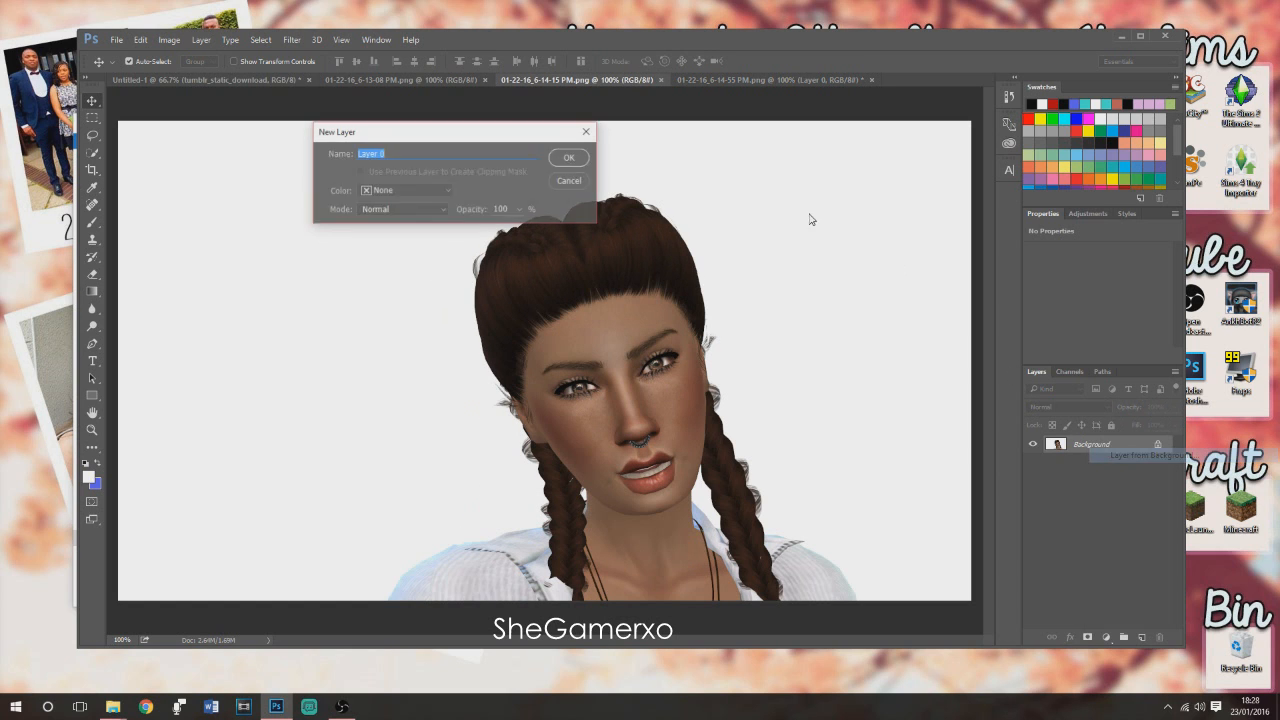
{"action": "left_click", "coordinate": [573, 158]}
{"action": "left_click", "coordinate": [465, 81]}
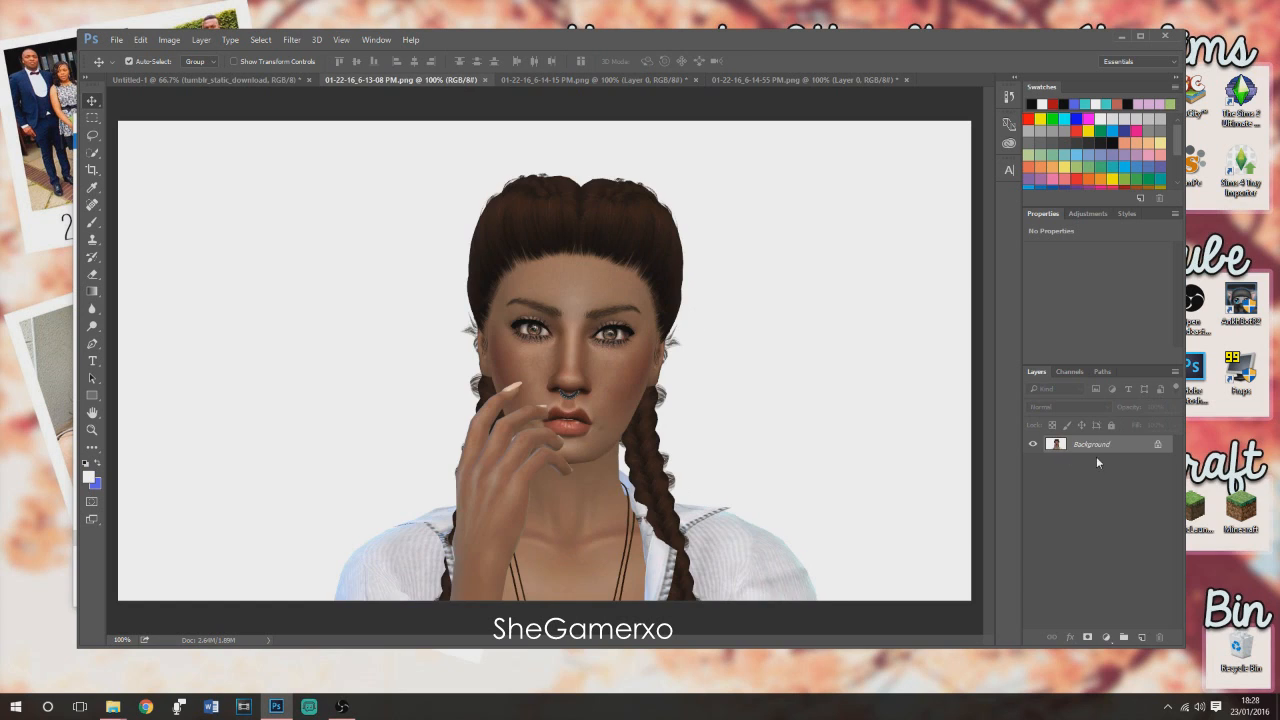
{"action": "right_click", "coordinate": [1100, 446]}
{"action": "left_click", "coordinate": [1152, 452]}
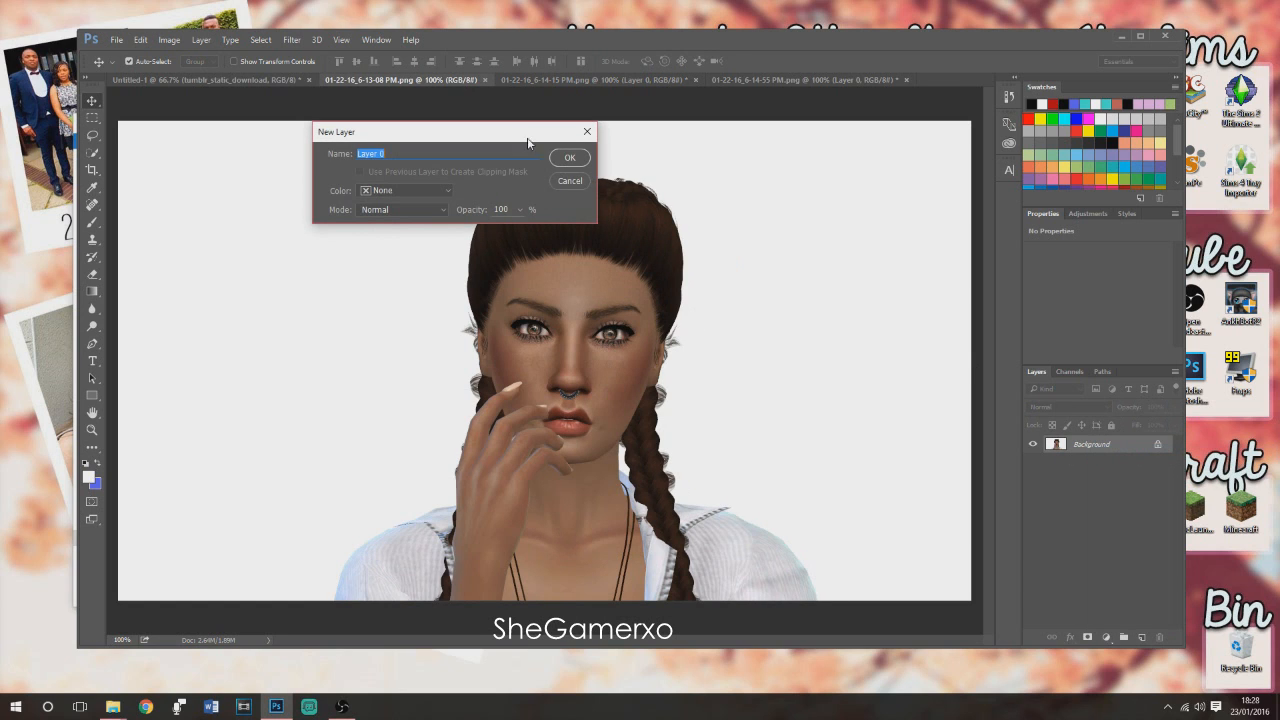
{"action": "left_click", "coordinate": [558, 160]}
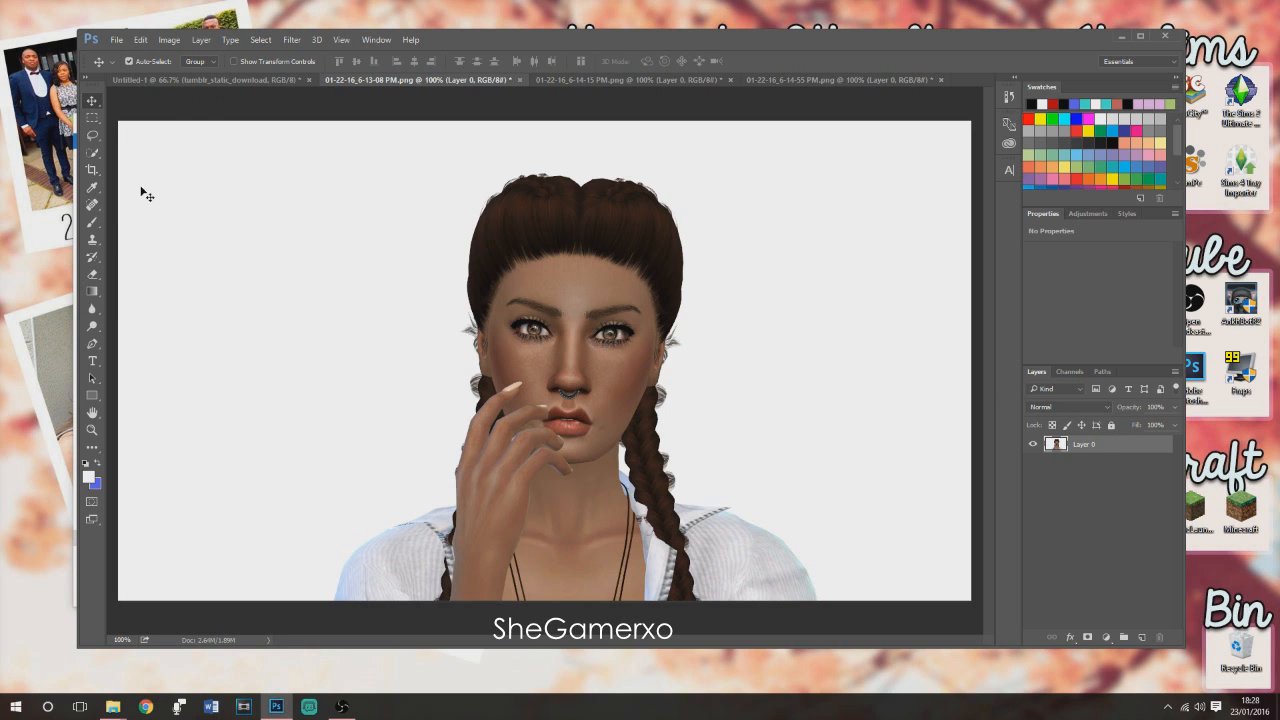
Try to erase the plain backdrop of the 6-13-08 PM screenshot with the Magic Eraser at tolerance 50.
{"action": "left_click", "coordinate": [93, 277]}
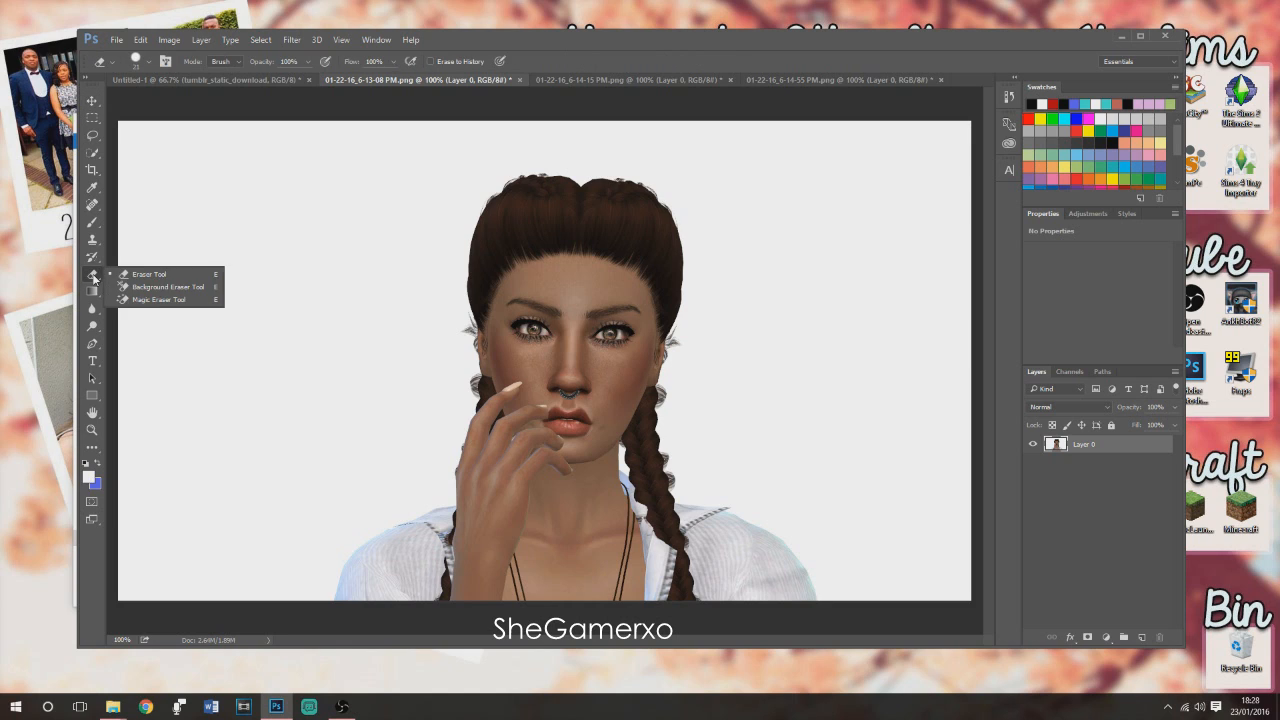
{"action": "left_click", "coordinate": [154, 300]}
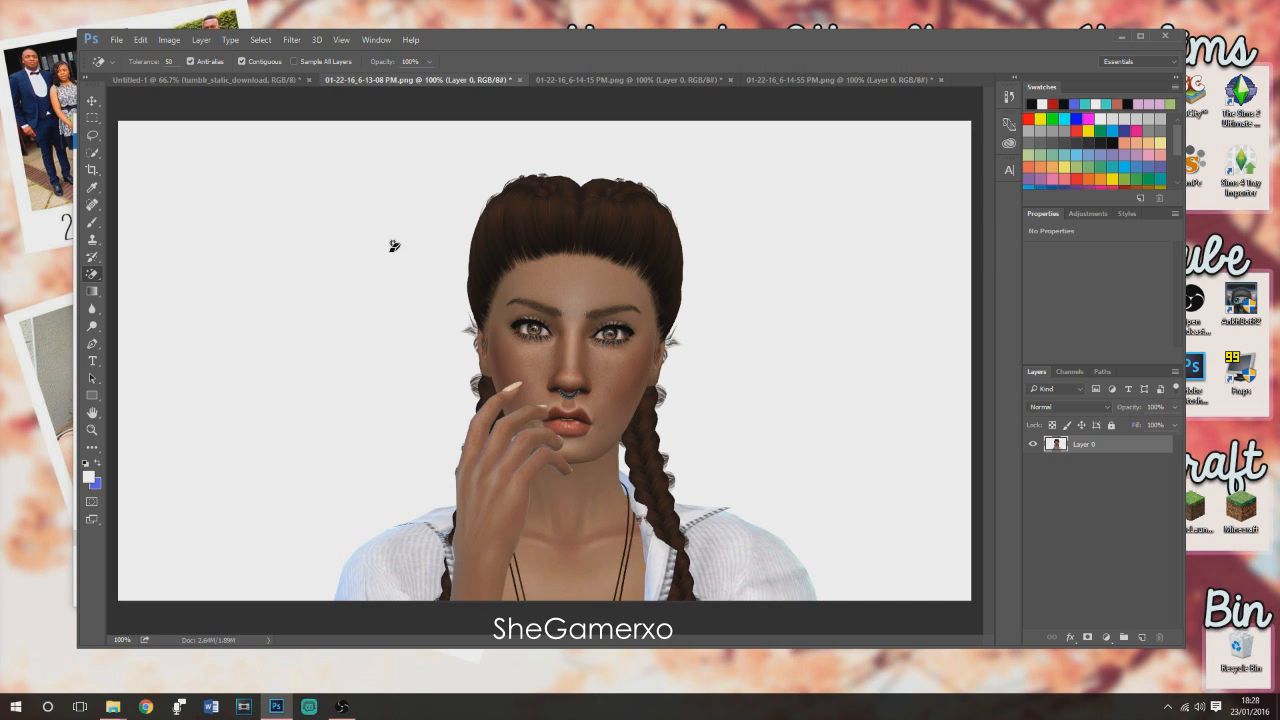
{"action": "left_click", "coordinate": [789, 201]}
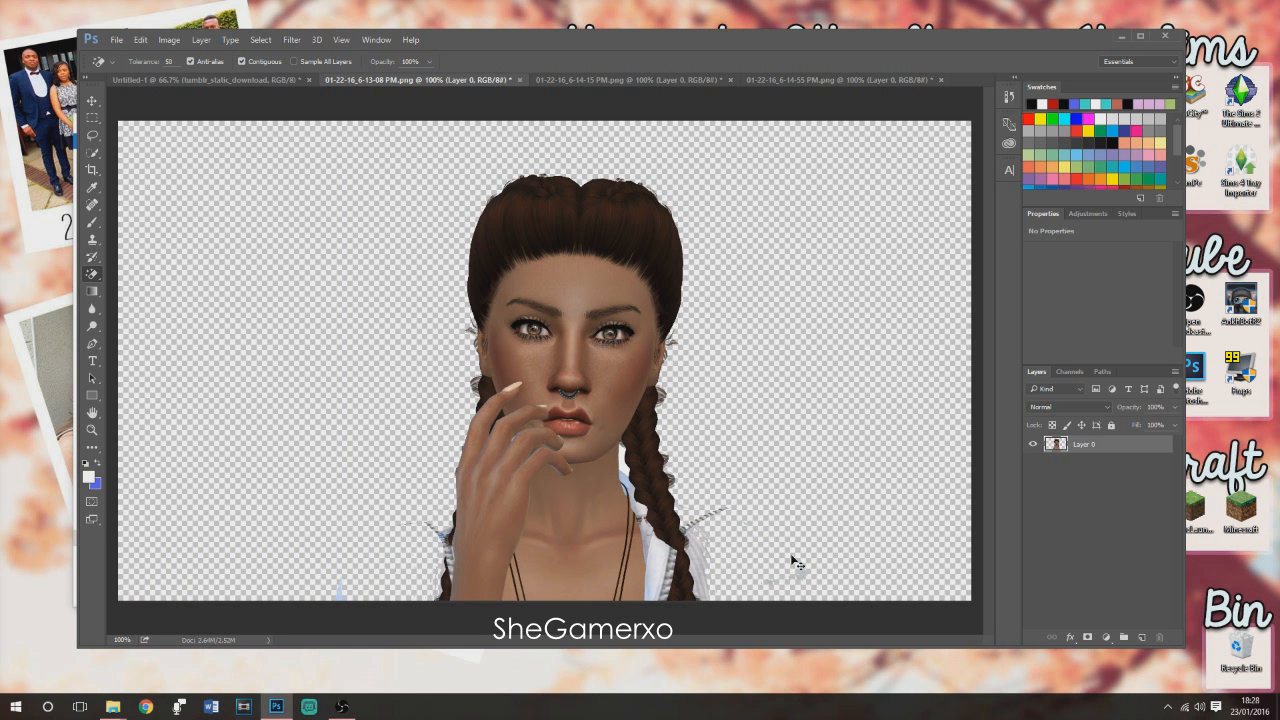
{"action": "key", "text": "ctrl+minus"}
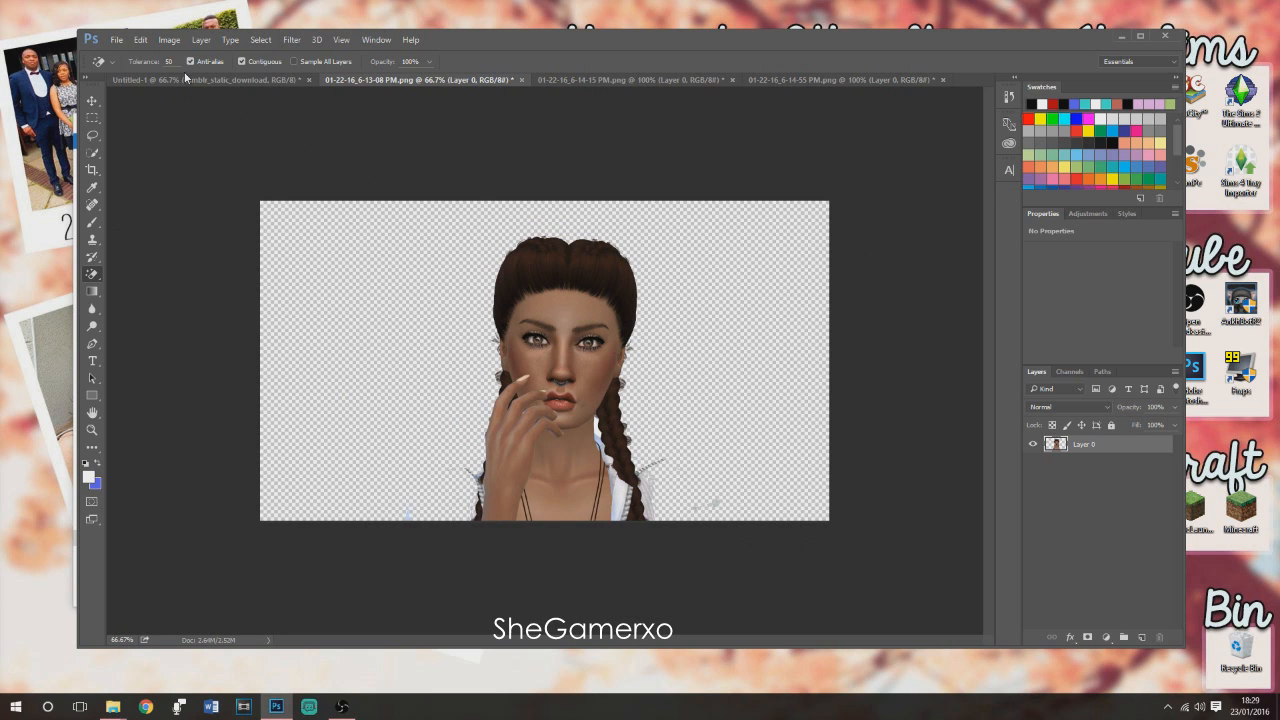
{"action": "left_click", "coordinate": [141, 42]}
{"action": "left_click", "coordinate": [150, 54]}
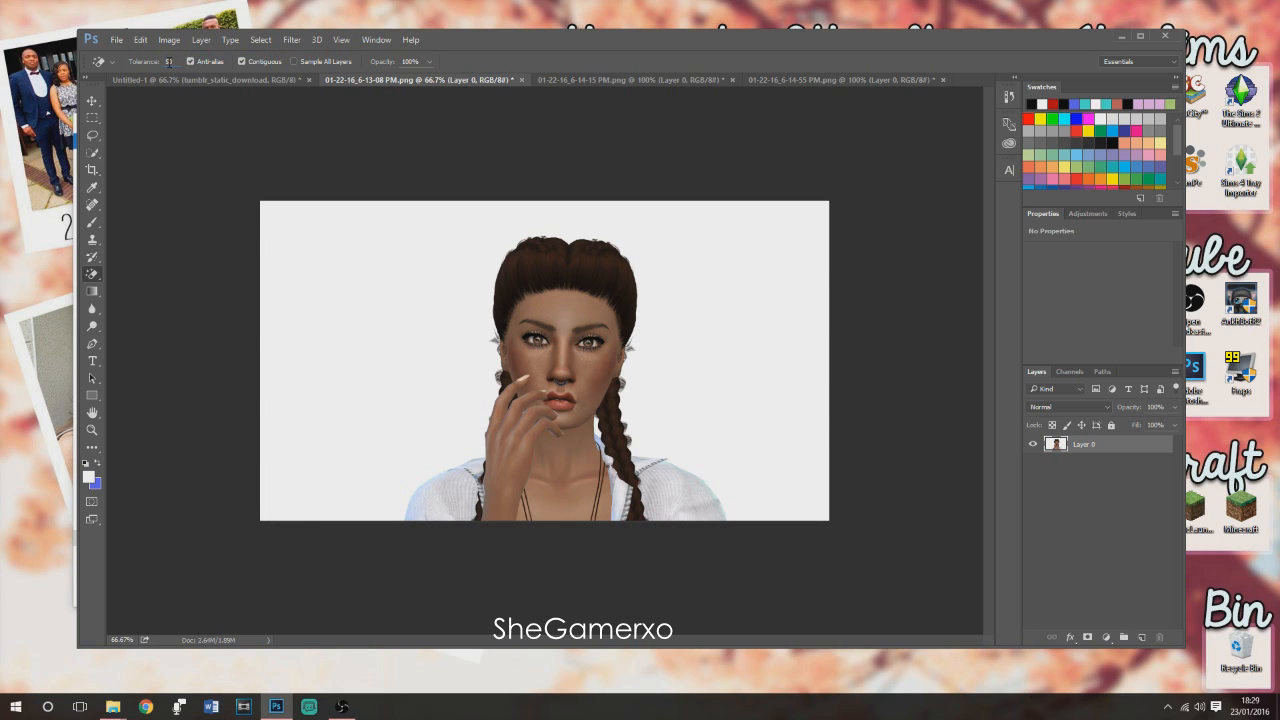
Set the Magic Eraser tolerance to 20 and erase the backdrop around the Sim, including the gap between her neck and braid.
{"action": "type", "text": "20"}
{"action": "left_click", "coordinate": [431, 262]}
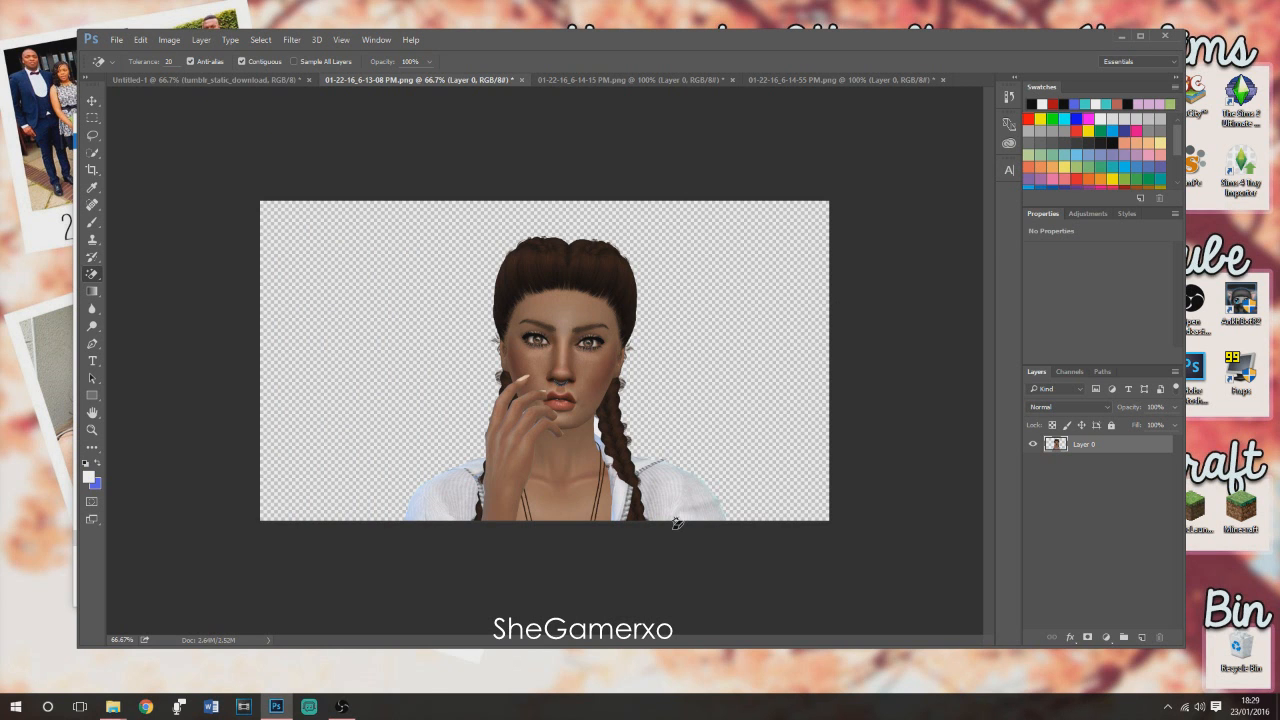
{"action": "key", "text": "ctrl+1"}
{"action": "key", "text": "ctrl+plus"}
{"action": "key", "text": "ctrl+plus"}
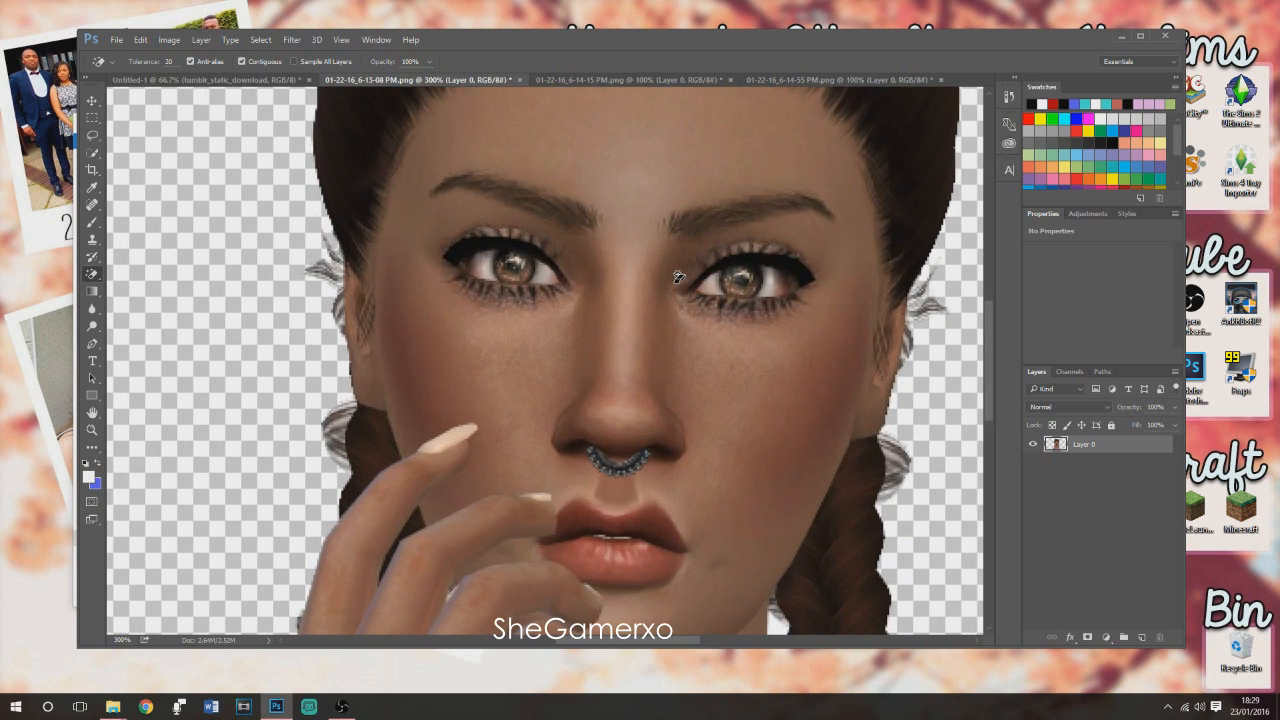
{"action": "scroll", "coordinate": [678, 276], "scroll_direction": "down", "scroll_amount": 6}
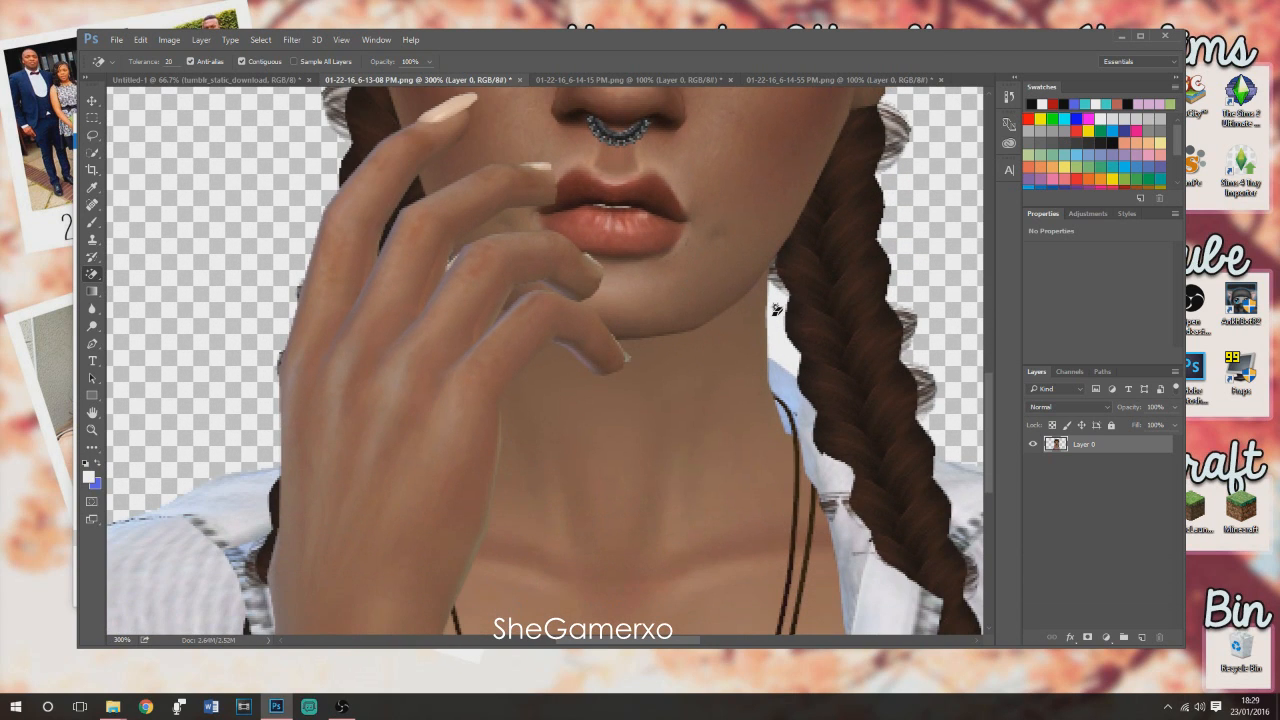
{"action": "left_click", "coordinate": [776, 307]}
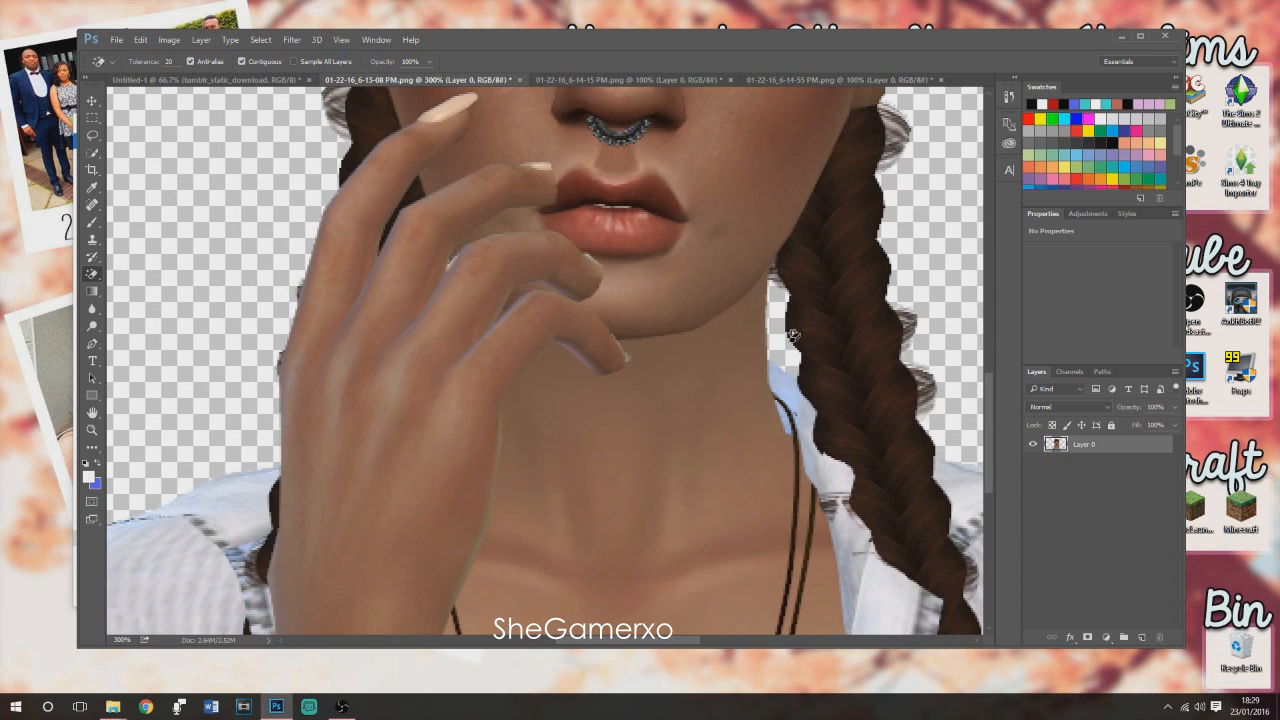
{"action": "key", "text": "ctrl+minus"}
{"action": "key", "text": "ctrl+minus"}
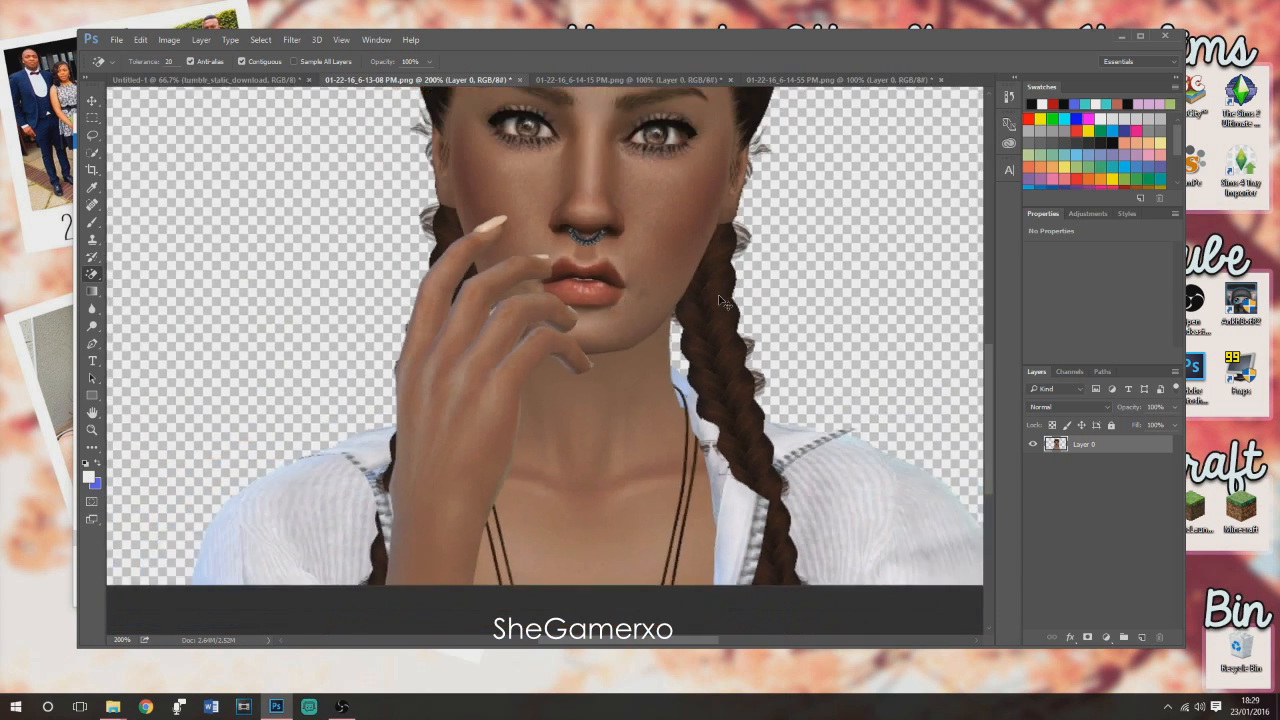
{"action": "key", "text": "ctrl+minus"}
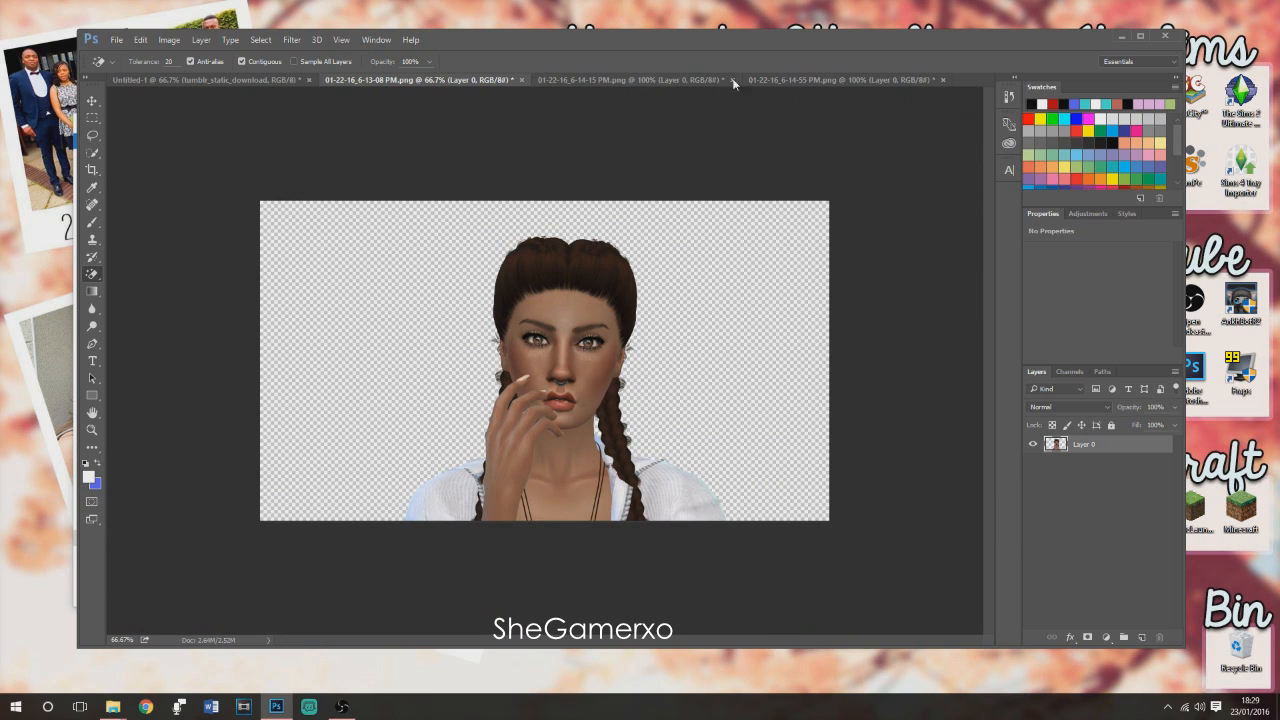
Apply the plain Sharpen filter to the cut-out Sim layer.
{"action": "left_click", "coordinate": [290, 41]}
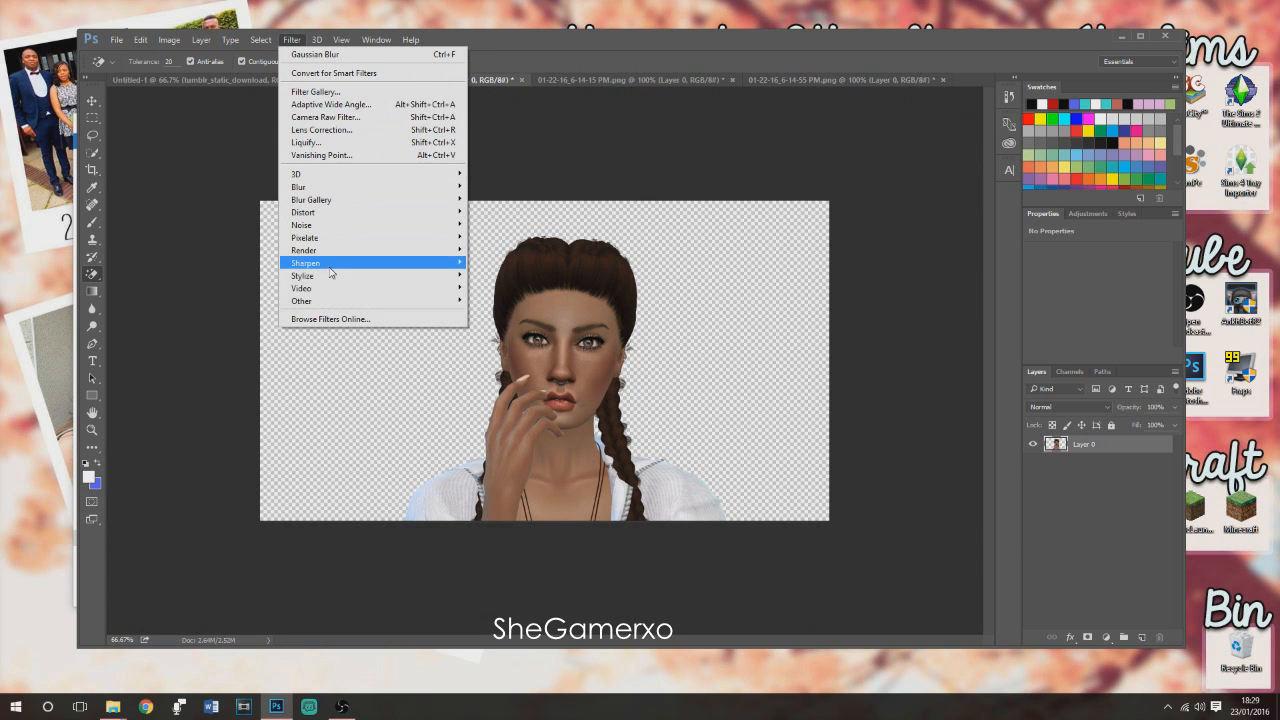
{"action": "mouse_move", "coordinate": [331, 267]}
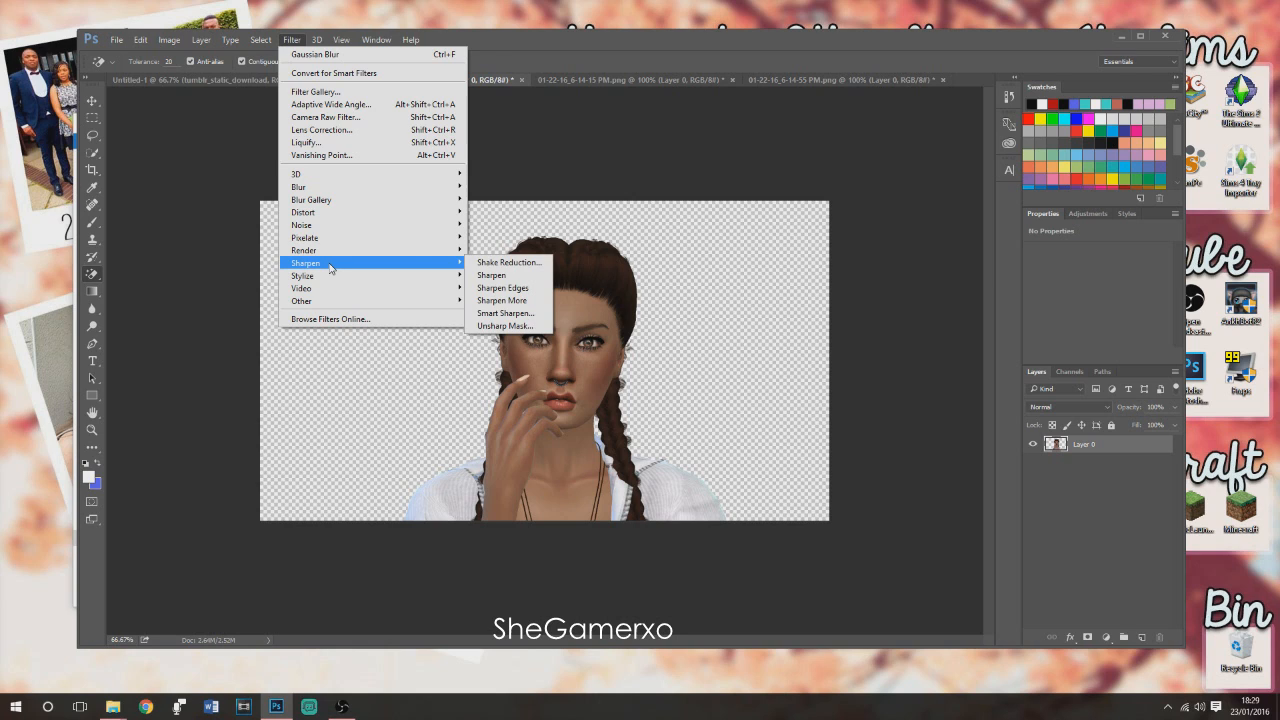
{"action": "left_click", "coordinate": [515, 277]}
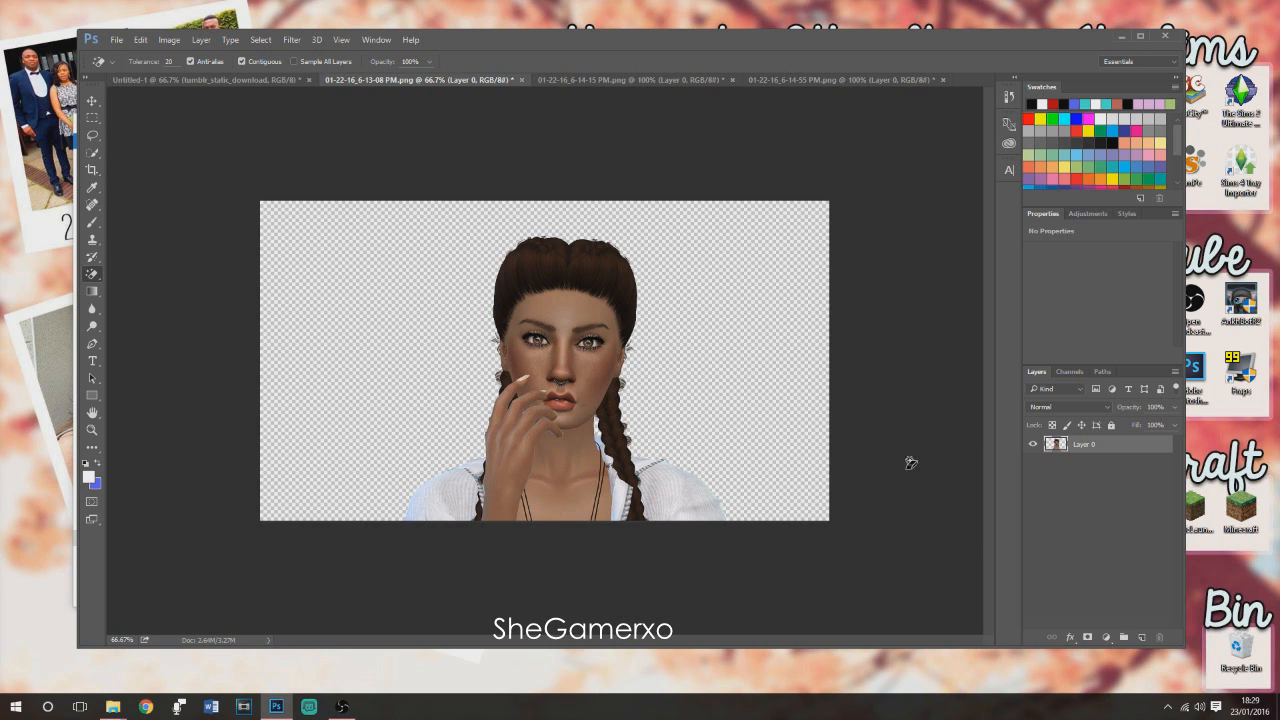
Move the cut-out Sim into the Untitled-1 document, placing it on the left half of the cloud background along the bottom edge.
{"action": "left_click", "coordinate": [92, 101]}
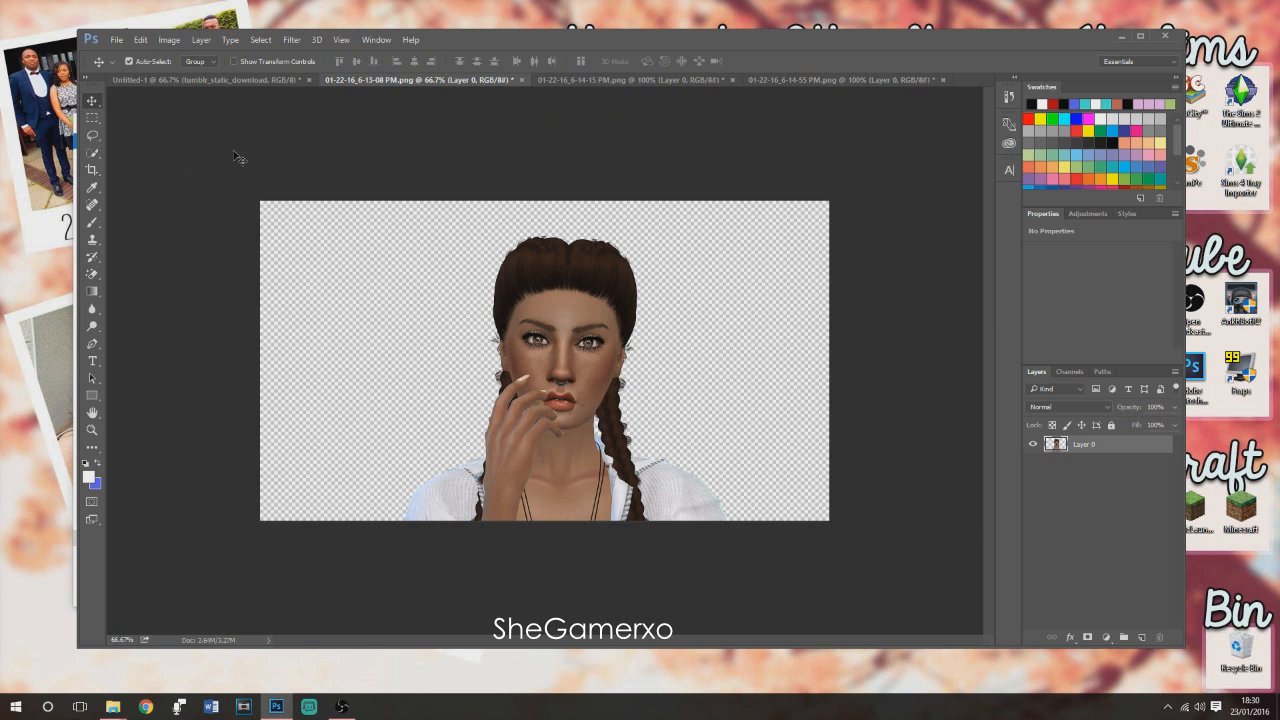
{"action": "left_click_drag", "start_coordinate": [582, 364], "coordinate": [386, 252]}
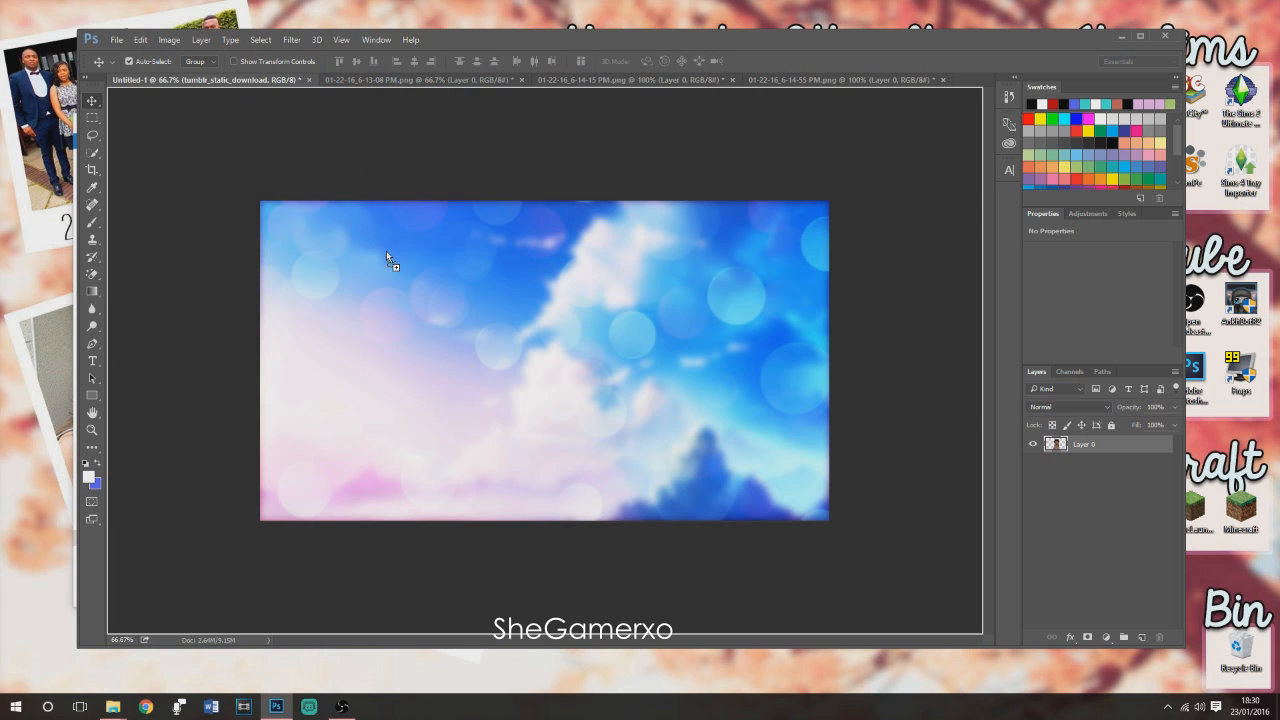
{"action": "mouse_move", "coordinate": [461, 325]}
{"action": "left_mouse_down"}
{"action": "mouse_move", "coordinate": [478, 338]}
{"action": "mouse_move", "coordinate": [601, 292]}
{"action": "mouse_move", "coordinate": [520, 287]}
{"action": "mouse_move", "coordinate": [480, 300]}
{"action": "mouse_move", "coordinate": [453, 343]}
{"action": "mouse_move", "coordinate": [486, 246]}
{"action": "mouse_move", "coordinate": [451, 286]}
{"action": "mouse_move", "coordinate": [452, 336]}
{"action": "left_mouse_up"}
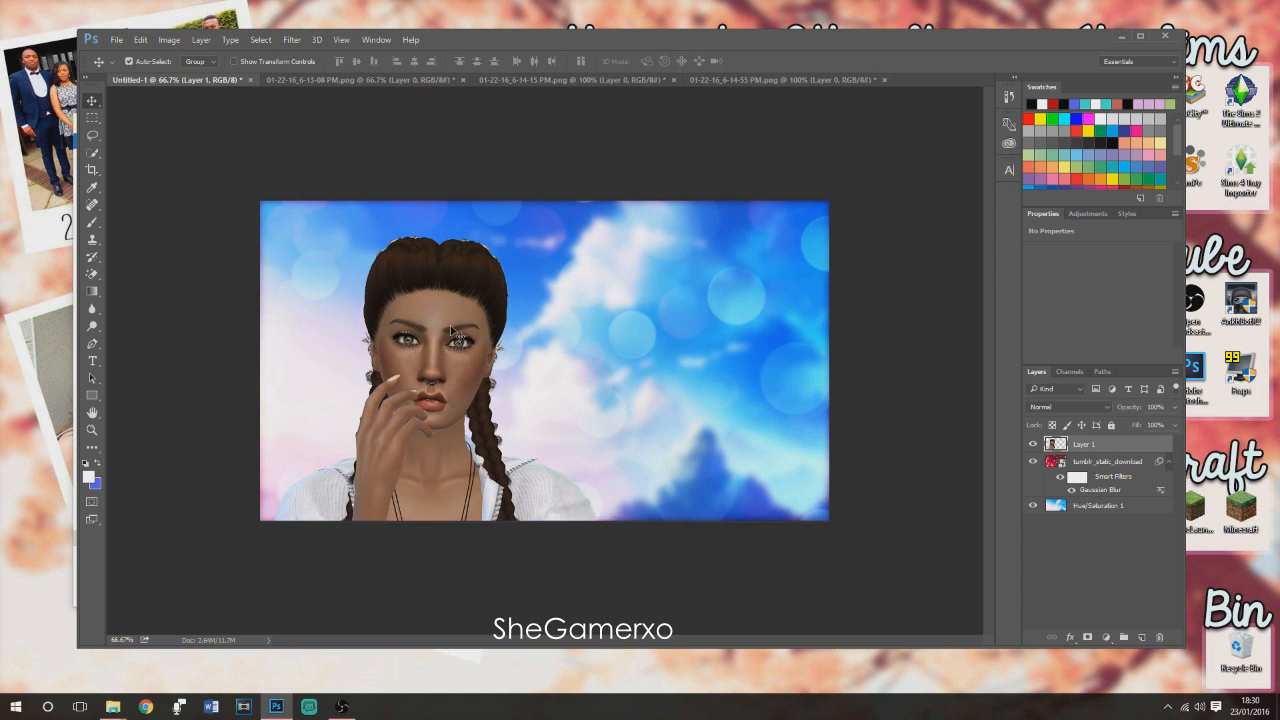
Scale the cut-out Sim to about 158% width and 153% height, and reposition her on the left half of the canvas.
{"action": "key", "text": "ctrl+t"}
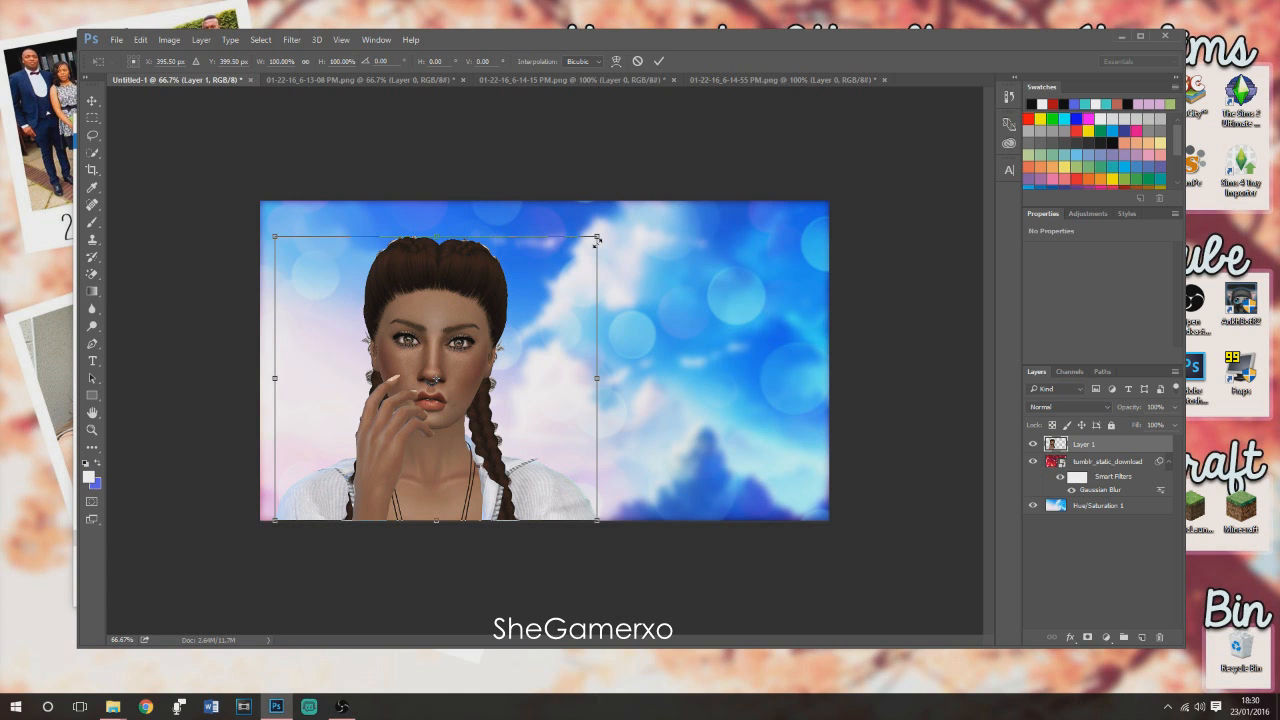
{"action": "left_click_drag", "start_coordinate": [597, 236], "coordinate": [783, 89]}
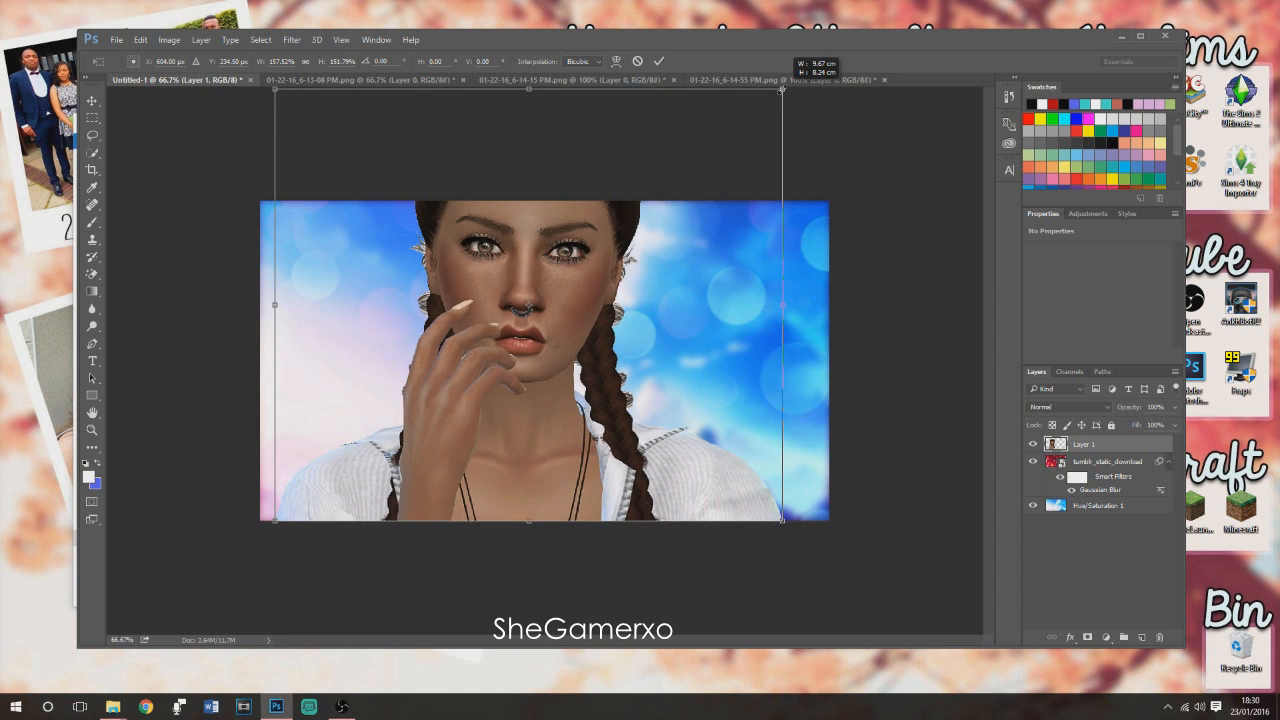
{"action": "left_click_drag", "start_coordinate": [782, 89], "coordinate": [786, 86]}
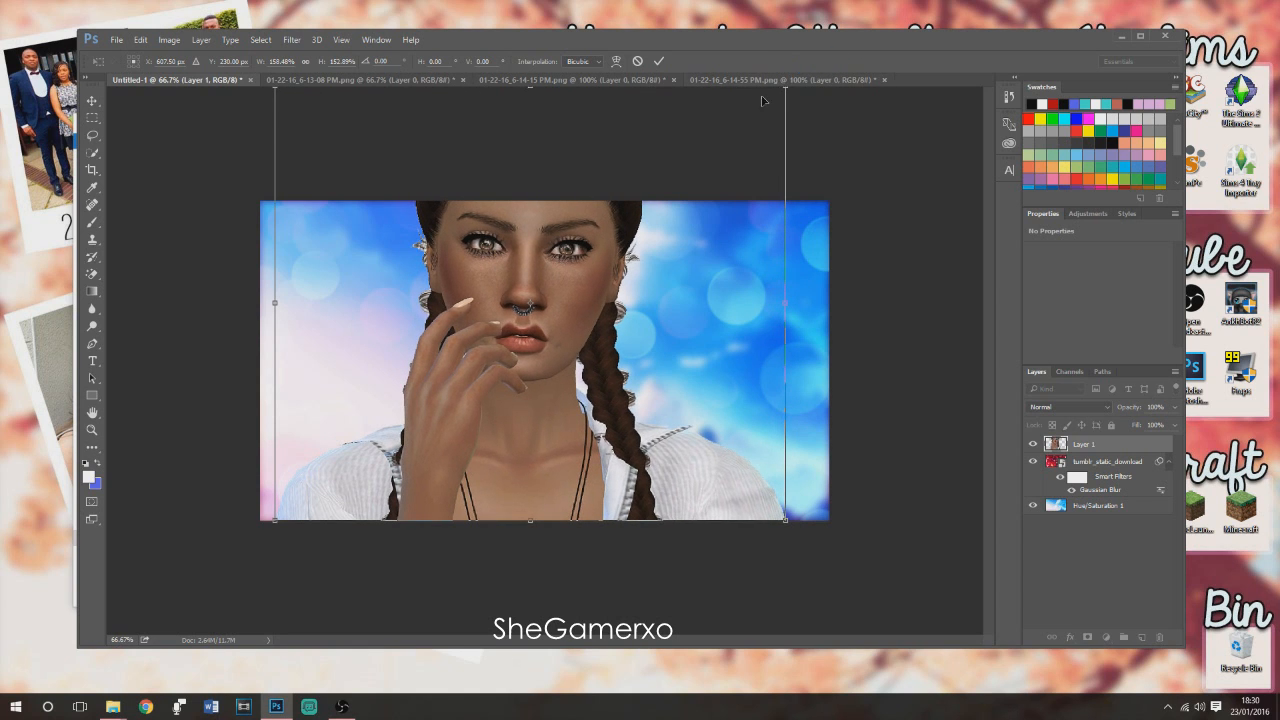
{"action": "left_click", "coordinate": [92, 101]}
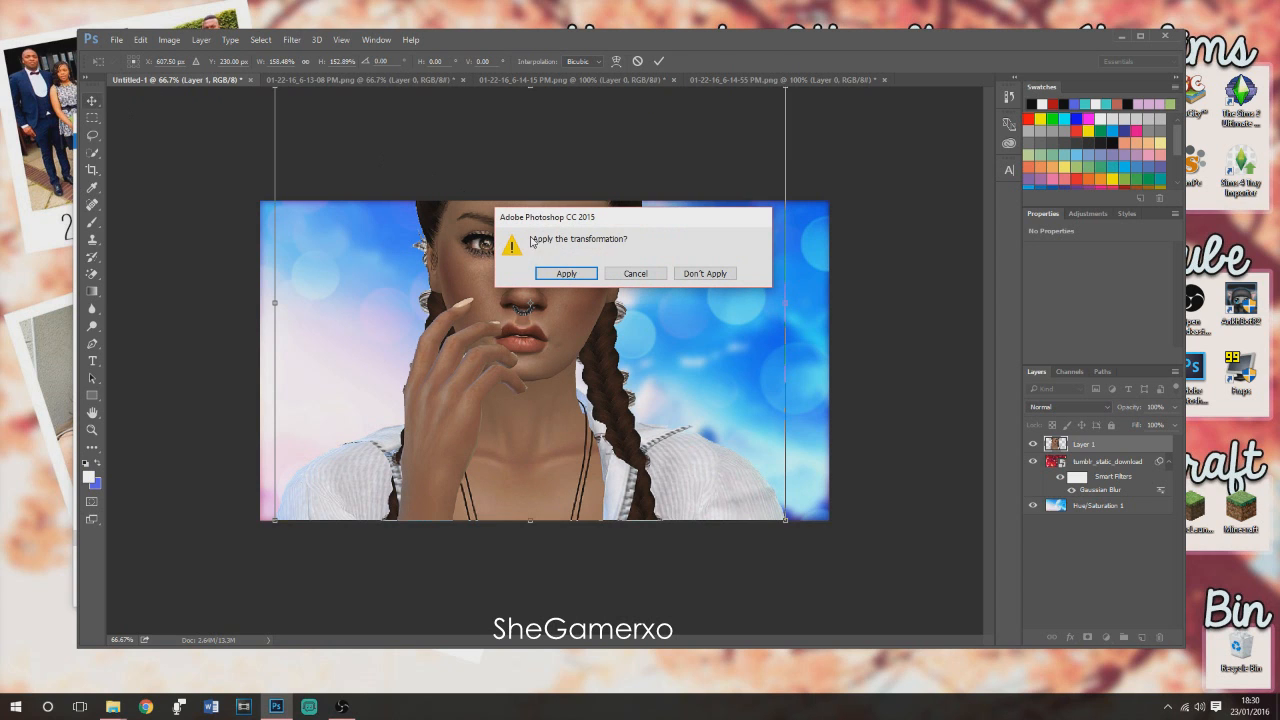
{"action": "left_click", "coordinate": [563, 274]}
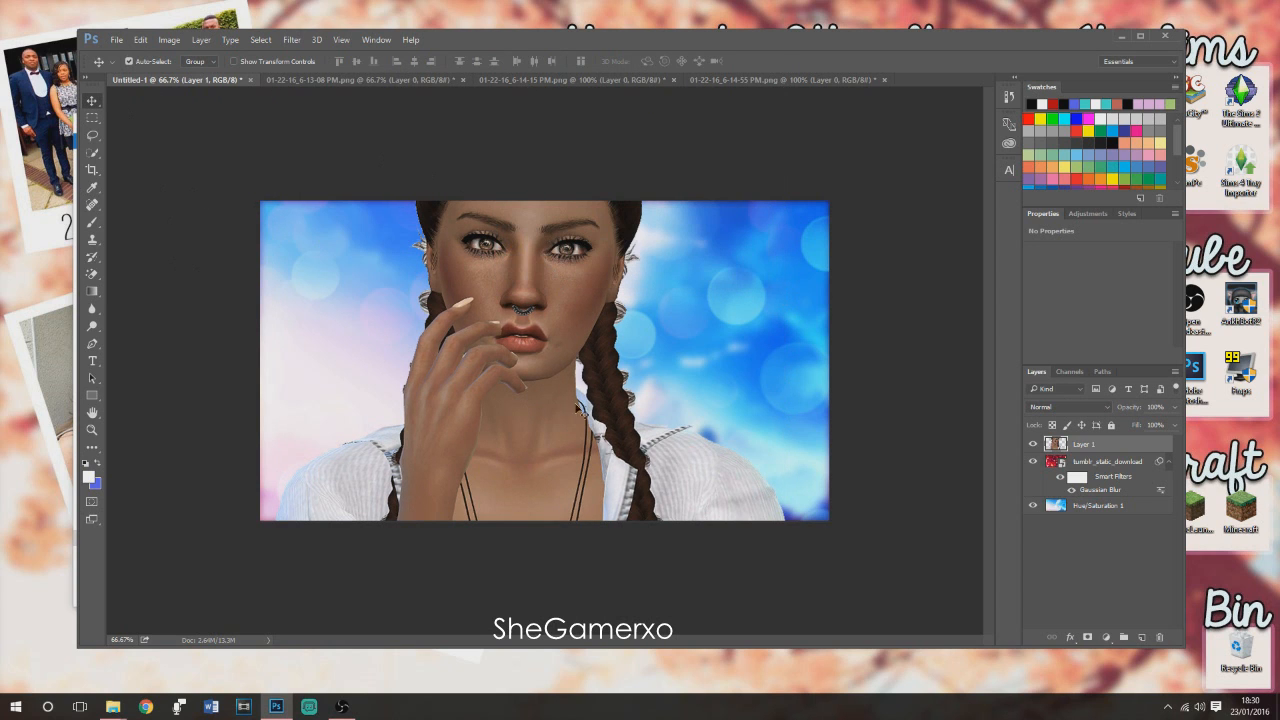
{"action": "left_click_drag", "start_coordinate": [566, 306], "coordinate": [485, 352]}
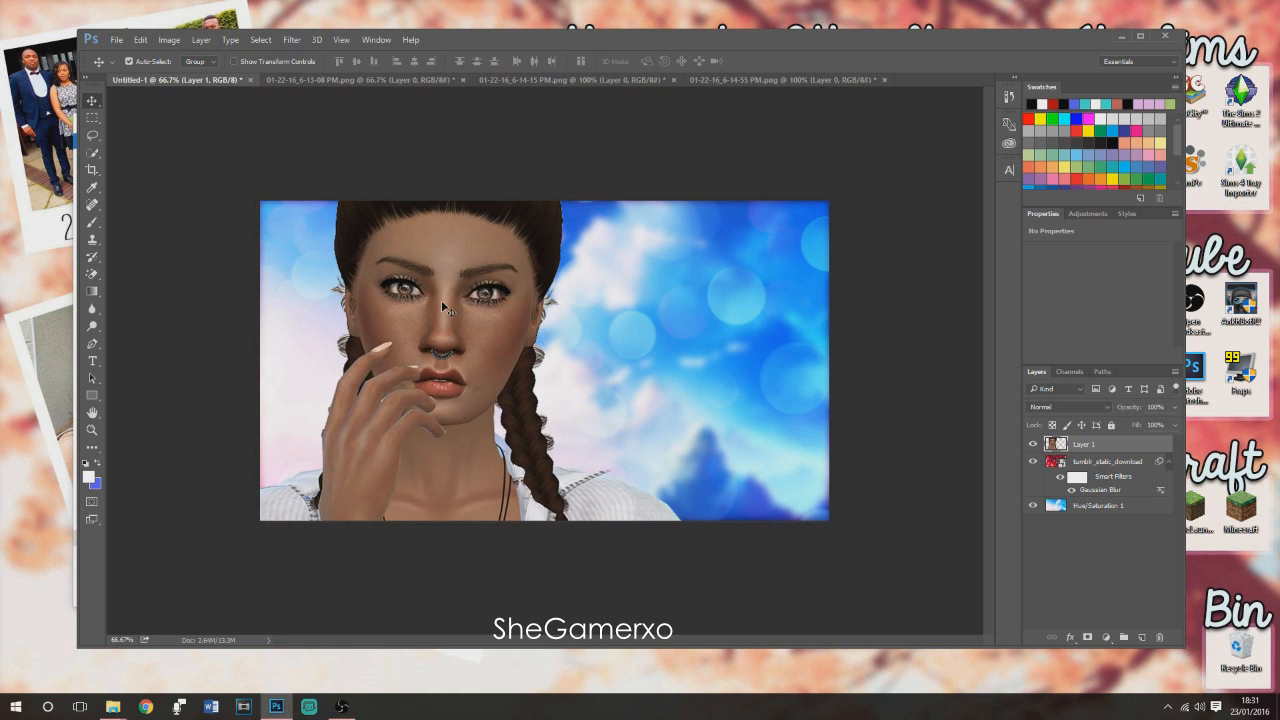
Narrow the Sim to about 98% width, rotate her about -4.4 degrees, and nudge her slightly toward the canvas's lower-left corner.
{"action": "key", "text": "ctrl+t"}
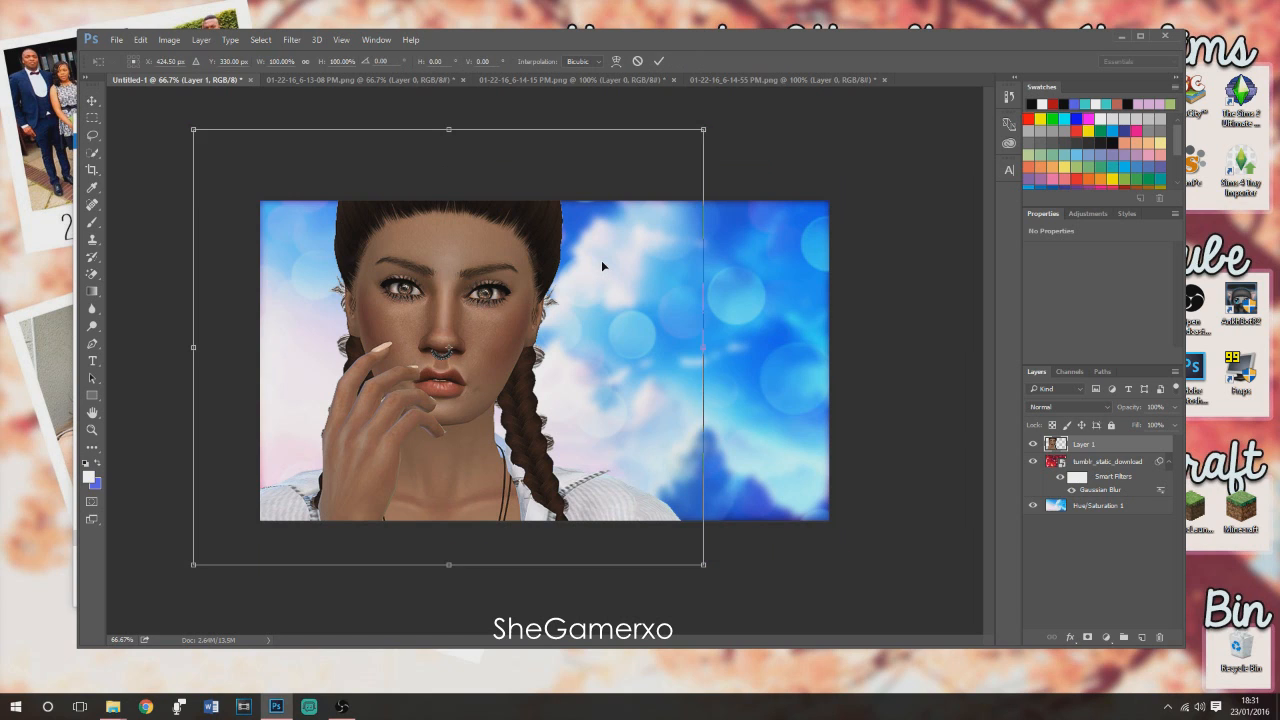
{"action": "left_click_drag", "start_coordinate": [704, 128], "coordinate": [697, 132]}
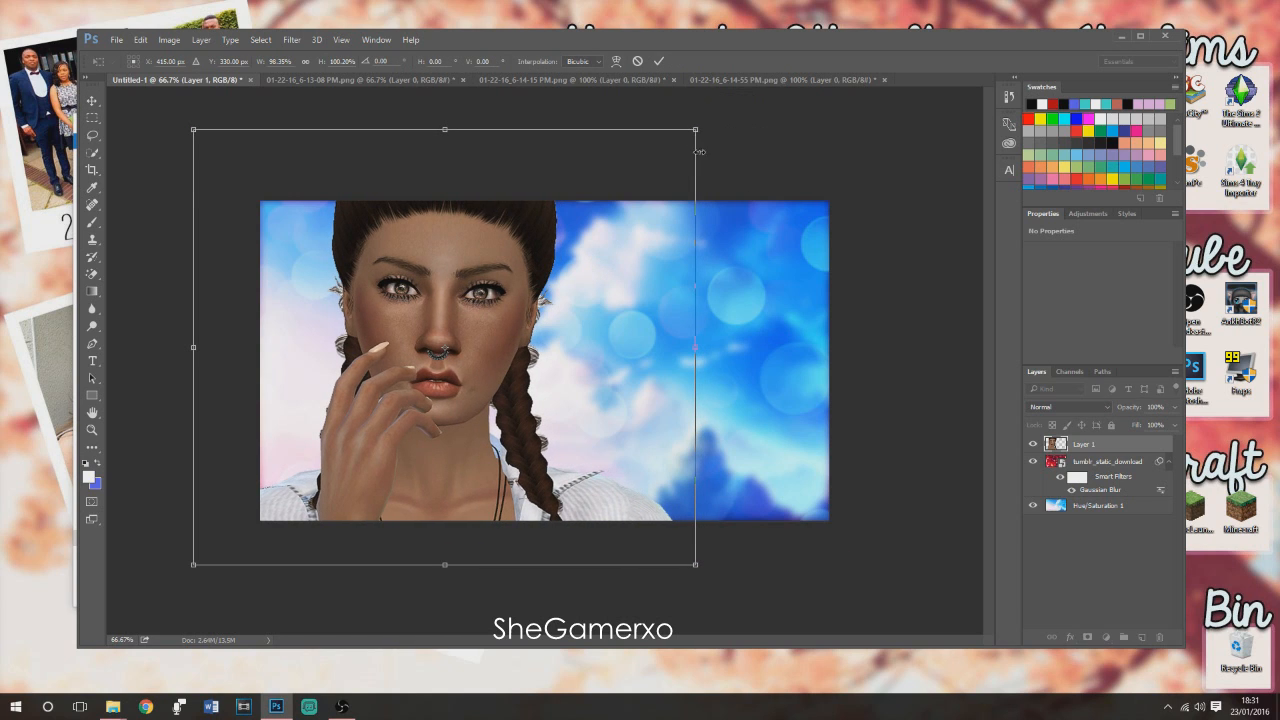
{"action": "left_click_drag", "start_coordinate": [808, 120], "coordinate": [788, 93]}
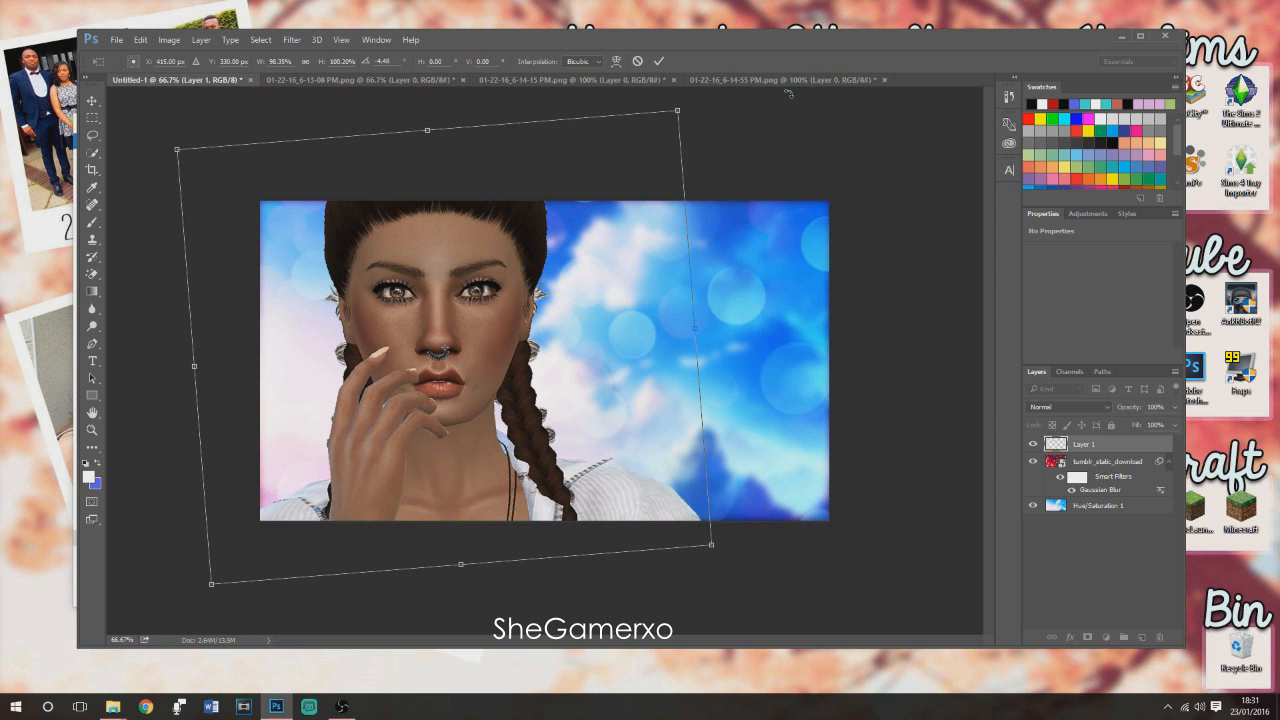
{"action": "left_click", "coordinate": [92, 101]}
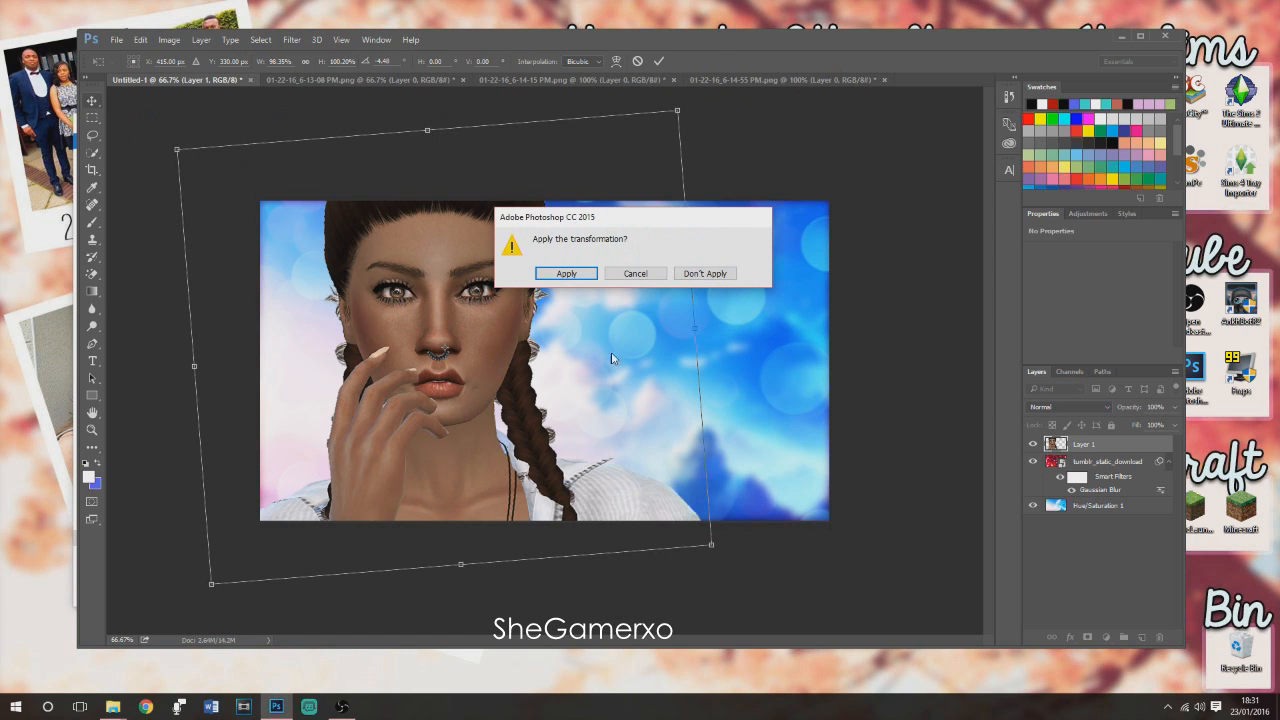
{"action": "left_click", "coordinate": [566, 273]}
{"action": "left_click_drag", "start_coordinate": [460, 432], "coordinate": [454, 439]}
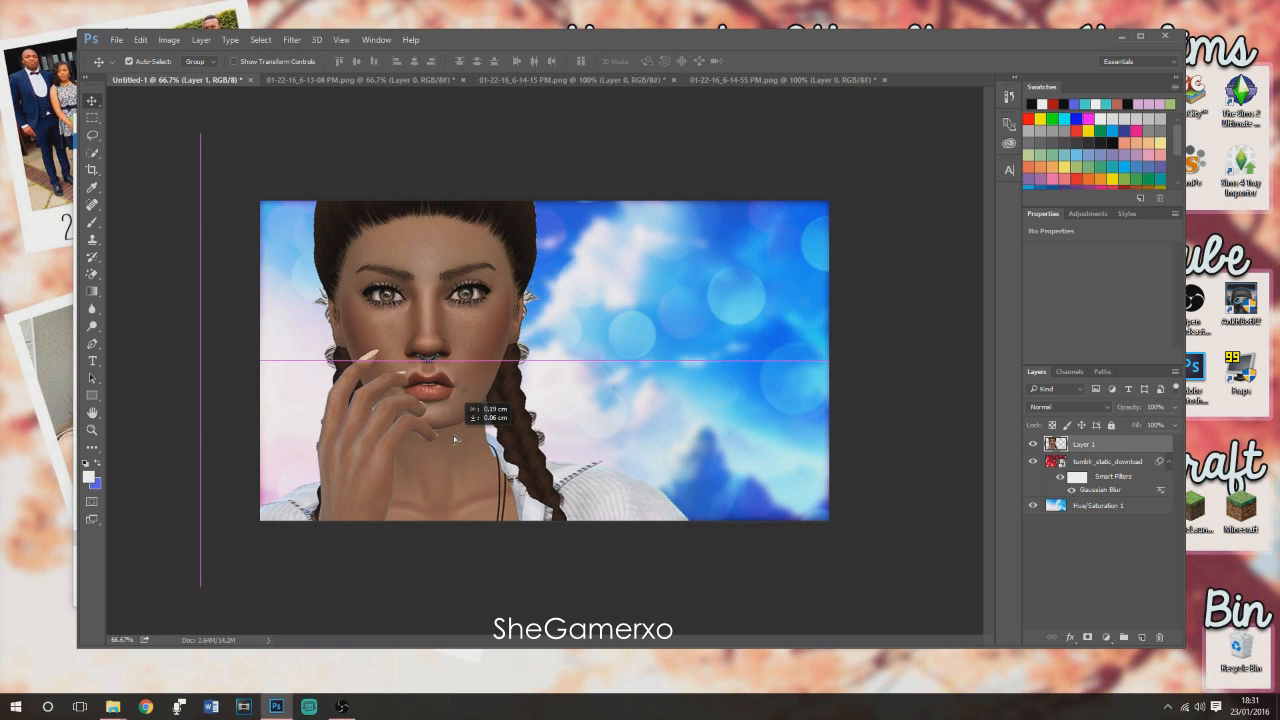
{"action": "left_click_drag", "start_coordinate": [454, 439], "coordinate": [454, 439]}
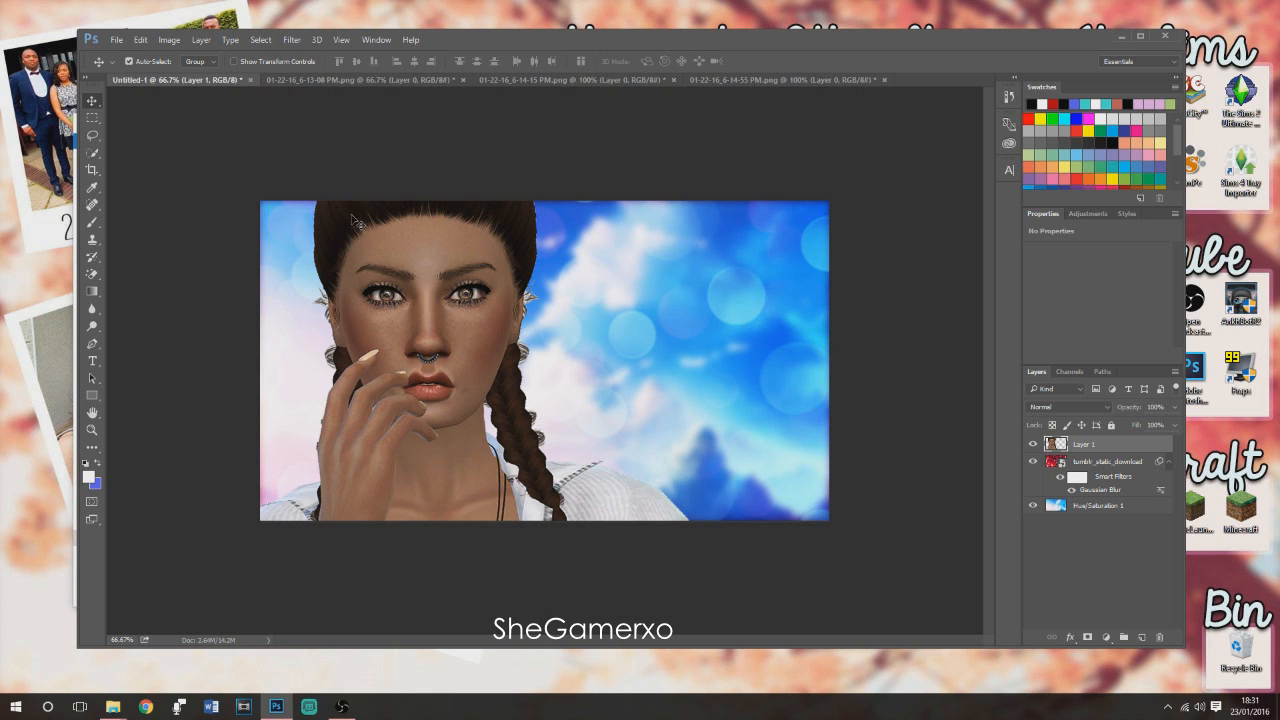
Add a Multiply drop shadow to the Sim layer with 2 px distance, 0% spread and a size of about 25 px.
{"action": "right_click", "coordinate": [1142, 448]}
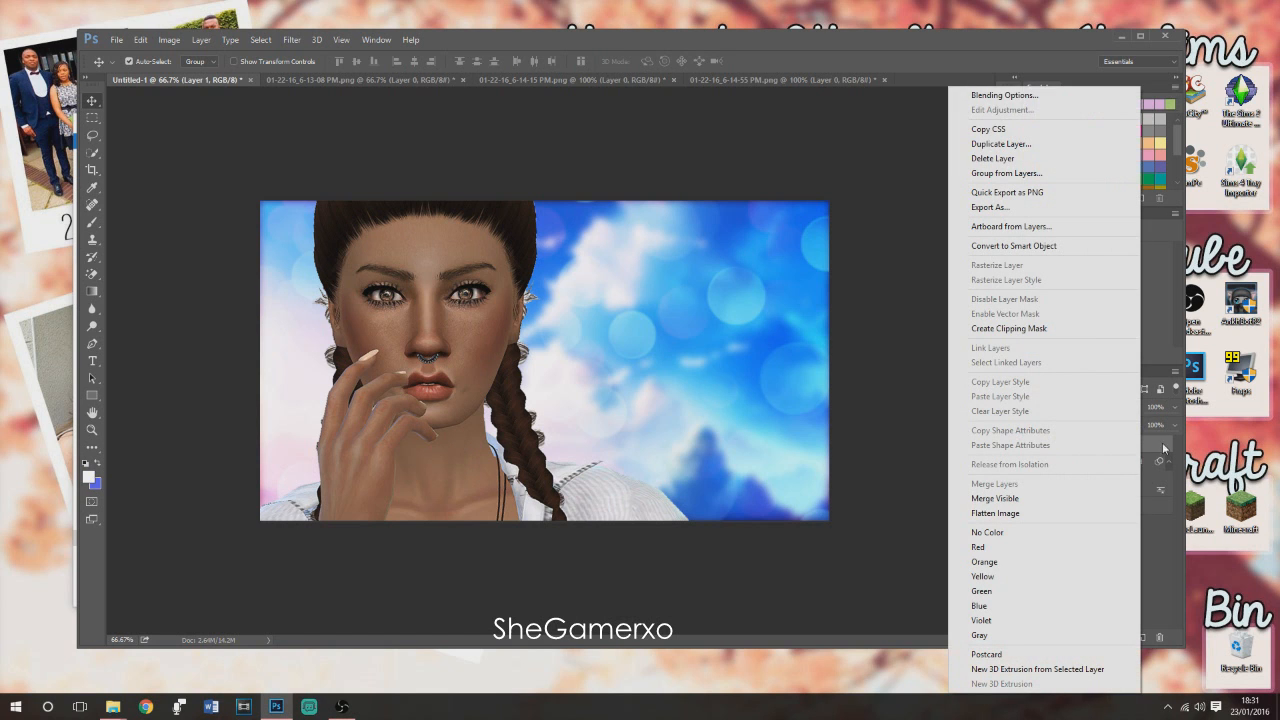
{"action": "left_click", "coordinate": [1036, 96]}
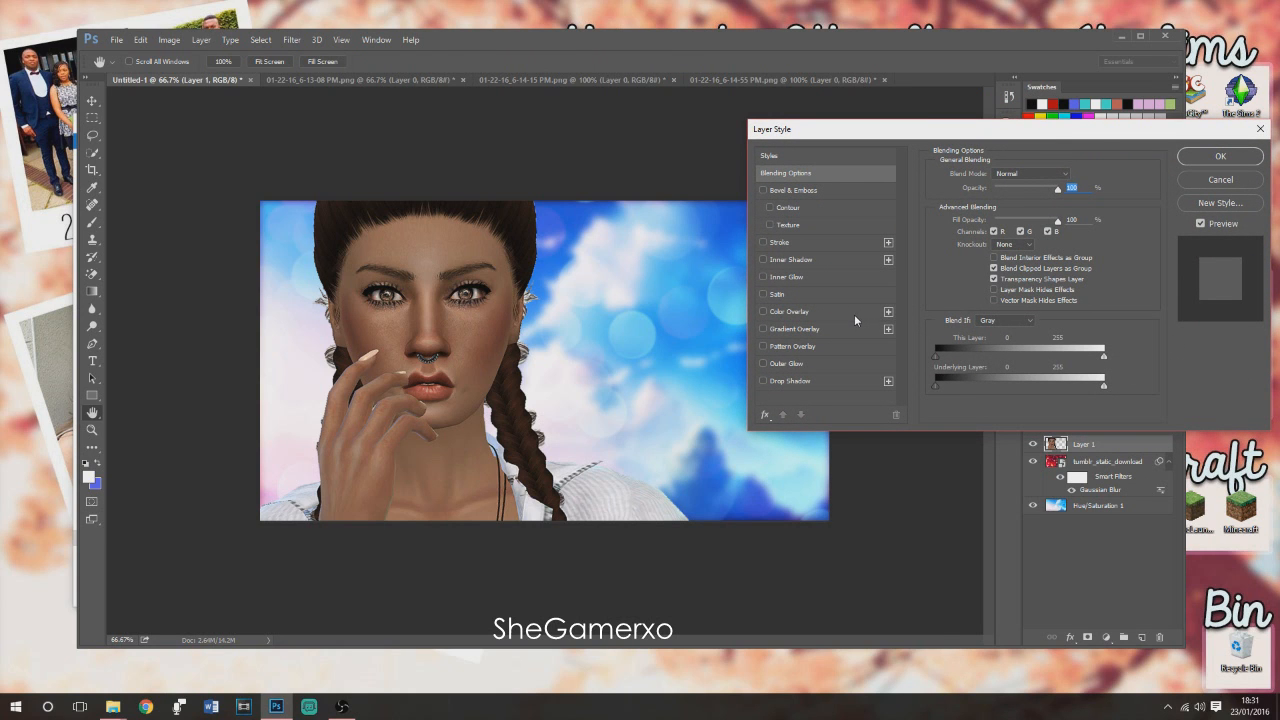
{"action": "left_click", "coordinate": [797, 383]}
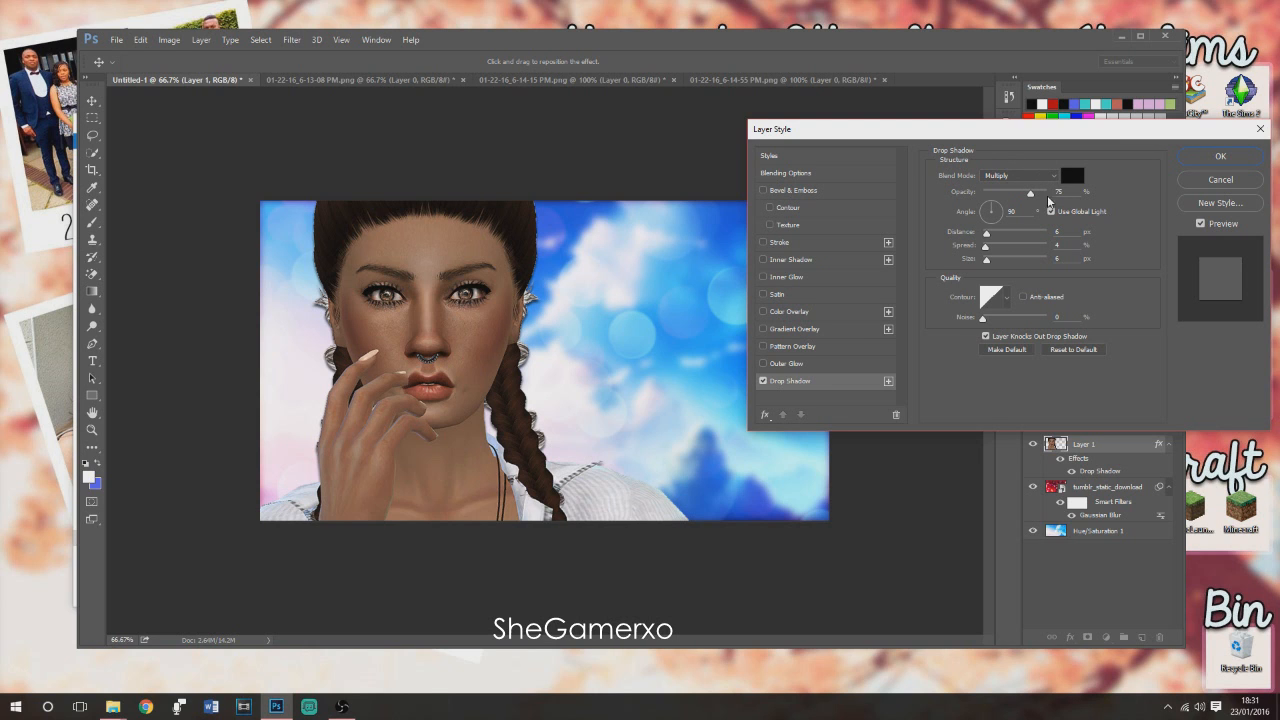
{"action": "left_click_drag", "start_coordinate": [1114, 132], "coordinate": [1069, 122]}
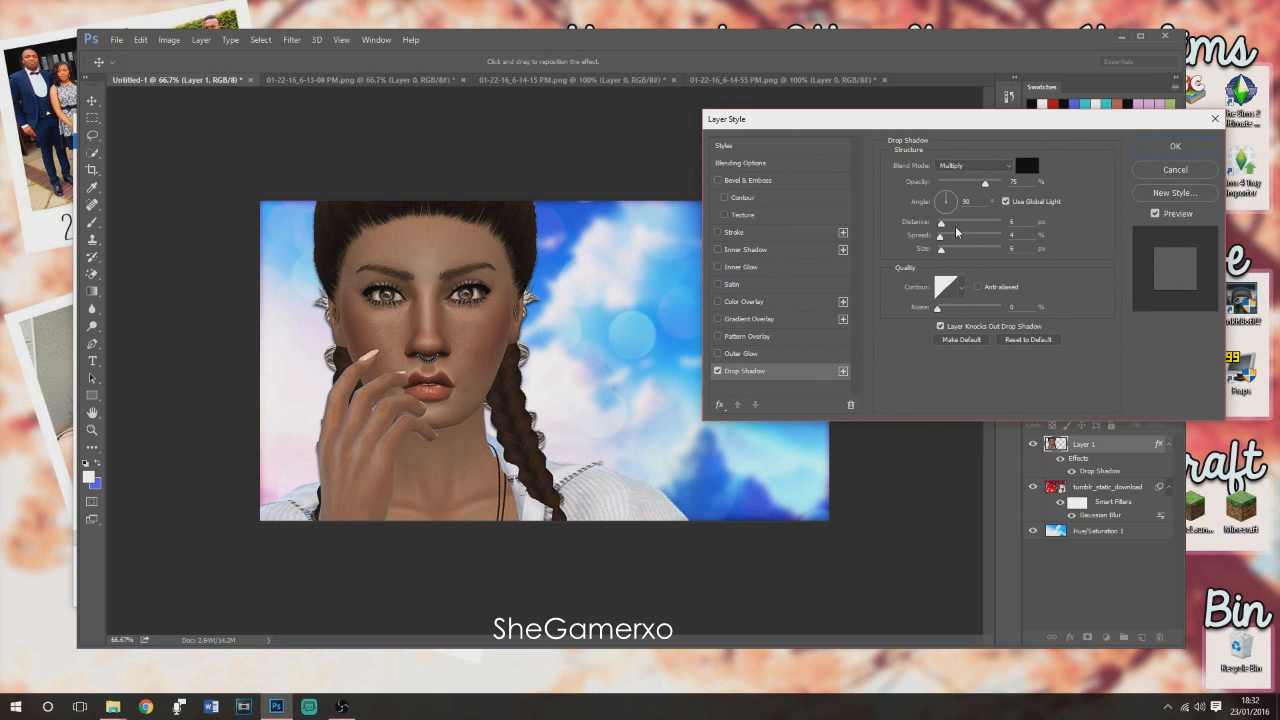
{"action": "left_click_drag", "start_coordinate": [941, 222], "coordinate": [946, 226]}
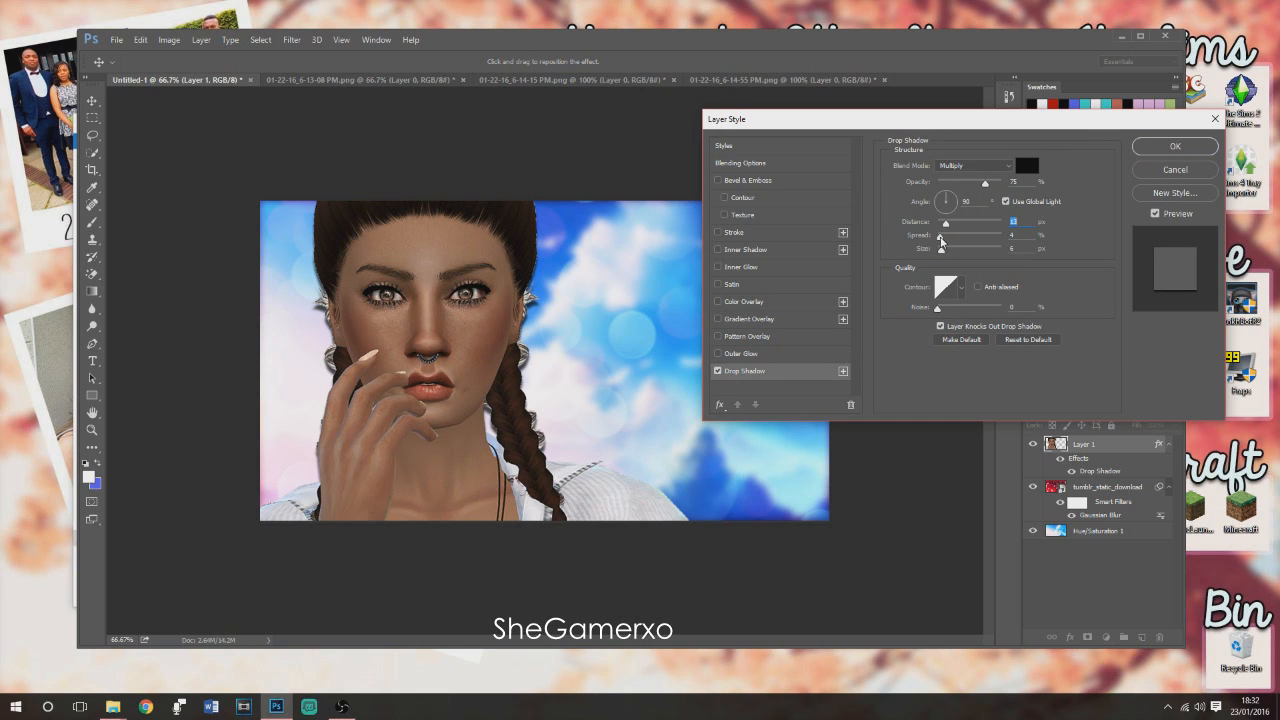
{"action": "left_click_drag", "start_coordinate": [941, 240], "coordinate": [946, 242]}
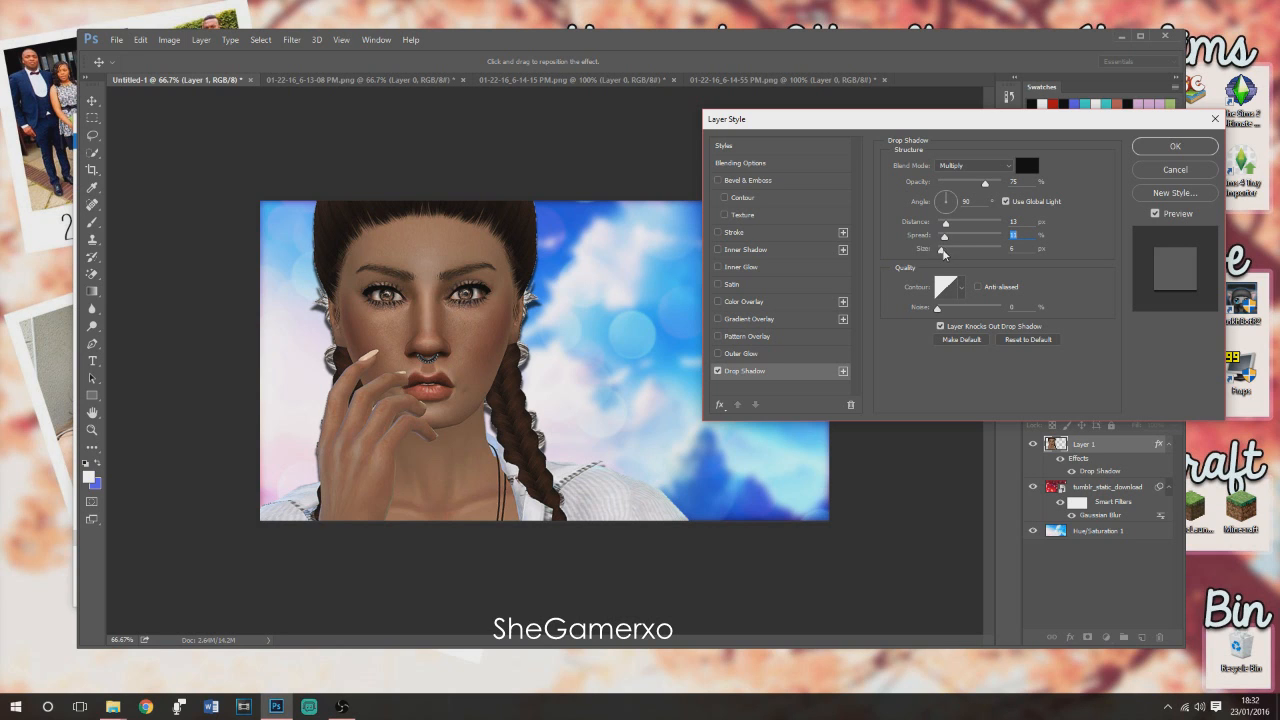
{"action": "left_click_drag", "start_coordinate": [942, 251], "coordinate": [949, 254]}
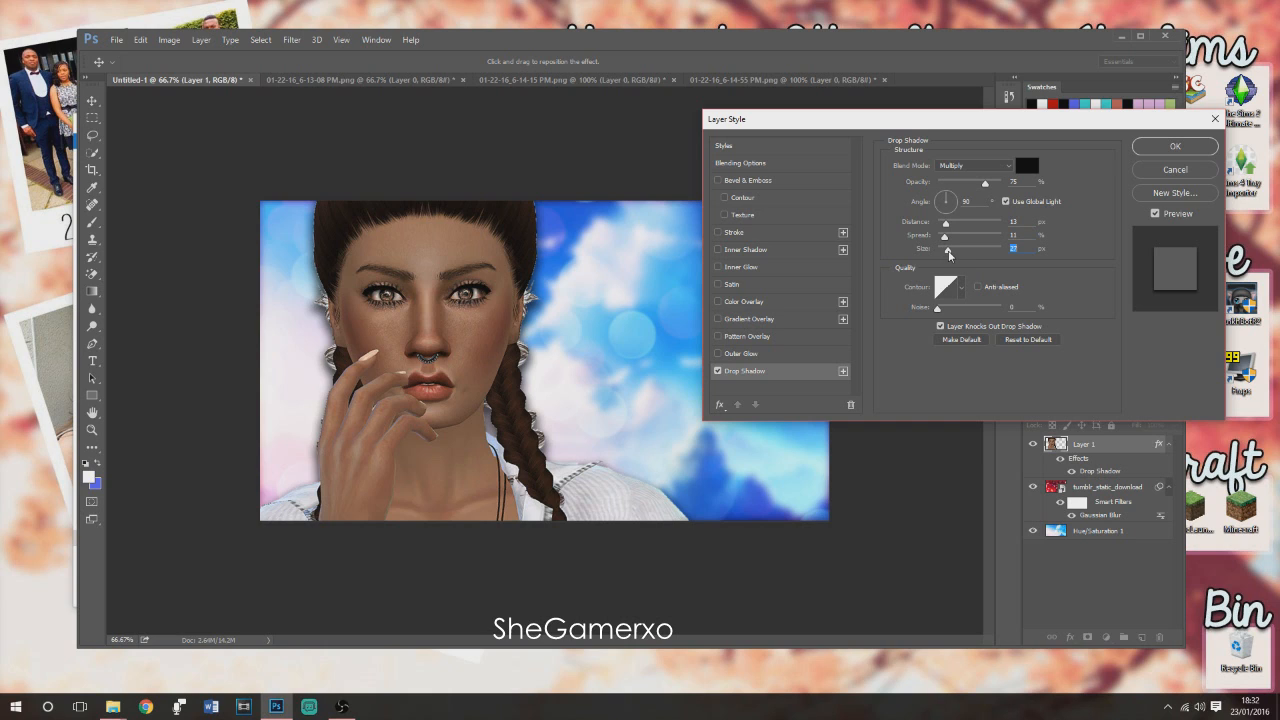
{"action": "left_click", "coordinate": [943, 222]}
{"action": "left_click_drag", "start_coordinate": [943, 226], "coordinate": [948, 251]}
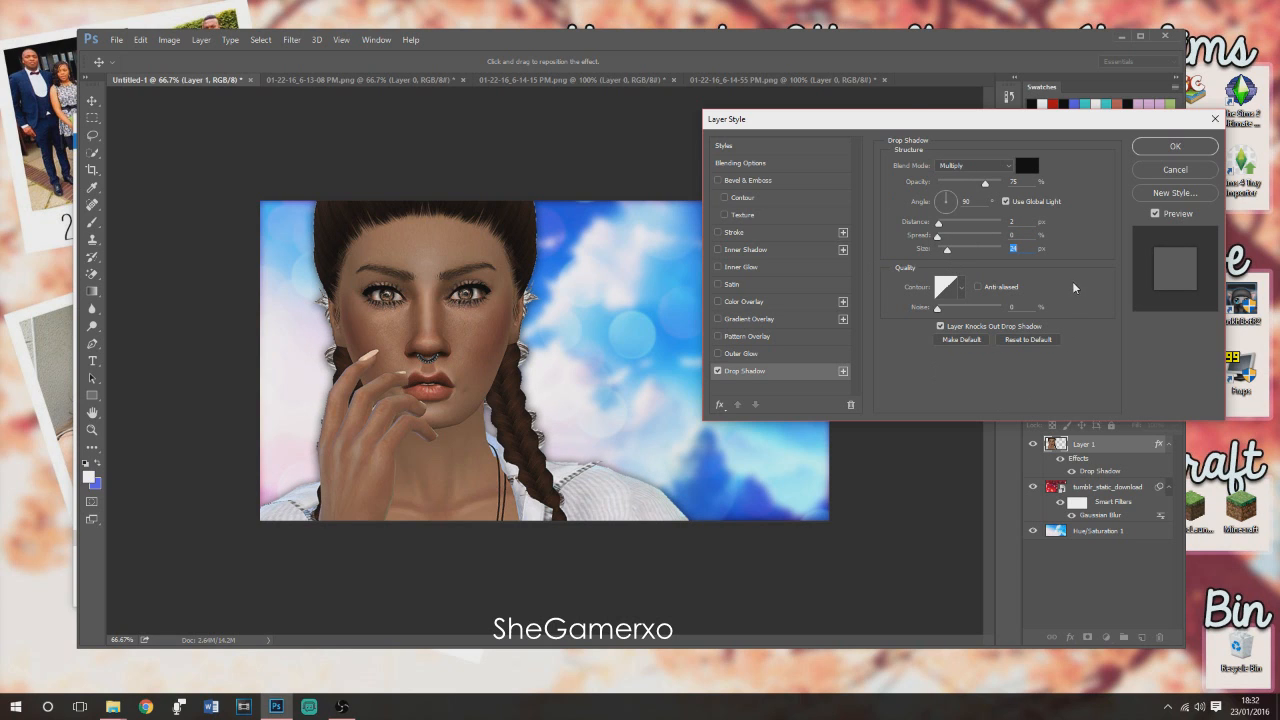
Add a white stroke to the Sim layer and set its size to 5 px.
{"action": "left_click", "coordinate": [735, 233]}
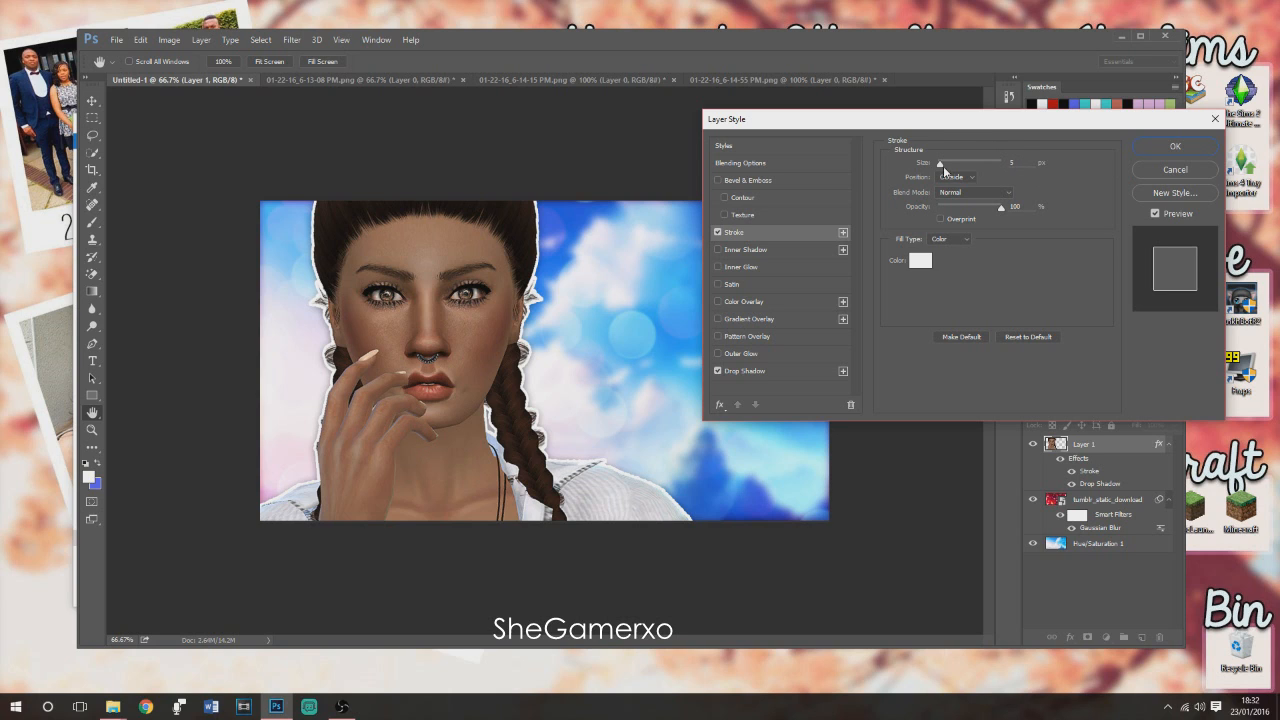
{"action": "left_click", "coordinate": [1018, 164]}
{"action": "type", "text": "6"}
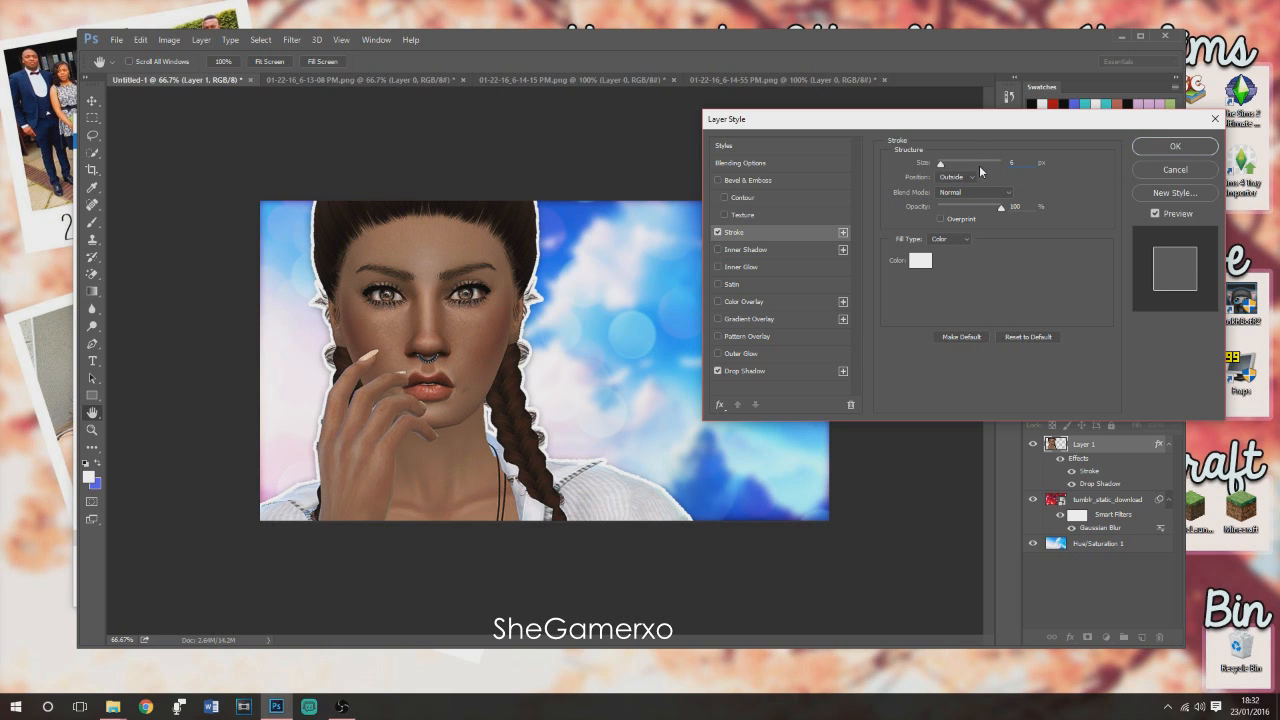
{"action": "type", "text": "1"}
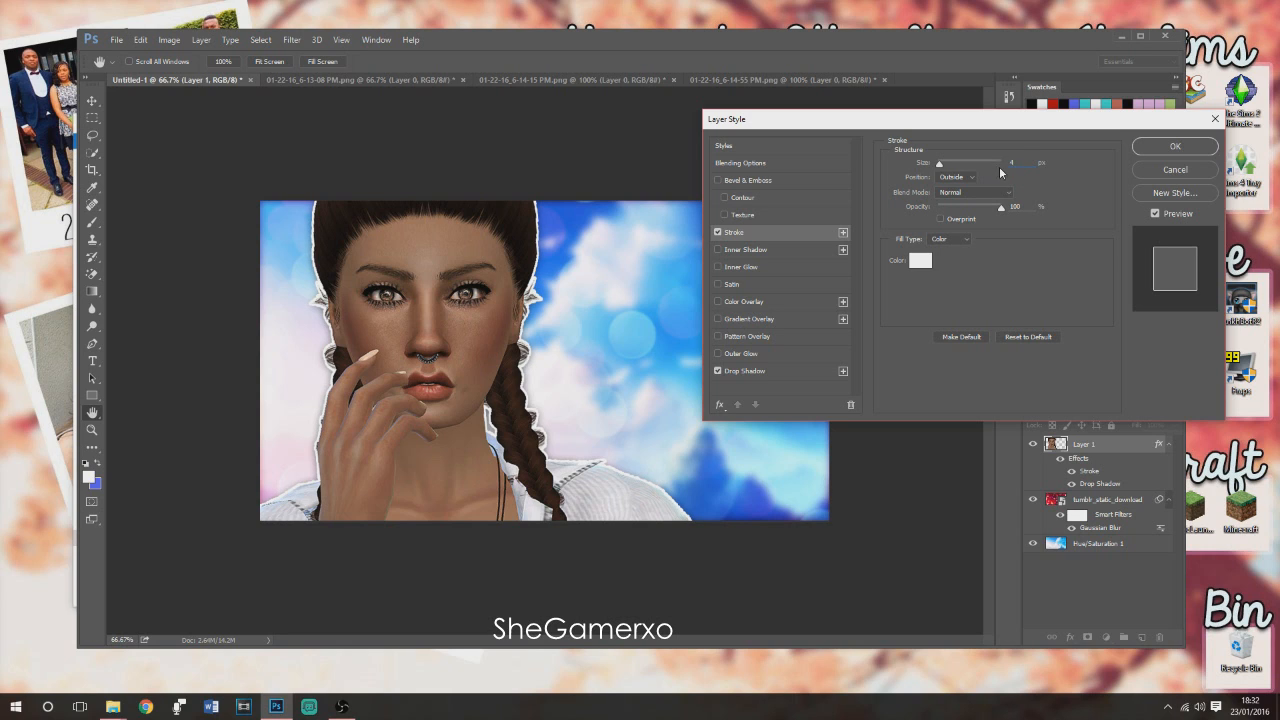
{"action": "left_click_drag", "start_coordinate": [1016, 164], "coordinate": [997, 164]}
{"action": "type", "text": "5"}
{"action": "left_click", "coordinate": [920, 261]}
{"action": "mouse_move", "coordinate": [129, 217]}
{"action": "left_mouse_down"}
{"action": "mouse_move", "coordinate": [237, 309]}
{"action": "mouse_move", "coordinate": [65, 102]}
{"action": "mouse_move", "coordinate": [208, 128]}
{"action": "mouse_move", "coordinate": [62, 108]}
{"action": "mouse_move", "coordinate": [55, 85]}
{"action": "left_mouse_up"}
{"action": "left_click", "coordinate": [360, 104]}
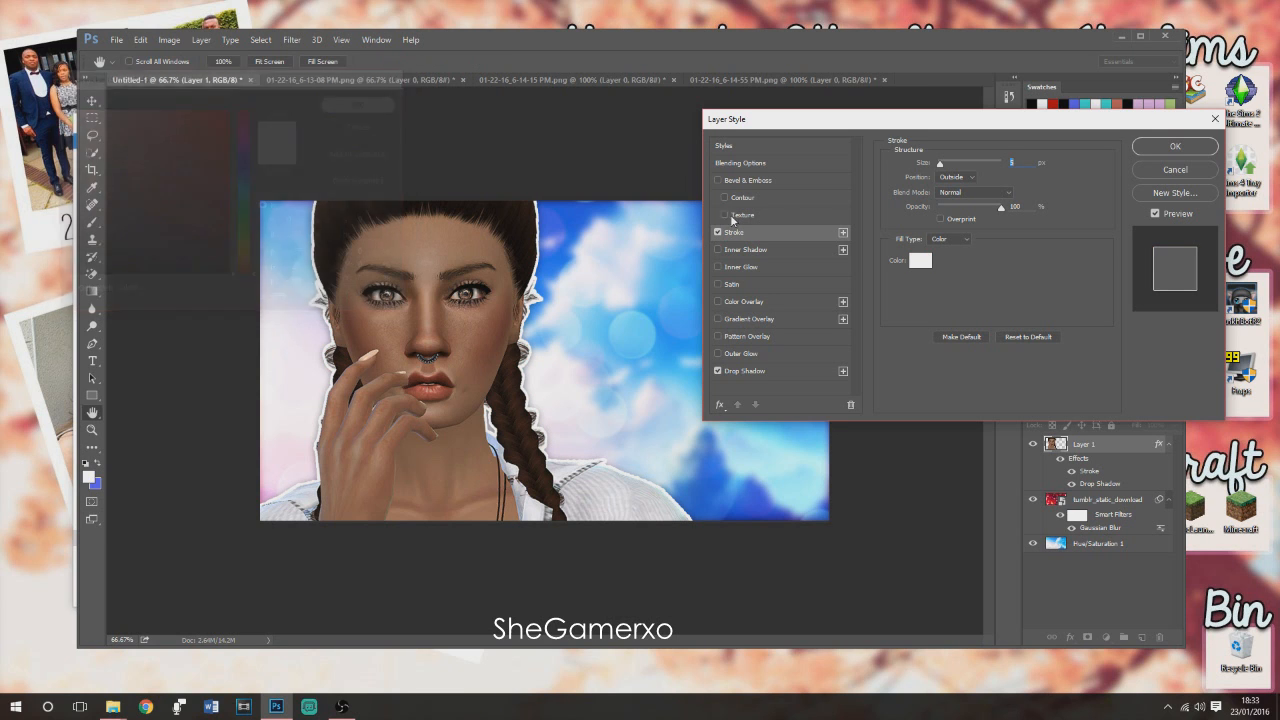
Compare the Inside and Center stroke positions, settle on Outside, and apply the layer style to the Sim.
{"action": "left_click", "coordinate": [975, 178]}
{"action": "left_click", "coordinate": [950, 197]}
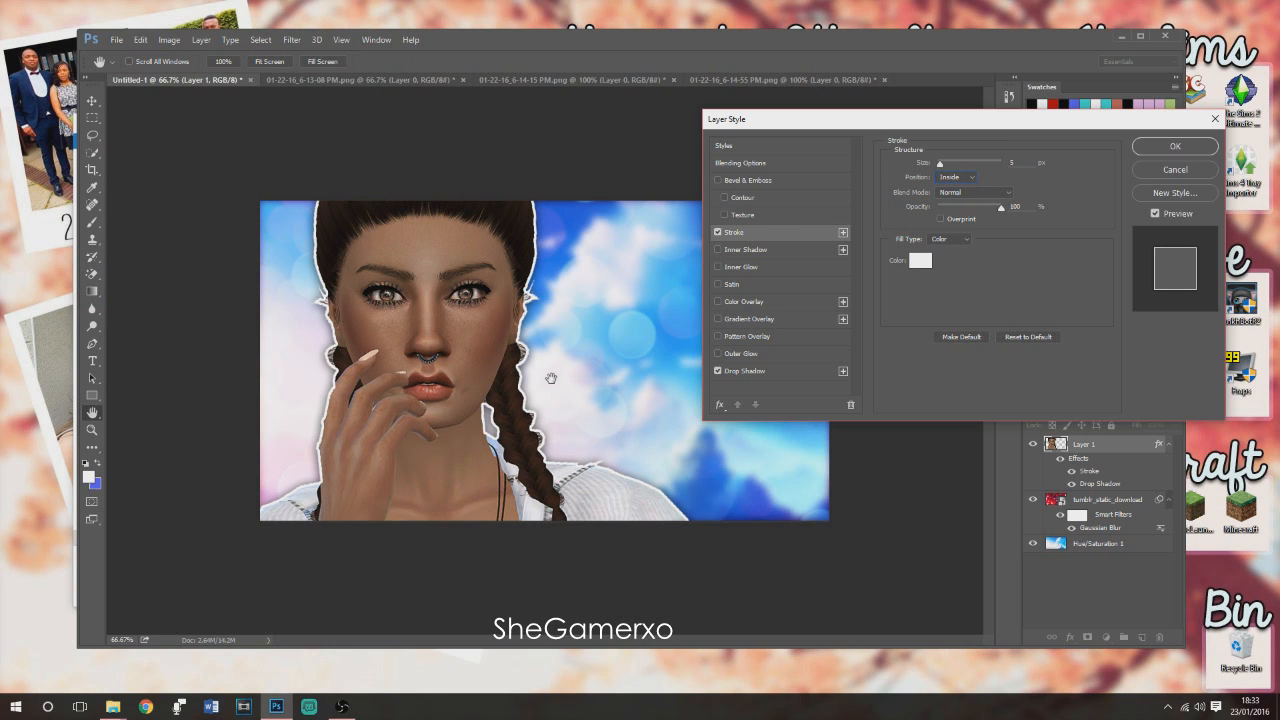
{"action": "left_click", "coordinate": [965, 178]}
{"action": "left_click", "coordinate": [948, 188]}
{"action": "left_click", "coordinate": [957, 177]}
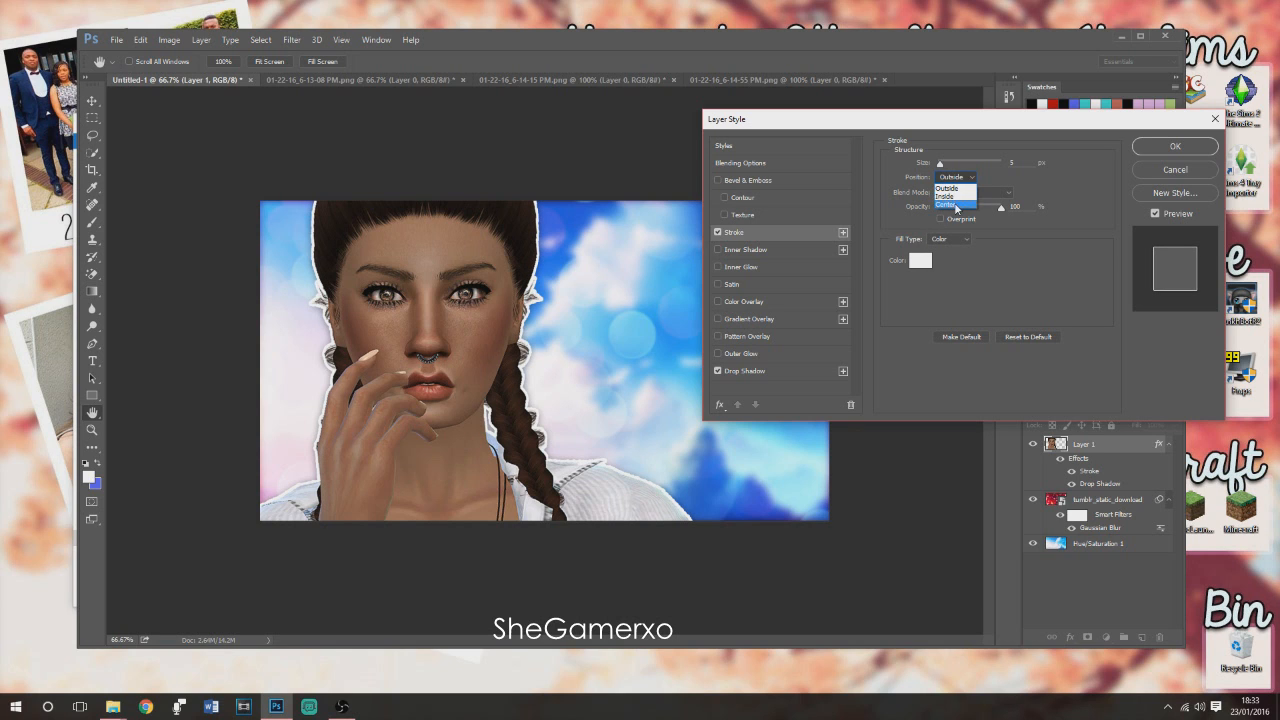
{"action": "left_click", "coordinate": [950, 204]}
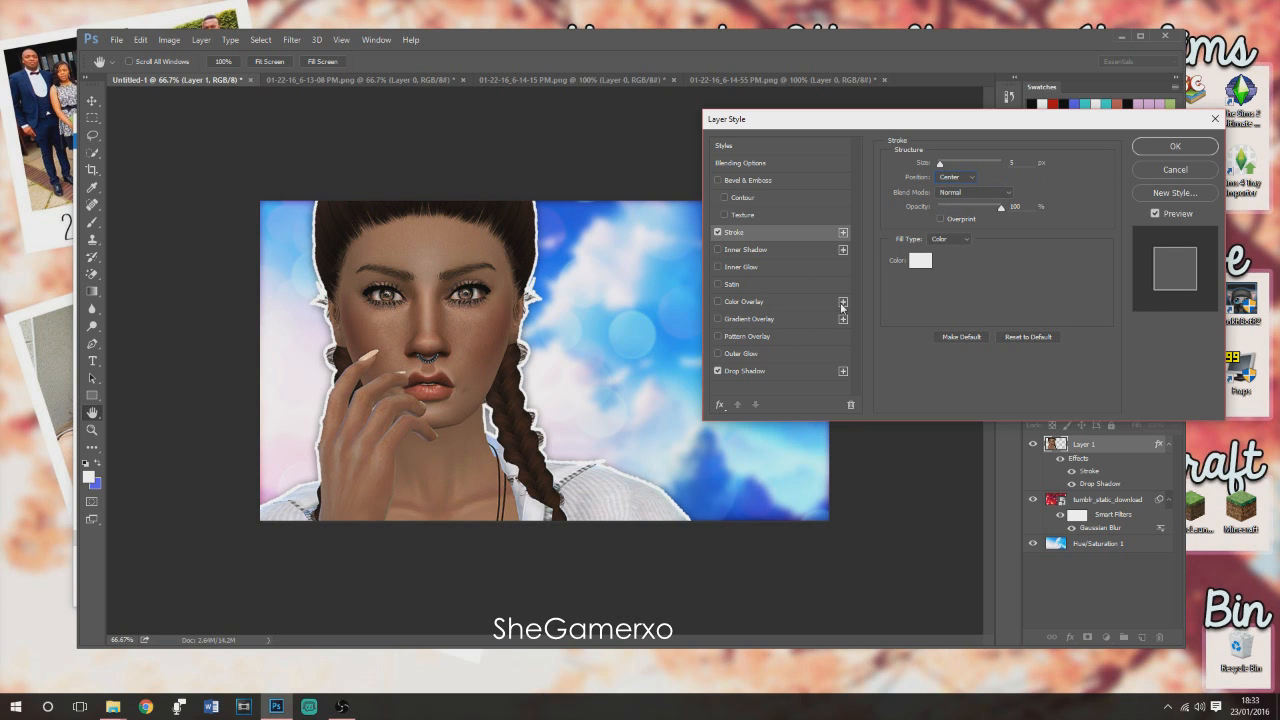
{"action": "left_click", "coordinate": [962, 179]}
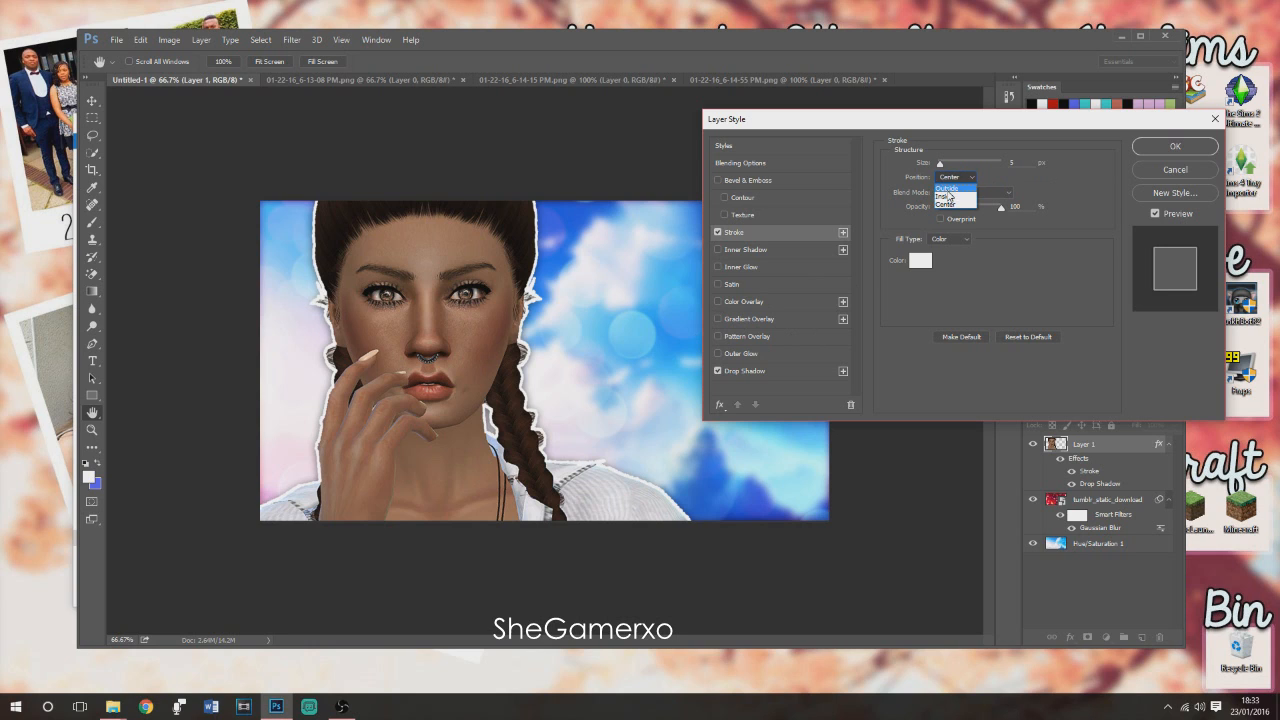
{"action": "left_click", "coordinate": [946, 187]}
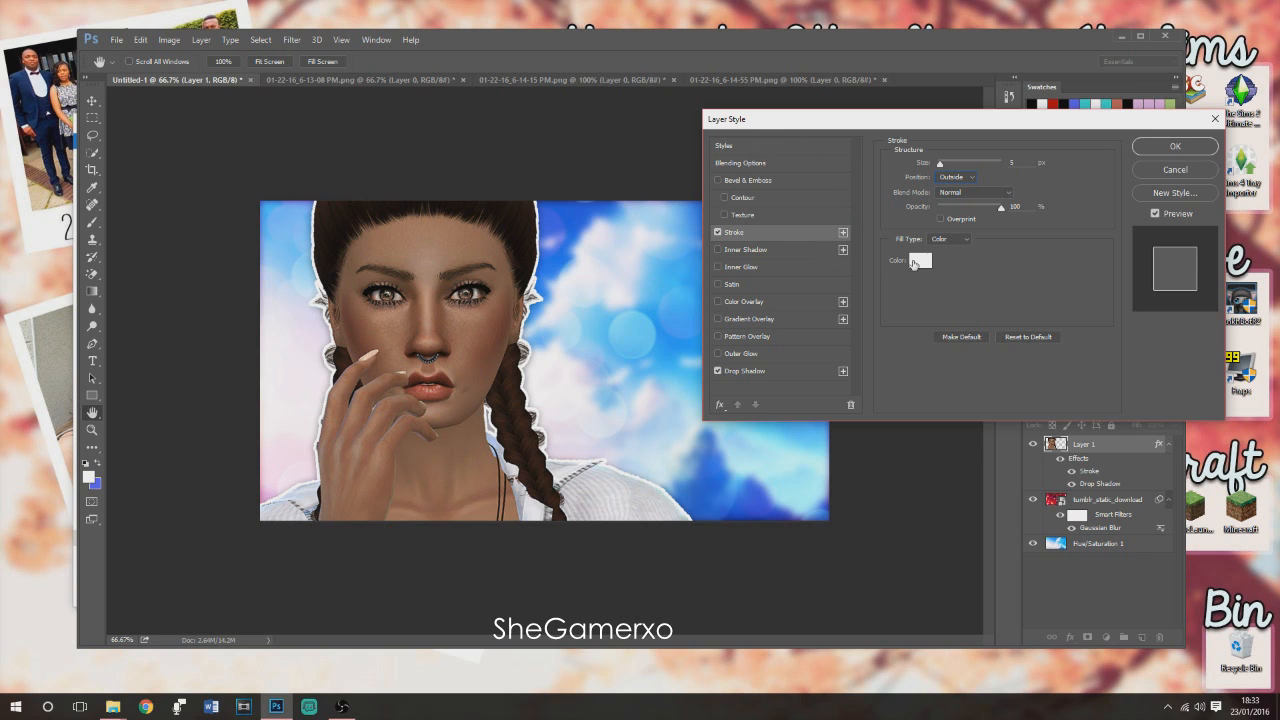
{"action": "left_click", "coordinate": [1171, 148]}
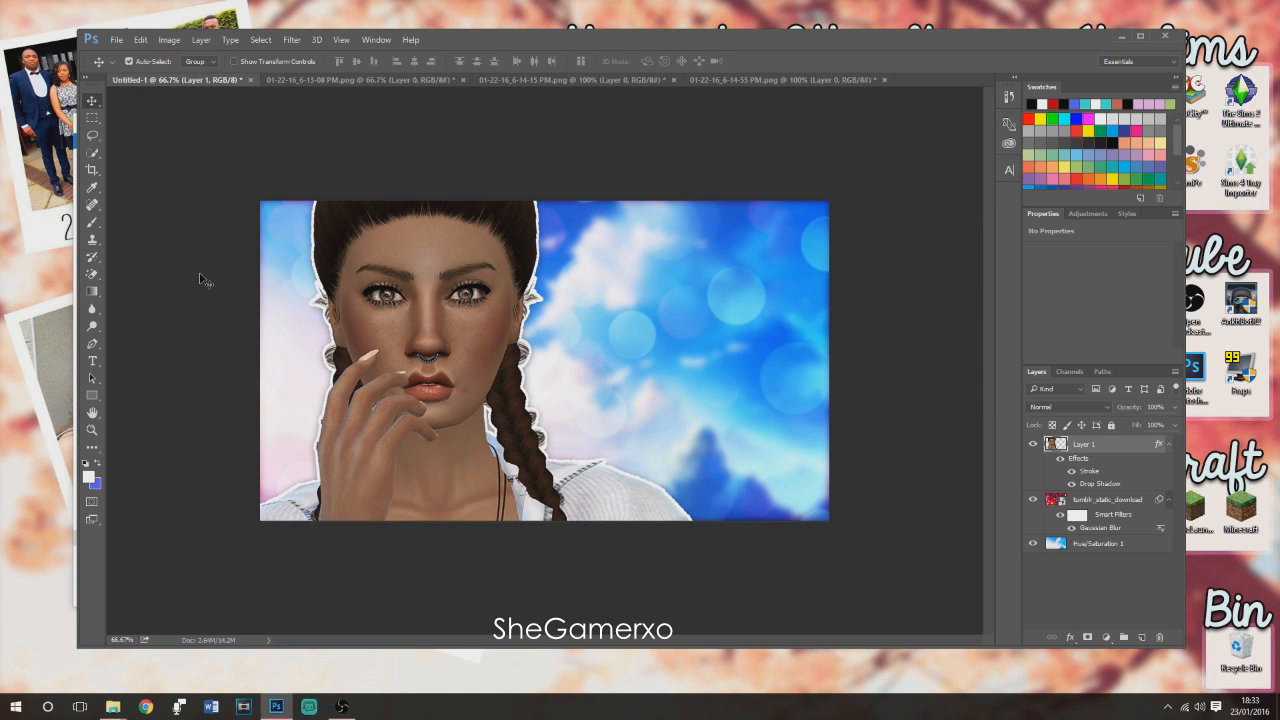
Choose the regular Eraser and slightly enlarge its hard round brush for cleaning the rough edges along the Sim's braids.
{"action": "left_click", "coordinate": [92, 279]}
{"action": "left_click", "coordinate": [140, 278]}
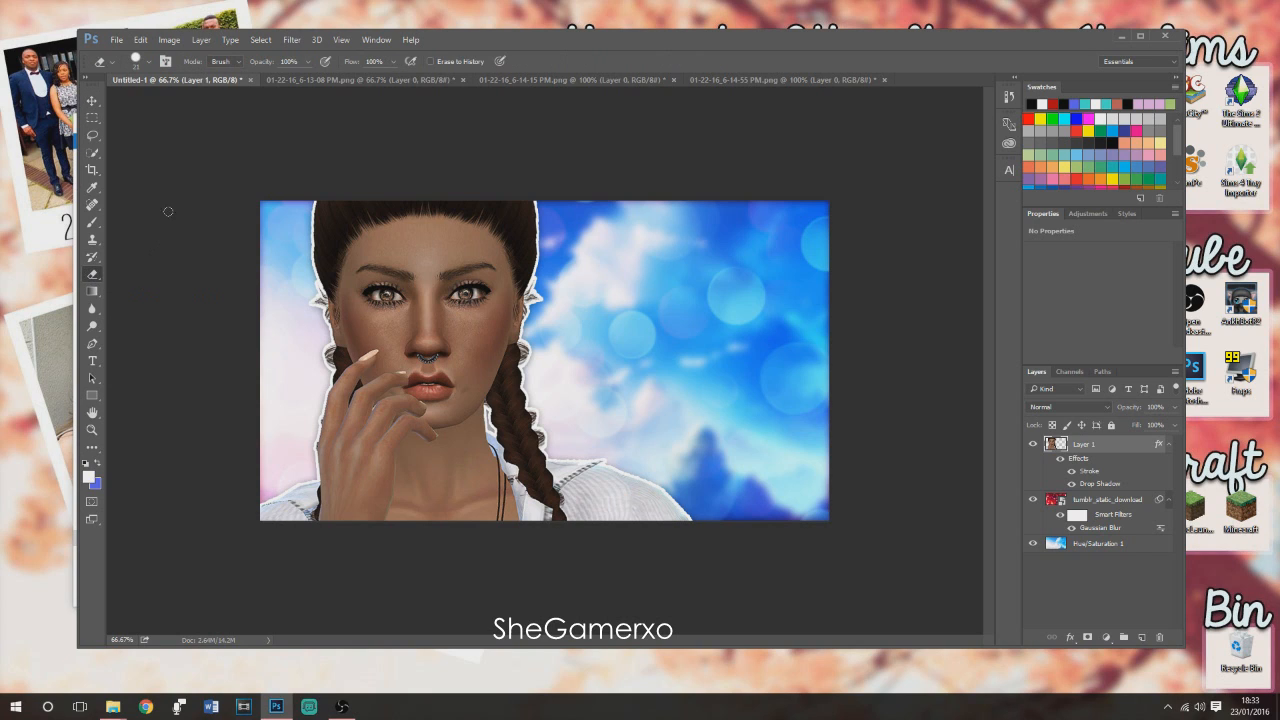
{"action": "left_click", "coordinate": [150, 62]}
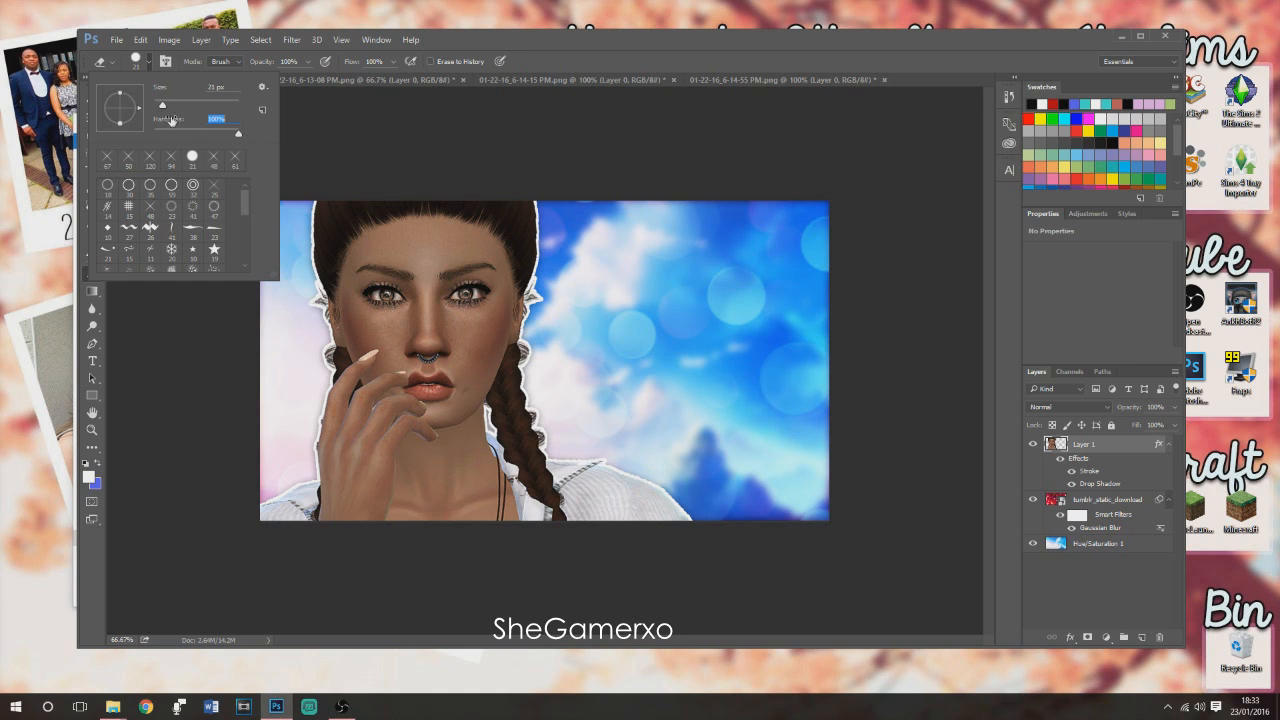
{"action": "left_click", "coordinate": [165, 107]}
{"action": "left_click_drag", "start_coordinate": [165, 107], "coordinate": [167, 110]}
{"action": "left_click", "coordinate": [149, 62]}
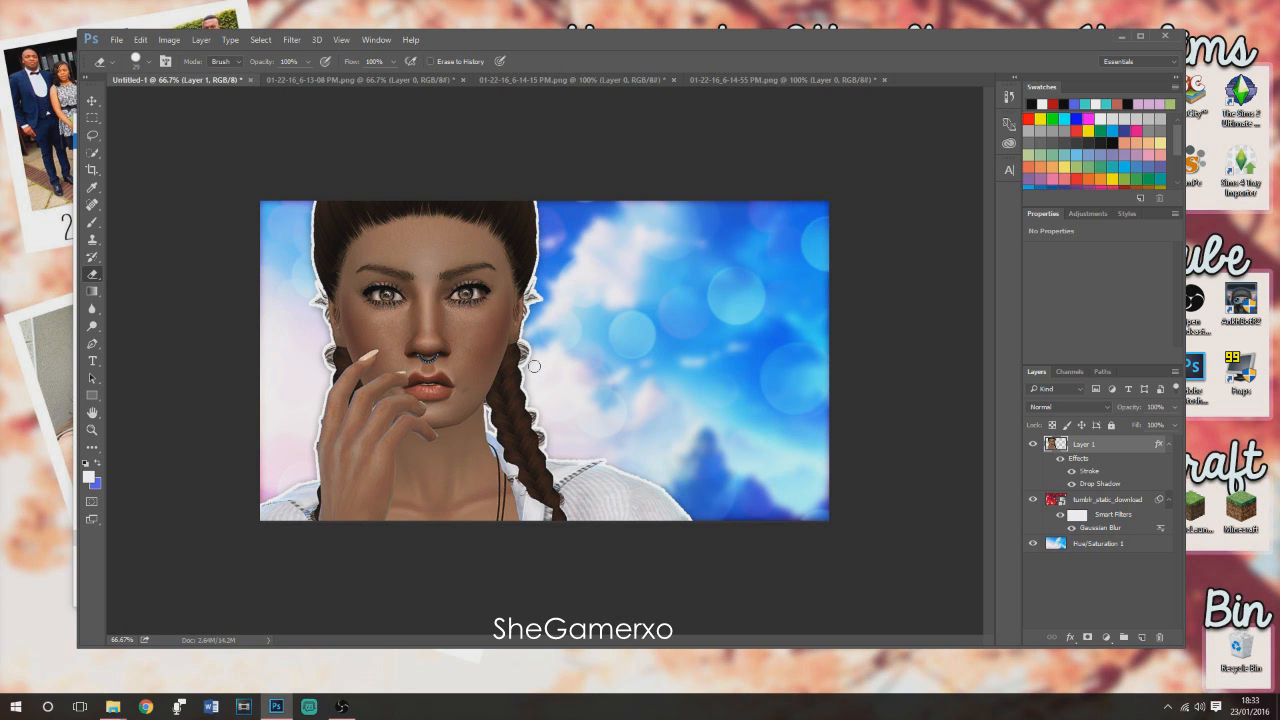
{"action": "scroll", "coordinate": [534, 366], "scroll_direction": "up", "scroll_amount": 1}
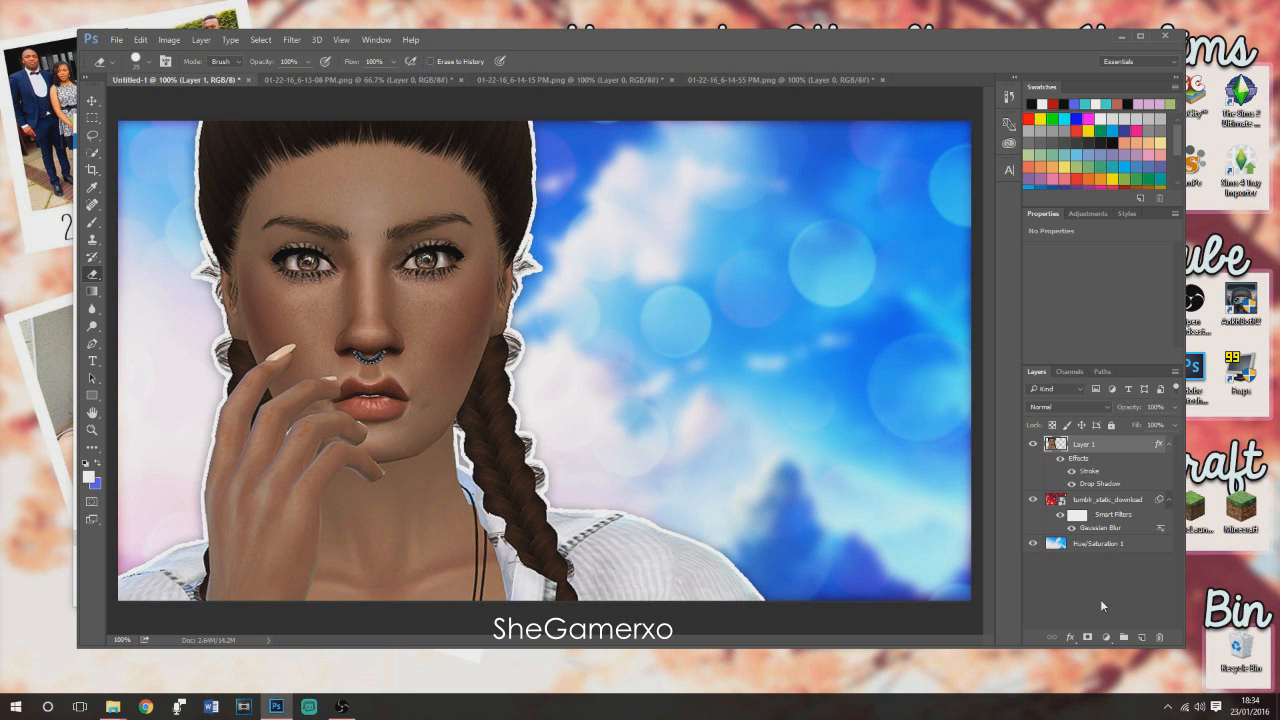
Save the graphic as a layered Photoshop file named "How to create sims 4 sims" in the Tutorials folder, with Maximize Compatibility on.
{"action": "left_click", "coordinate": [116, 41]}
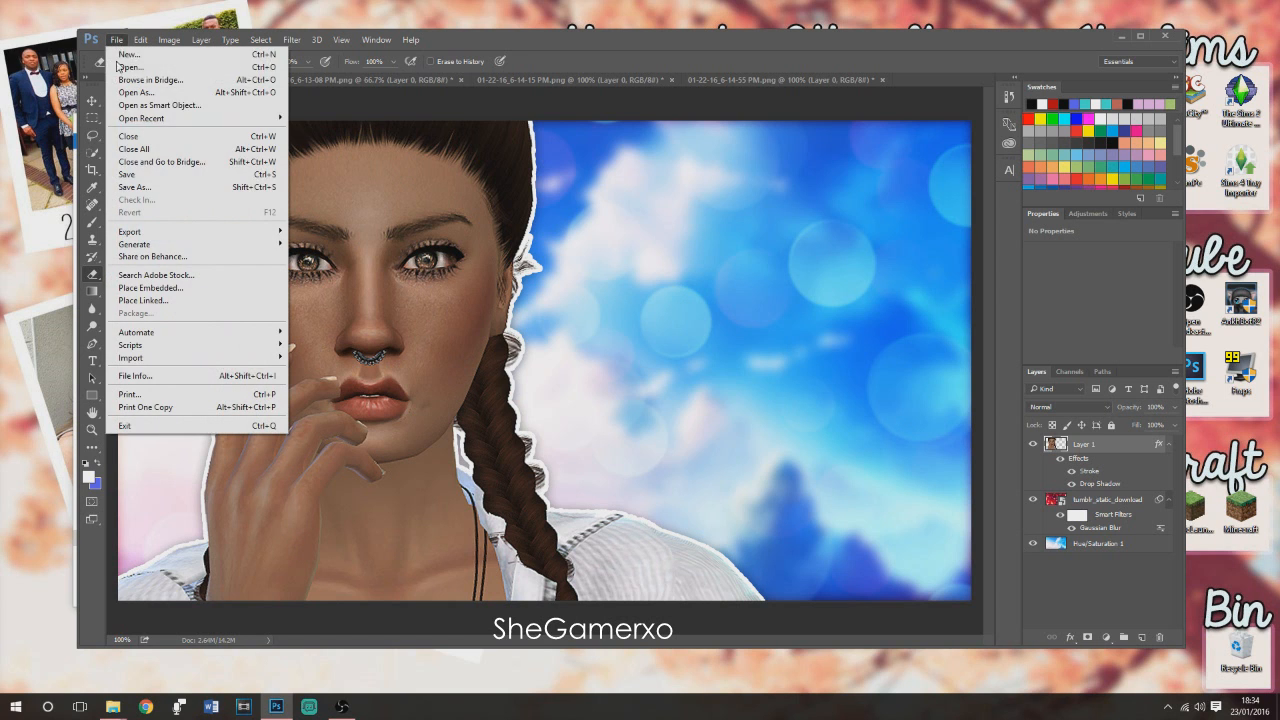
{"action": "left_click", "coordinate": [130, 190]}
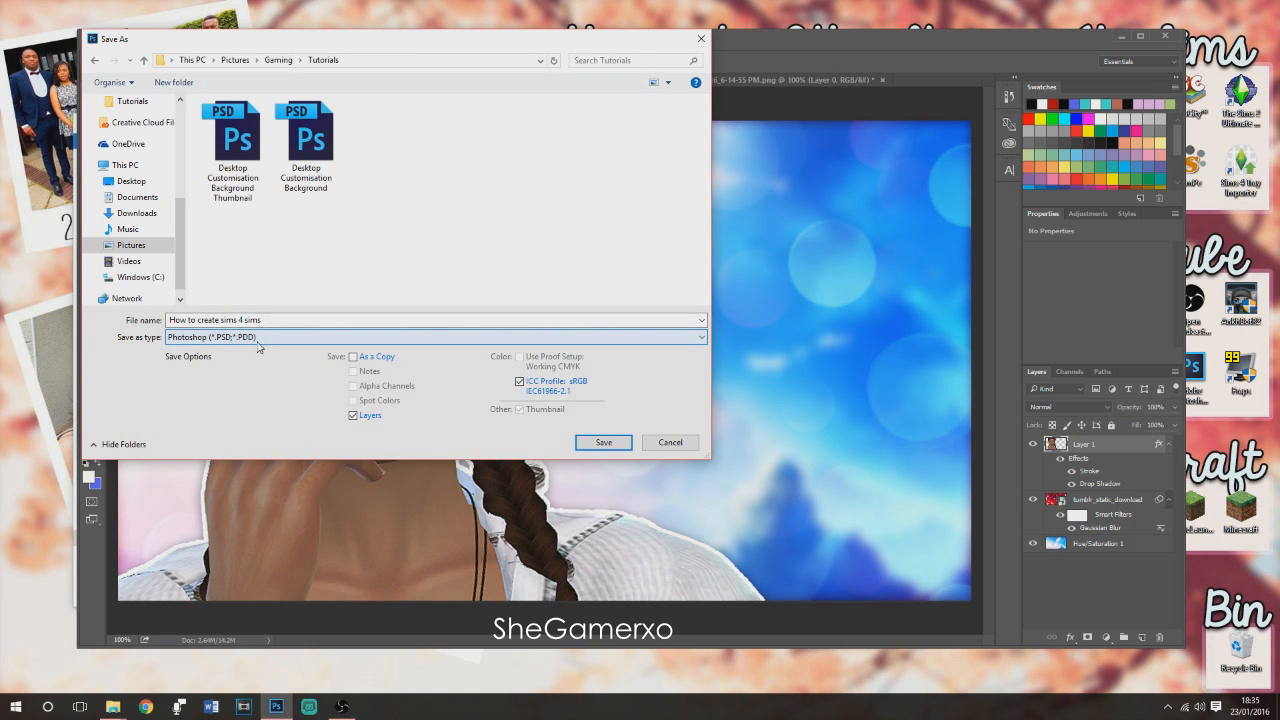
{"action": "left_click", "coordinate": [597, 444]}
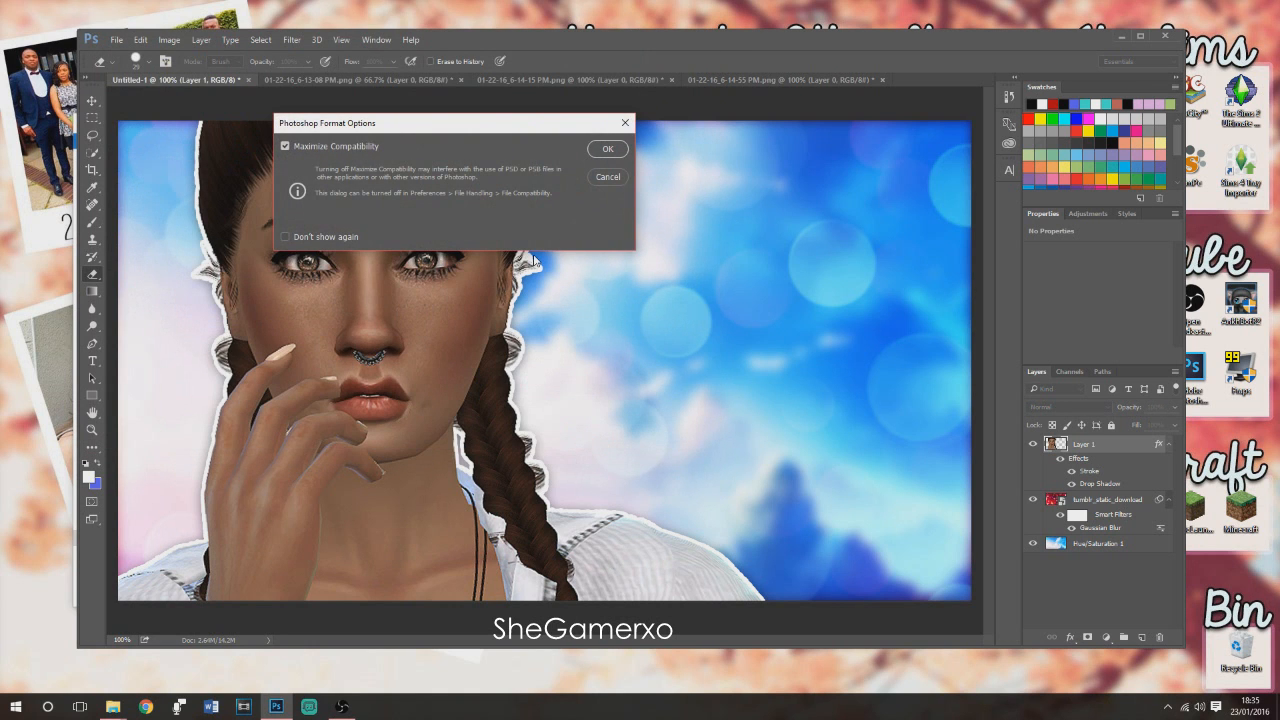
{"action": "left_click", "coordinate": [607, 149]}
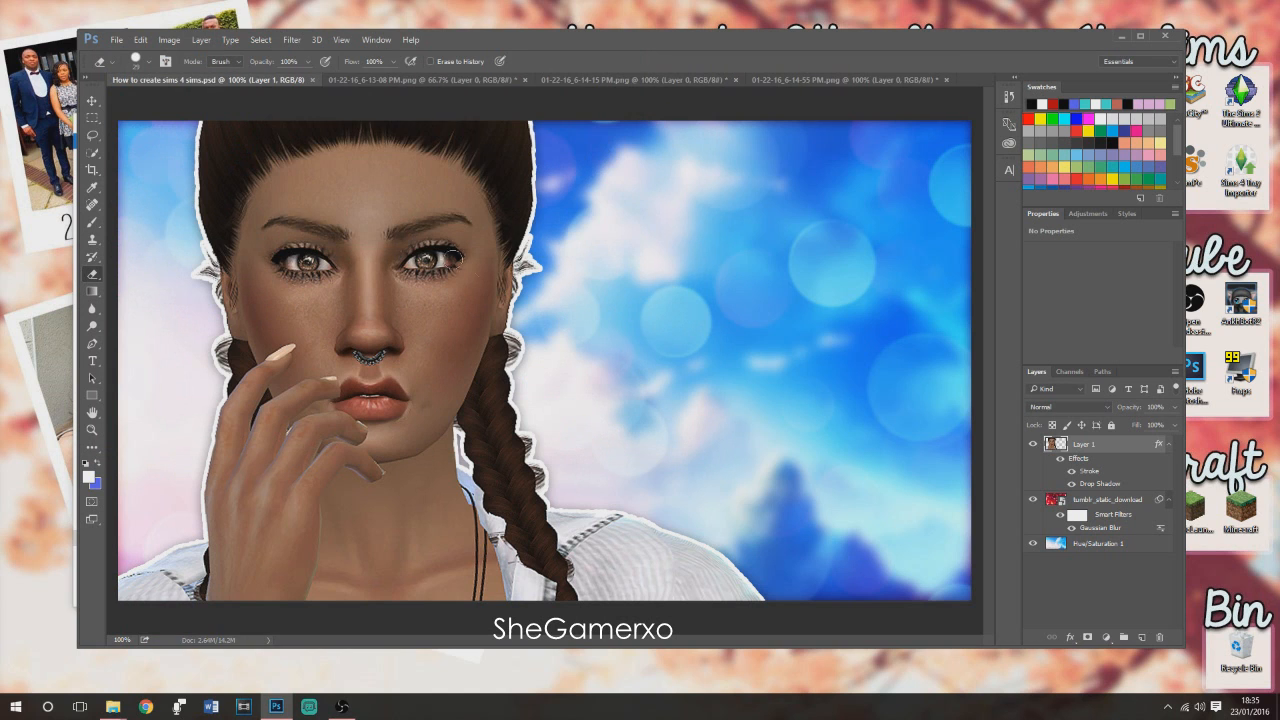
Add a Brightness/Contrast adjustment layer above the Sim with brightness about 34 and a slightly raised contrast.
{"action": "key", "text": "ctrl+minus"}
{"action": "key", "text": "ctrl+minus"}
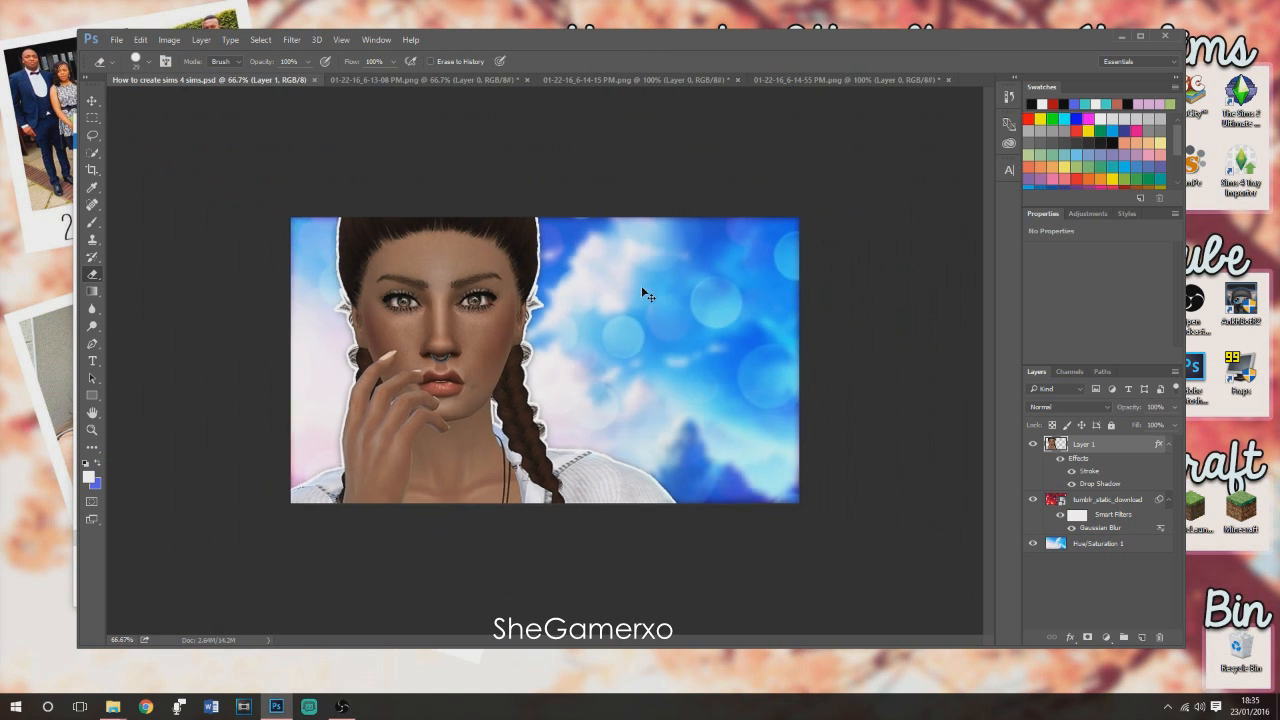
{"action": "key", "text": "ctrl+plus"}
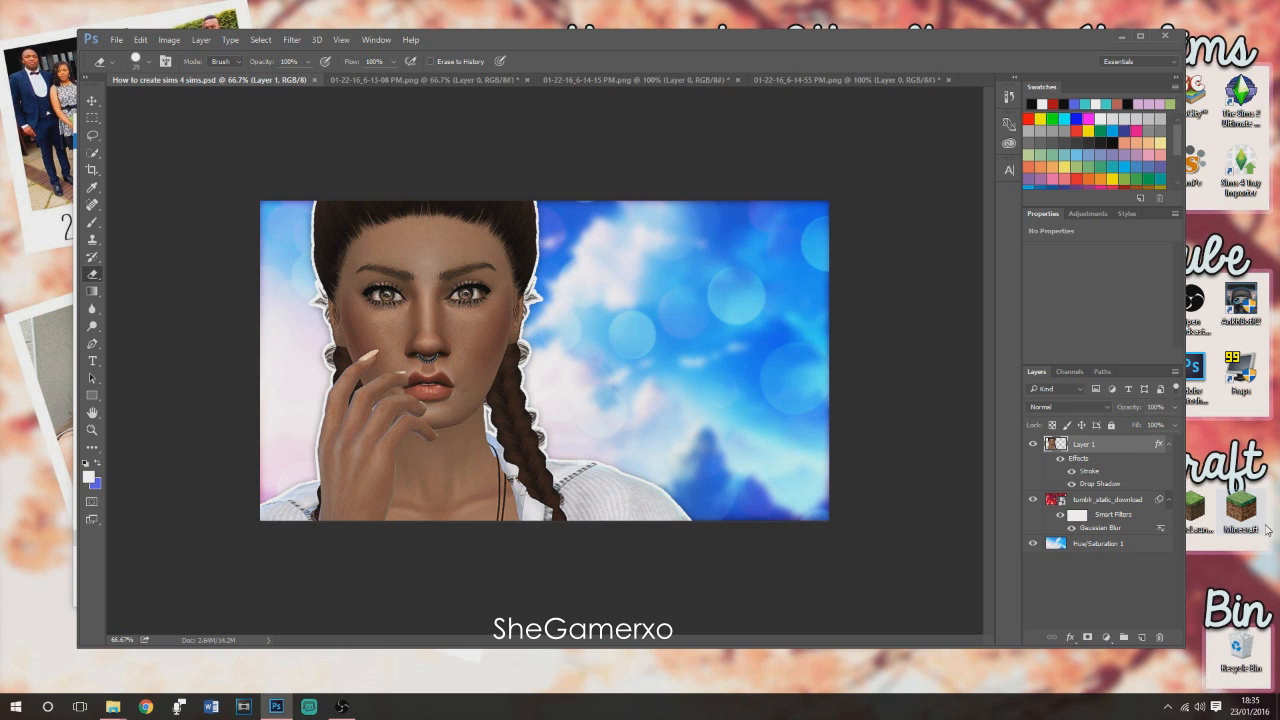
{"action": "left_click", "coordinate": [1088, 214]}
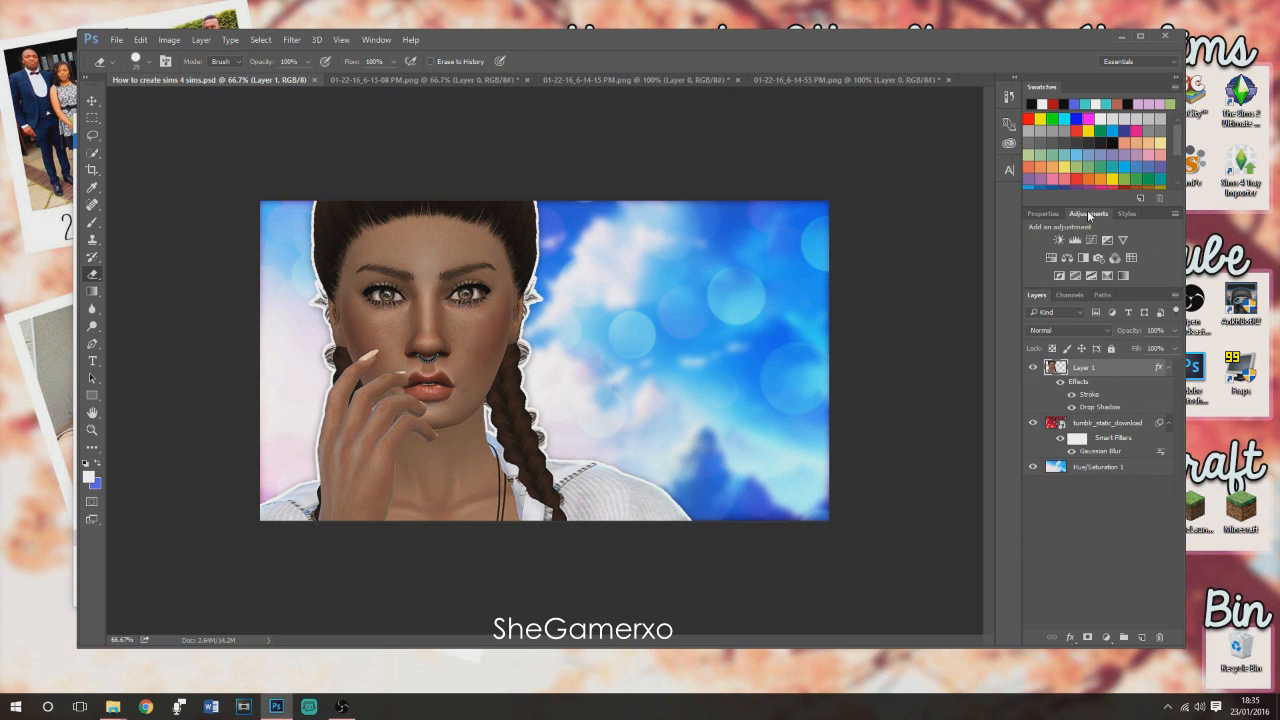
{"action": "left_click", "coordinate": [1059, 240]}
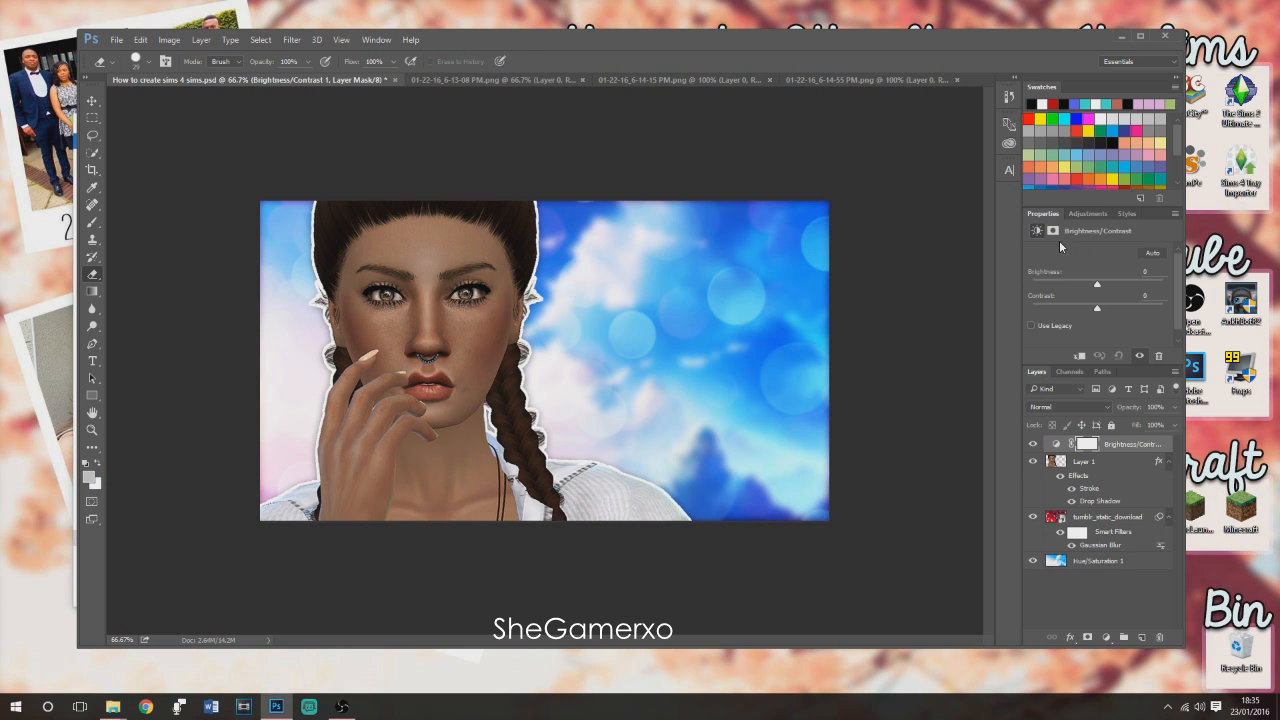
{"action": "left_click_drag", "start_coordinate": [1097, 284], "coordinate": [1200, 290]}
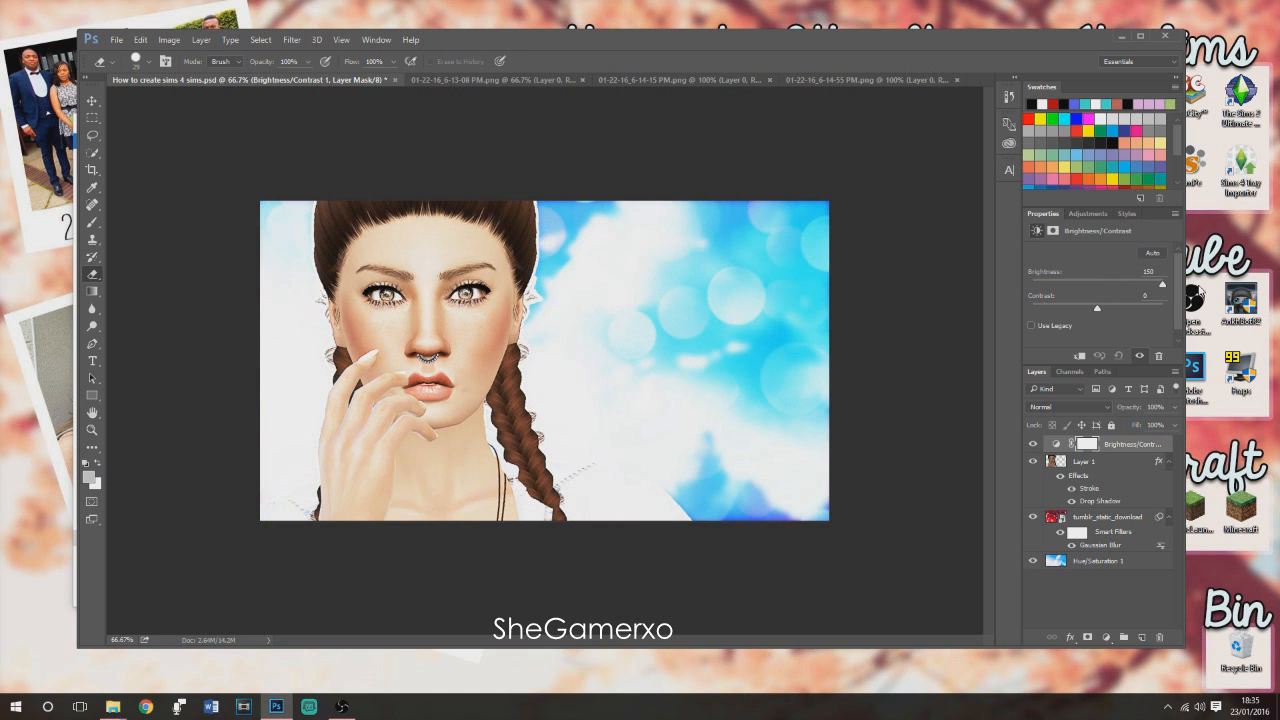
{"action": "left_click_drag", "start_coordinate": [1162, 285], "coordinate": [1112, 297]}
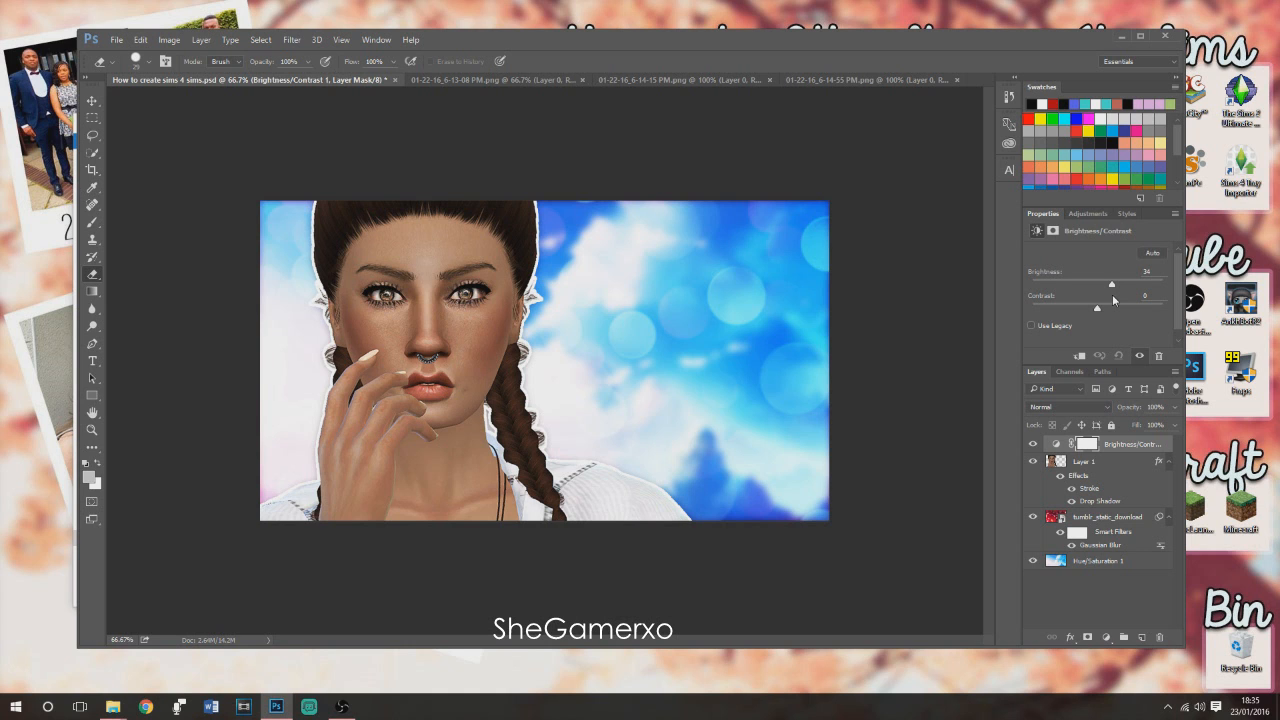
{"action": "left_click_drag", "start_coordinate": [1110, 294], "coordinate": [1113, 297]}
{"action": "left_click_drag", "start_coordinate": [1098, 310], "coordinate": [1108, 312]}
Add a Vibrance adjustment layer with vibrance +40 and saturation about +18.
{"action": "left_click", "coordinate": [1089, 214]}
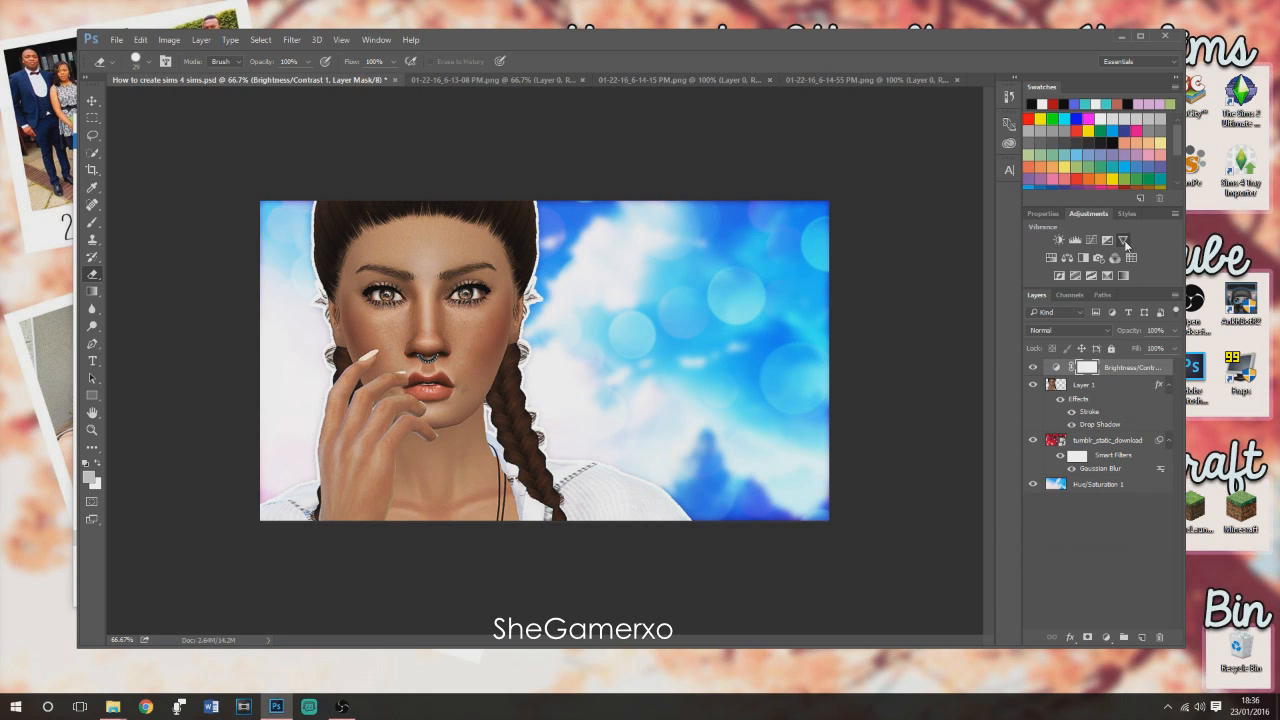
{"action": "left_click", "coordinate": [1123, 241]}
{"action": "left_click_drag", "start_coordinate": [1099, 264], "coordinate": [1221, 287]}
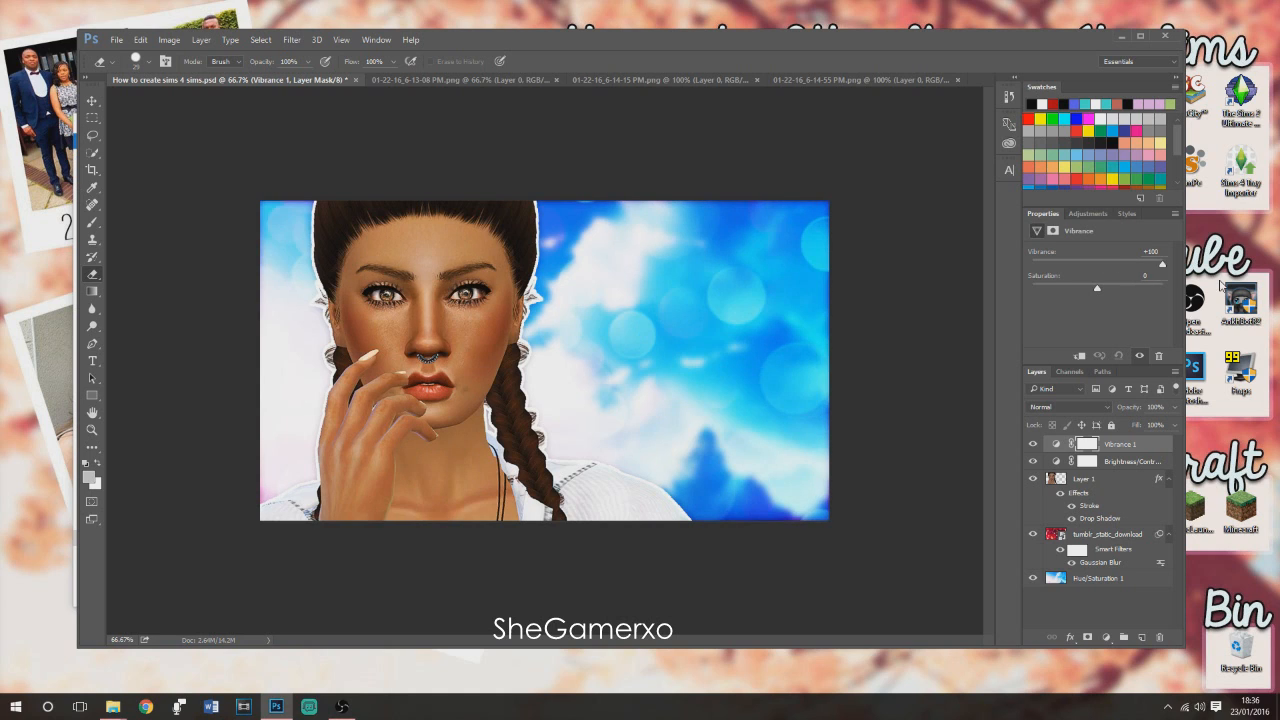
{"action": "left_click_drag", "start_coordinate": [1221, 287], "coordinate": [1126, 277]}
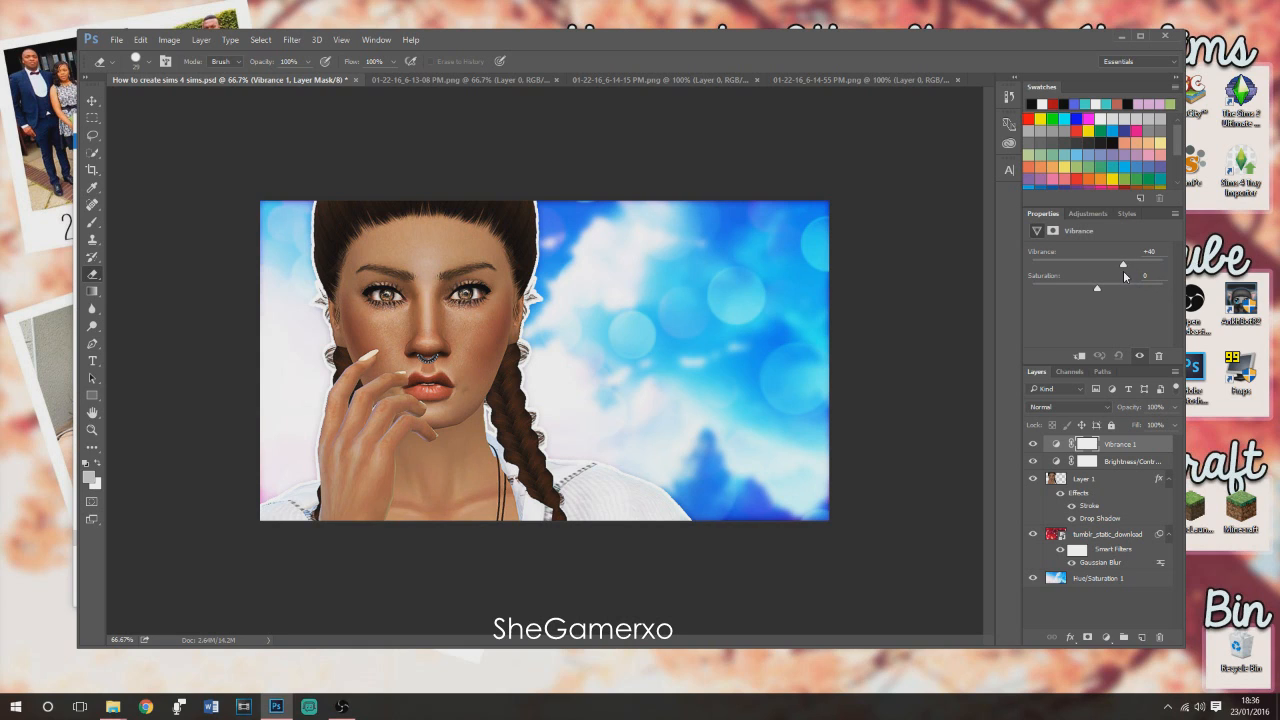
{"action": "left_click_drag", "start_coordinate": [1118, 276], "coordinate": [1125, 281]}
{"action": "left_click_drag", "start_coordinate": [1098, 289], "coordinate": [1110, 318]}
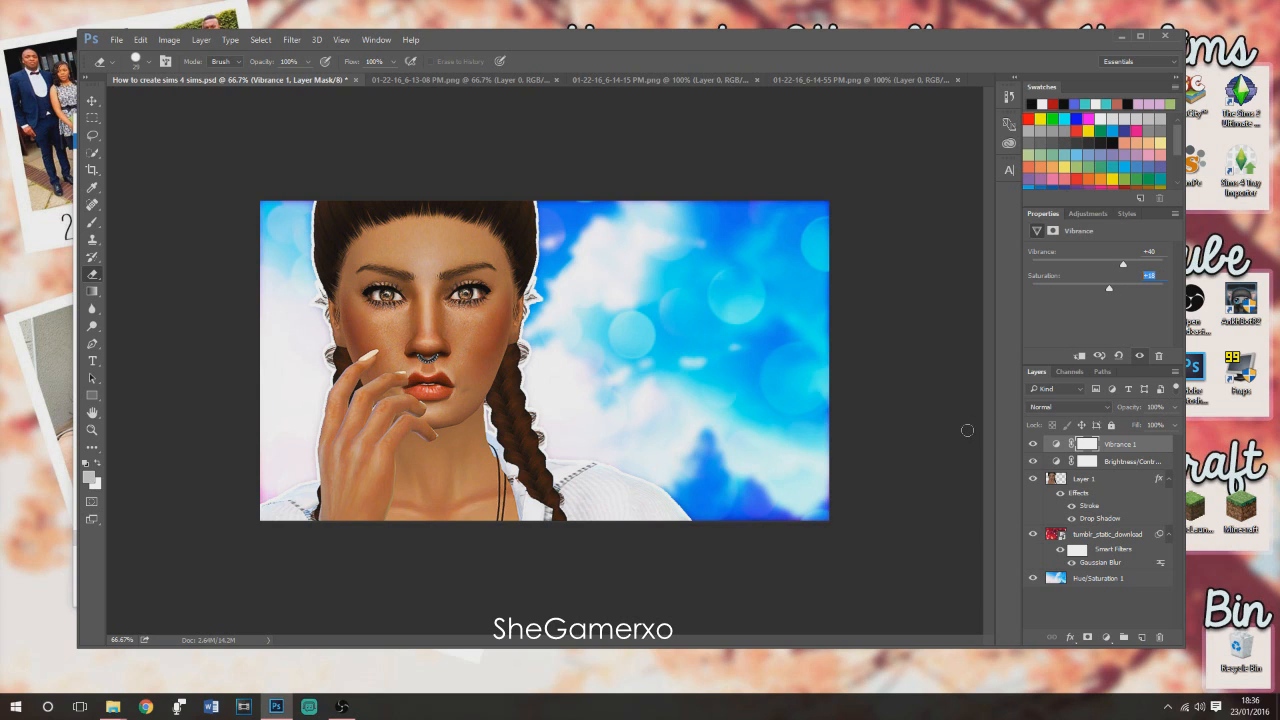
{"action": "left_click_drag", "start_coordinate": [1109, 292], "coordinate": [1107, 292]}
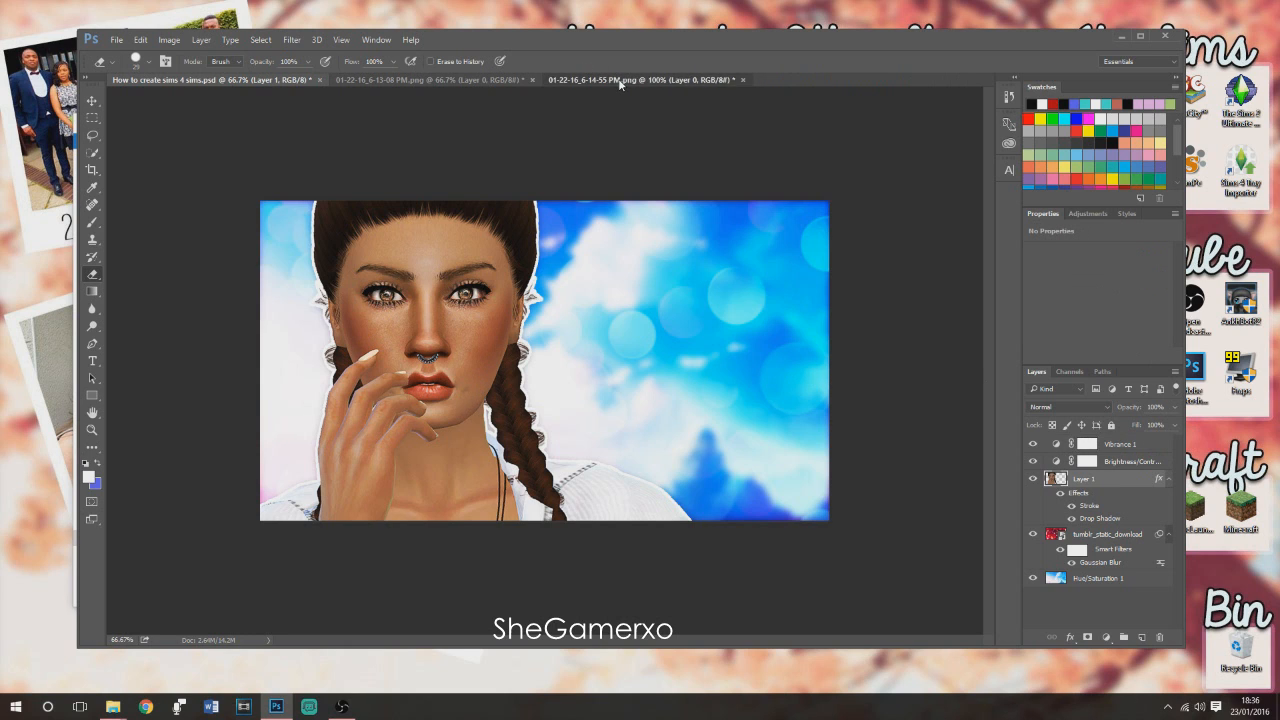
Erase the plain background around the Sim in 01-22-16_6-14-55 PM.png with the Magic Eraser.
{"action": "left_click", "coordinate": [618, 78]}
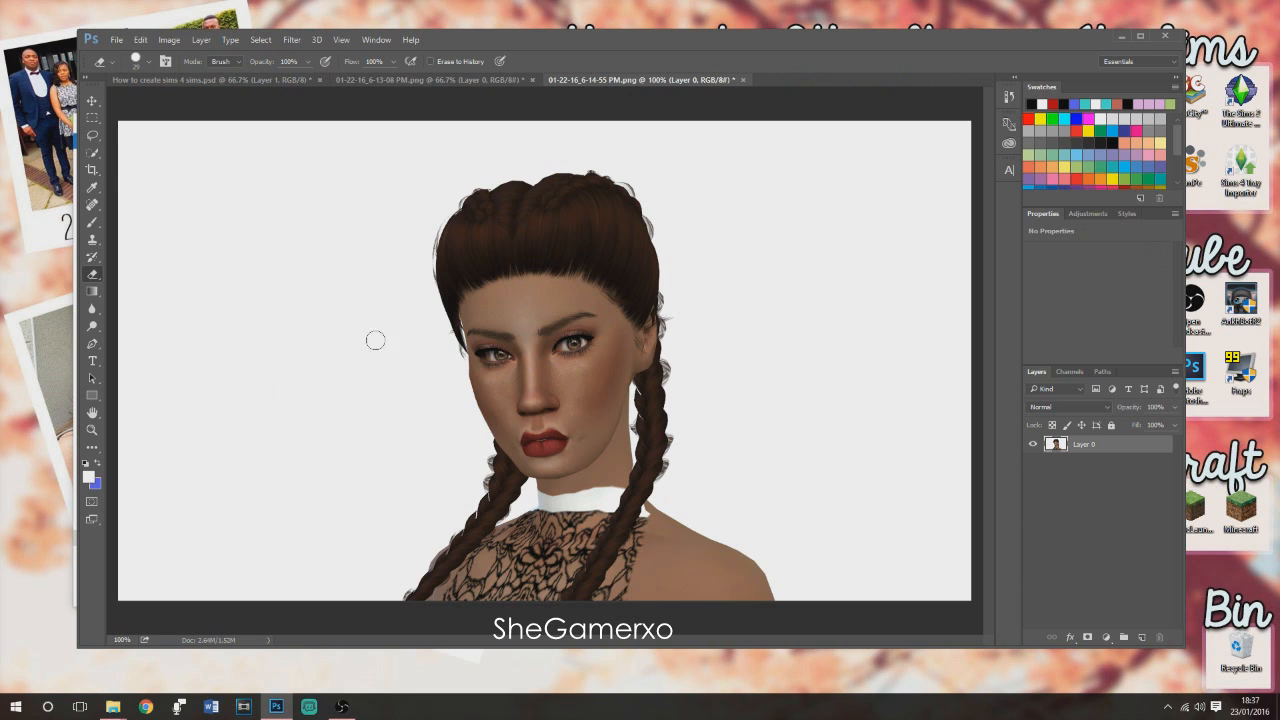
{"action": "right_click", "coordinate": [92, 274]}
{"action": "left_click", "coordinate": [144, 300]}
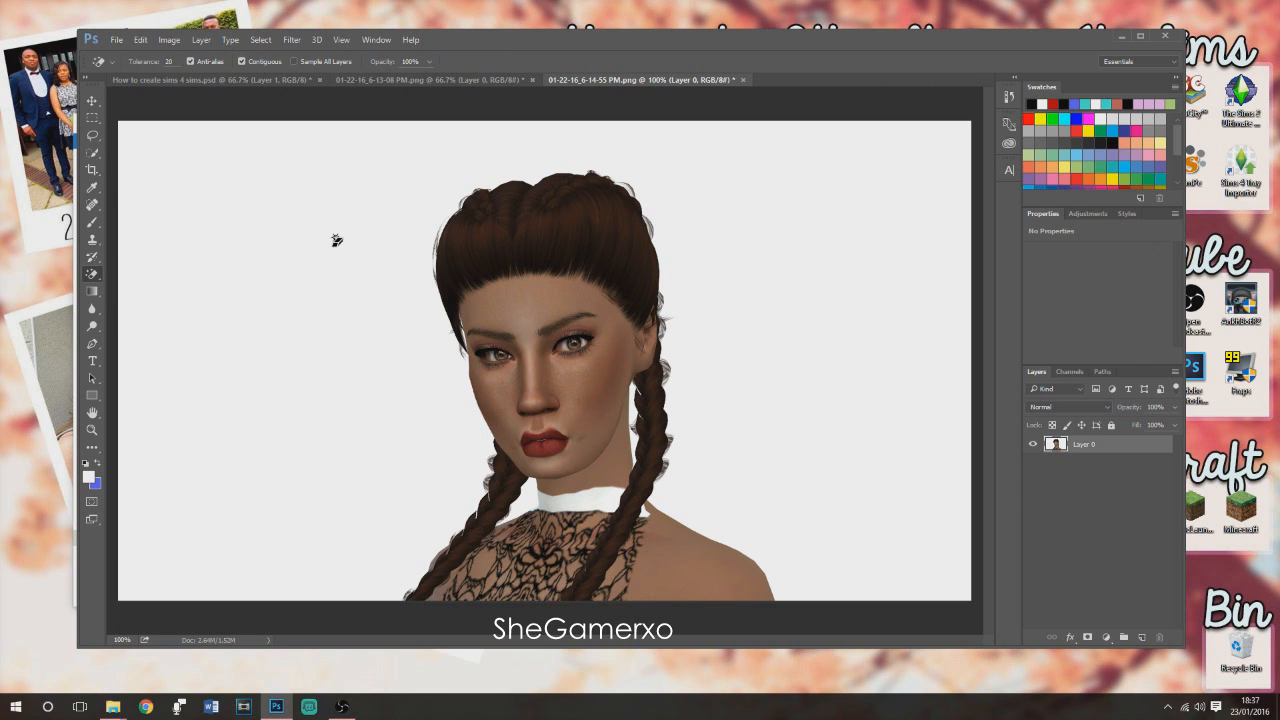
{"action": "left_click", "coordinate": [366, 203]}
Sharpen the cut-out Sim and place it in How to create sims 4 sims.psd, beside the first Sim.
{"action": "left_click", "coordinate": [92, 101]}
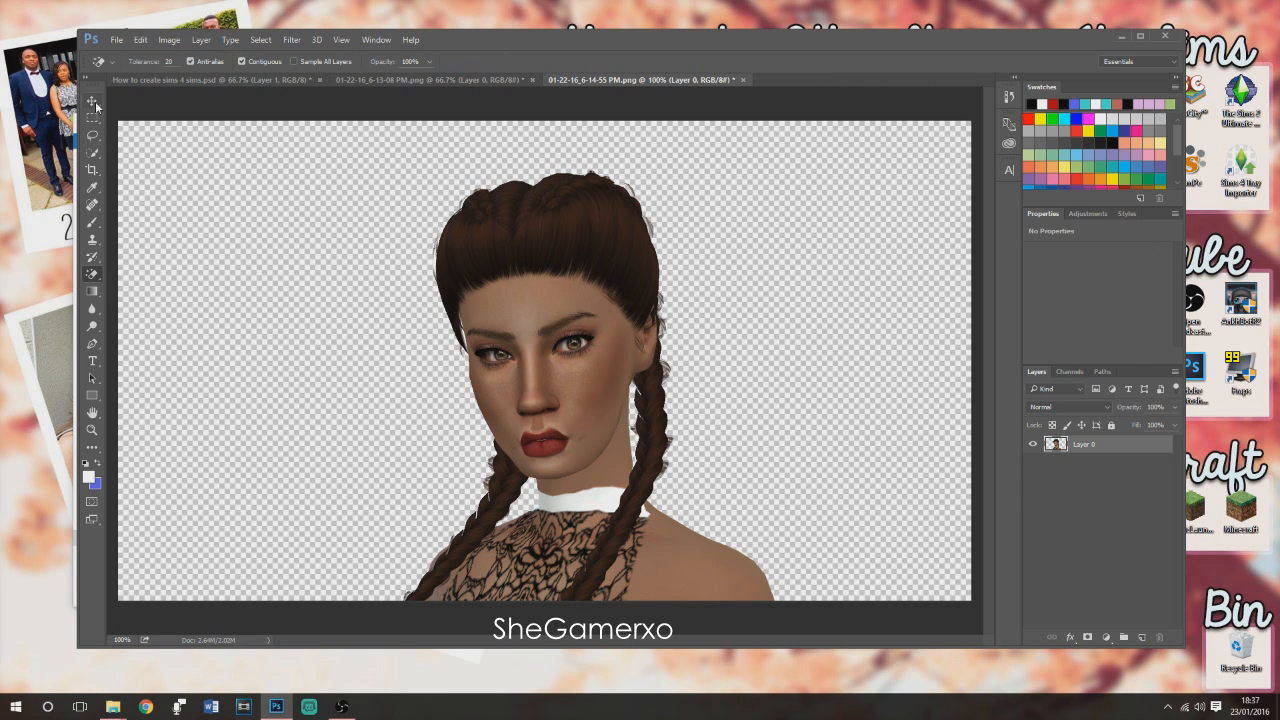
{"action": "left_click", "coordinate": [292, 42]}
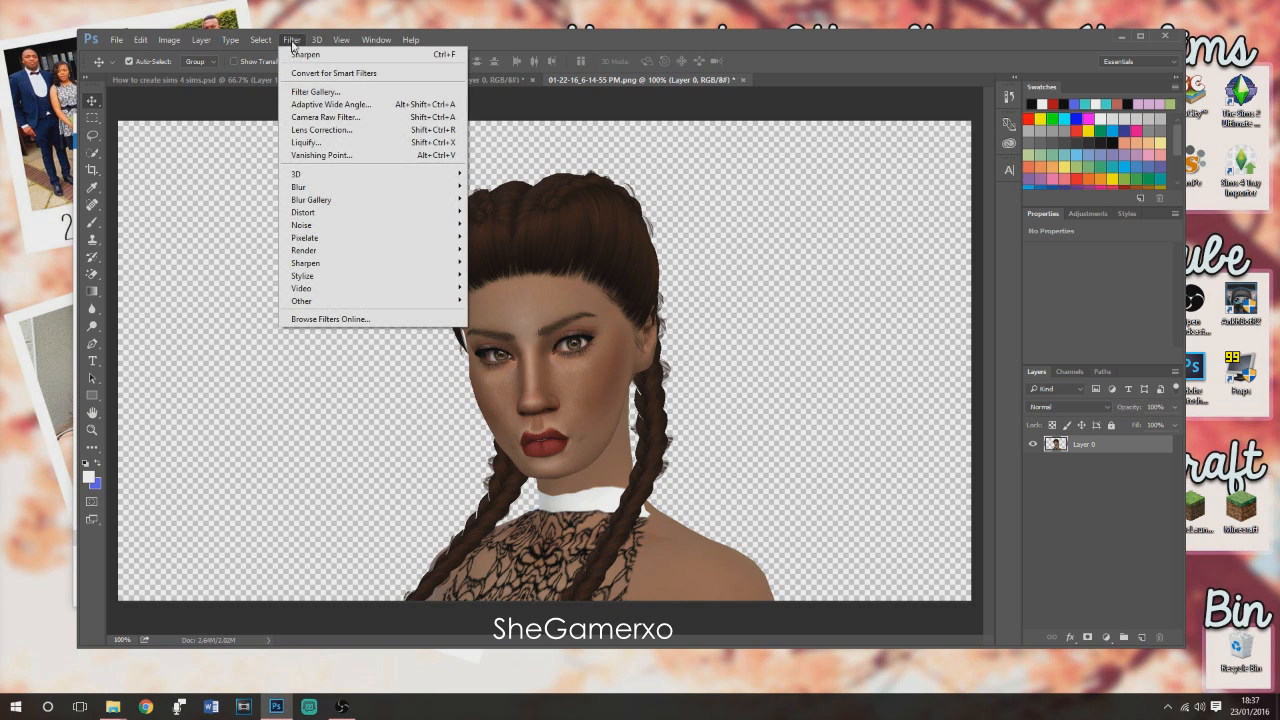
{"action": "left_click", "coordinate": [313, 56]}
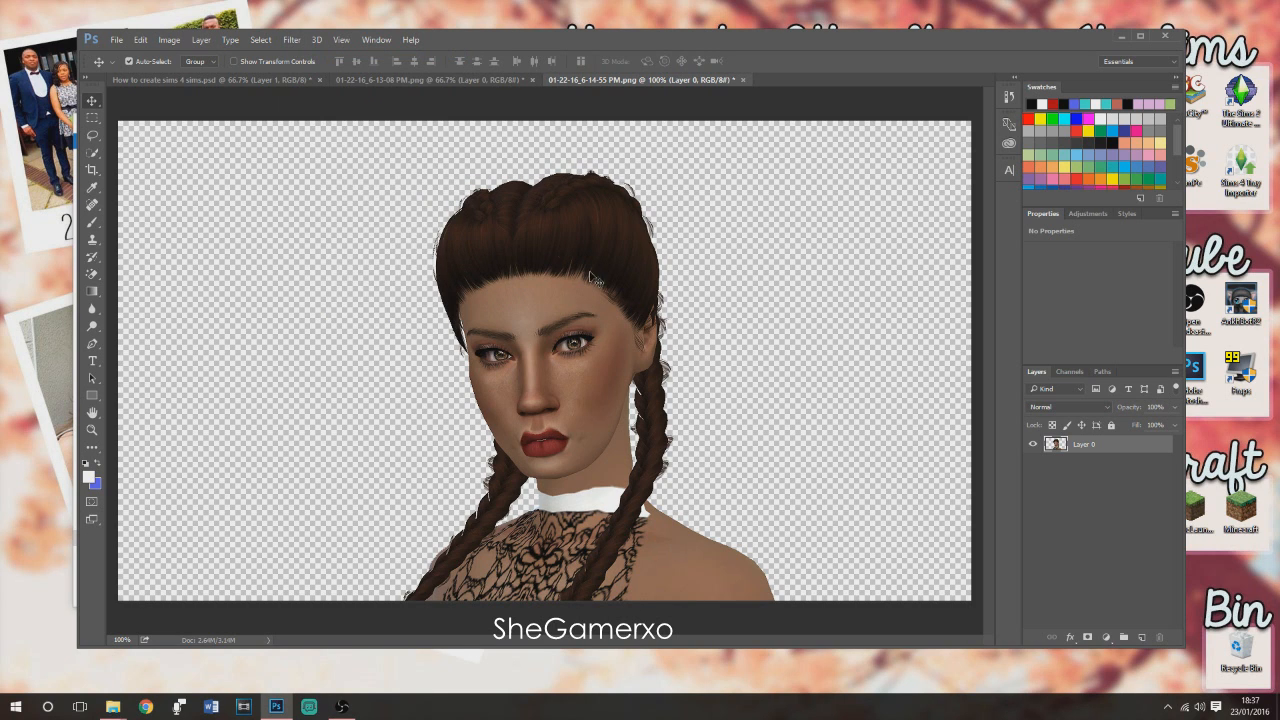
{"action": "left_click_drag", "start_coordinate": [550, 274], "coordinate": [631, 338]}
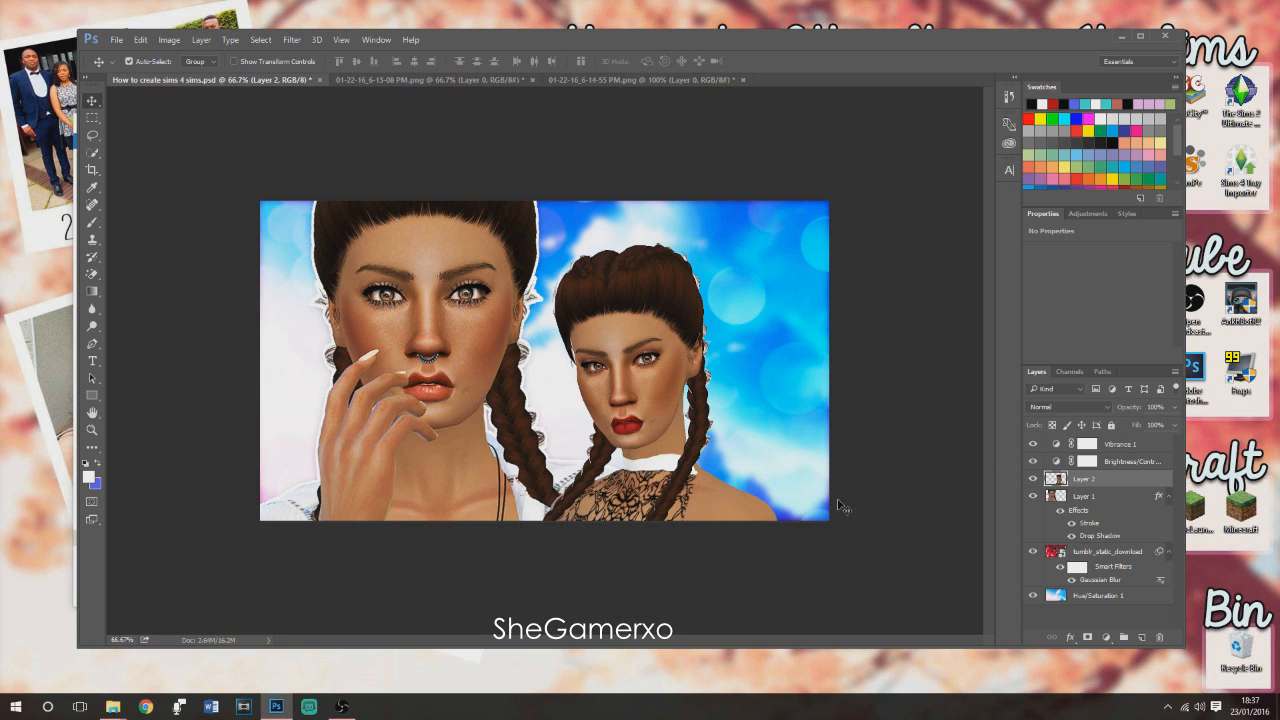
{"action": "left_click_drag", "start_coordinate": [705, 425], "coordinate": [643, 347]}
Scale the second Sim to about 159% width and 150% height, reposition it beside the first Sim, and apply the transformation.
{"action": "key", "text": "ctrl+t"}
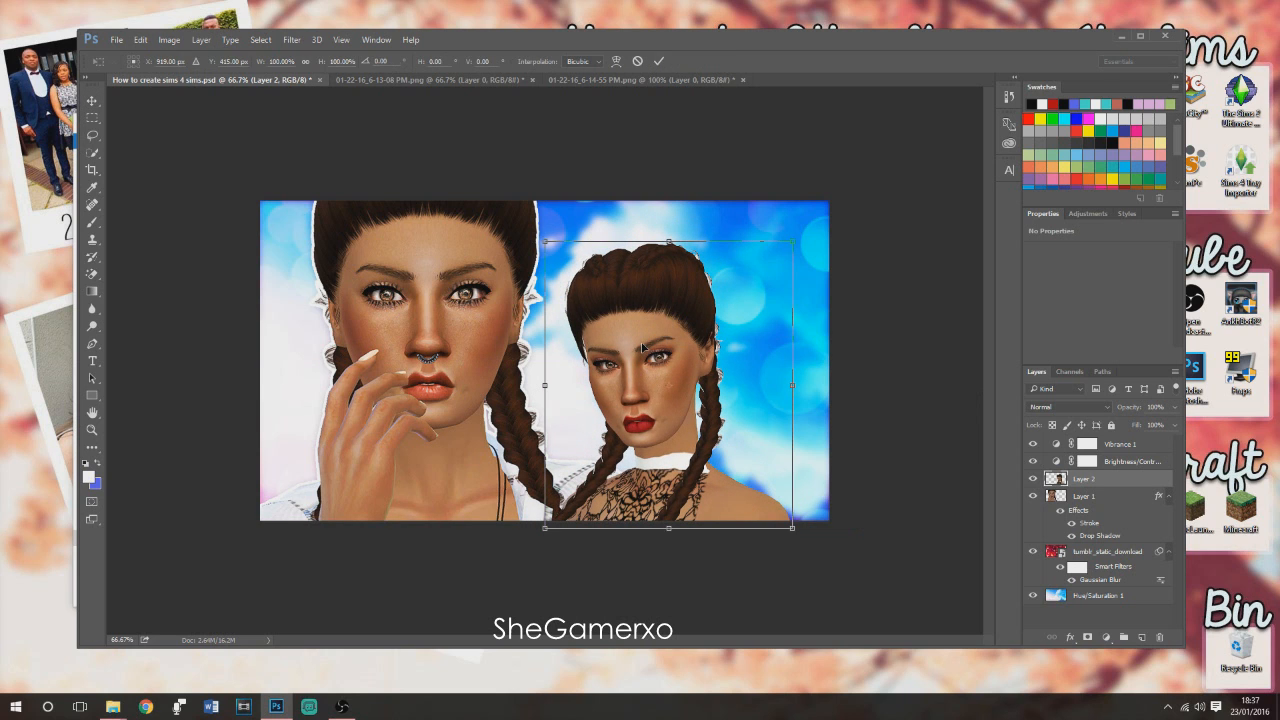
{"action": "left_click_drag", "start_coordinate": [798, 240], "coordinate": [957, 88]}
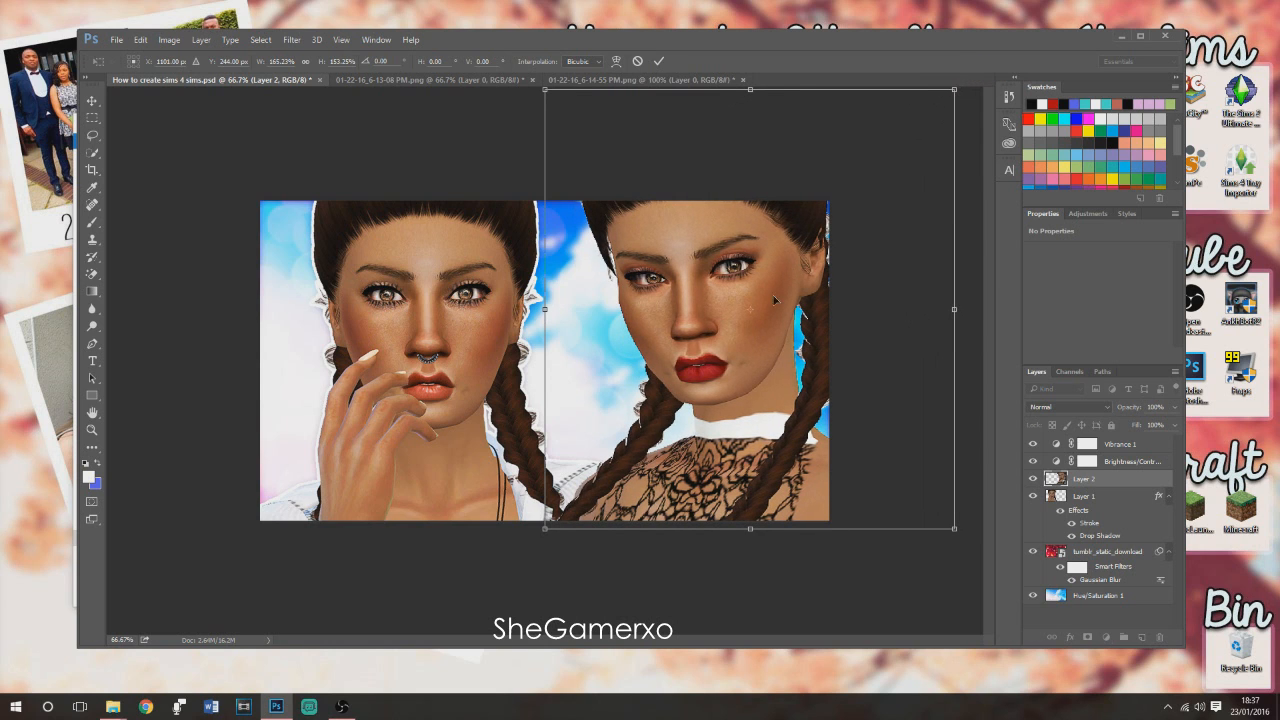
{"action": "left_click_drag", "start_coordinate": [781, 291], "coordinate": [740, 327]}
{"action": "left_click_drag", "start_coordinate": [915, 121], "coordinate": [904, 133]}
{"action": "left_click", "coordinate": [92, 101]}
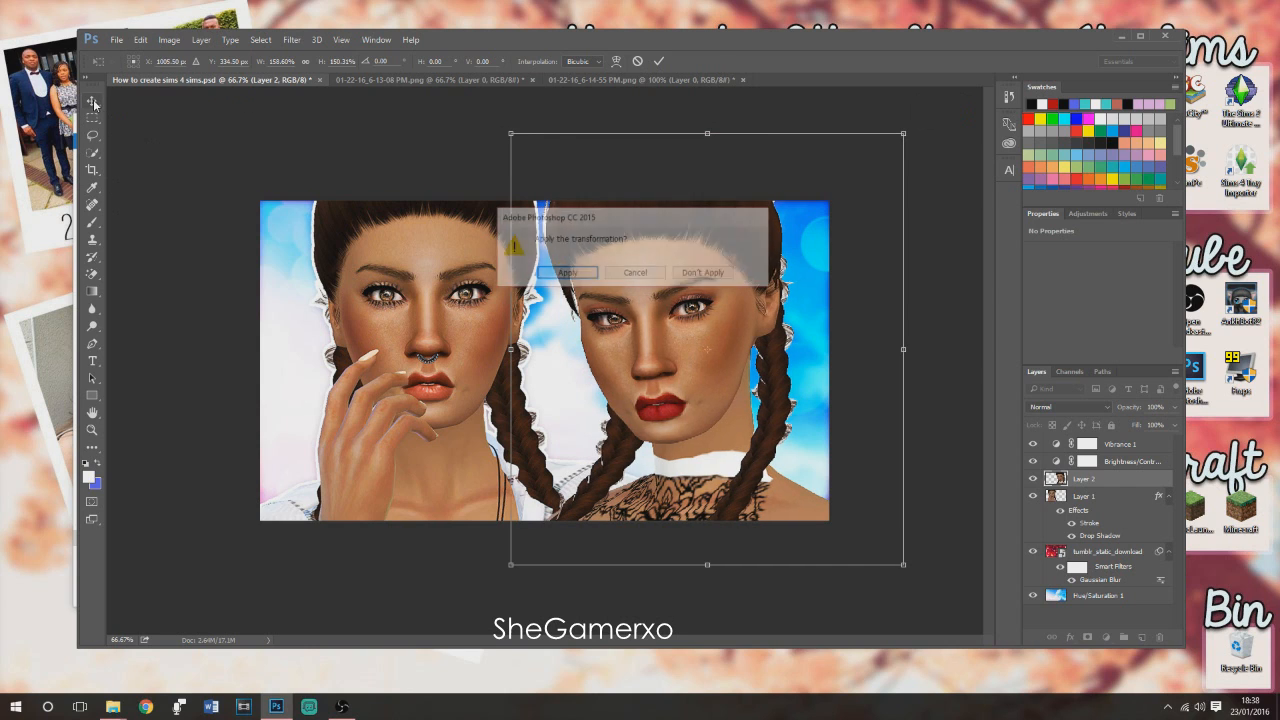
{"action": "left_click", "coordinate": [566, 274]}
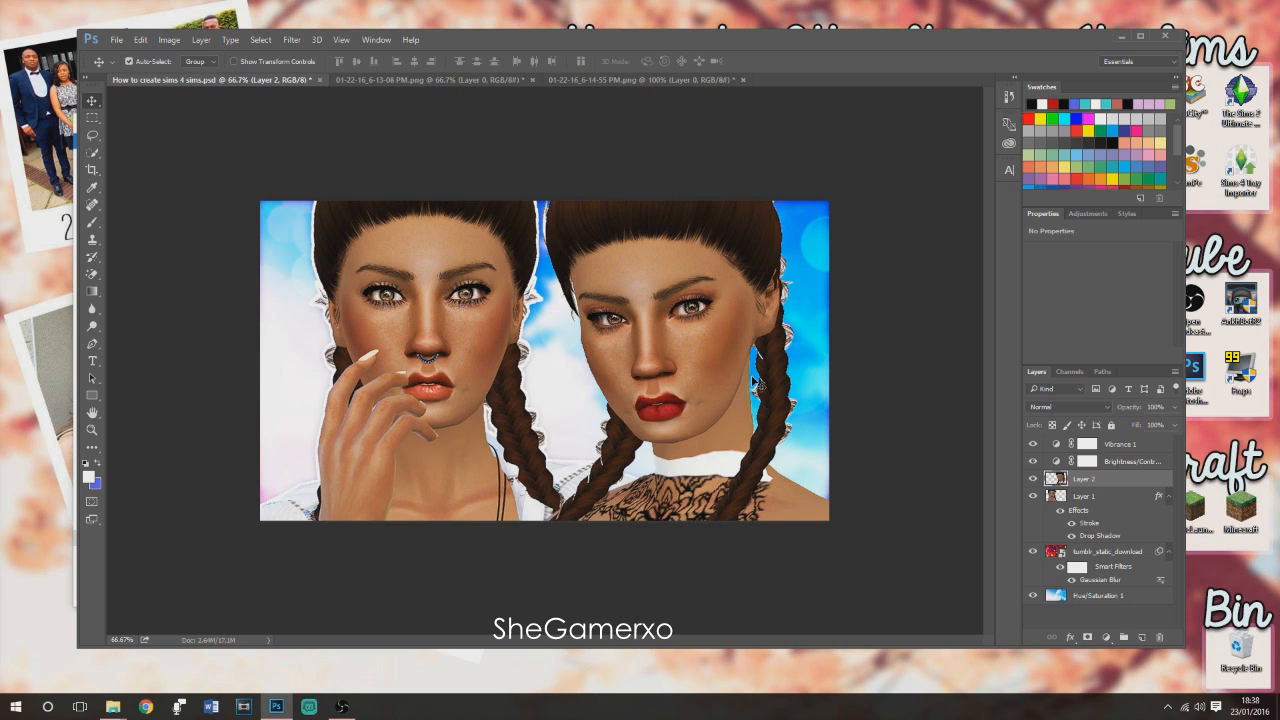
Try a vertical flip on the second Sim with Free Transform and undo it.
{"action": "key", "text": "ctrl+t"}
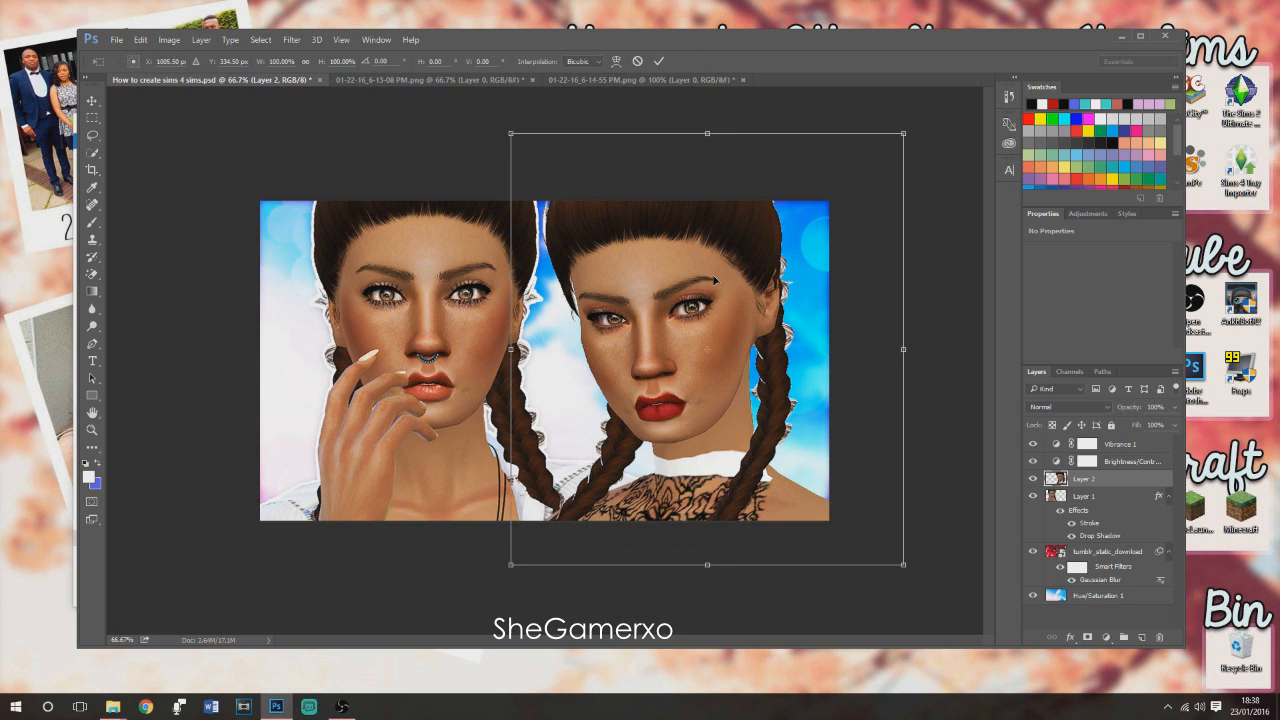
{"action": "right_click", "coordinate": [701, 246]}
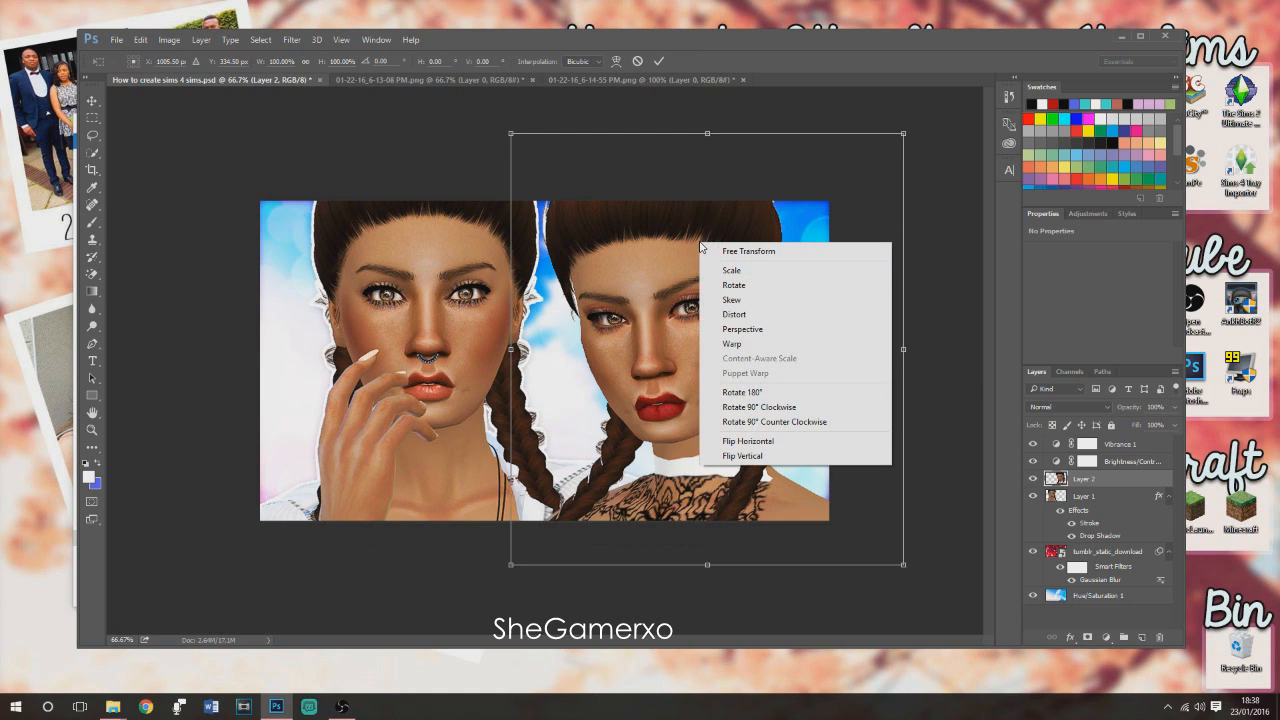
{"action": "left_click", "coordinate": [745, 456]}
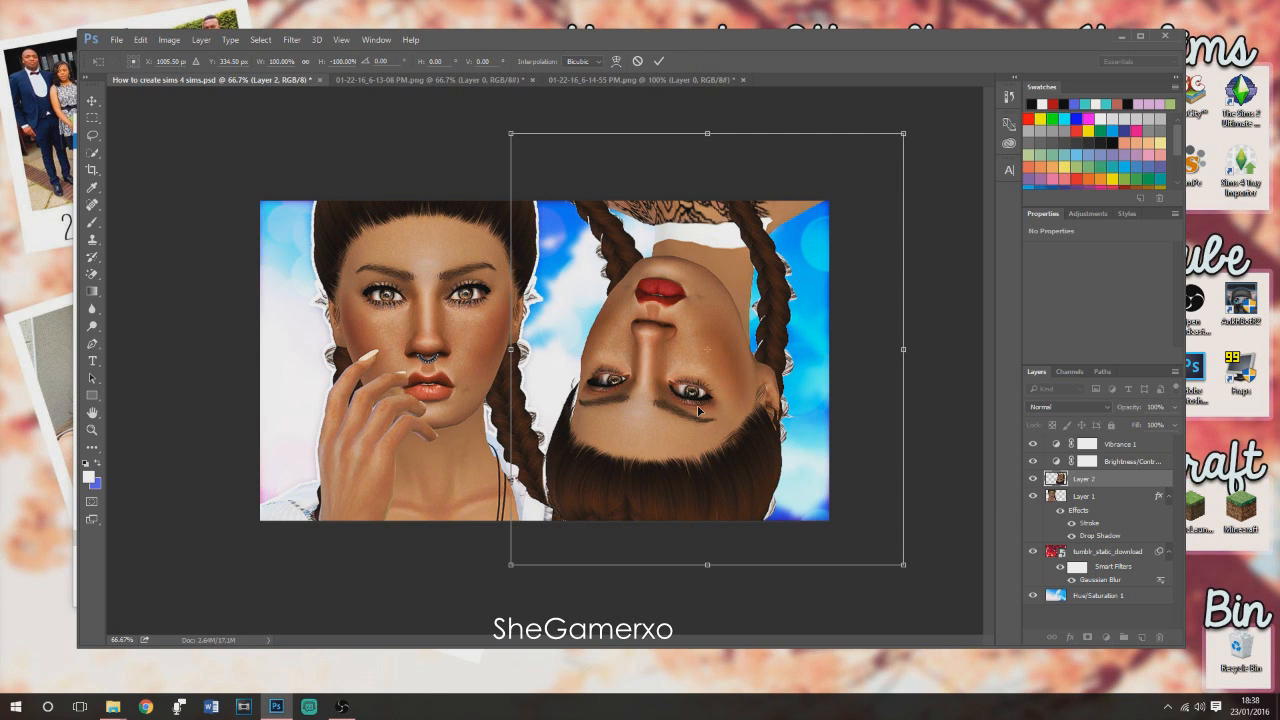
{"action": "right_click", "coordinate": [667, 281]}
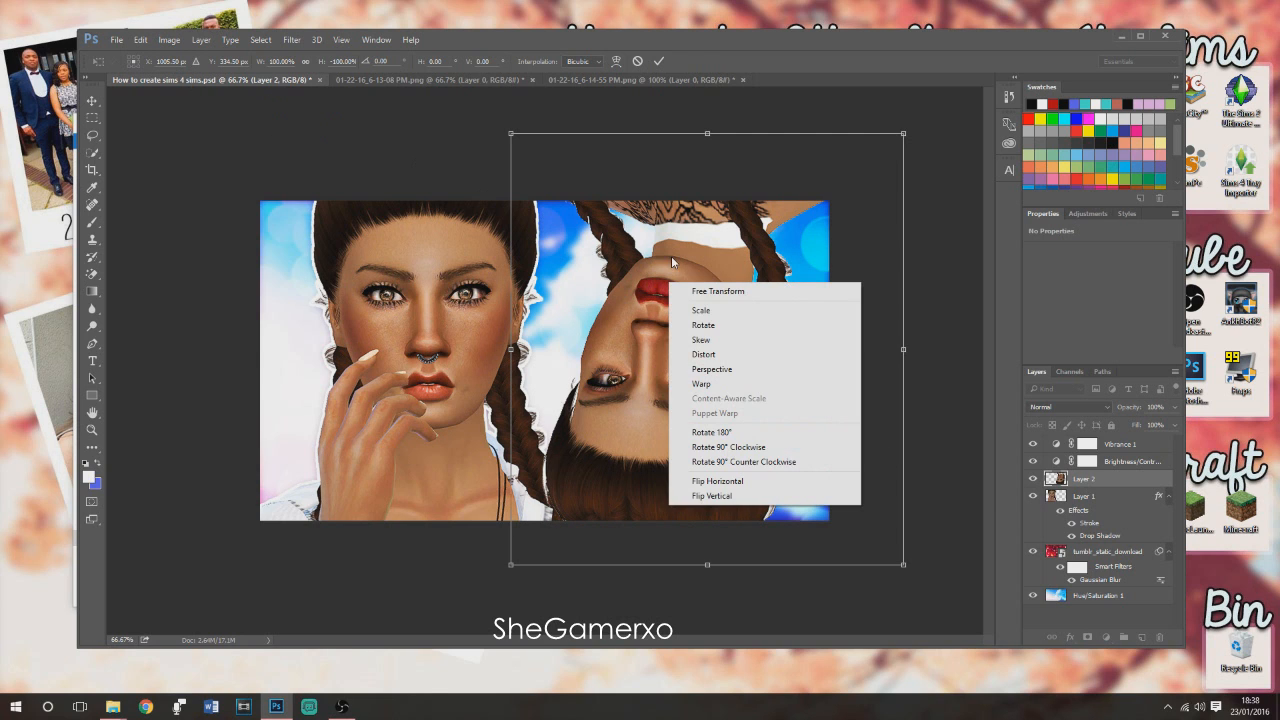
{"action": "left_click", "coordinate": [141, 44]}
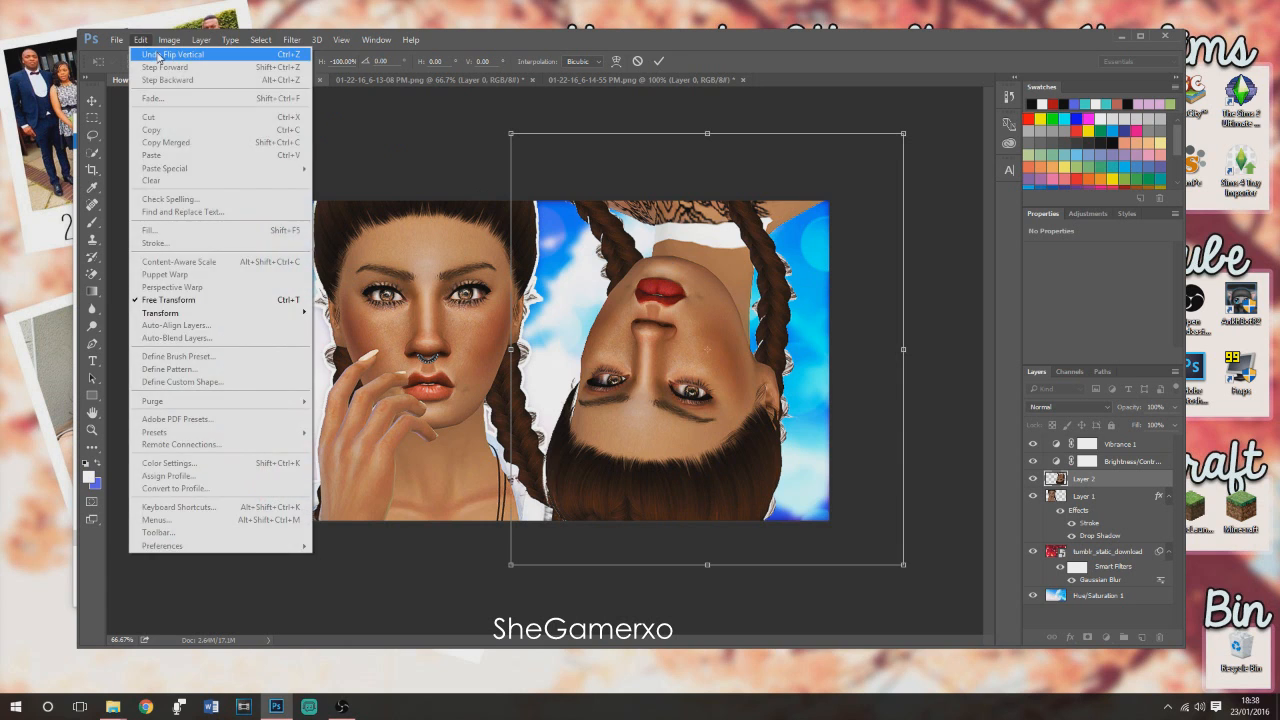
{"action": "left_click", "coordinate": [165, 49]}
Try a horizontal flip on the second Sim, move it slightly down and toward the first Sim, and apply the transformation.
{"action": "right_click", "coordinate": [740, 334]}
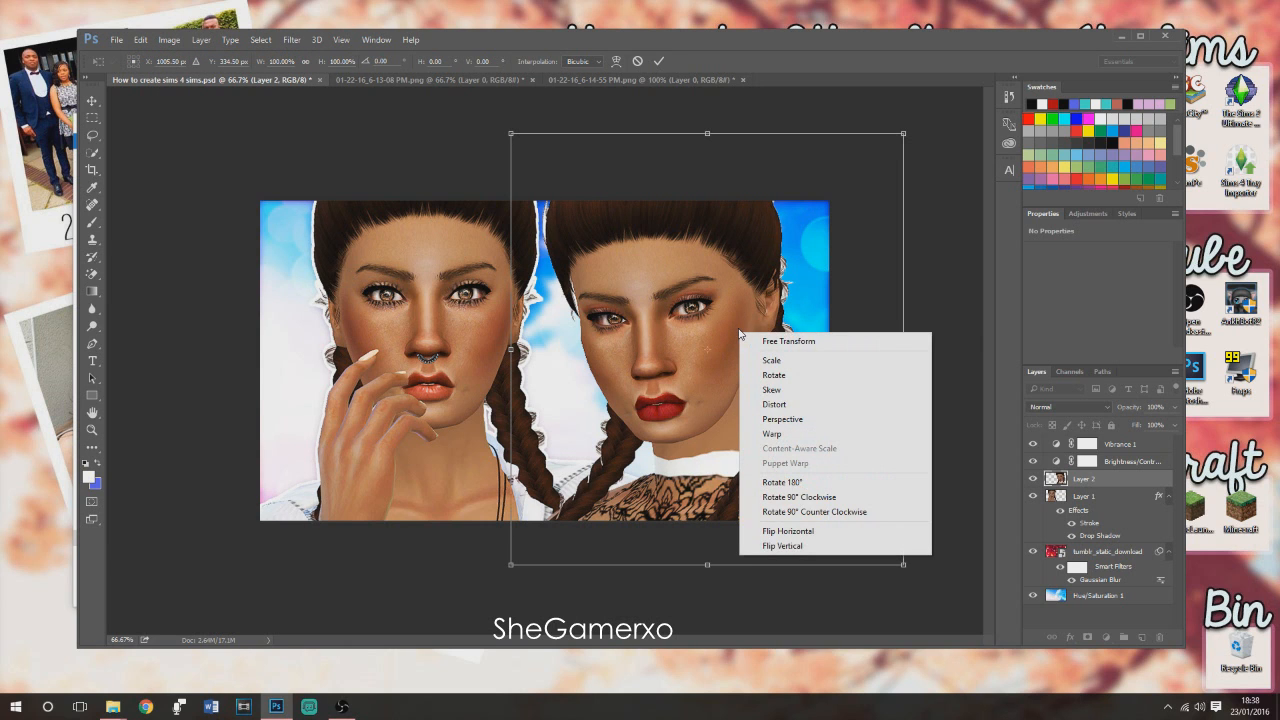
{"action": "left_click", "coordinate": [790, 530]}
{"action": "left_click_drag", "start_coordinate": [764, 395], "coordinate": [727, 384]}
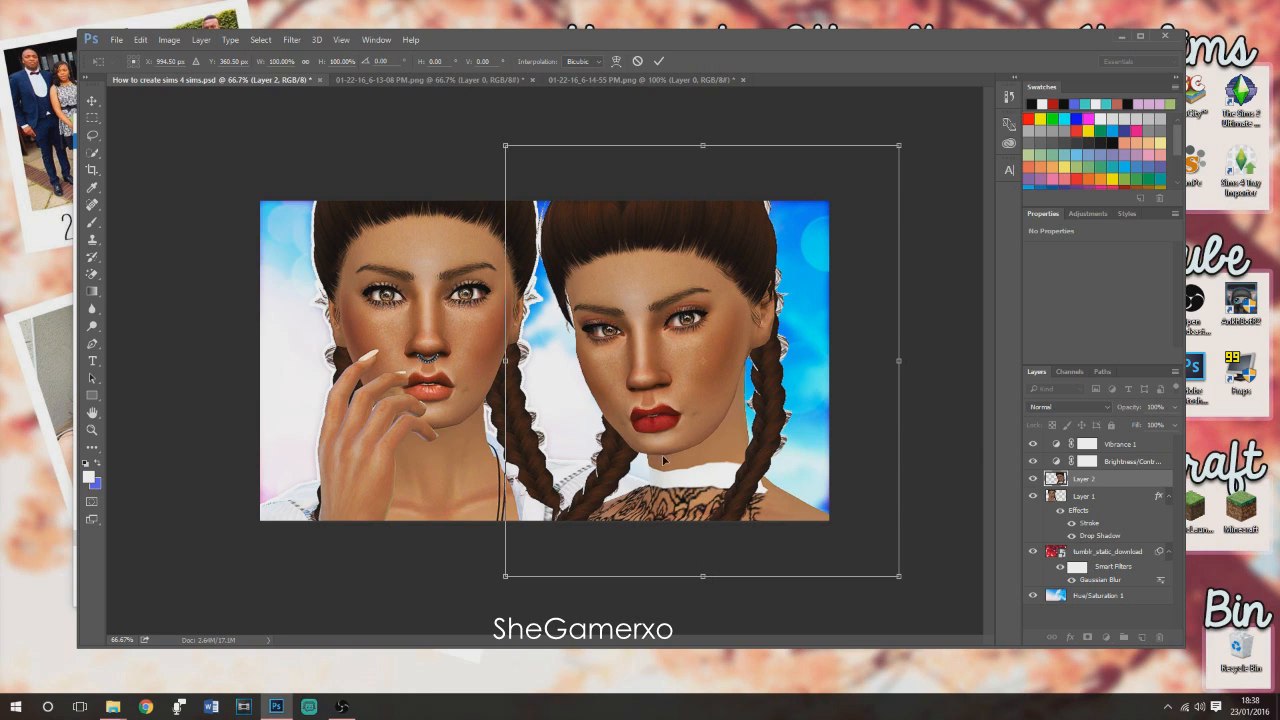
{"action": "left_click", "coordinate": [95, 102]}
{"action": "left_click", "coordinate": [567, 276]}
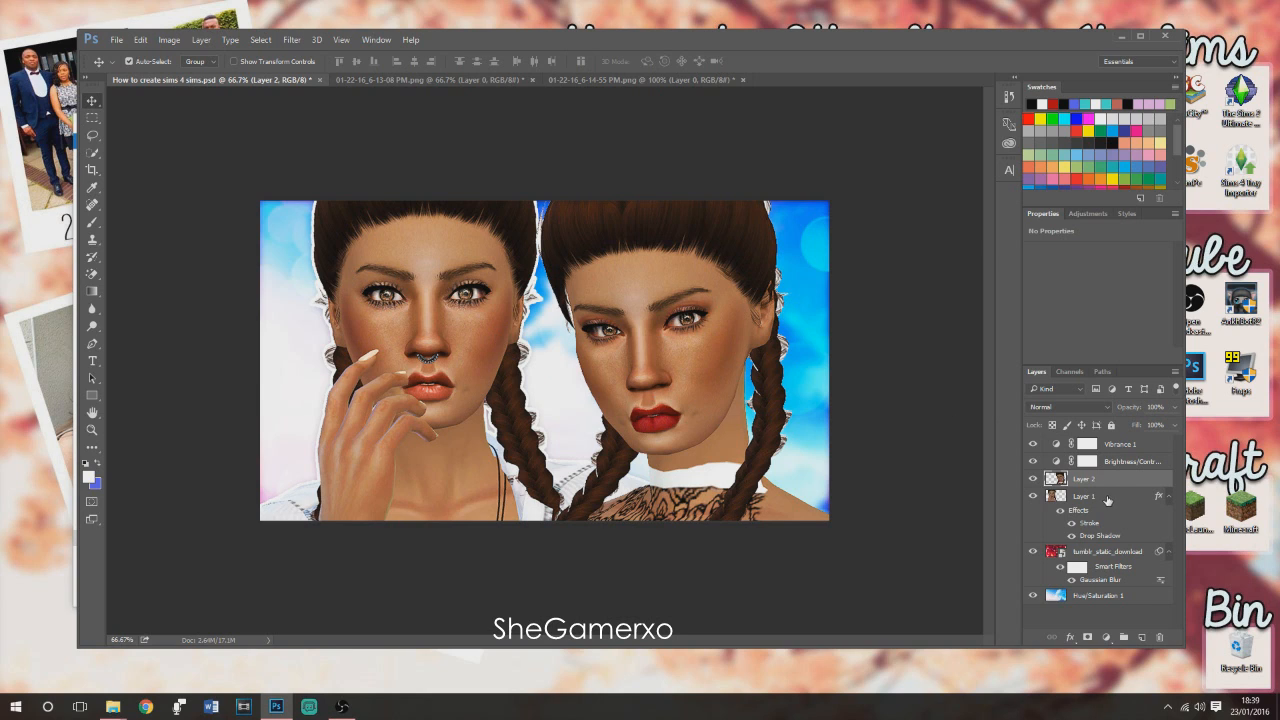
Copy the stroke and drop shadow layer style from the first Sim's layer and paste it onto the second Sim's layer.
{"action": "left_click", "coordinate": [450, 246]}
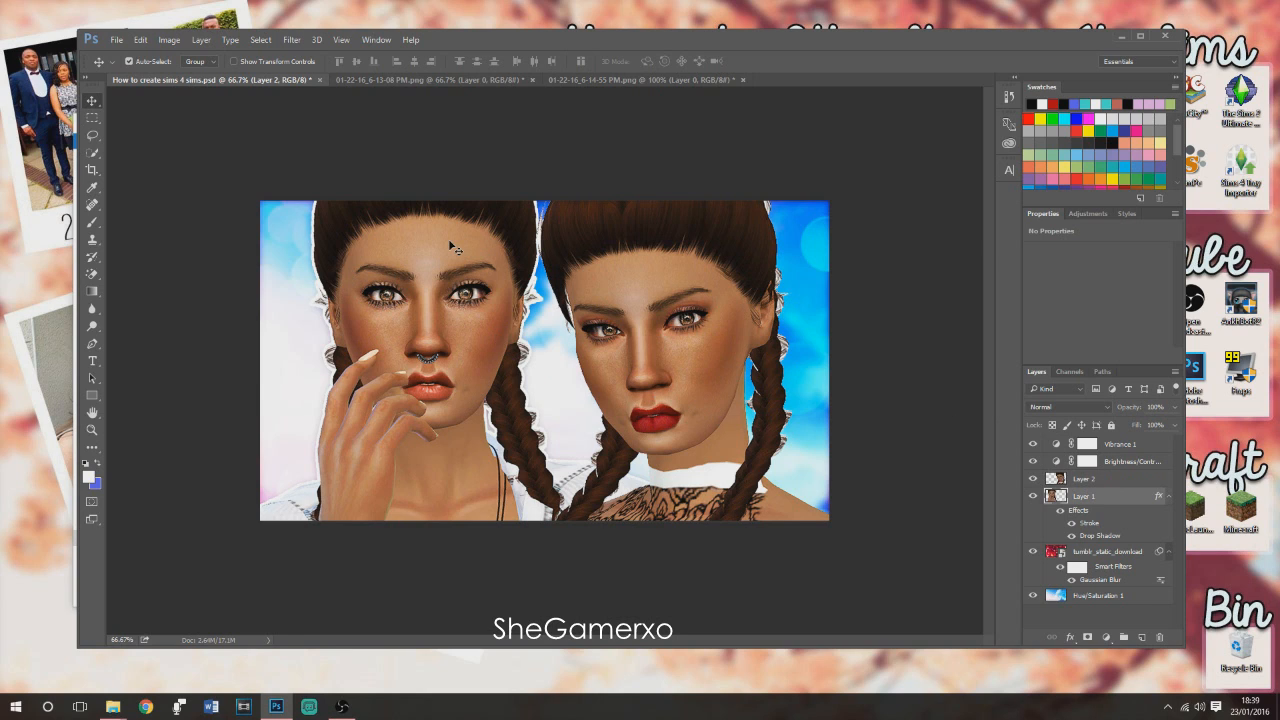
{"action": "right_click", "coordinate": [1133, 500]}
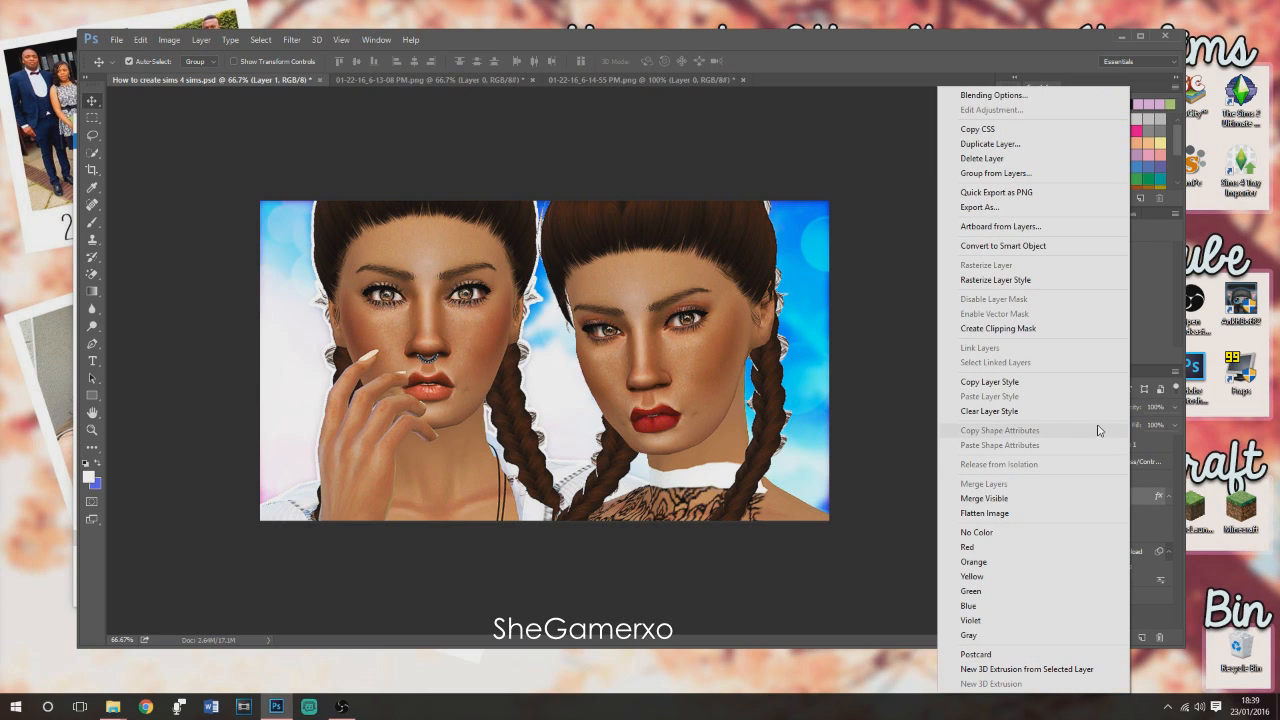
{"action": "left_click", "coordinate": [1000, 384]}
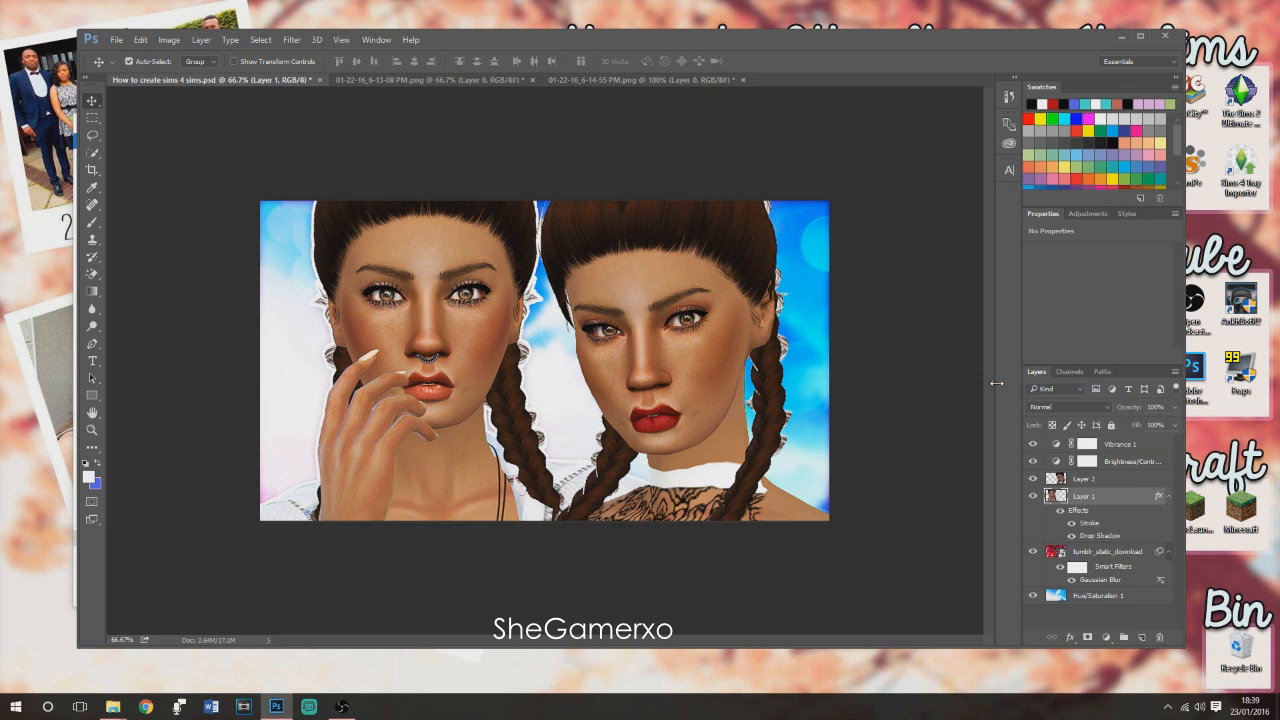
{"action": "left_click", "coordinate": [1117, 482]}
{"action": "right_click", "coordinate": [1137, 480]}
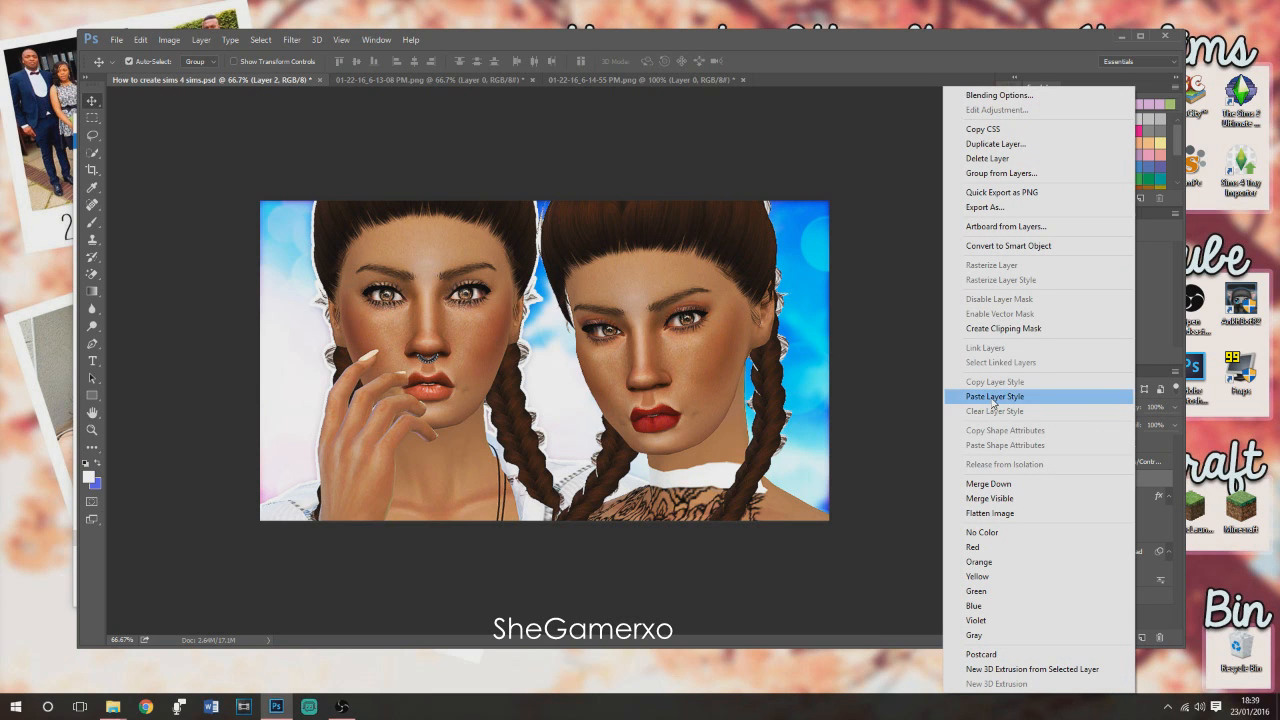
{"action": "left_click", "coordinate": [995, 397]}
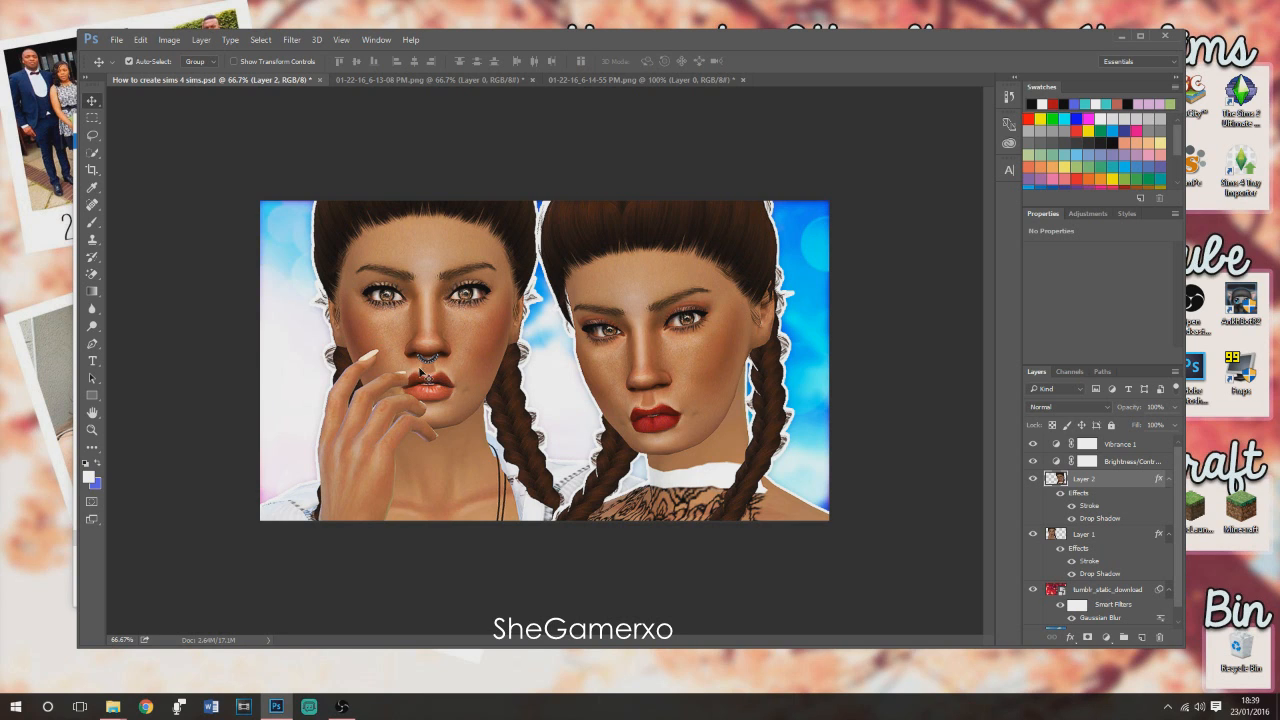
Move the second Sim slightly upward so more of the collar and tattooed chest shows.
{"action": "left_click", "coordinate": [92, 274]}
{"action": "left_click", "coordinate": [145, 275]}
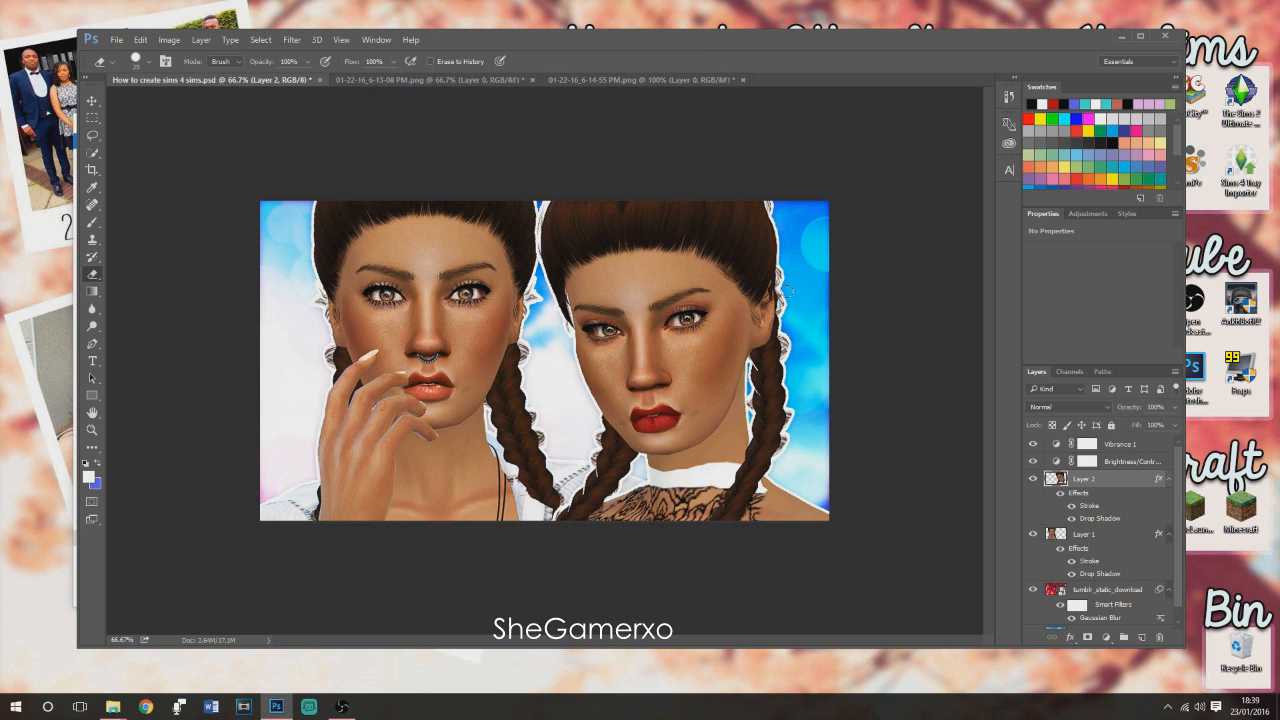
{"action": "key", "text": "v"}
{"action": "left_click_drag", "start_coordinate": [641, 338], "coordinate": [629, 332]}
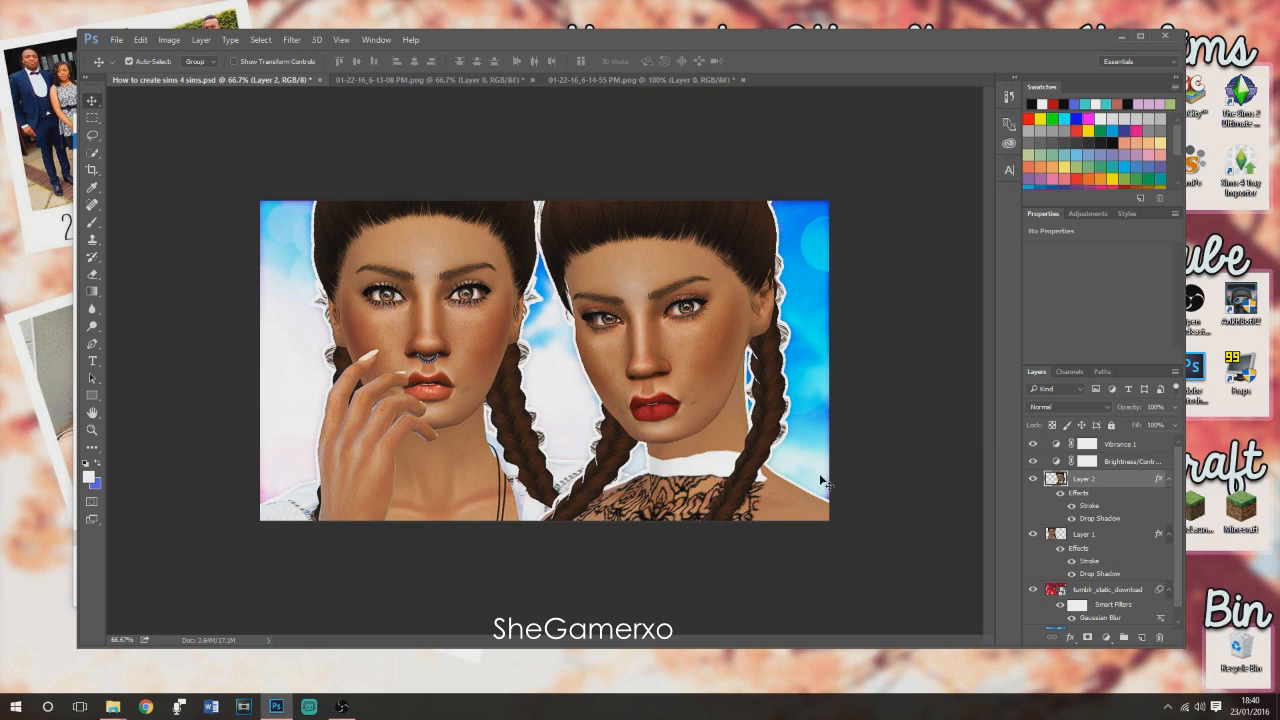
Draw a white rectangle without stroke, about 434 by 78 px, above the Vibrance layer and place it between the Sims near the image's lower edge.
{"action": "left_click", "coordinate": [1143, 444]}
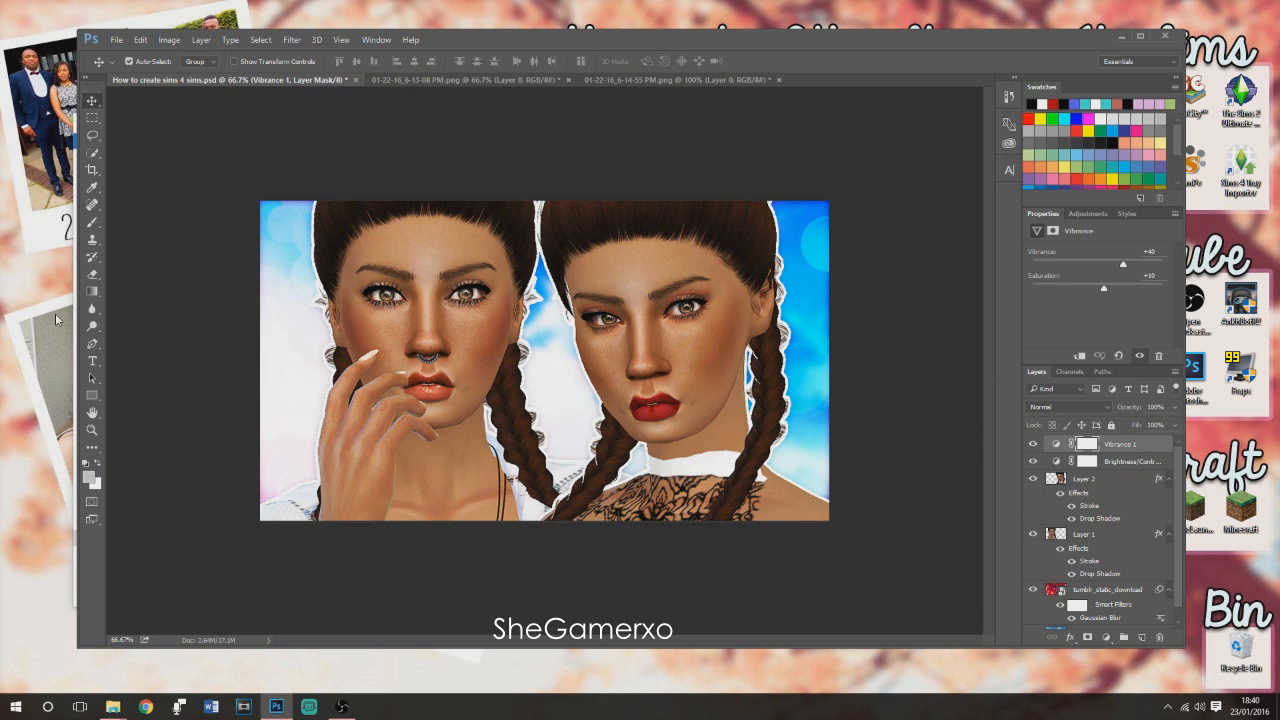
{"action": "left_click", "coordinate": [90, 398]}
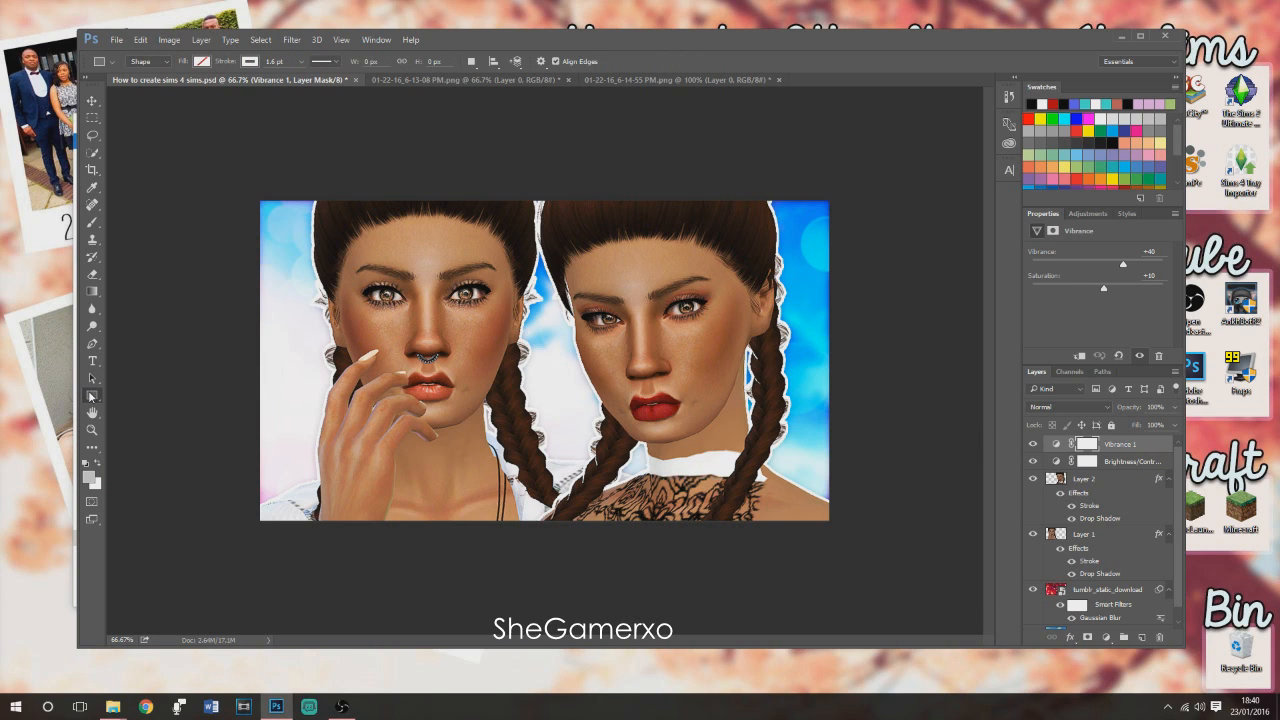
{"action": "left_click", "coordinate": [112, 396]}
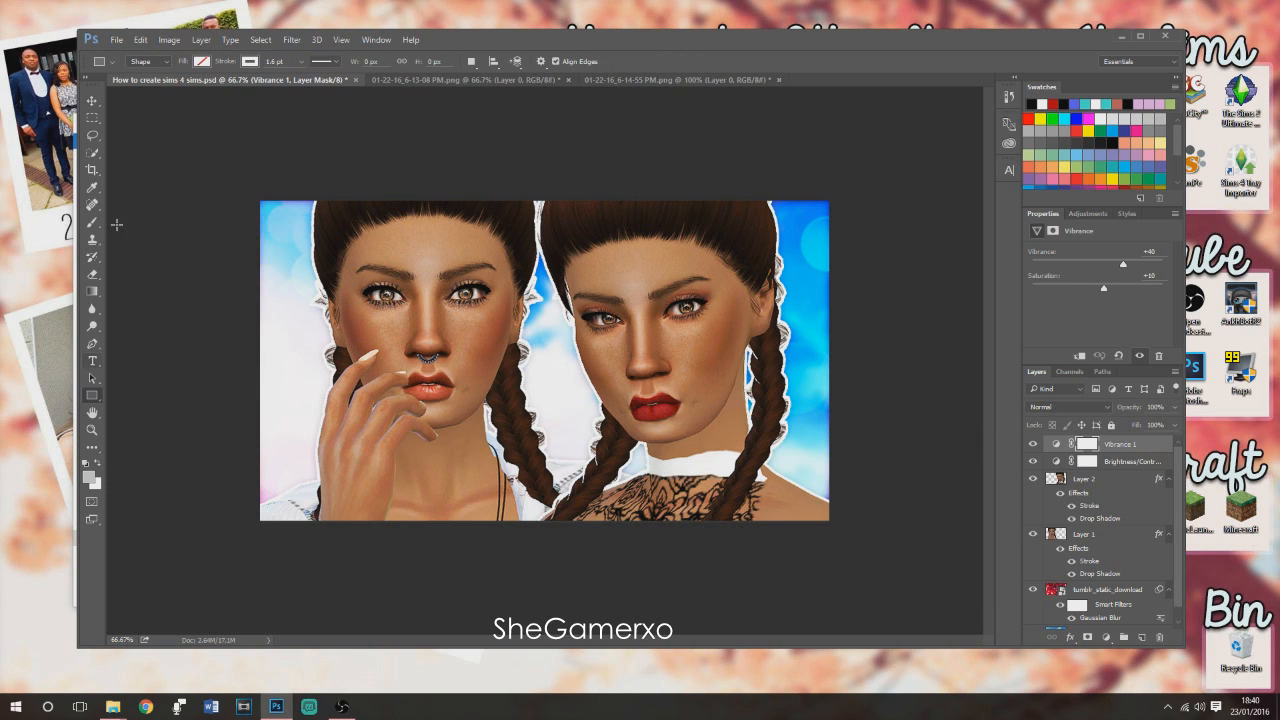
{"action": "left_click", "coordinate": [250, 62]}
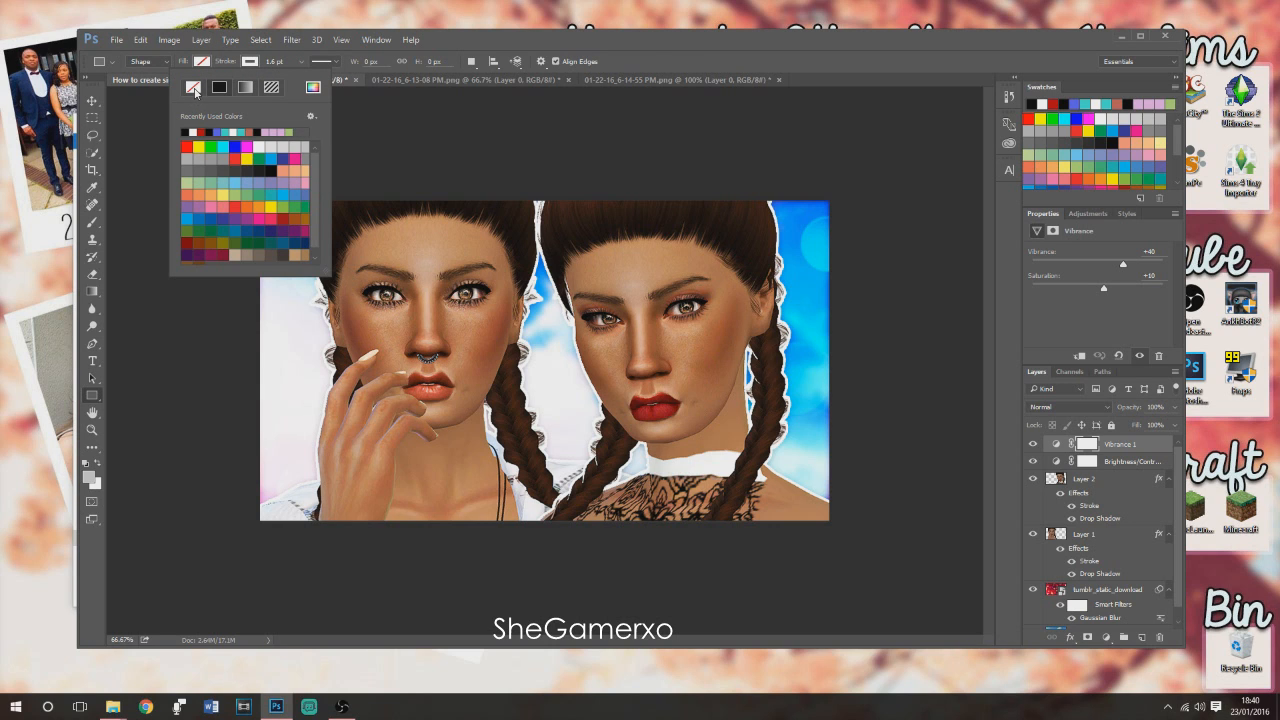
{"action": "left_click", "coordinate": [202, 61]}
{"action": "left_click", "coordinate": [146, 131]}
{"action": "left_click", "coordinate": [204, 62]}
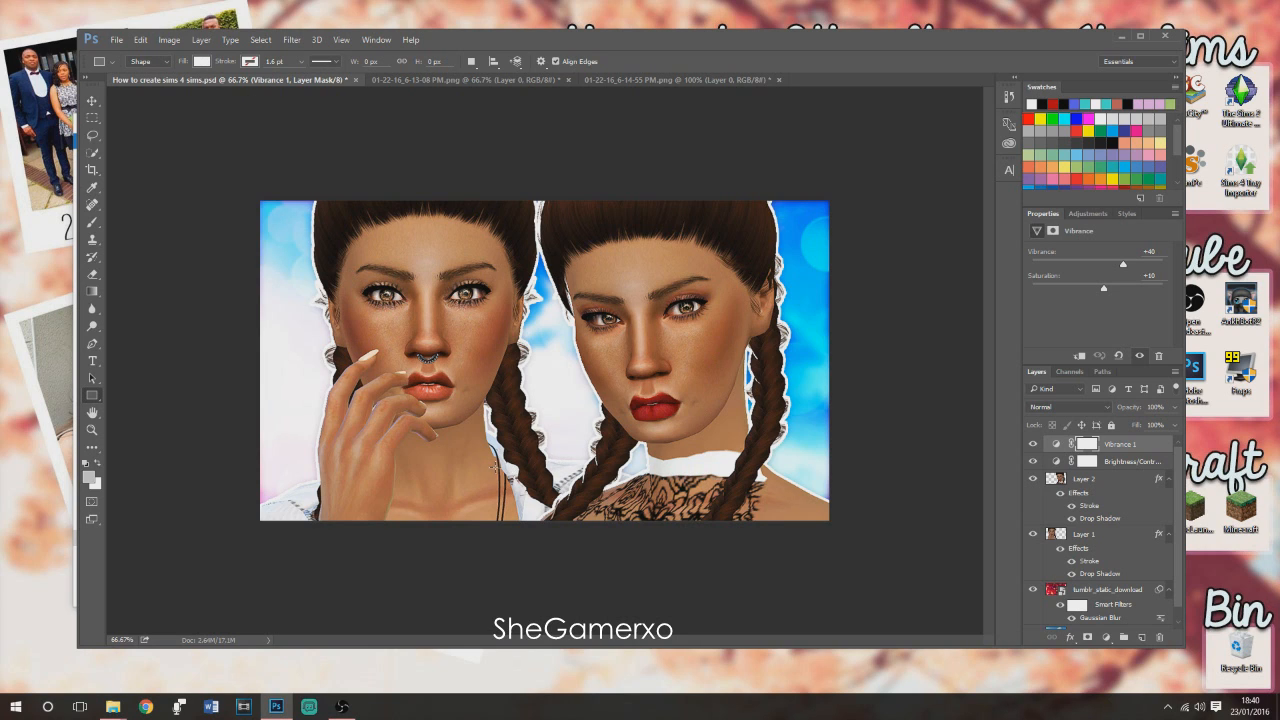
{"action": "left_click_drag", "start_coordinate": [454, 442], "coordinate": [644, 476]}
{"action": "mouse_move", "coordinate": [599, 468]}
{"action": "left_mouse_down"}
{"action": "mouse_move", "coordinate": [588, 432]}
{"action": "mouse_move", "coordinate": [590, 456]}
{"action": "left_mouse_up"}
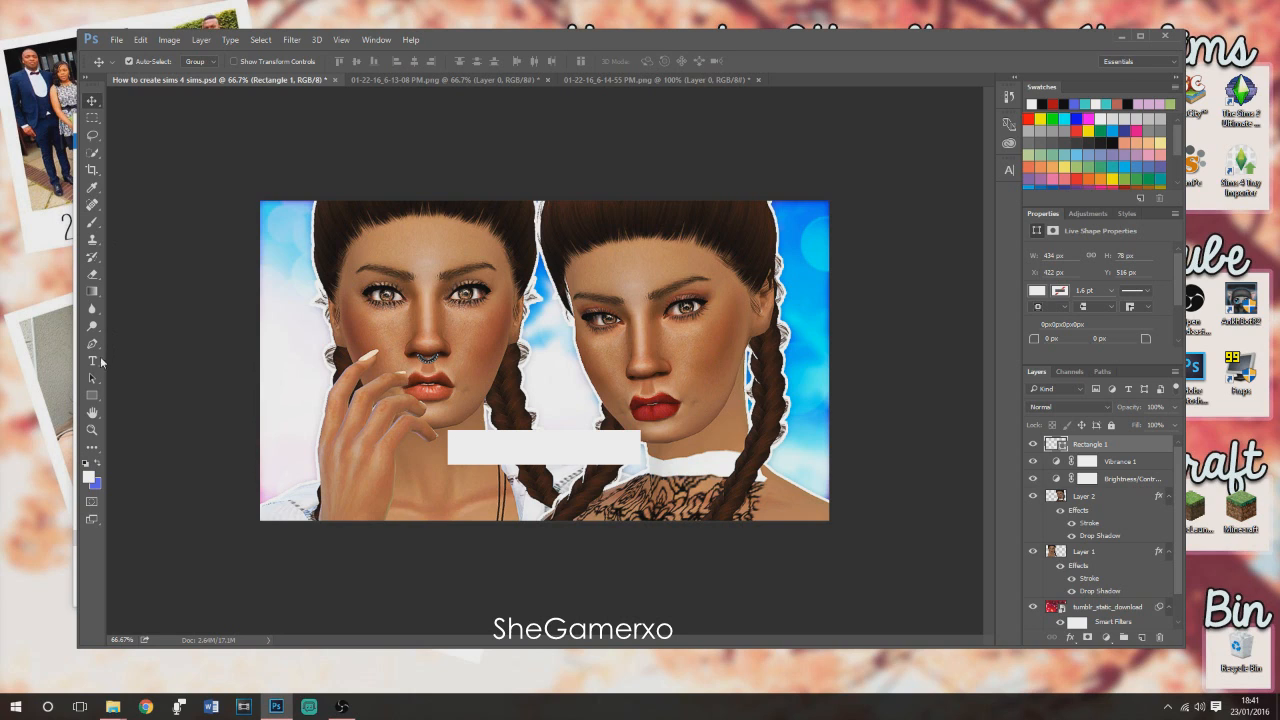
Add the Sim's name as white Bebas Neue text at 24.5 pt and move it over the second Sim's shoulder.
{"action": "left_click", "coordinate": [92, 362]}
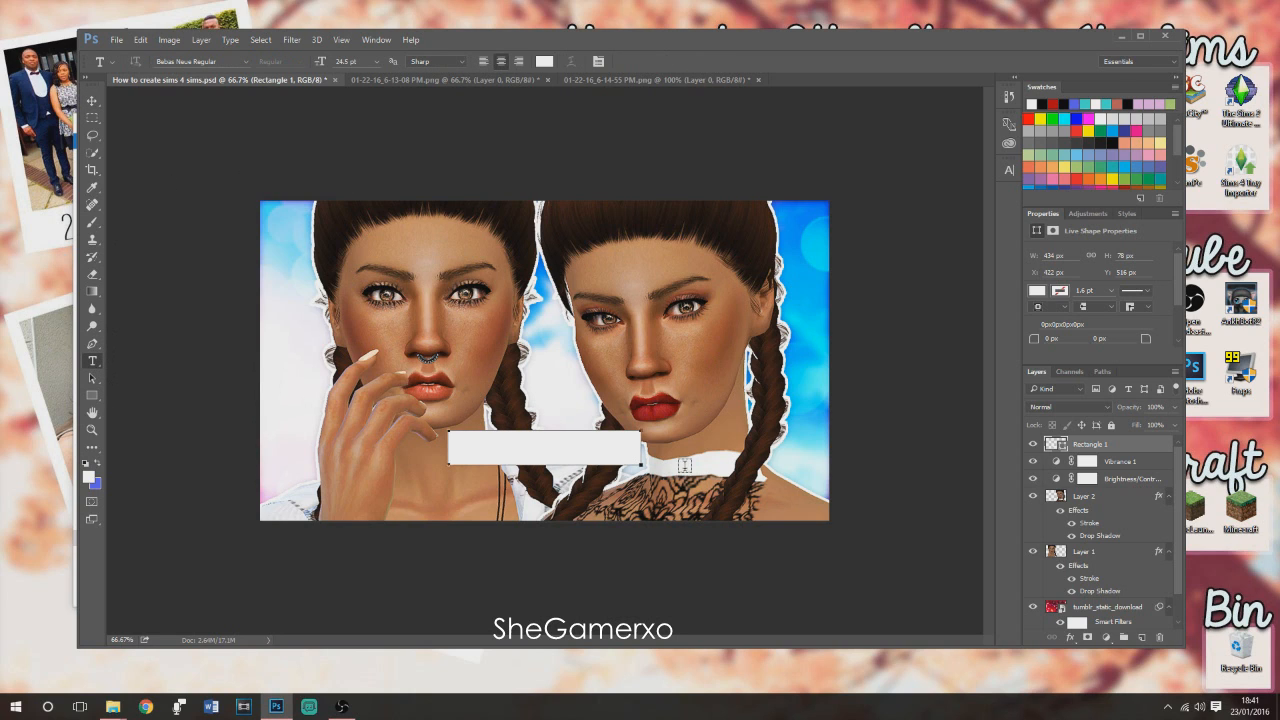
{"action": "left_click", "coordinate": [810, 240]}
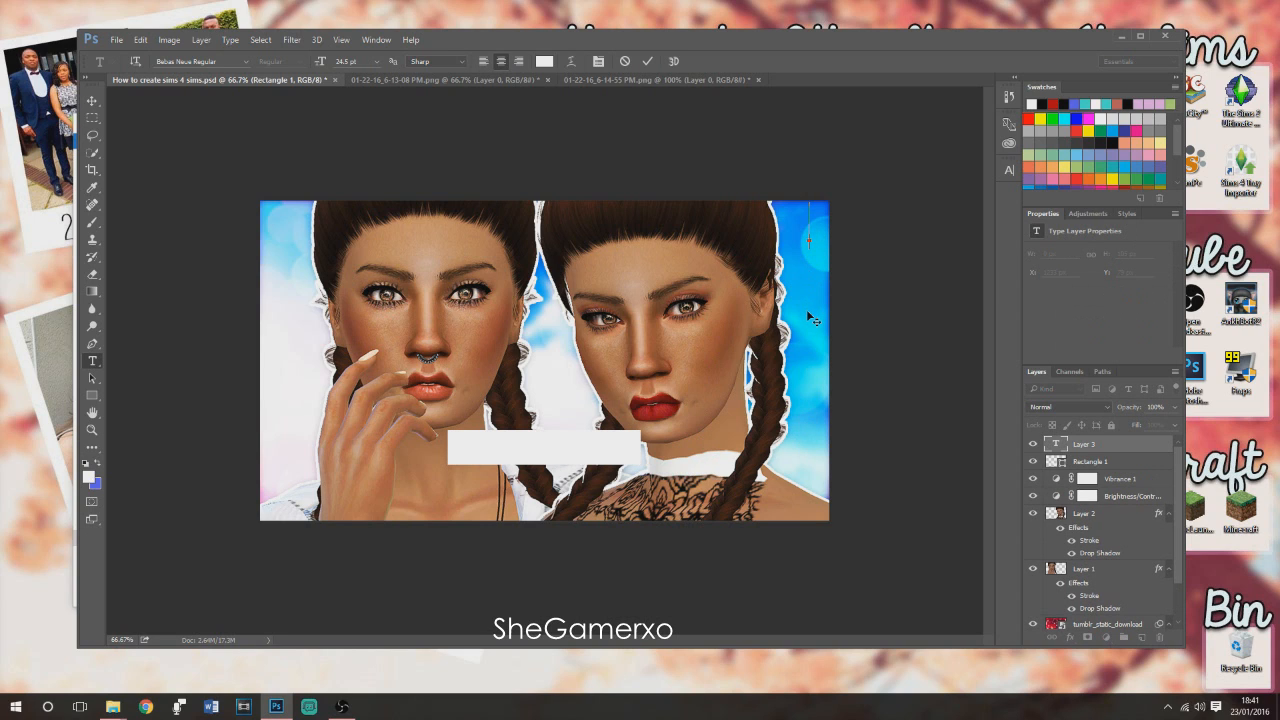
{"action": "type", "text": "LAC"}
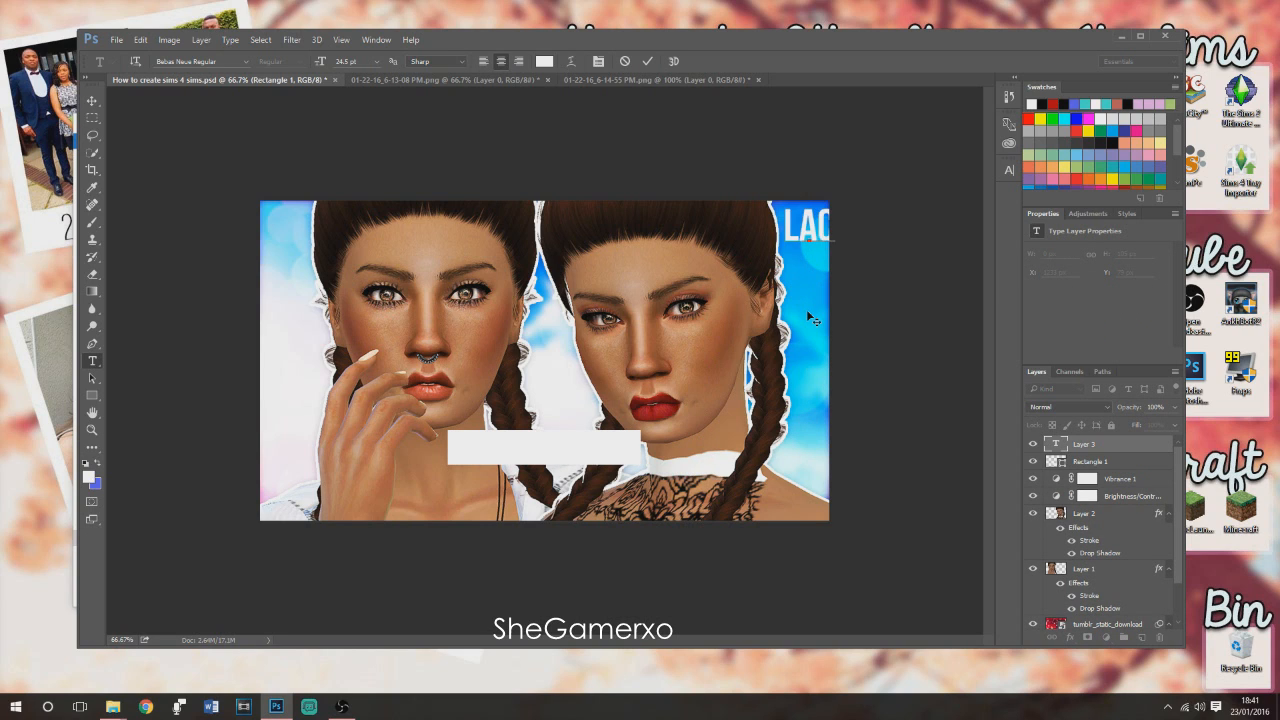
{"action": "type", "text": "ie"}
{"action": "key", "text": "ctrl+Return"}
{"action": "key", "text": "v"}
{"action": "left_click_drag", "start_coordinate": [828, 250], "coordinate": [774, 476]}
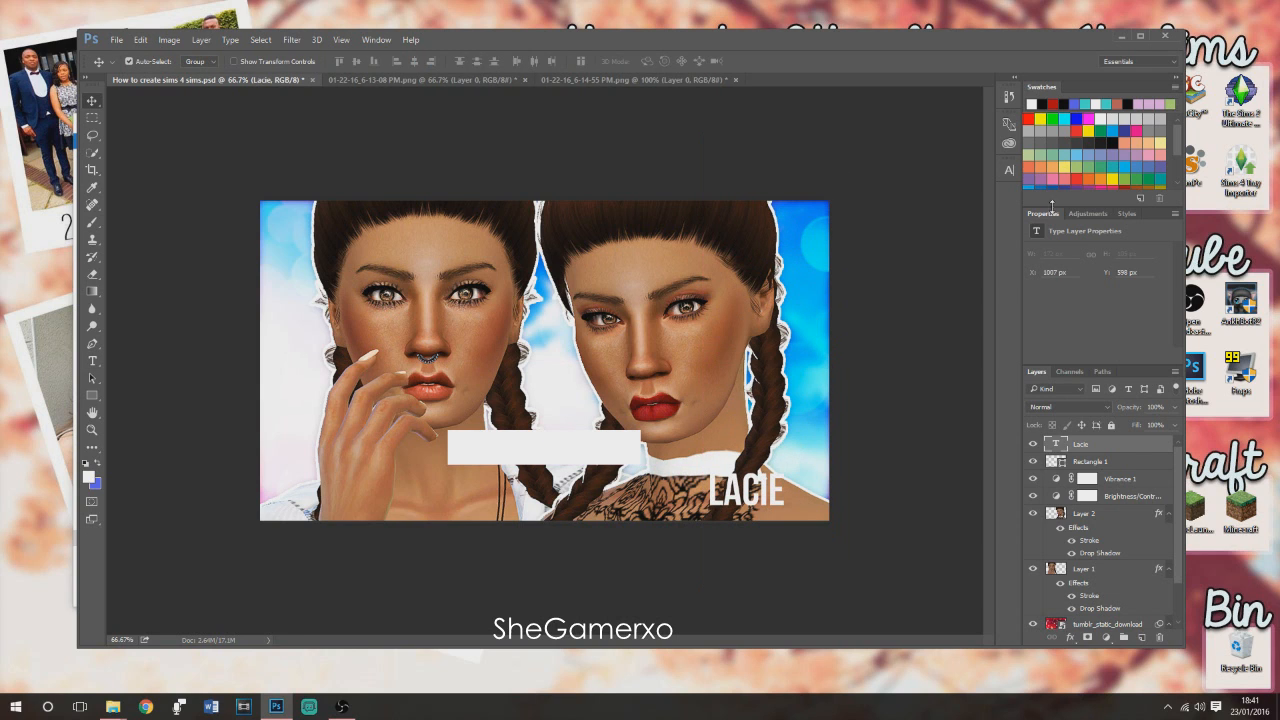
Change the name text's colour to black (000000).
{"action": "left_click", "coordinate": [1008, 172]}
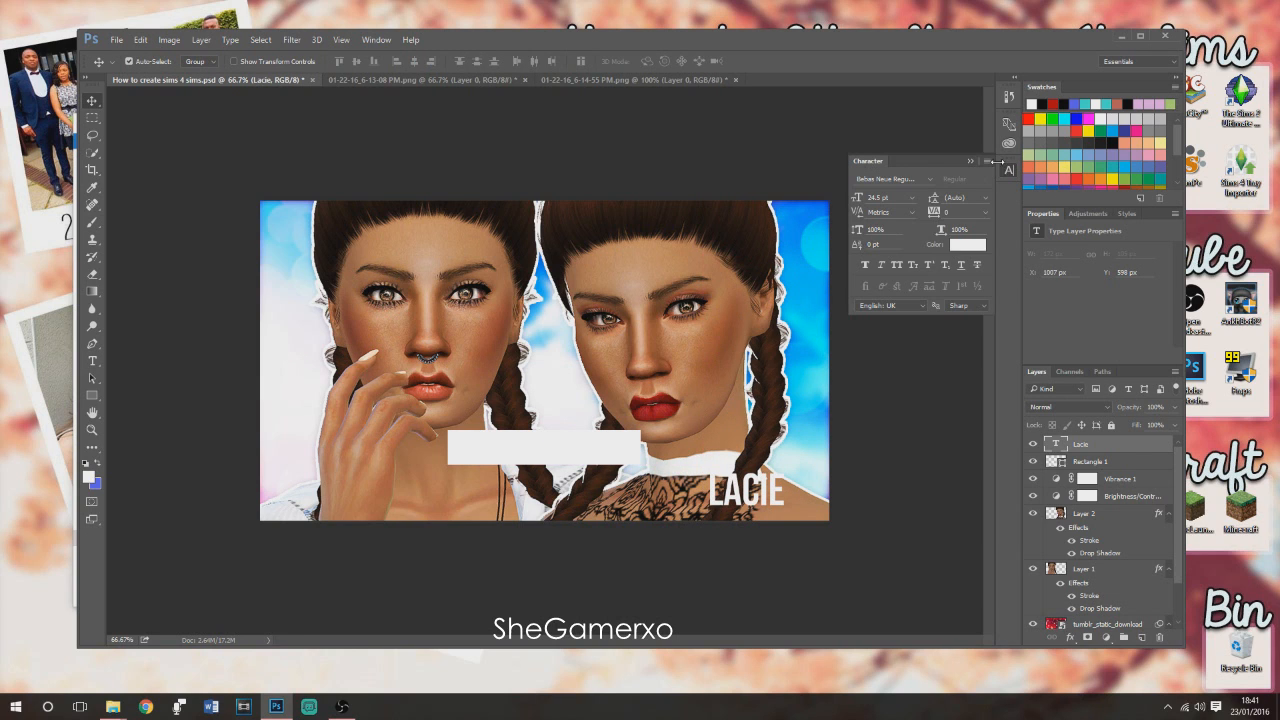
{"action": "left_click", "coordinate": [975, 246]}
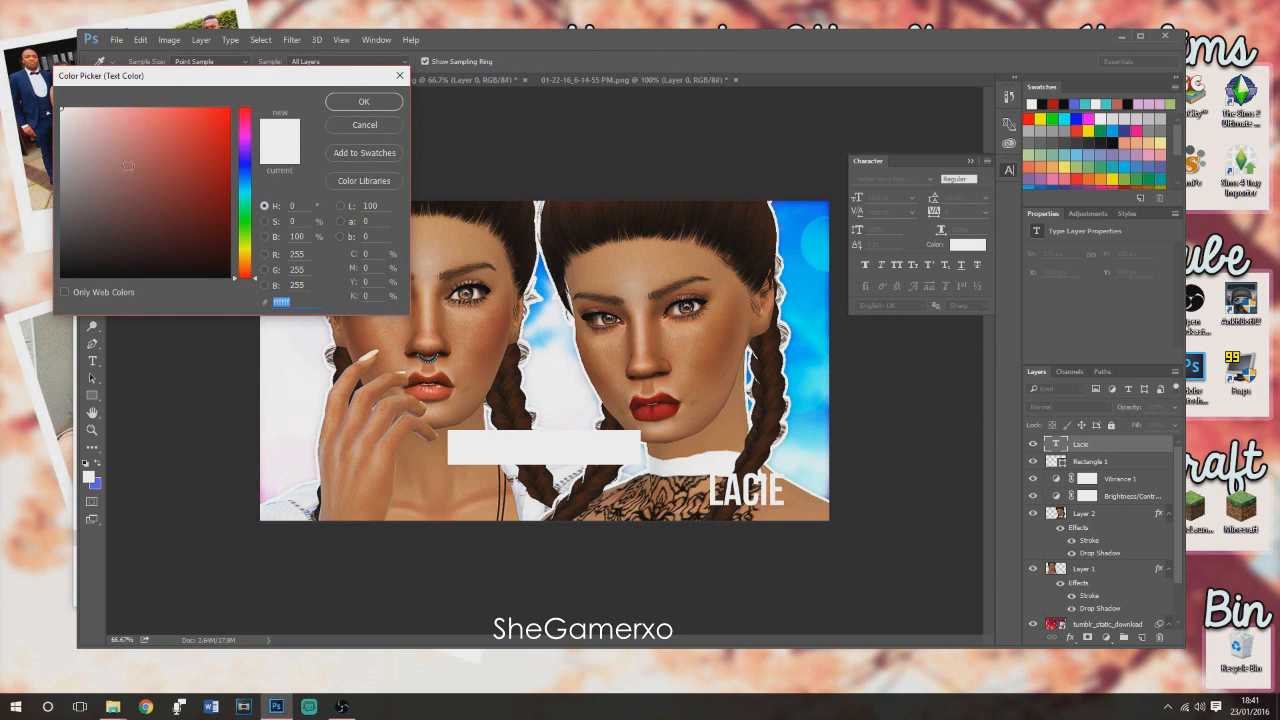
{"action": "left_click_drag", "start_coordinate": [153, 178], "coordinate": [230, 277]}
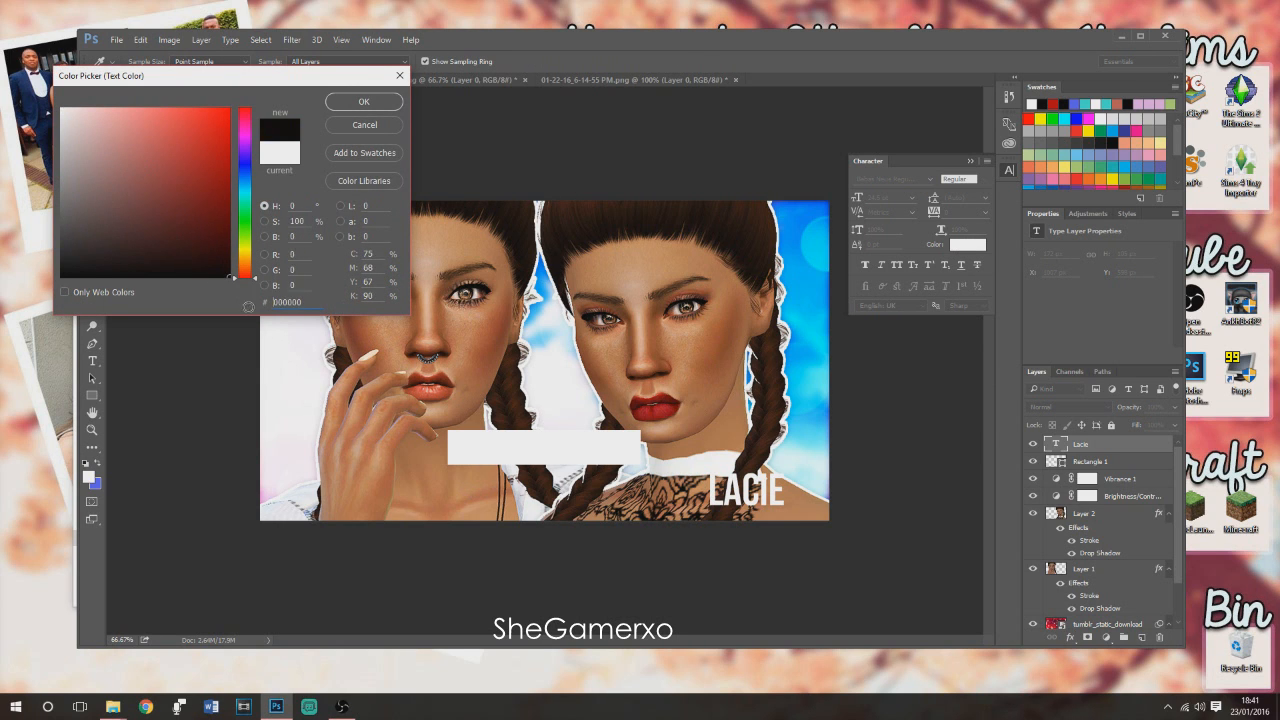
{"action": "left_click", "coordinate": [364, 102]}
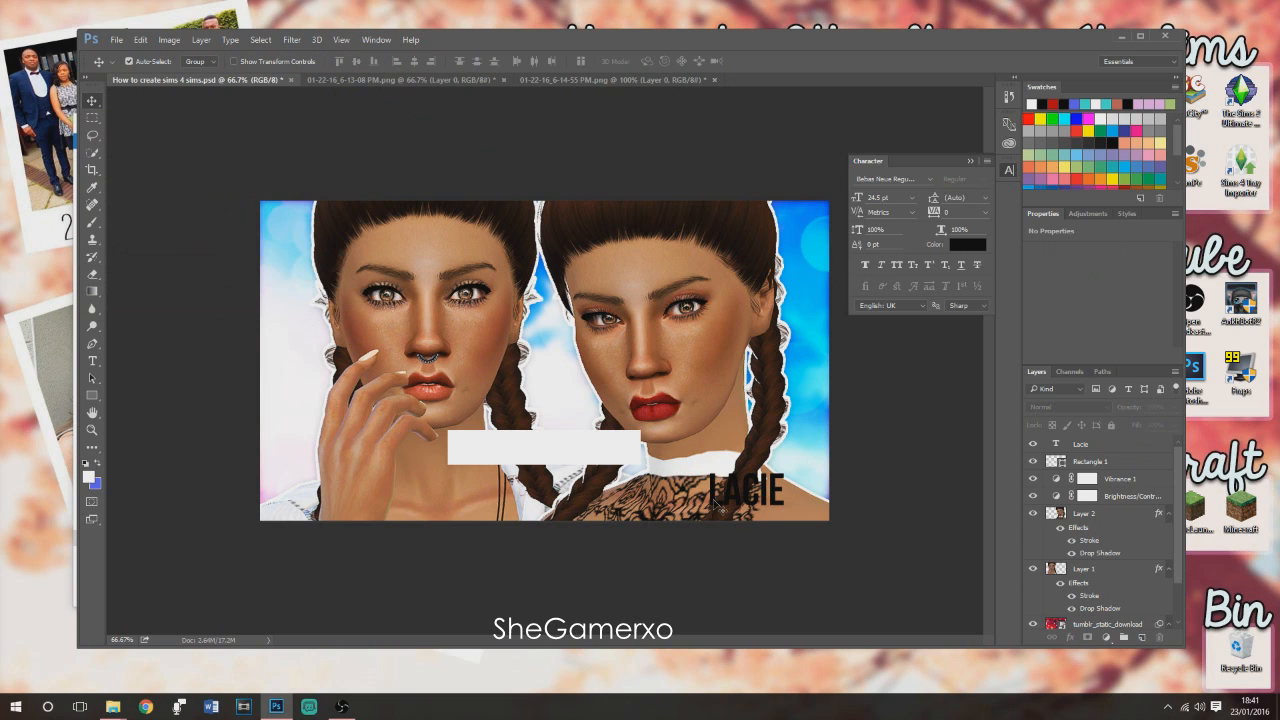
Move the name text onto the white rectangle, slightly to the left of its centre.
{"action": "left_click_drag", "start_coordinate": [737, 497], "coordinate": [541, 457]}
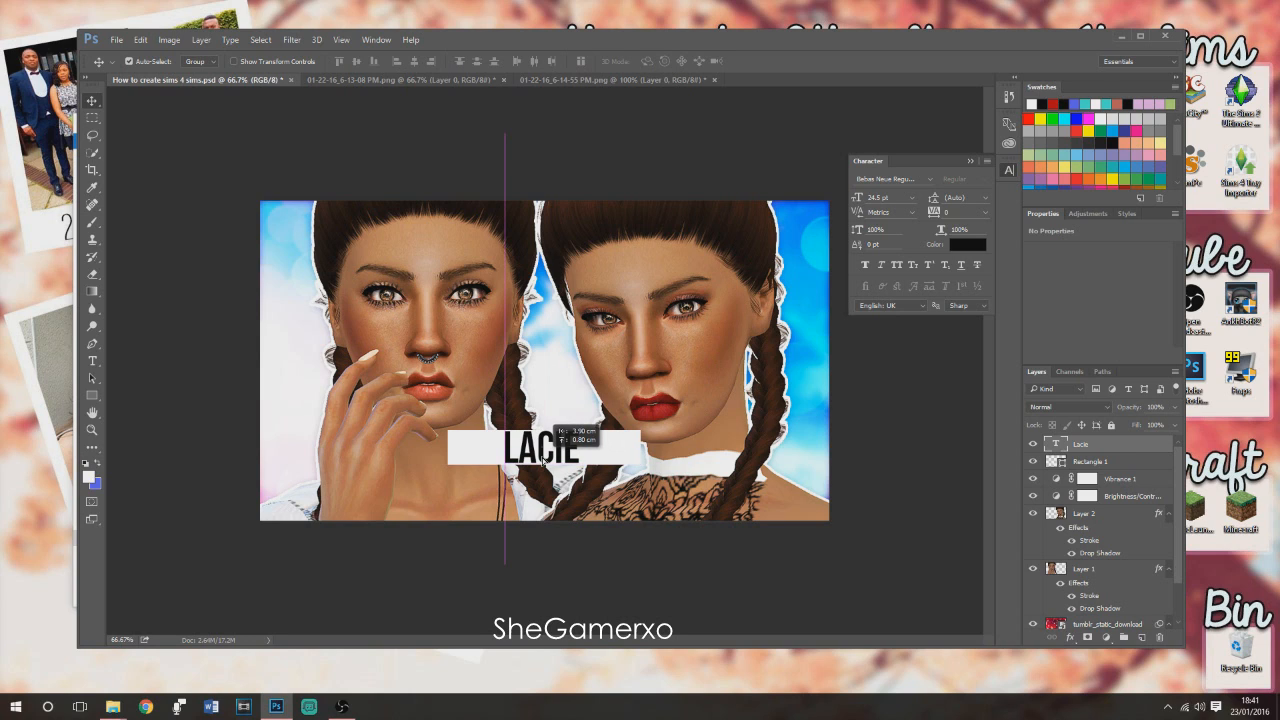
{"action": "left_click_drag", "start_coordinate": [542, 458], "coordinate": [542, 458]}
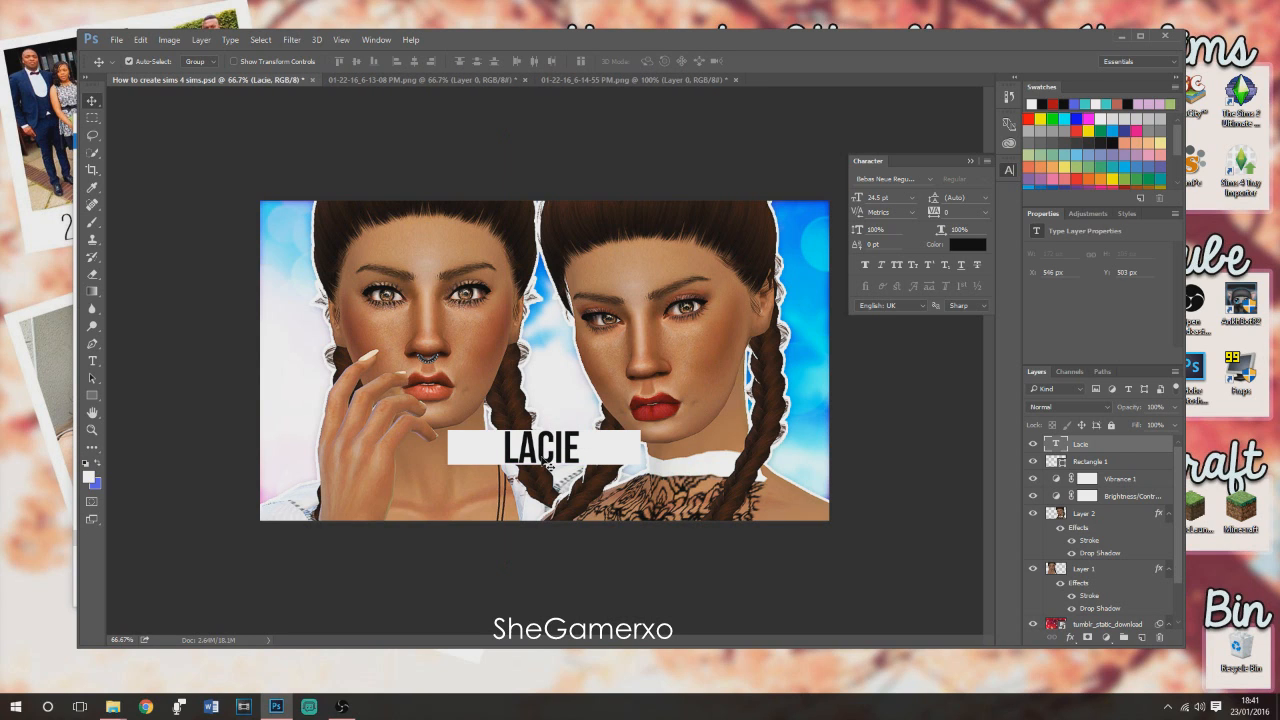
{"action": "left_click_drag", "start_coordinate": [546, 457], "coordinate": [534, 457]}
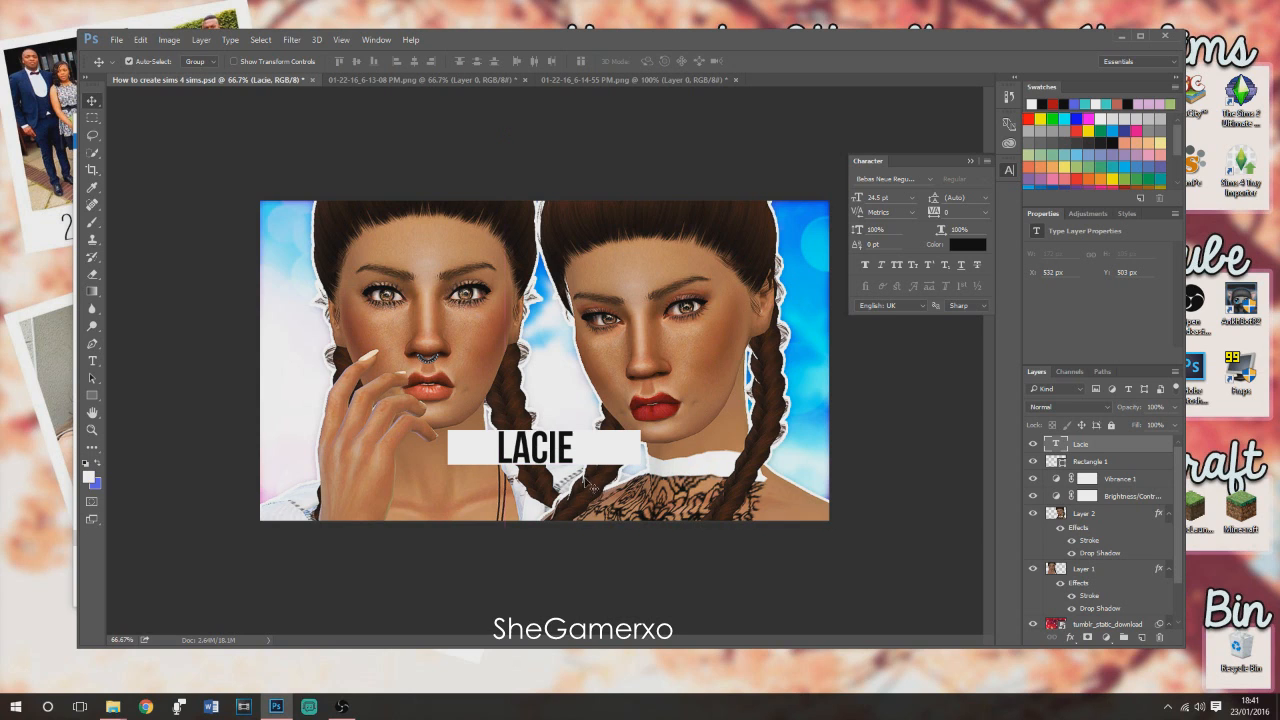
Narrow the white rectangle from both sides to about 42% width so it closely frames the name text, and apply the transformation.
{"action": "left_click", "coordinate": [1132, 462]}
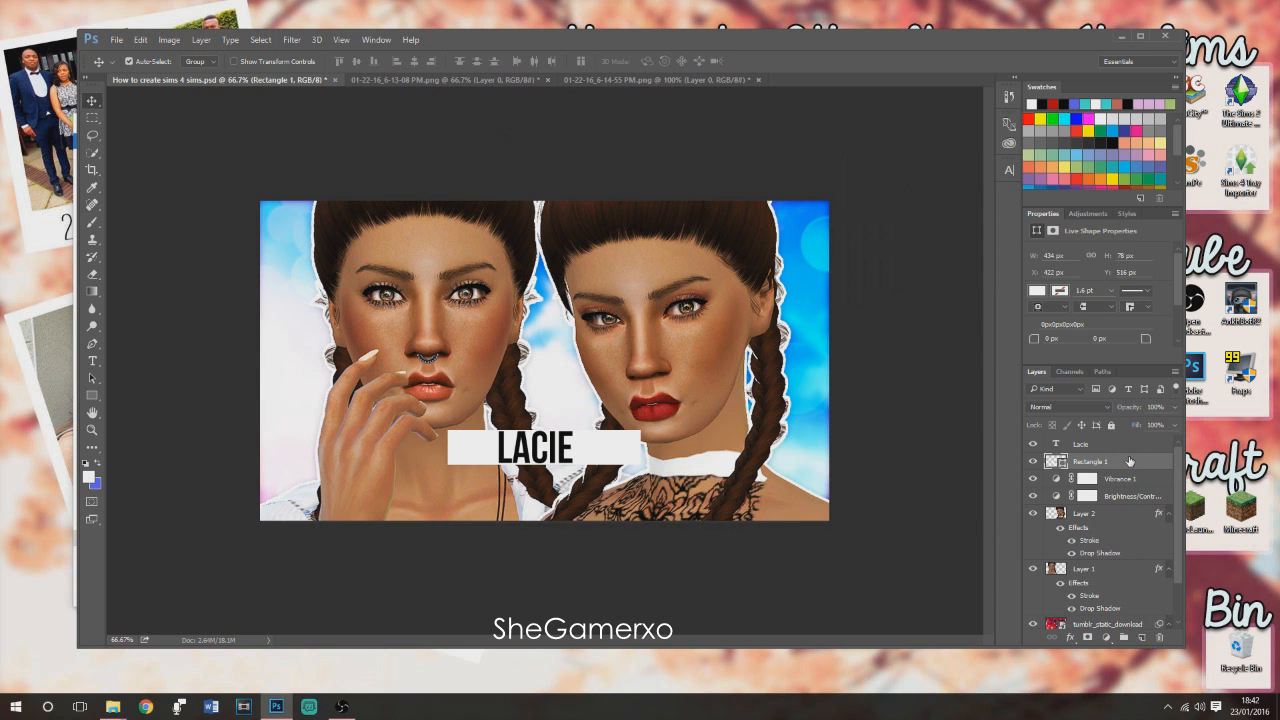
{"action": "key", "text": "ctrl+t"}
{"action": "key", "text": "ctrl+plus"}
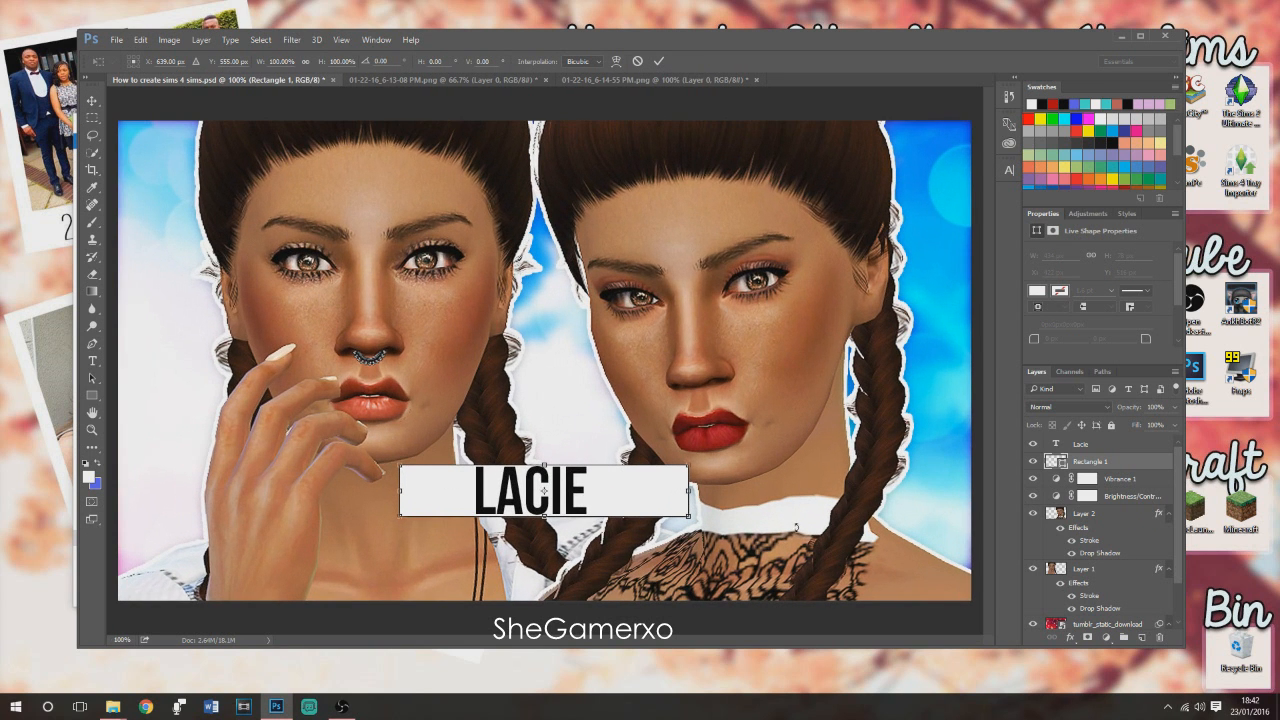
{"action": "key", "text": "ctrl+plus"}
{"action": "left_click_drag", "start_coordinate": [834, 420], "coordinate": [641, 420]}
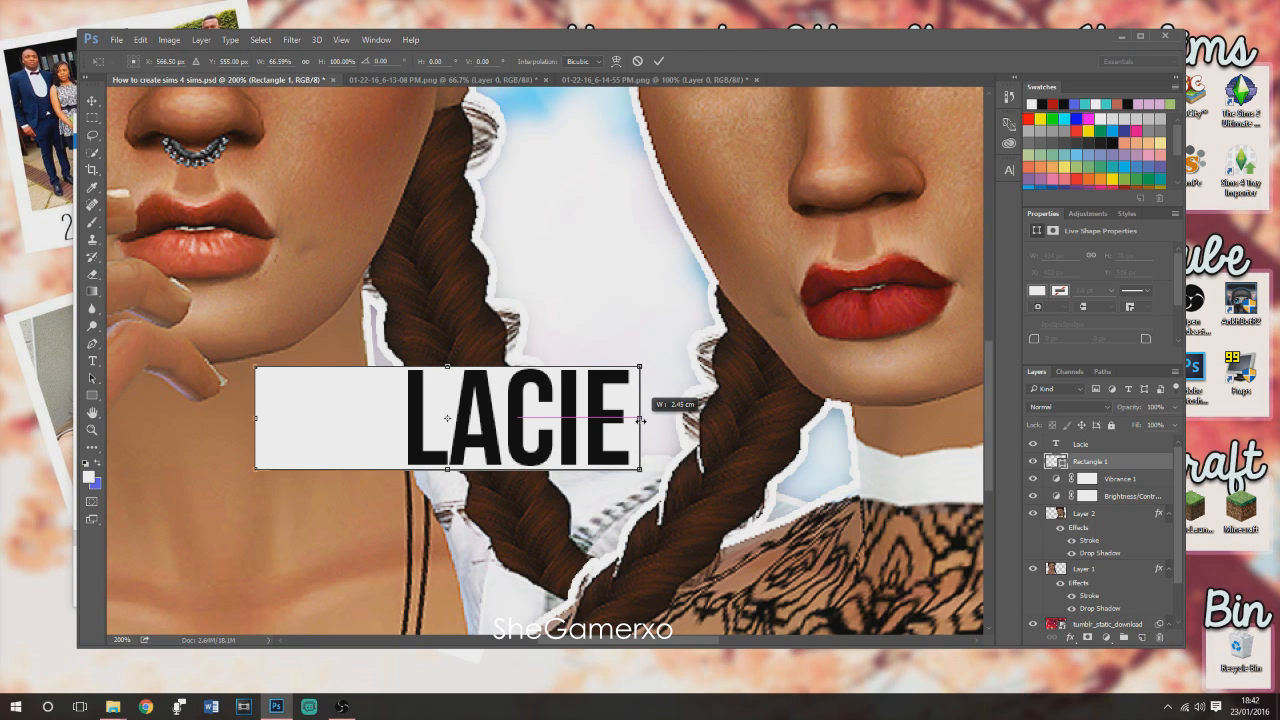
{"action": "left_click_drag", "start_coordinate": [256, 418], "coordinate": [344, 428]}
{"action": "left_click_drag", "start_coordinate": [377, 434], "coordinate": [395, 437]}
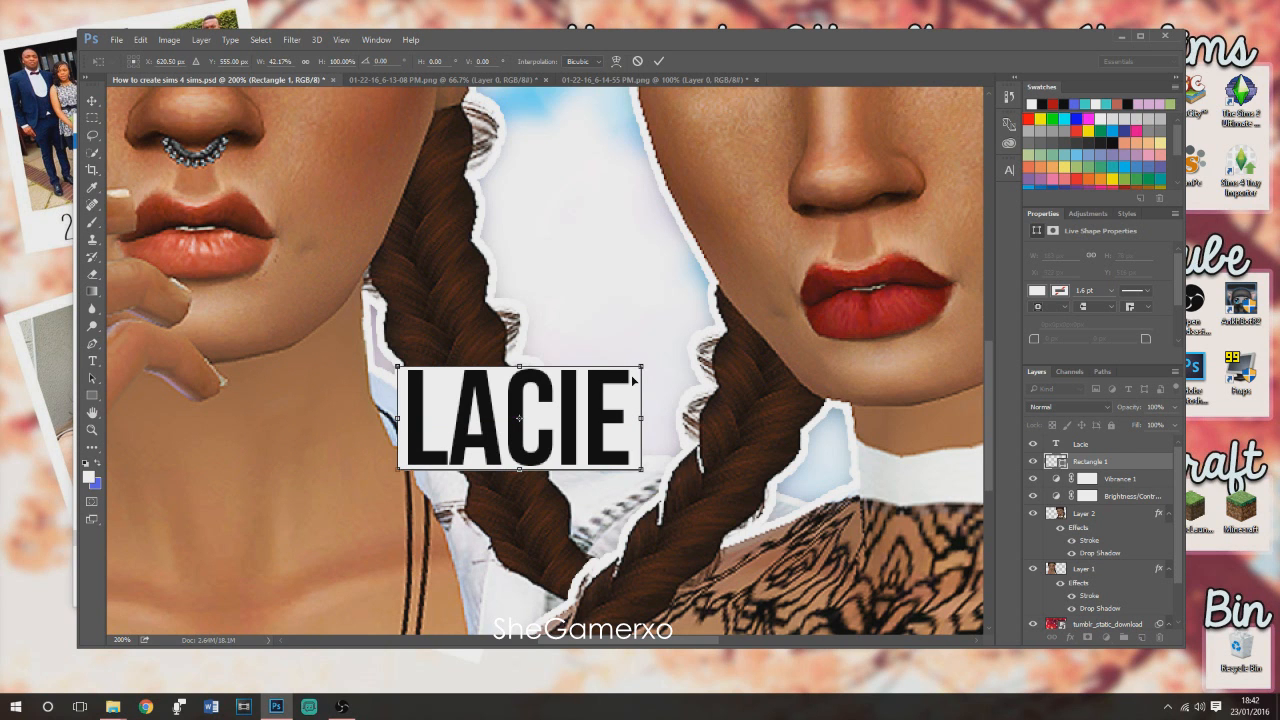
{"action": "key", "text": "ctrl+minus"}
{"action": "key", "text": "ctrl+minus"}
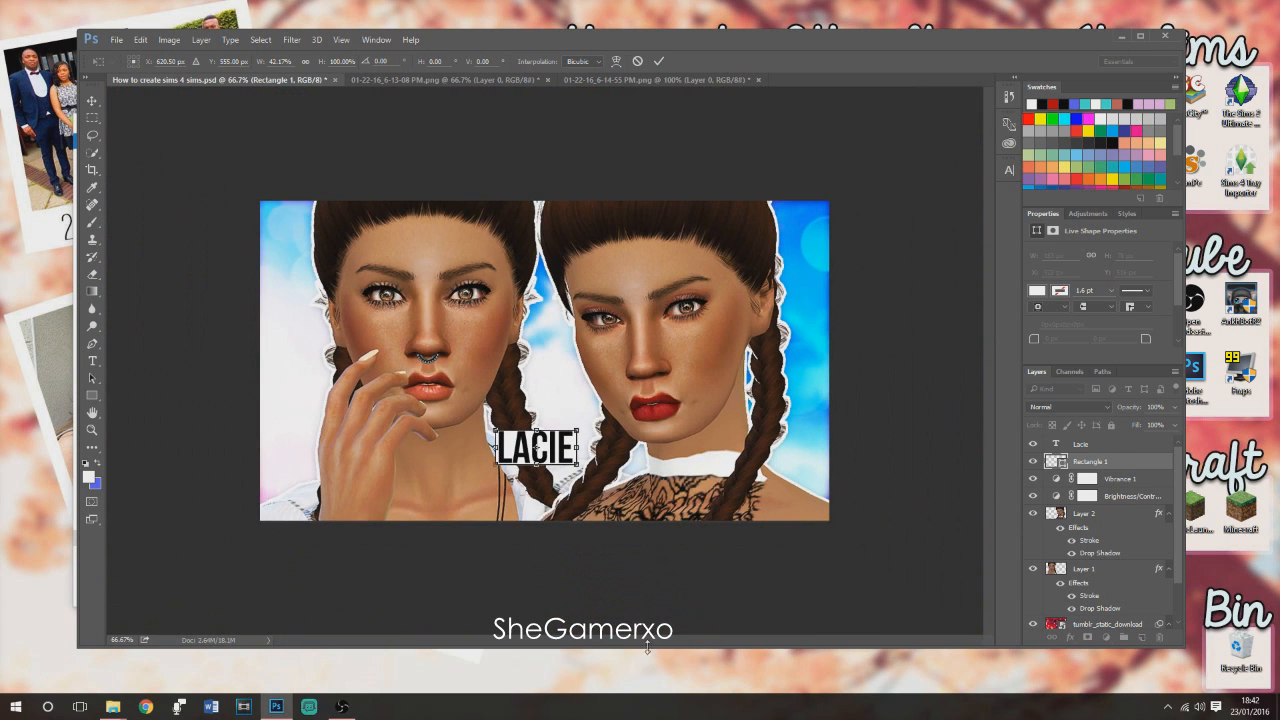
{"action": "left_click", "coordinate": [92, 101]}
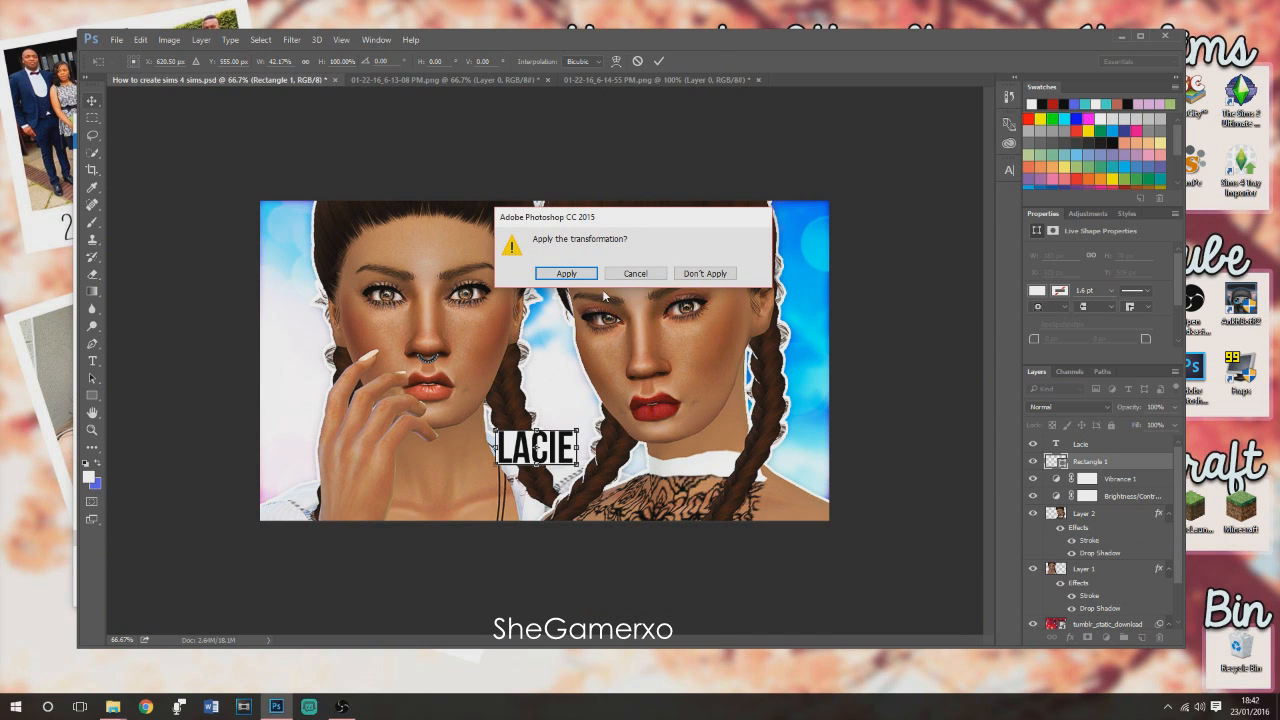
{"action": "left_click", "coordinate": [566, 273]}
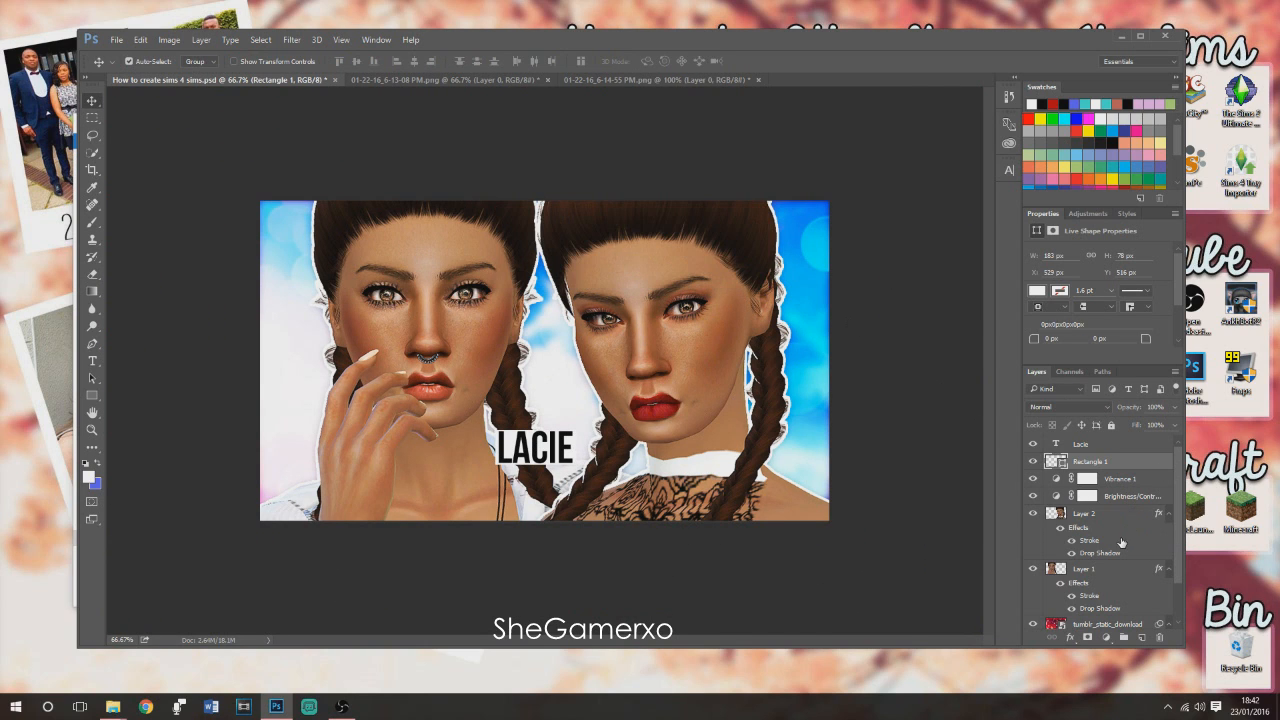
Increase the name text's font size to 36 pt.
{"action": "left_click", "coordinate": [1078, 443]}
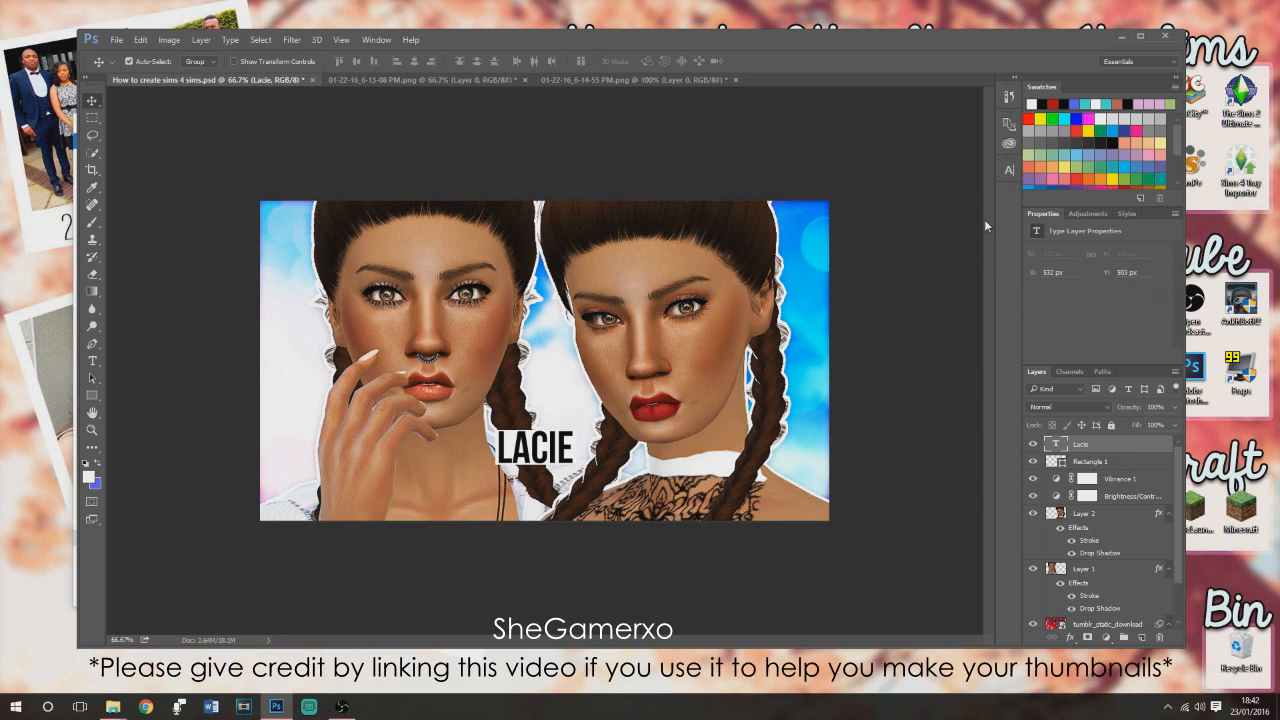
{"action": "left_click", "coordinate": [1008, 170]}
{"action": "left_click", "coordinate": [913, 199]}
{"action": "left_click", "coordinate": [890, 388]}
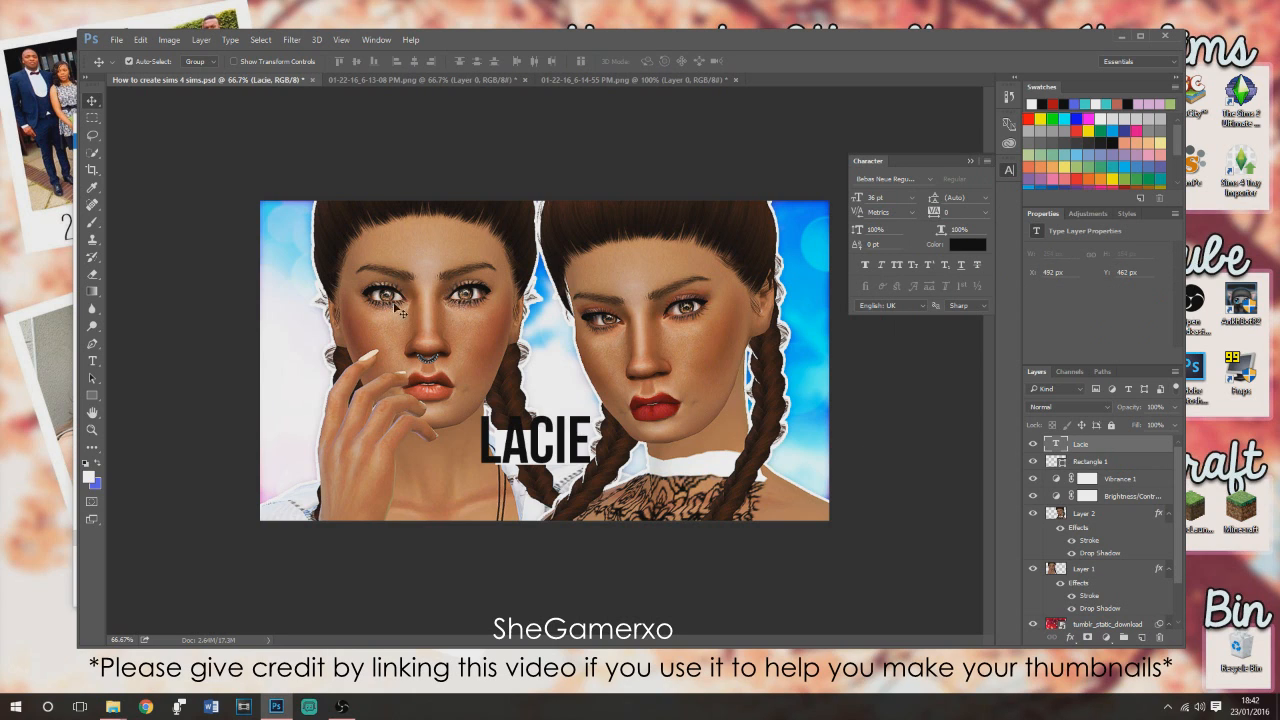
{"action": "left_click", "coordinate": [970, 160]}
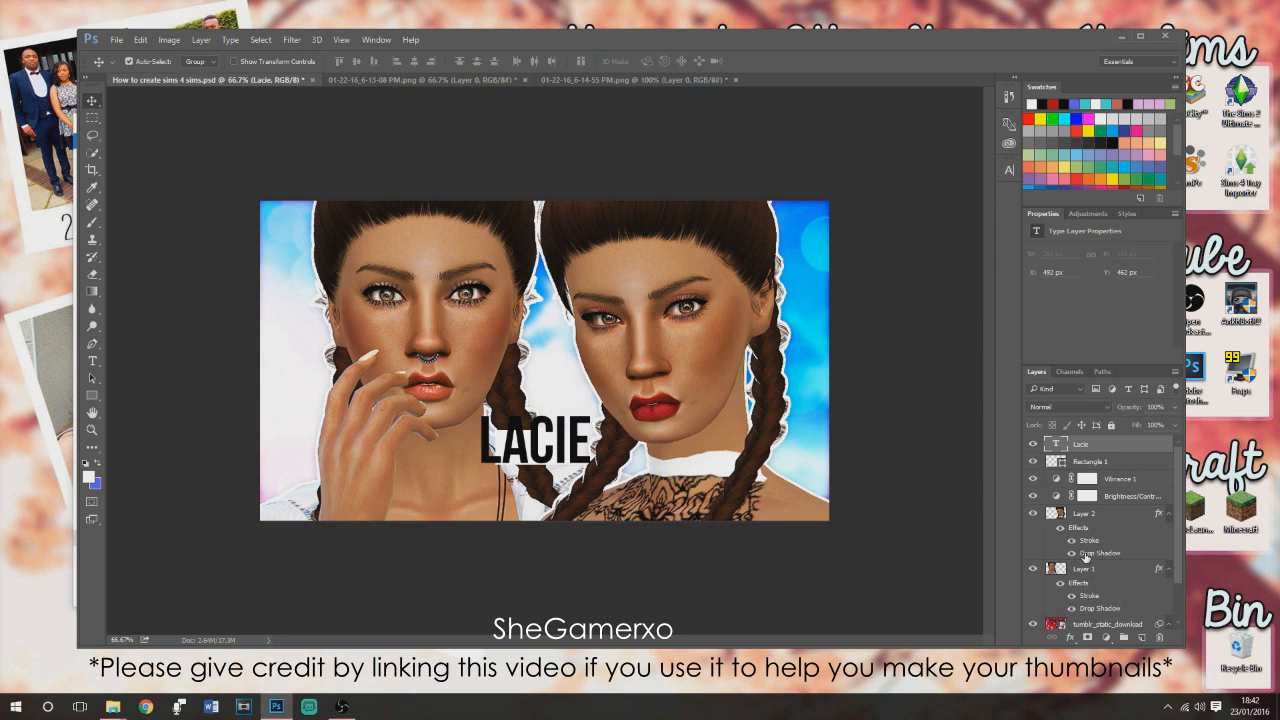
Enlarge the white rectangle to about 263 x 115 px so it frames the enlarged name text, and apply the transformation.
{"action": "left_click", "coordinate": [1112, 462]}
{"action": "key", "text": "ctrl+t"}
{"action": "scroll", "coordinate": [535, 437], "scroll_direction": "up", "scroll_amount": 2}
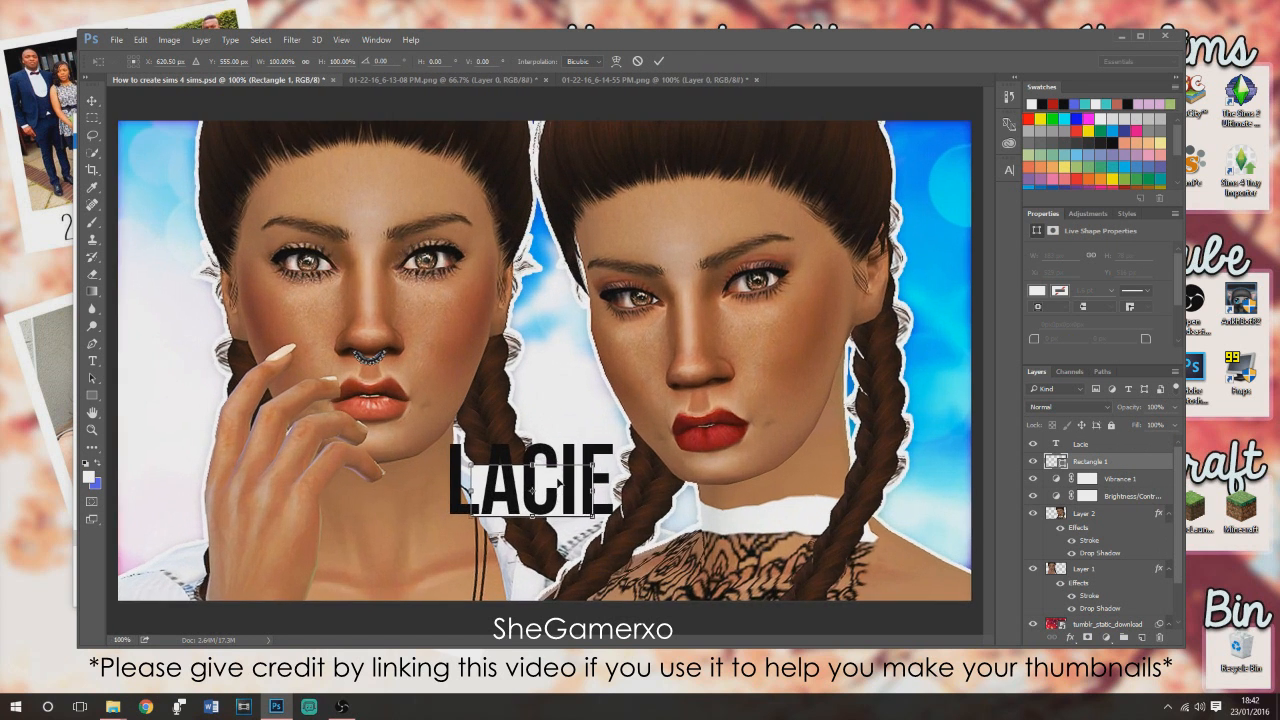
{"action": "left_click_drag", "start_coordinate": [519, 432], "coordinate": [523, 381]}
{"action": "left_click_drag", "start_coordinate": [641, 460], "coordinate": [693, 458]}
{"action": "left_click_drag", "start_coordinate": [399, 457], "coordinate": [344, 456]}
{"action": "left_click_drag", "start_coordinate": [494, 430], "coordinate": [488, 432]}
{"action": "left_click_drag", "start_coordinate": [339, 458], "coordinate": [346, 458]}
{"action": "left_click_drag", "start_coordinate": [687, 459], "coordinate": [693, 459]}
{"action": "left_click_drag", "start_coordinate": [349, 459], "coordinate": [343, 459]}
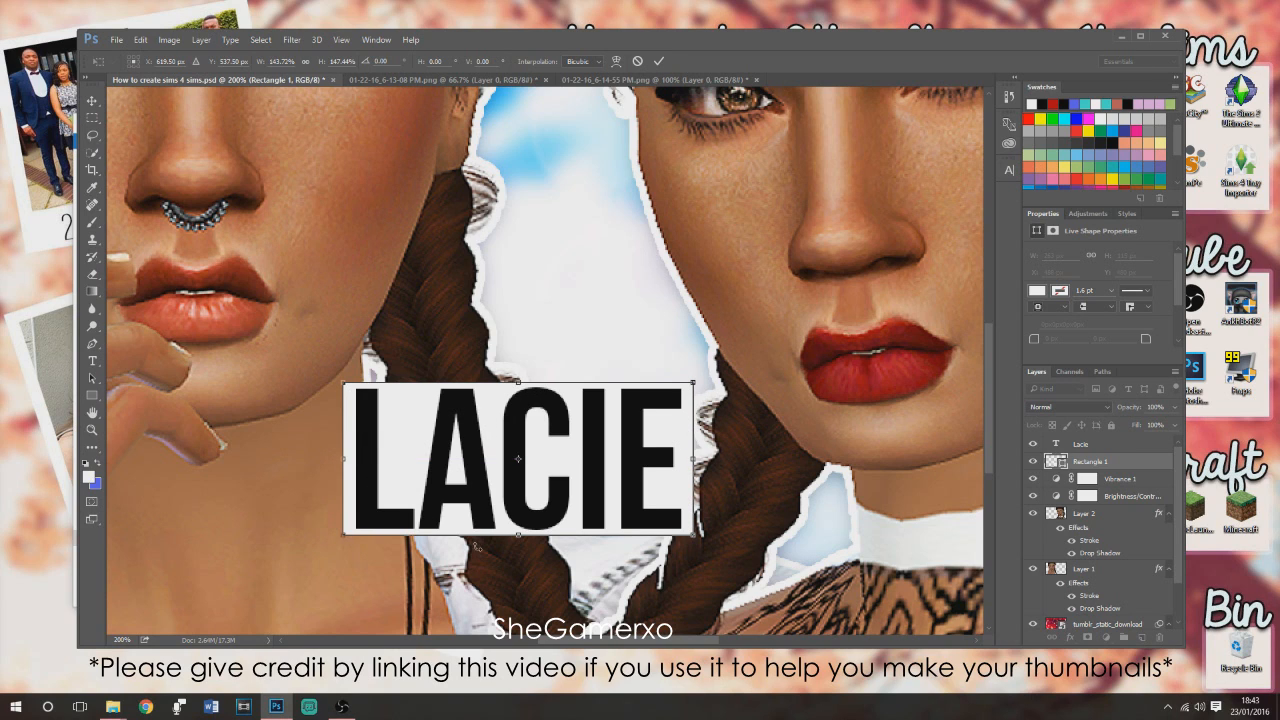
{"action": "left_click", "coordinate": [93, 104]}
{"action": "left_click", "coordinate": [575, 277]}
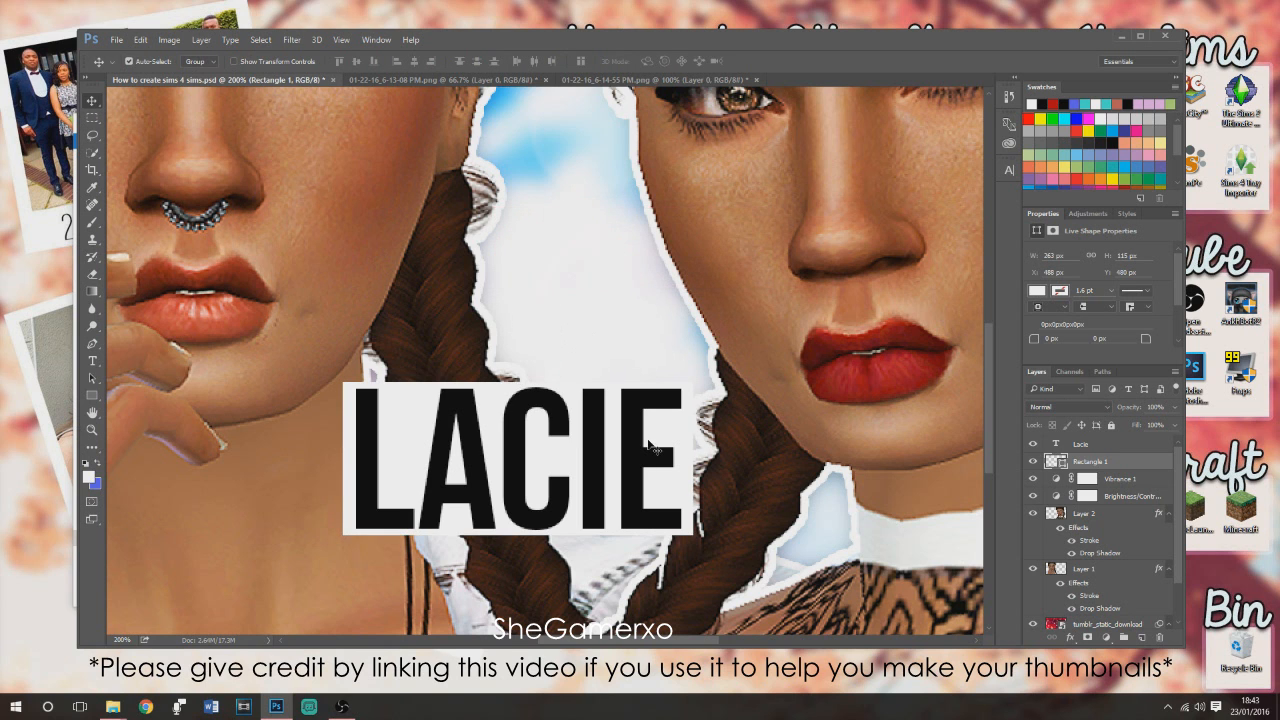
{"action": "key", "text": "ctrl+0"}
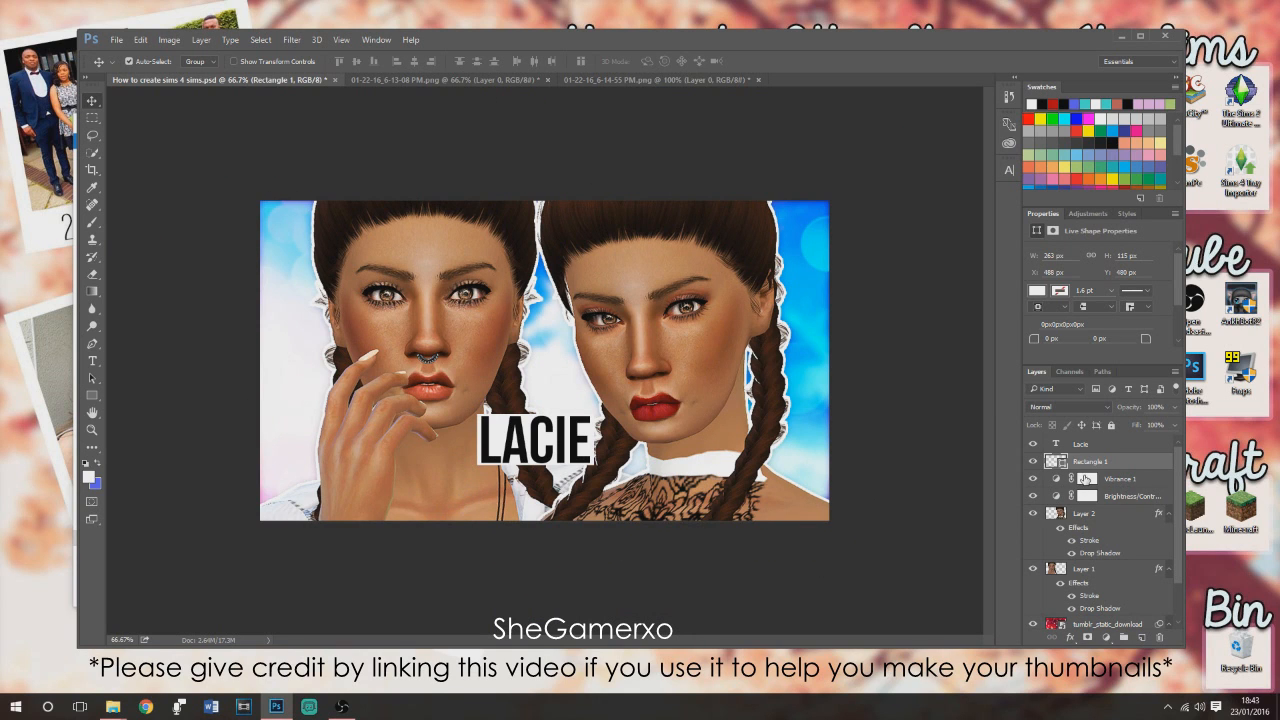
Duplicate the white rectangle, move the copy below the second Sim's chin, and apply the transformation.
{"action": "right_click", "coordinate": [1138, 462]}
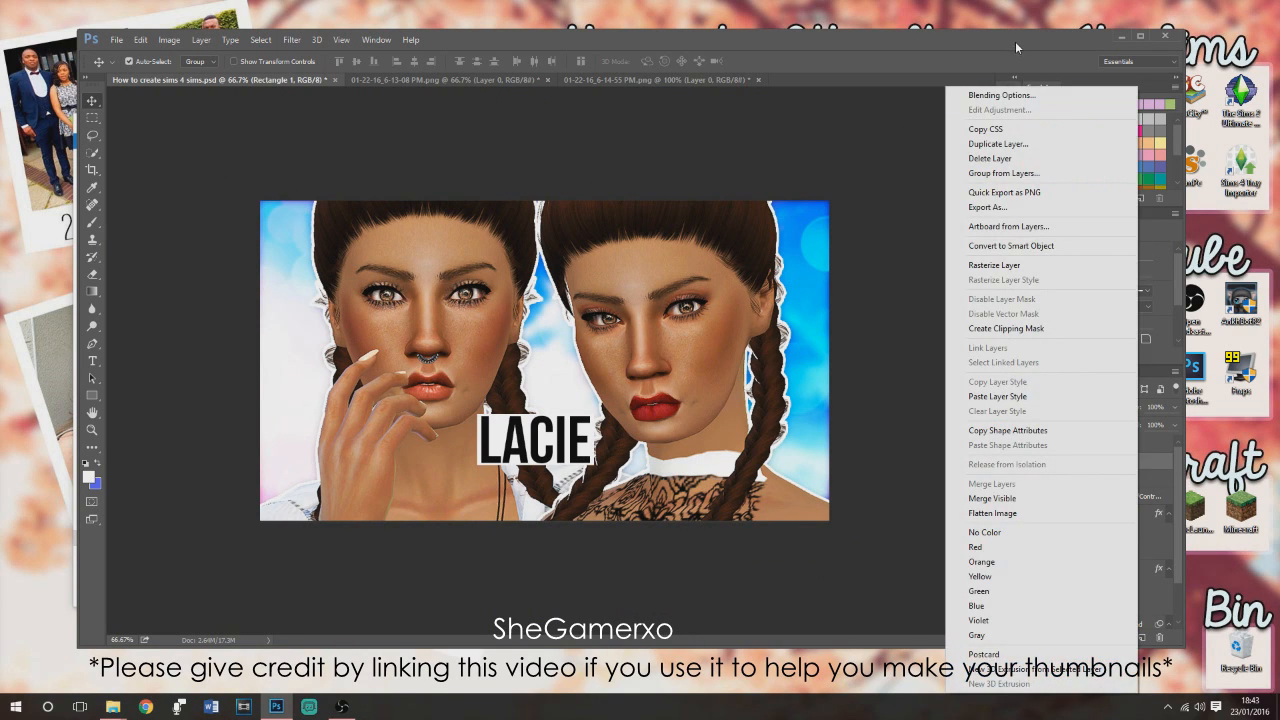
{"action": "left_click", "coordinate": [998, 144]}
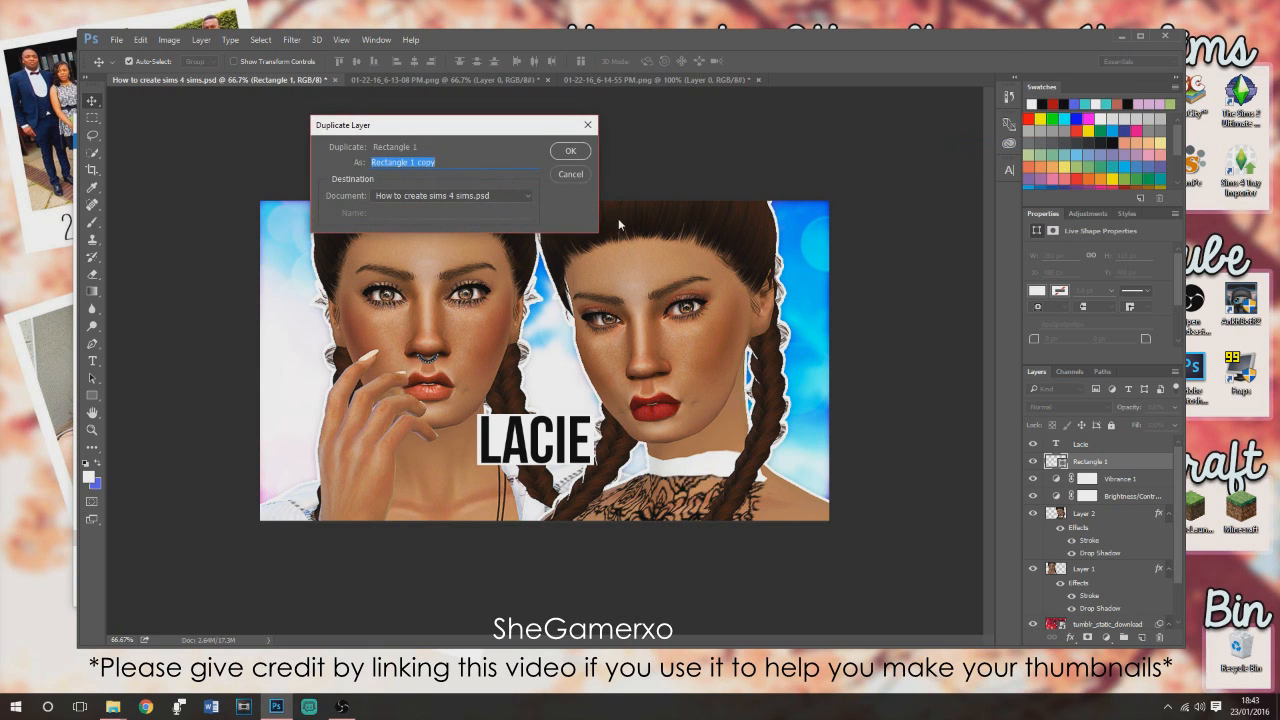
{"action": "left_click", "coordinate": [570, 152]}
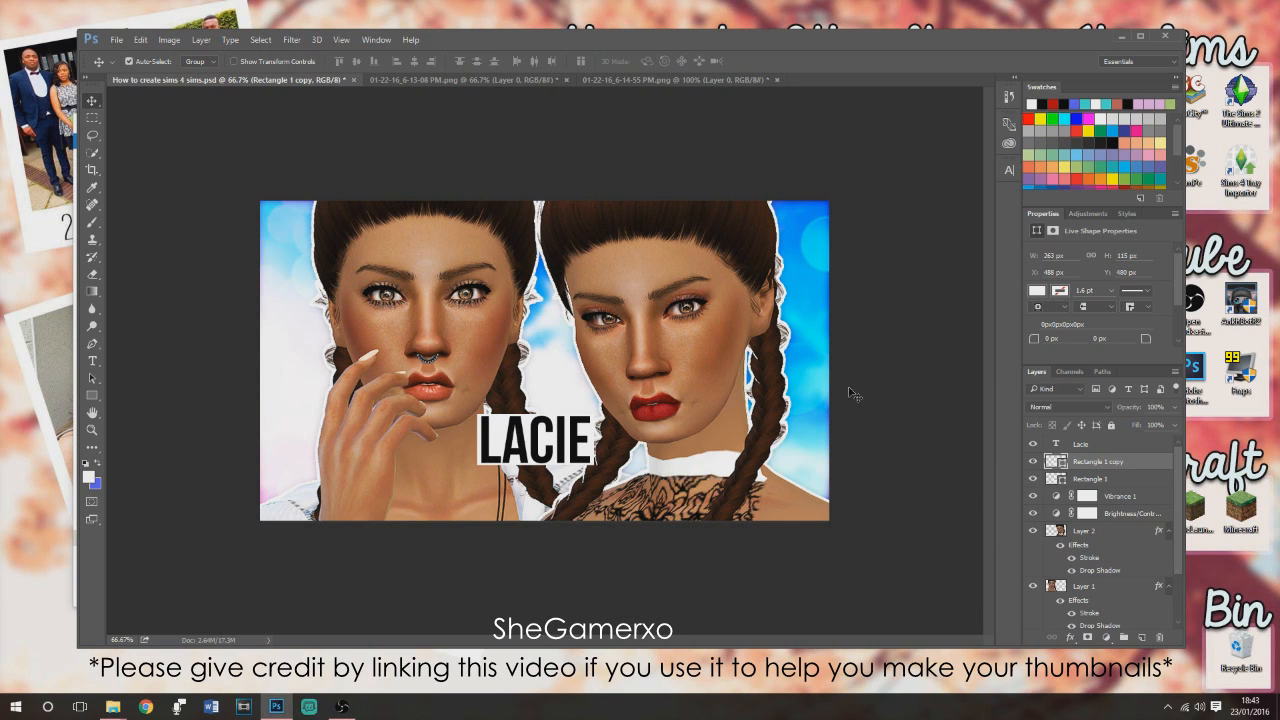
{"action": "key", "text": "ctrl+t"}
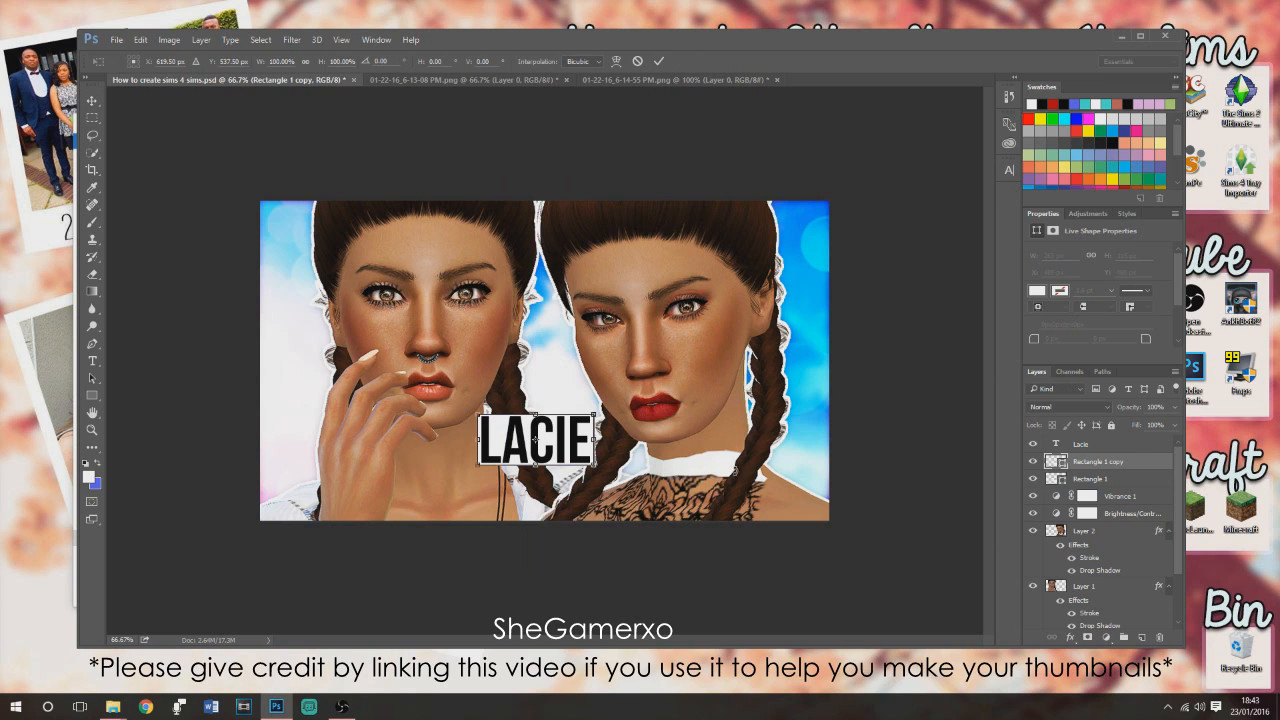
{"action": "left_click_drag", "start_coordinate": [558, 443], "coordinate": [741, 468]}
{"action": "key", "text": "v"}
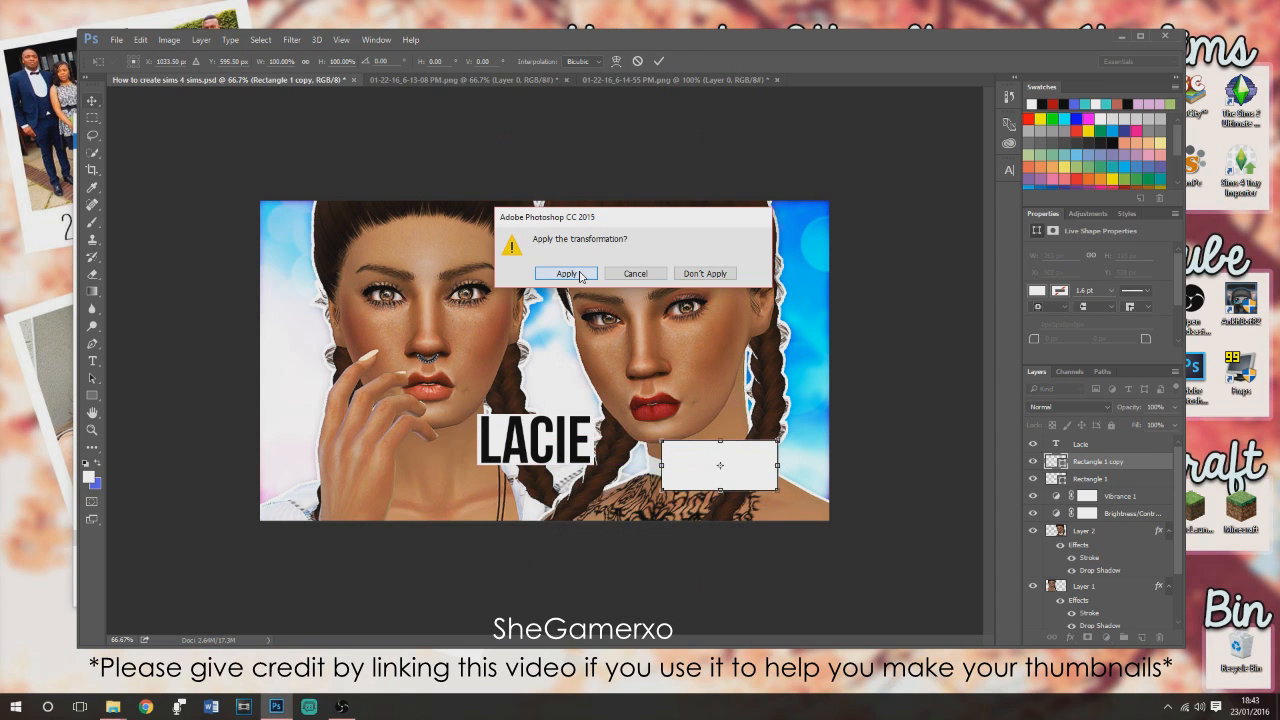
{"action": "left_click", "coordinate": [570, 276]}
Duplicate the name text layer and place the copy on the second white rectangle.
{"action": "left_click", "coordinate": [1100, 444]}
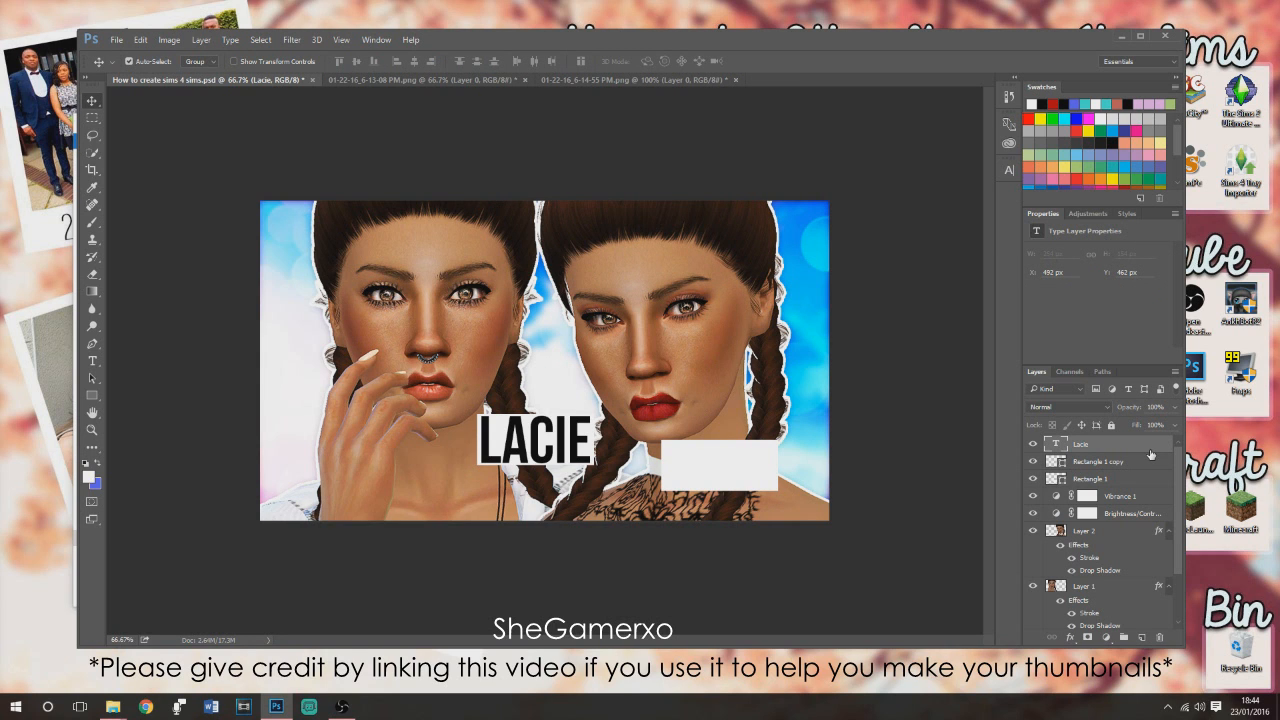
{"action": "right_click", "coordinate": [1122, 447]}
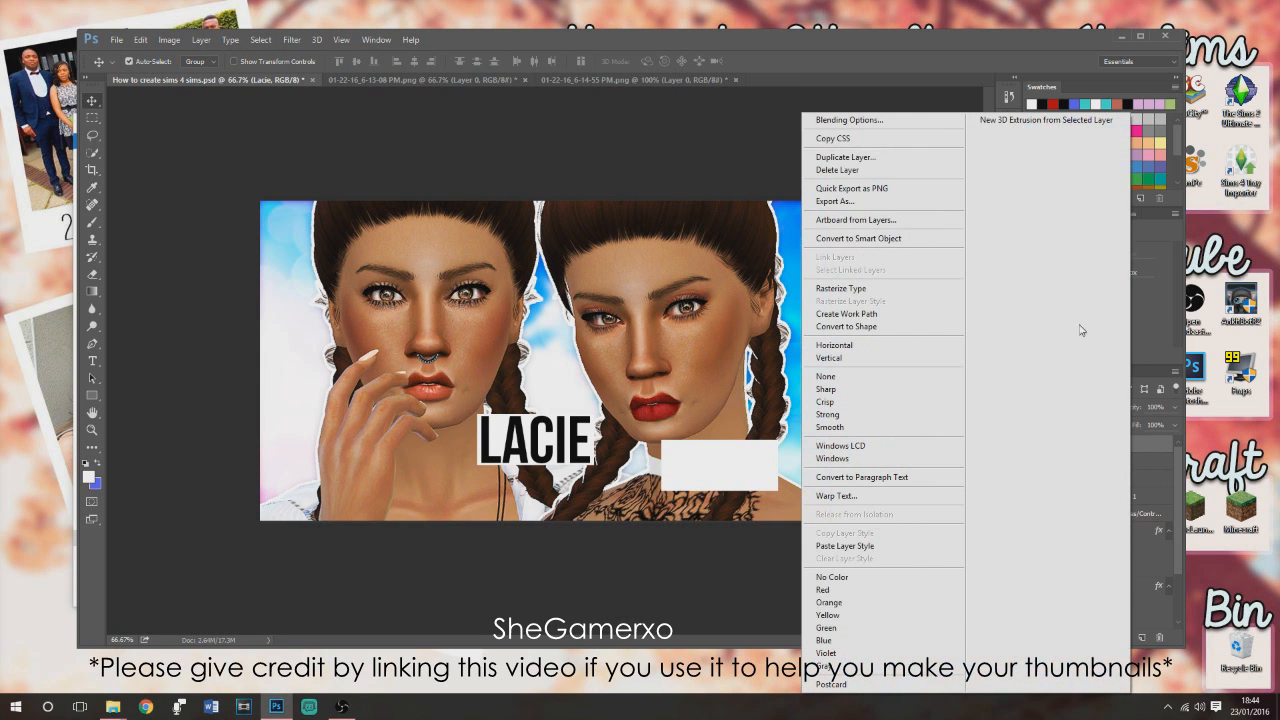
{"action": "left_click", "coordinate": [855, 158]}
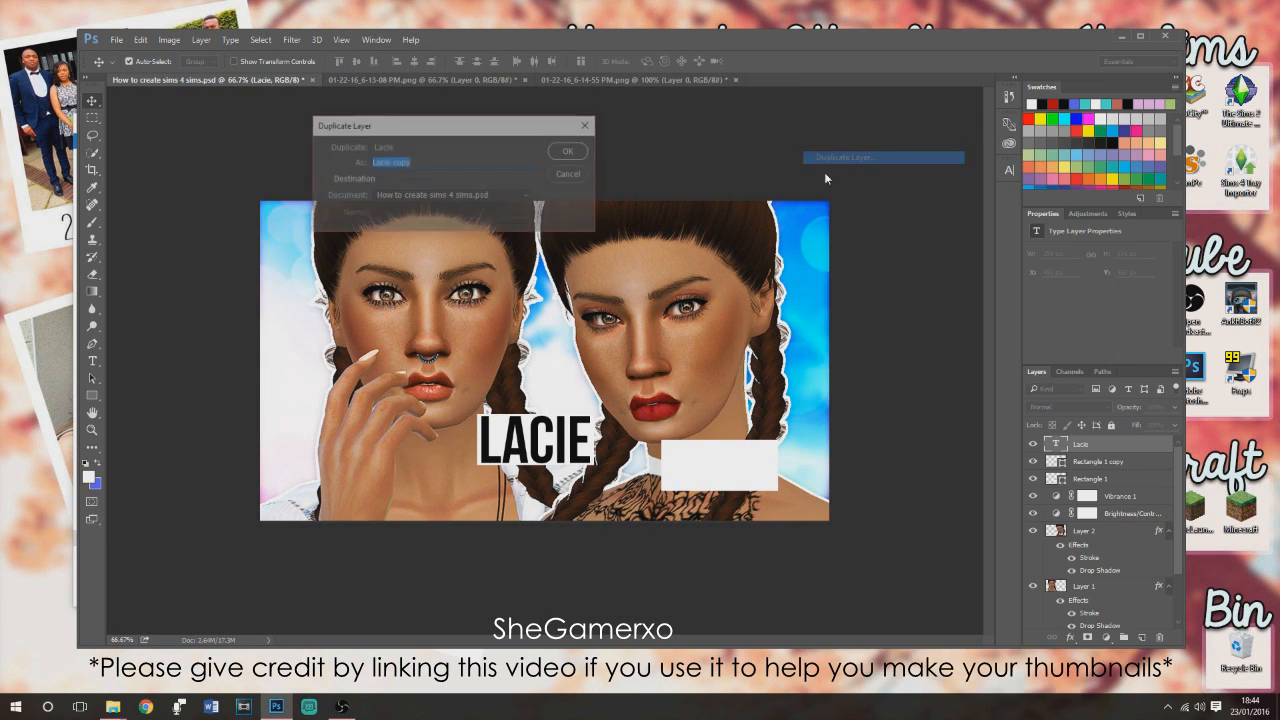
{"action": "left_click", "coordinate": [564, 140]}
{"action": "left_click_drag", "start_coordinate": [585, 447], "coordinate": [765, 469]}
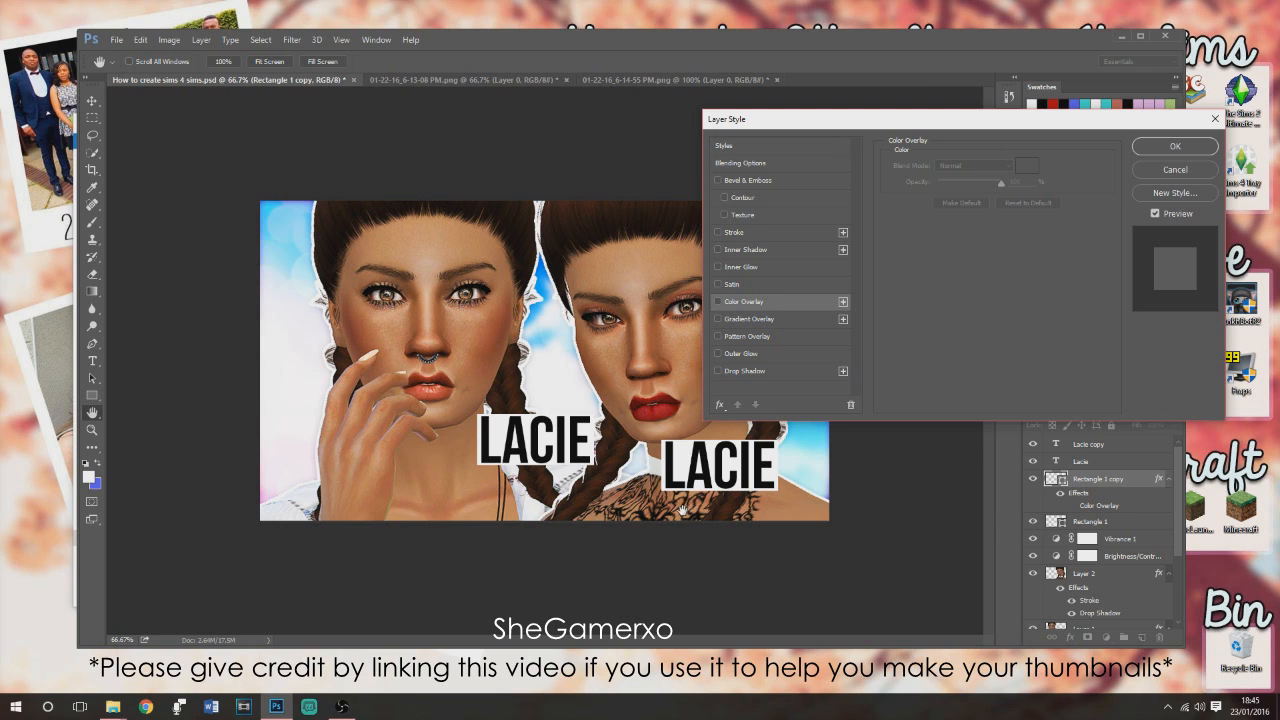
Change the fill colour of the copied rectangle to black.
{"action": "left_click", "coordinate": [1176, 146]}
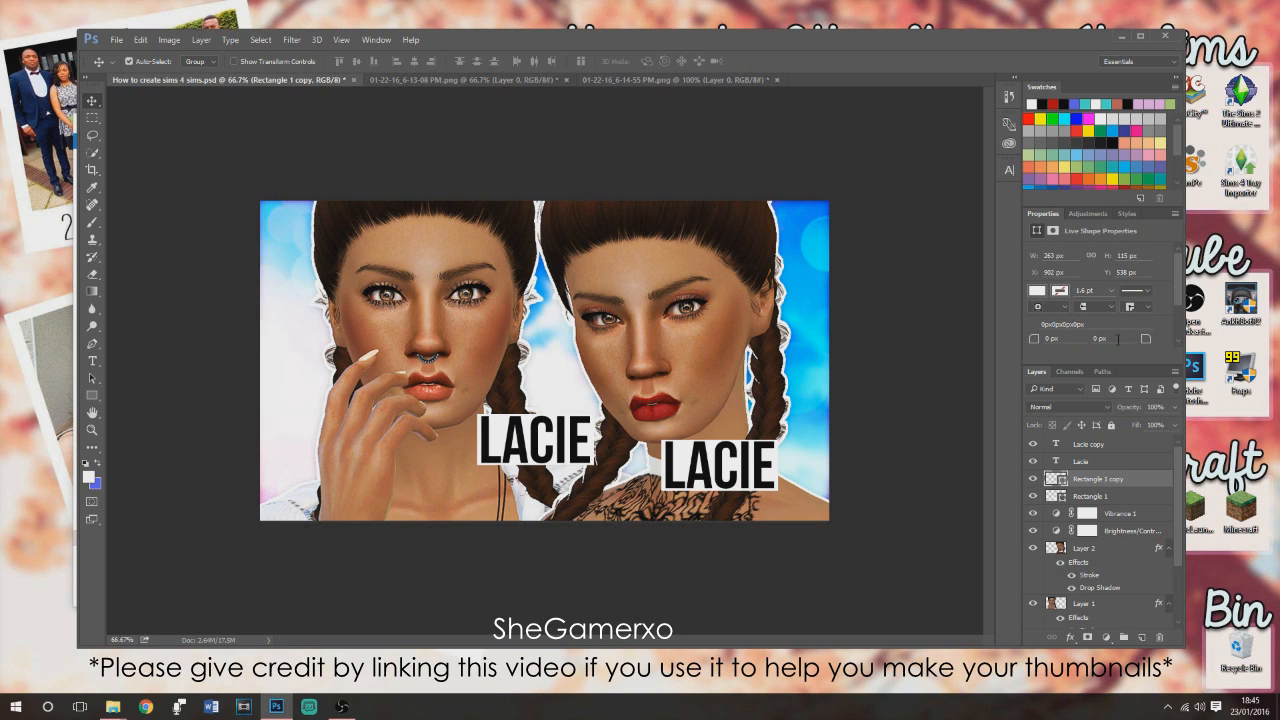
{"action": "left_click", "coordinate": [1037, 291]}
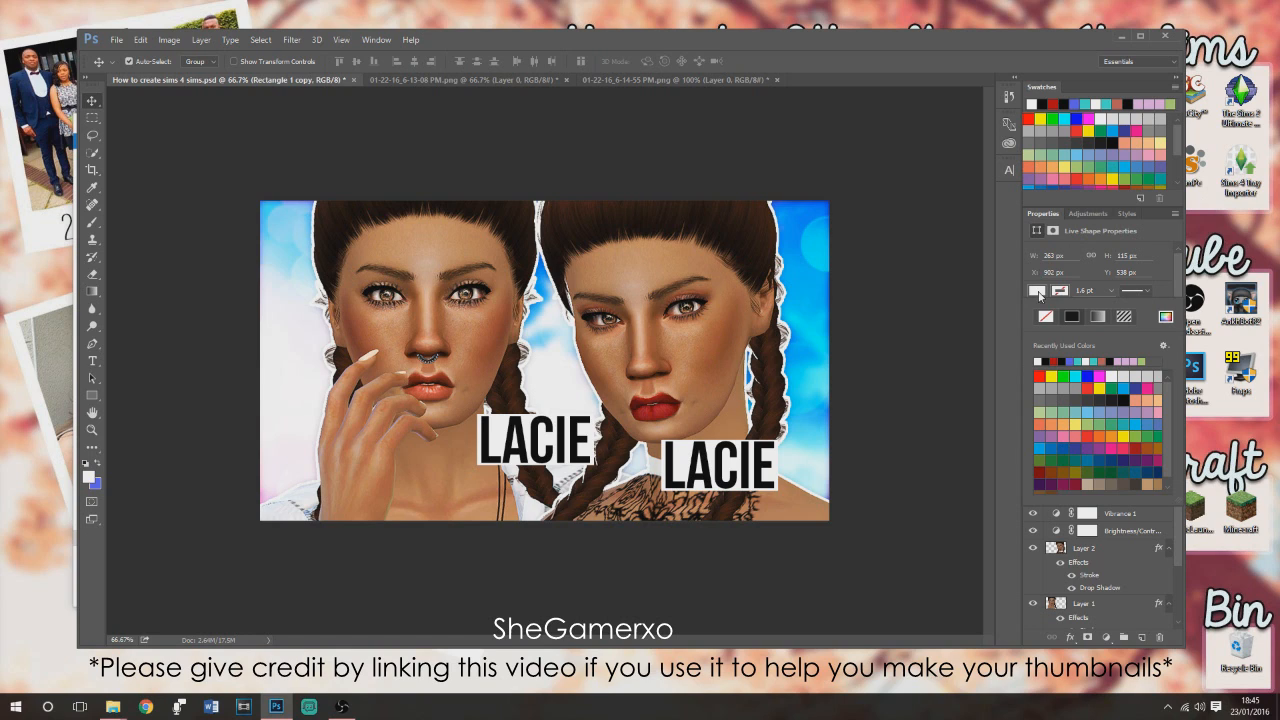
{"action": "left_click", "coordinate": [1065, 356]}
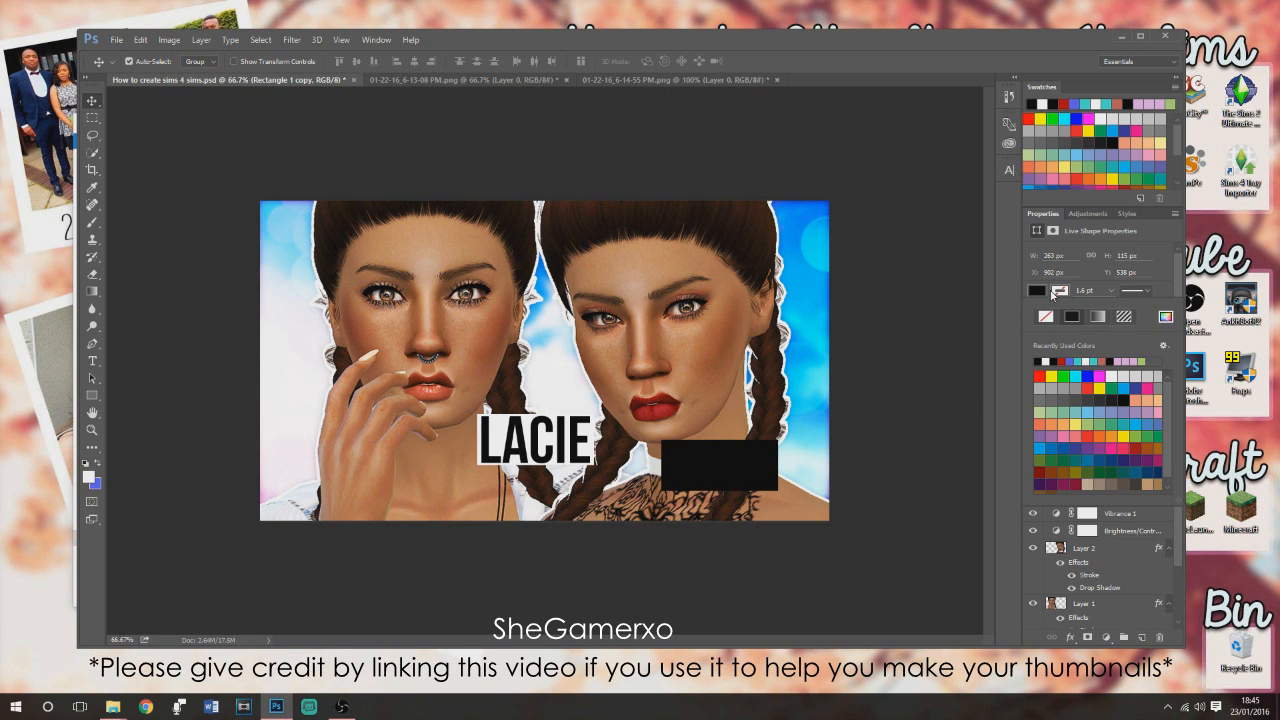
{"action": "left_click", "coordinate": [1030, 290]}
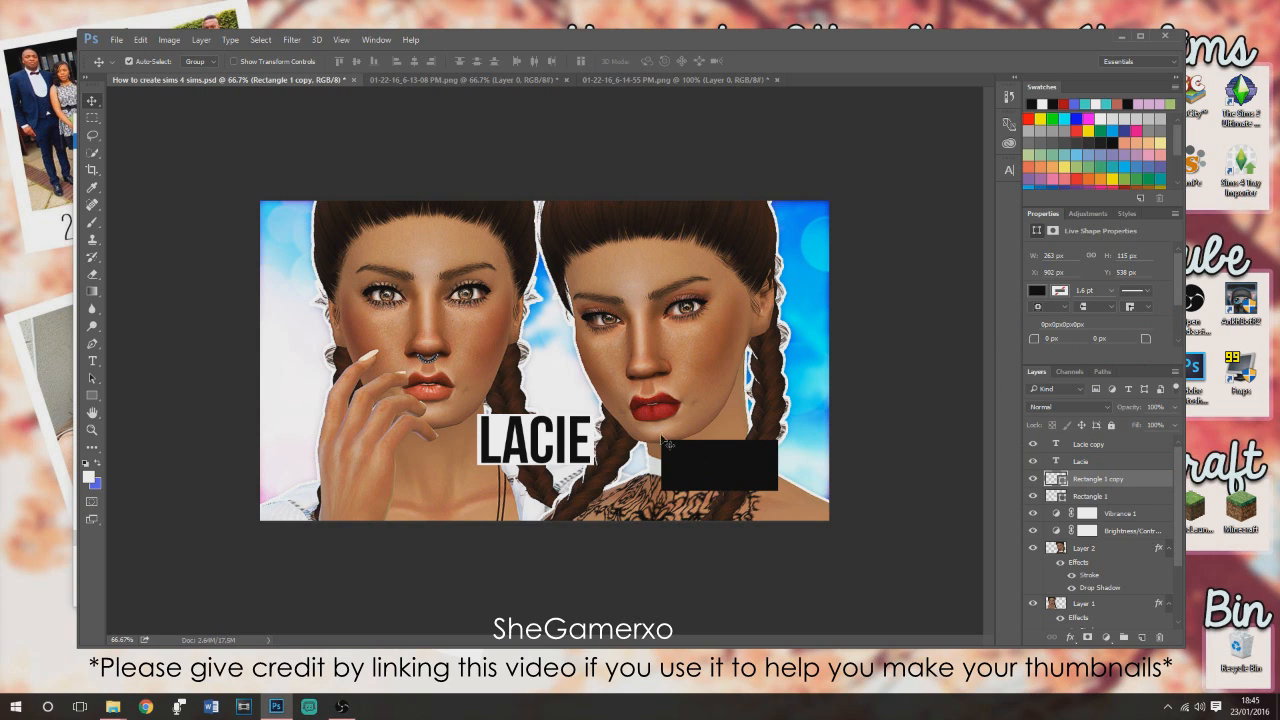
Apply a Color Overlay in pale mint green at 100% opacity to the copied name text.
{"action": "left_click", "coordinate": [1148, 447]}
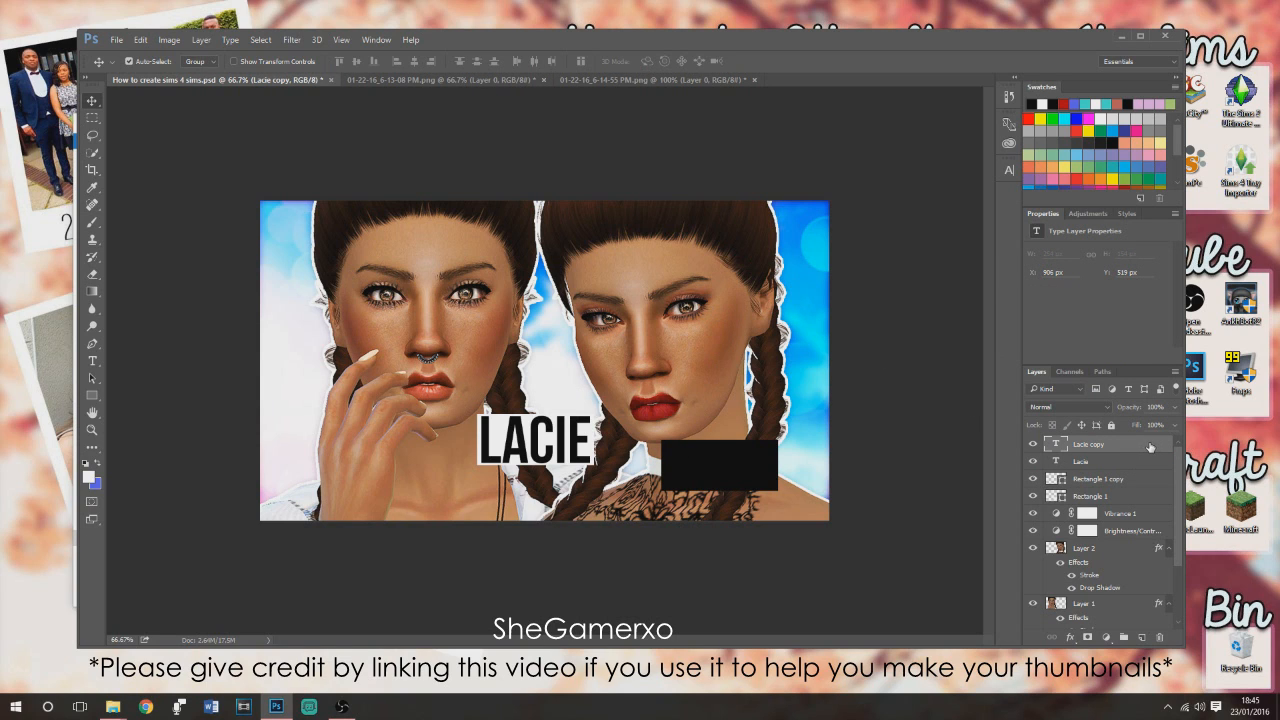
{"action": "right_click", "coordinate": [1150, 447]}
{"action": "left_click", "coordinate": [912, 125]}
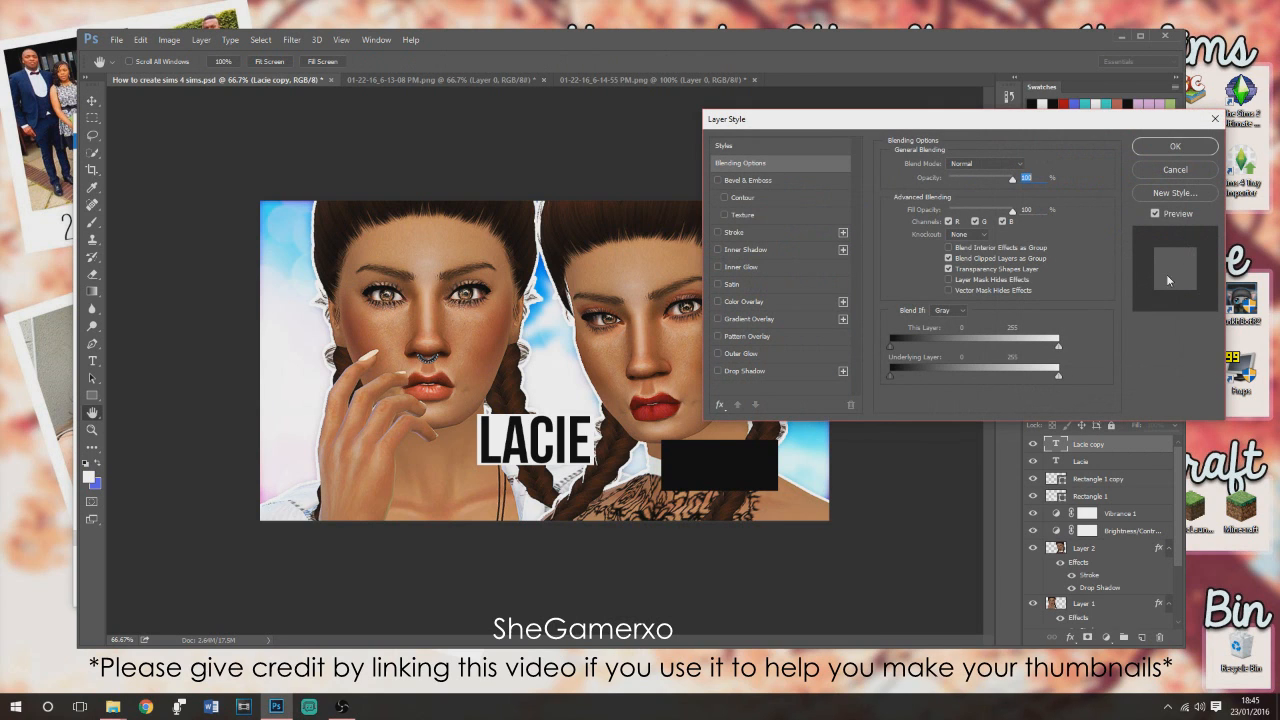
{"action": "left_click_drag", "start_coordinate": [850, 120], "coordinate": [868, 78]}
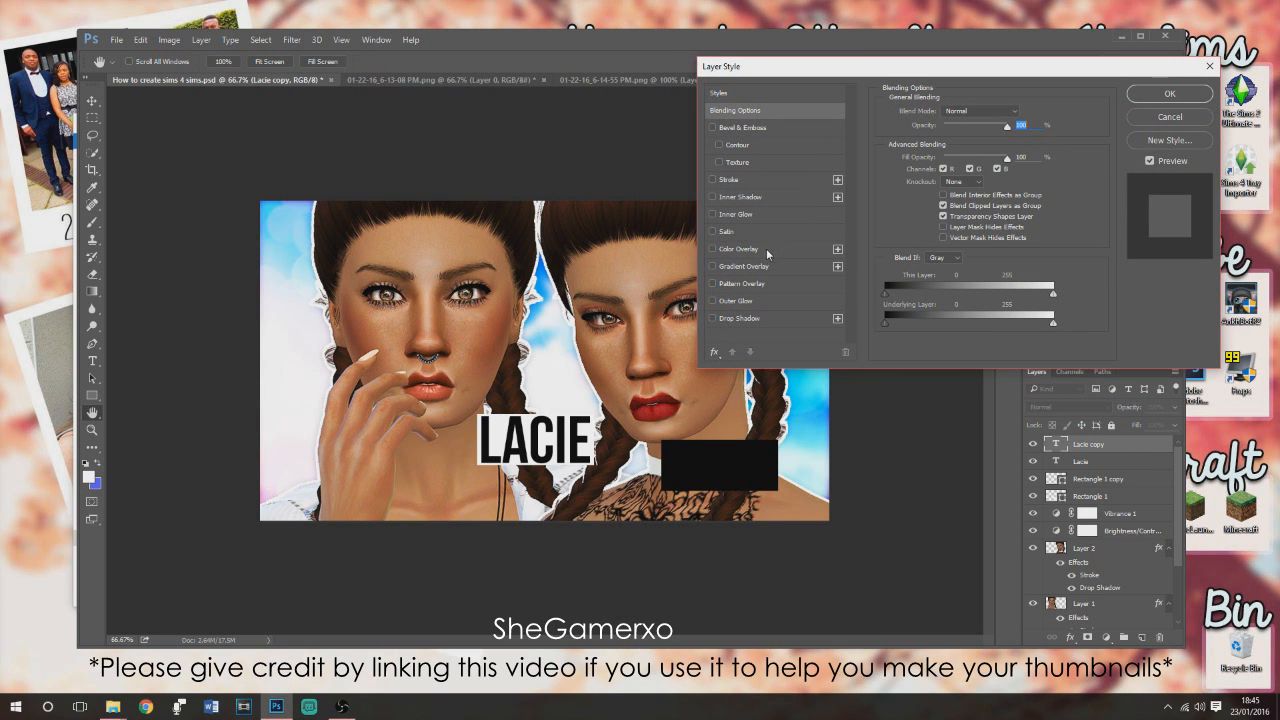
{"action": "left_click", "coordinate": [740, 248]}
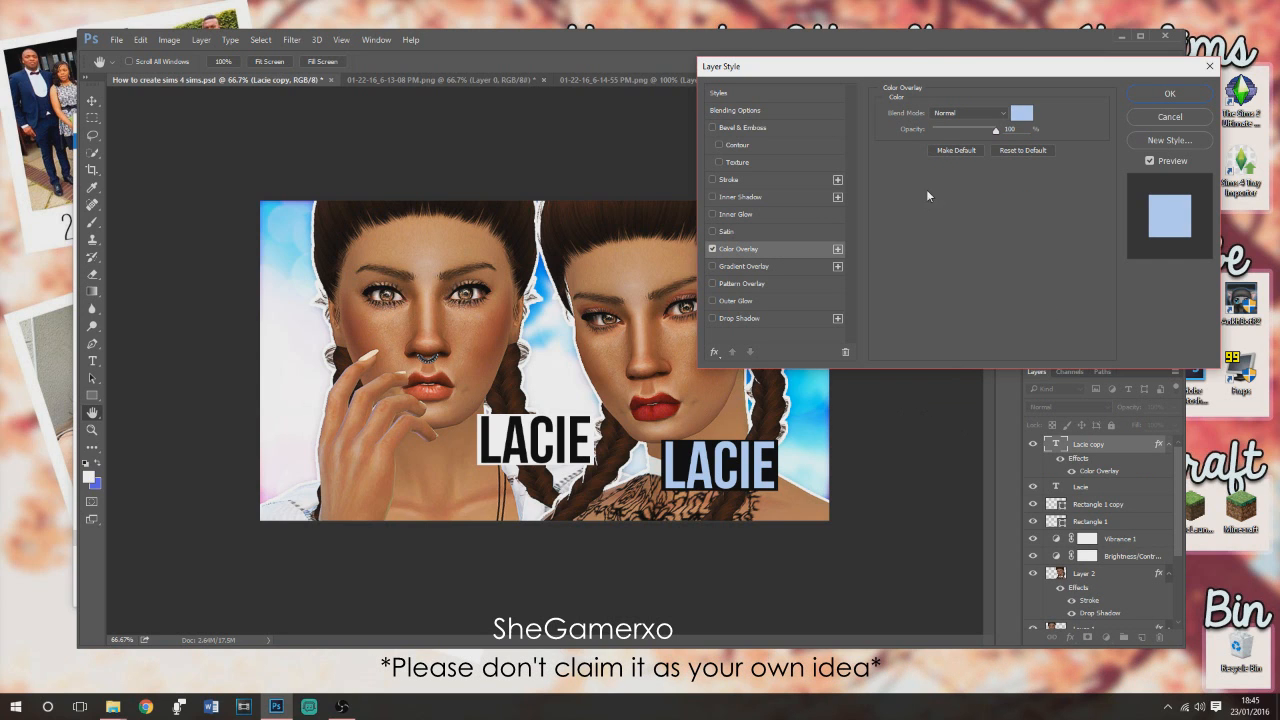
{"action": "left_click", "coordinate": [1022, 113]}
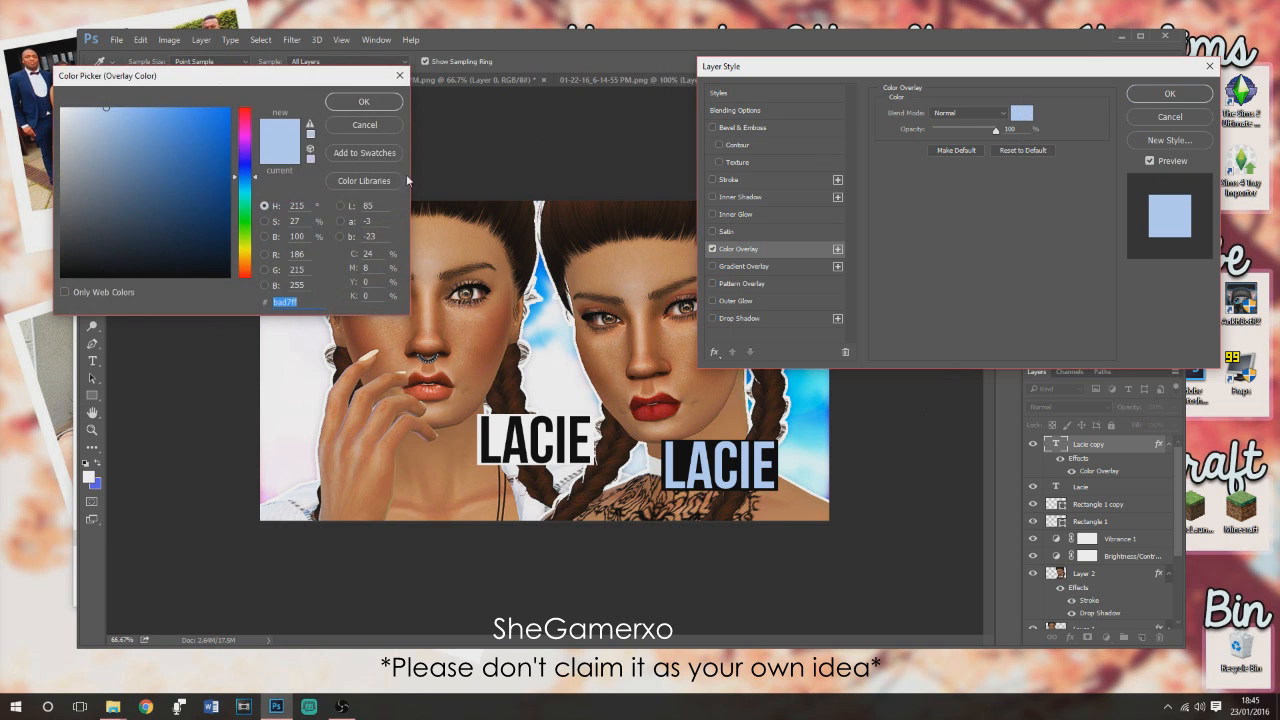
{"action": "left_click_drag", "start_coordinate": [247, 192], "coordinate": [247, 200]}
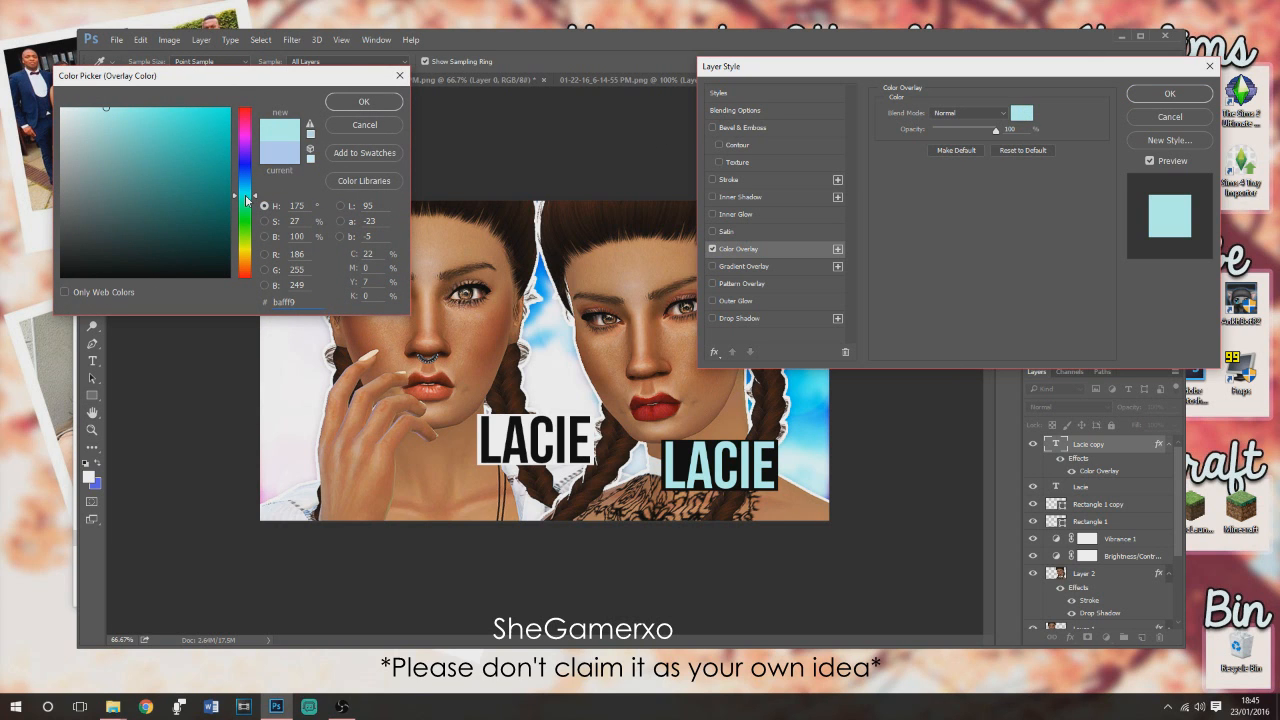
{"action": "left_click", "coordinate": [362, 104]}
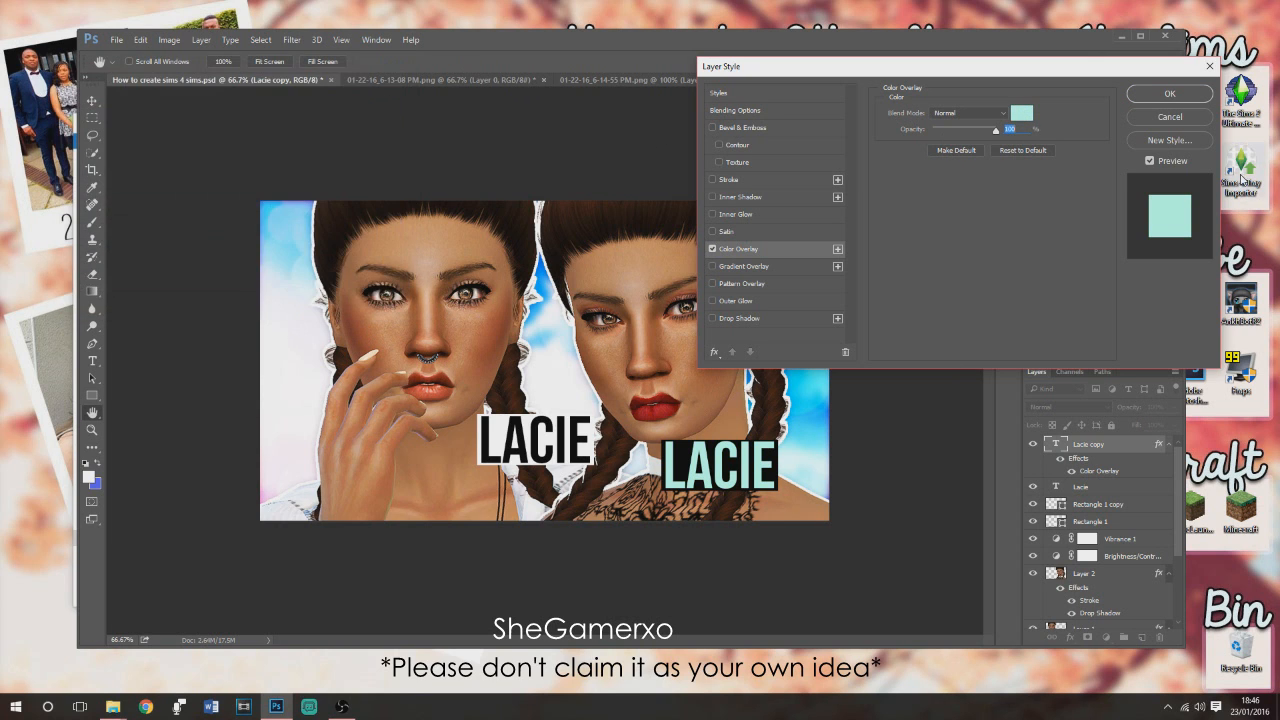
{"action": "left_click", "coordinate": [1170, 94]}
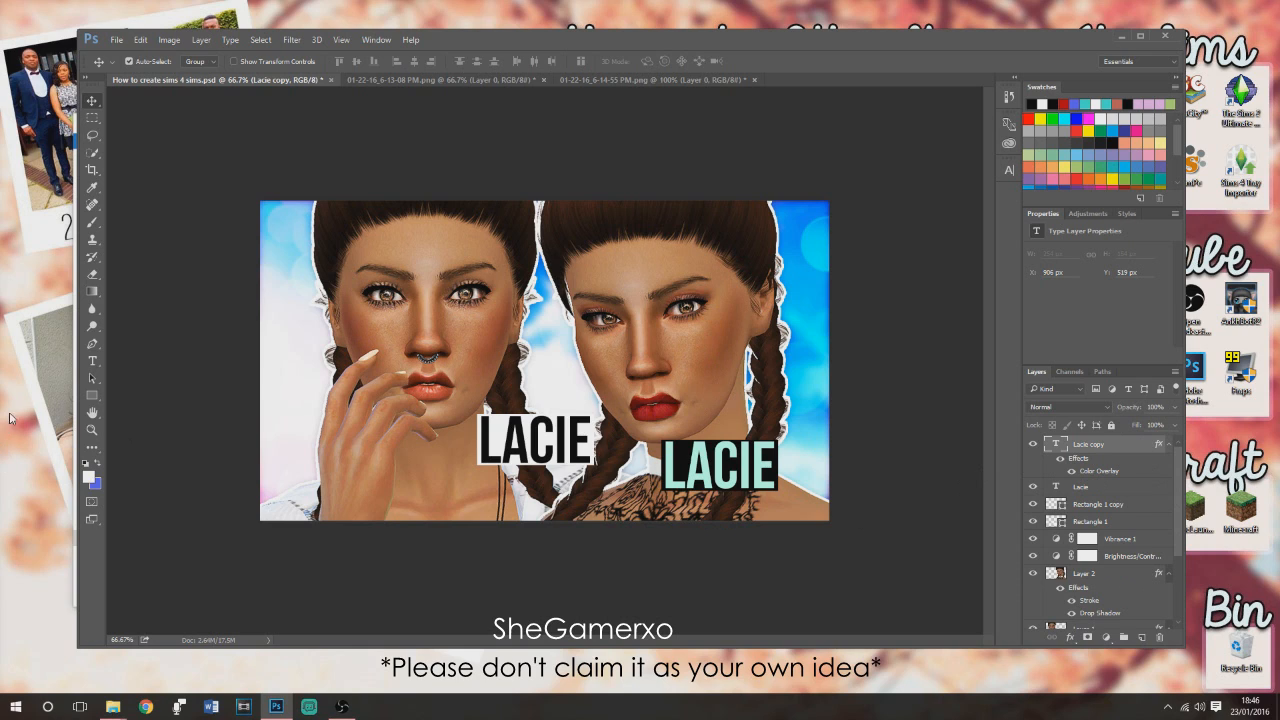
Replace the copied name text on the black rectangle with the Sim's surname.
{"action": "left_click", "coordinate": [93, 360]}
{"action": "left_click_drag", "start_coordinate": [669, 462], "coordinate": [774, 476]}
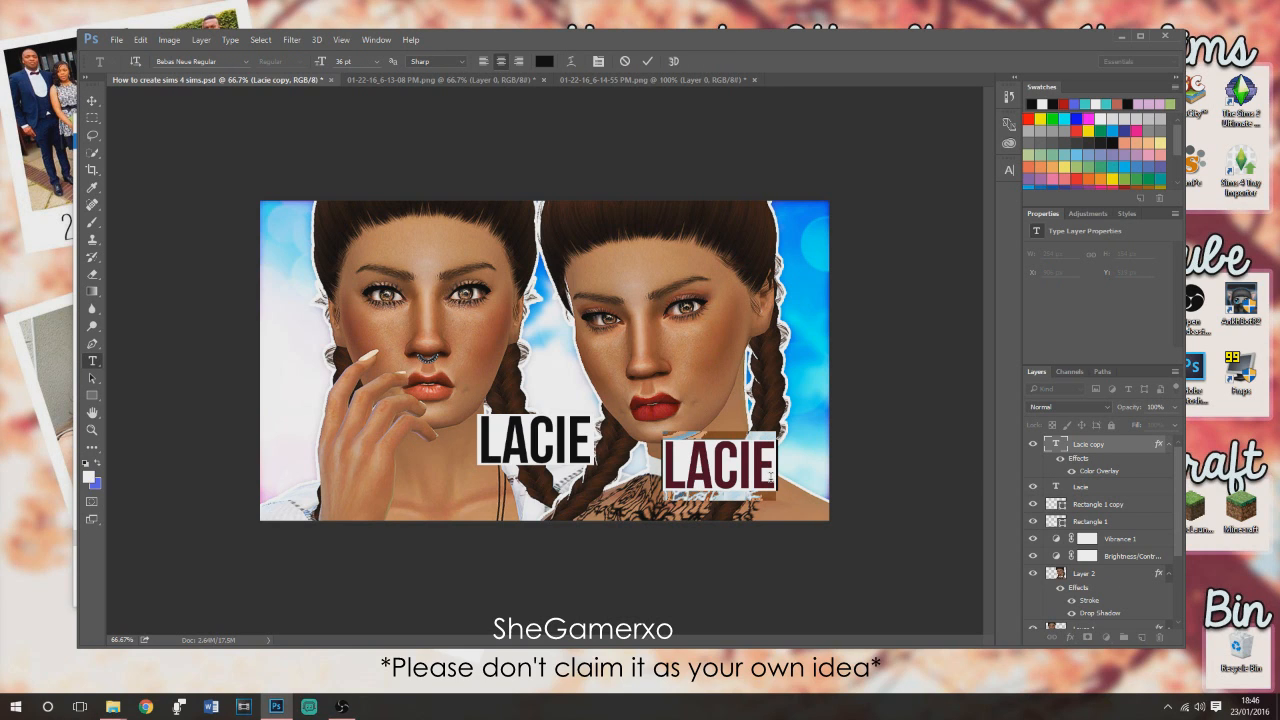
{"action": "type", "text": "Browne"}
{"action": "left_click", "coordinate": [93, 101]}
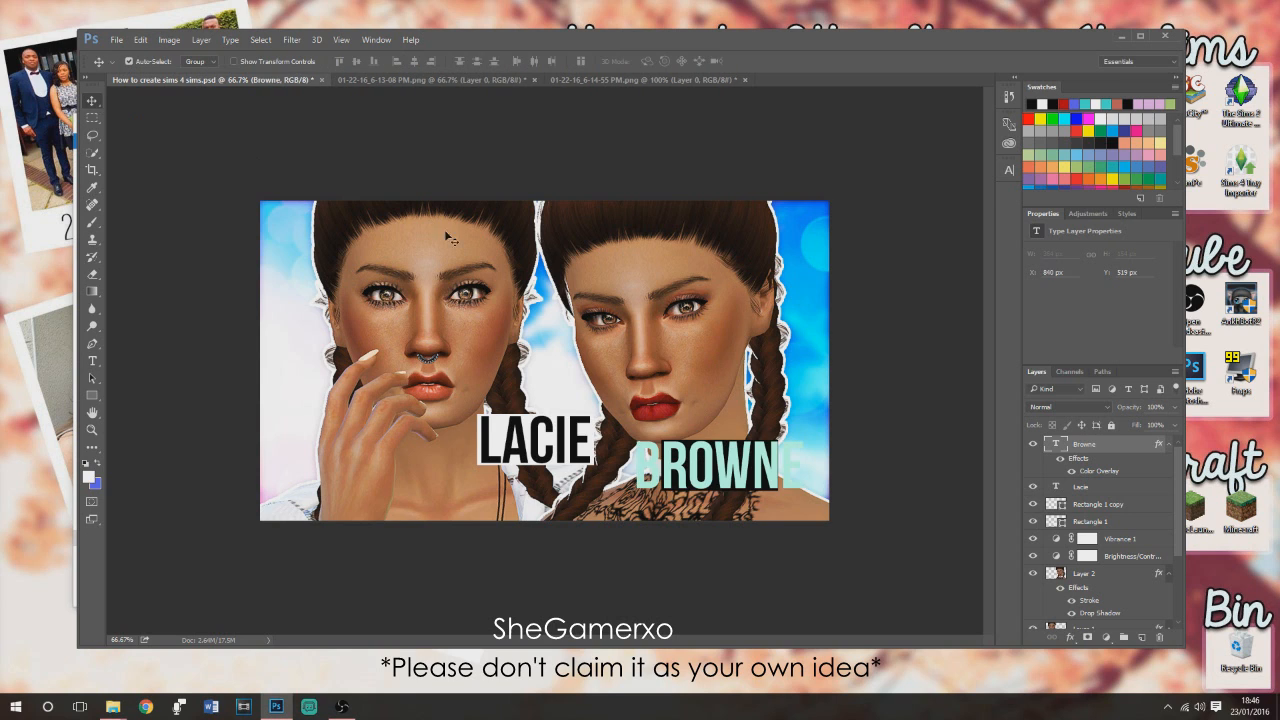
Widen the black rectangle on both sides to about 395 px so it frames the surname, and apply the transformation.
{"action": "left_click", "coordinate": [1129, 507]}
{"action": "key", "text": "ctrl+t"}
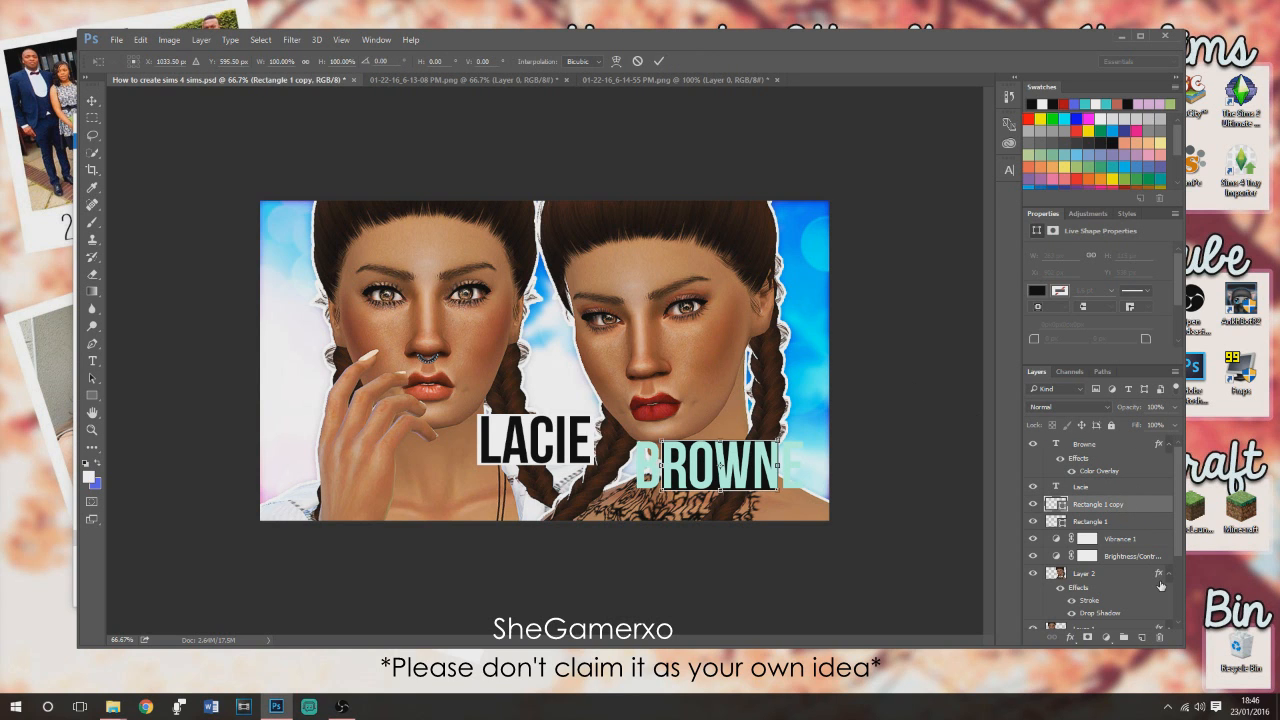
{"action": "key", "text": "ctrl+plus"}
{"action": "key", "text": "ctrl+plus"}
{"action": "scroll", "coordinate": [1160, 560], "scroll_direction": "down", "scroll_amount": 2}
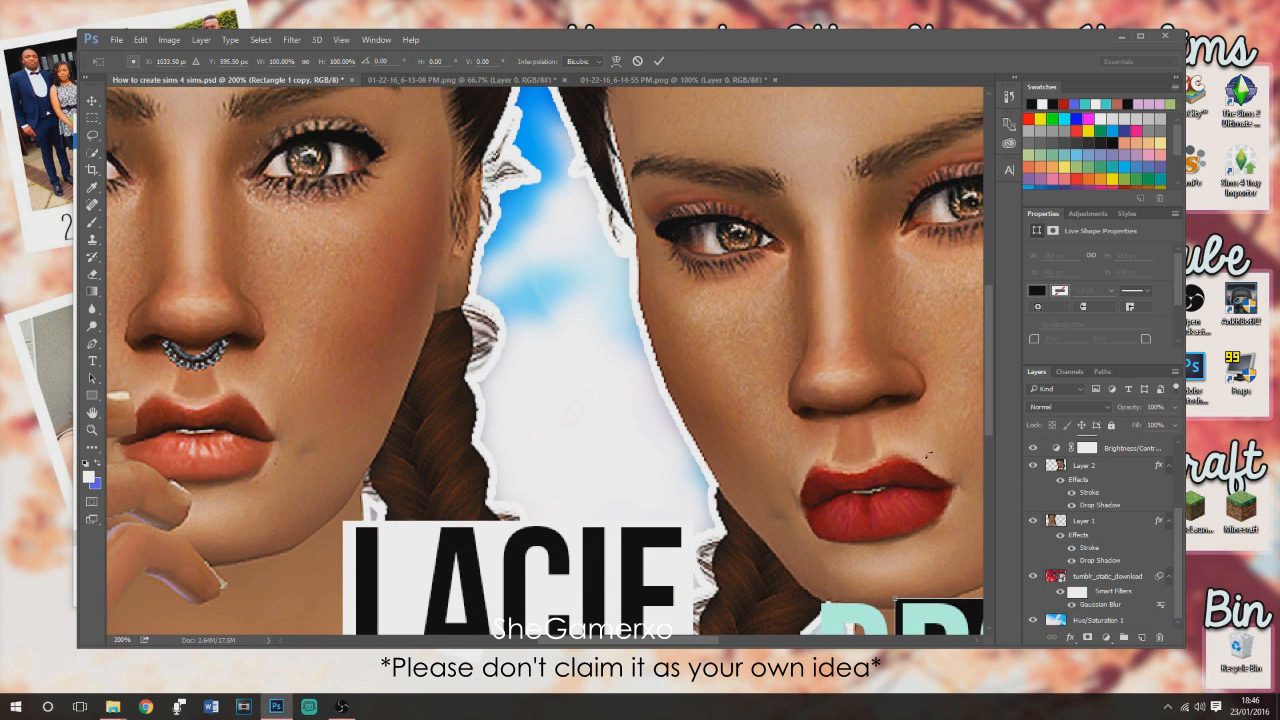
{"action": "scroll", "coordinate": [1002, 375], "scroll_direction": "down", "scroll_amount": 5}
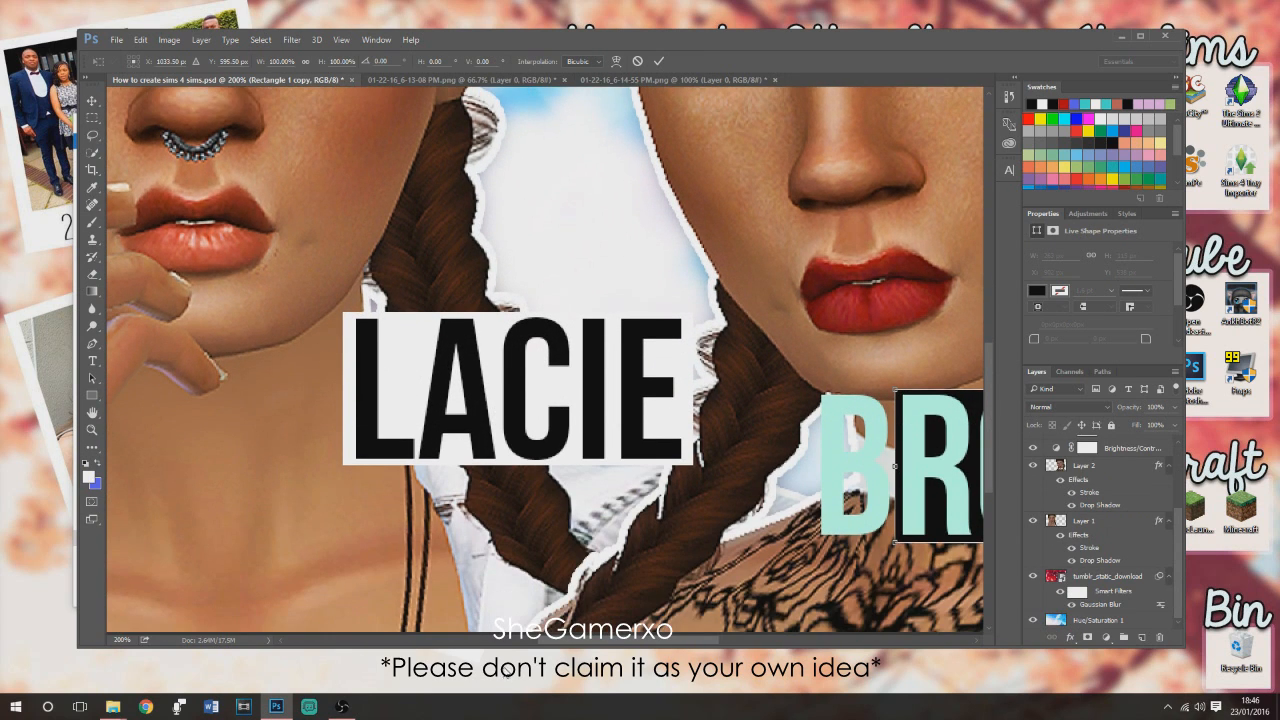
{"action": "scroll", "coordinate": [595, 651], "scroll_direction": "right", "scroll_amount": 10}
{"action": "left_click_drag", "start_coordinate": [493, 466], "coordinate": [407, 463]}
{"action": "left_click_drag", "start_coordinate": [848, 473], "coordinate": [927, 467]}
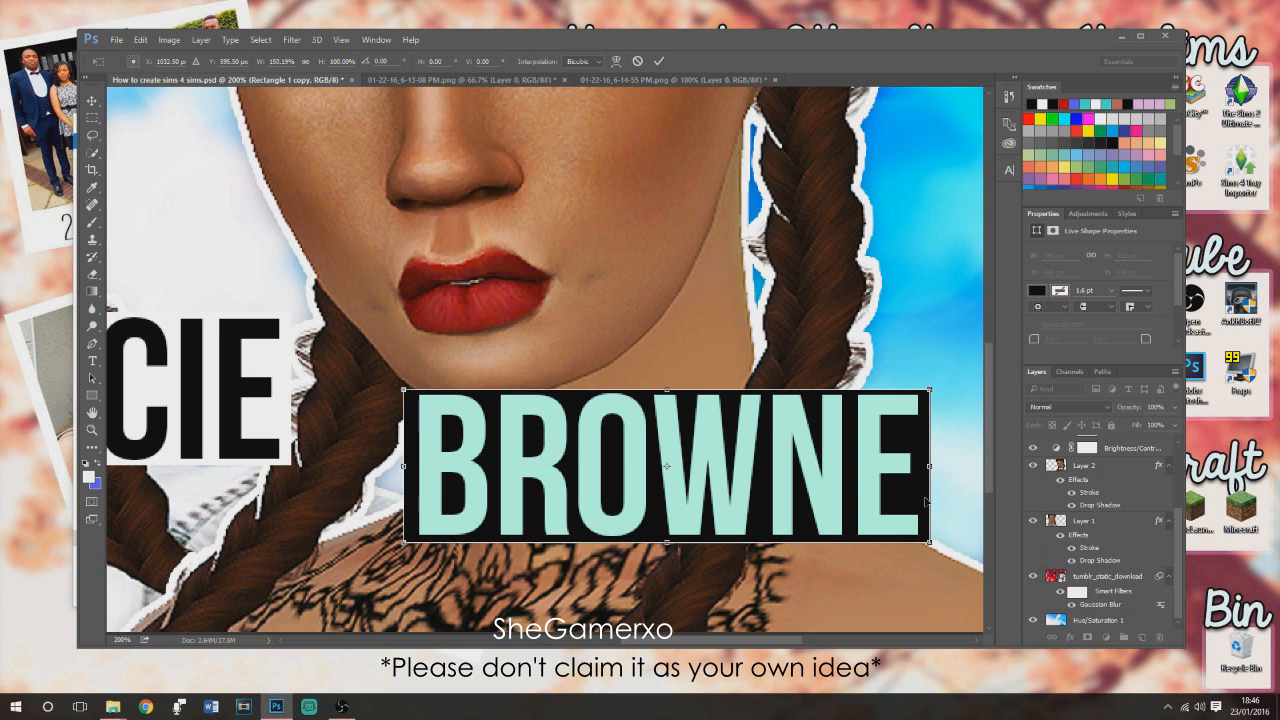
{"action": "key", "text": "ctrl+minus"}
{"action": "key", "text": "ctrl+minus"}
{"action": "left_click", "coordinate": [92, 101]}
{"action": "left_click", "coordinate": [586, 276]}
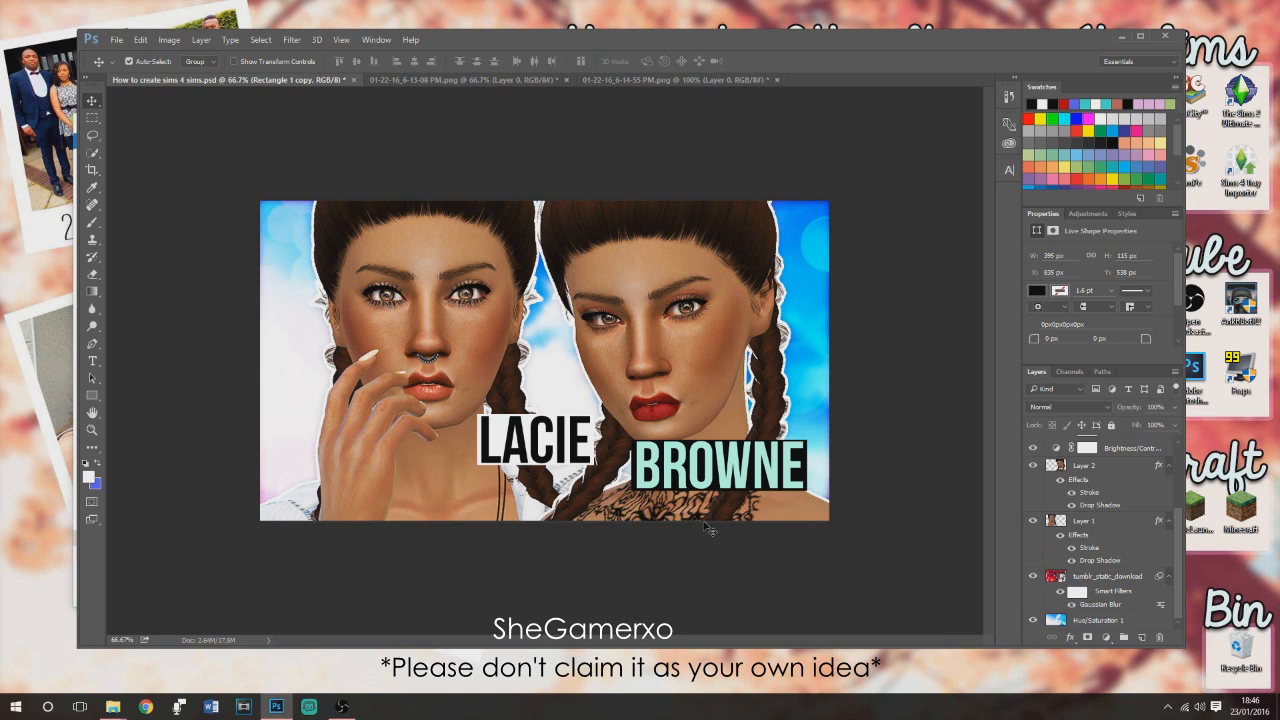
Move the first-name text and its white rectangle together about 20 px to the right.
{"action": "scroll", "coordinate": [1100, 520], "scroll_direction": "up", "scroll_amount": 3}
{"action": "left_click", "coordinate": [1106, 522]}
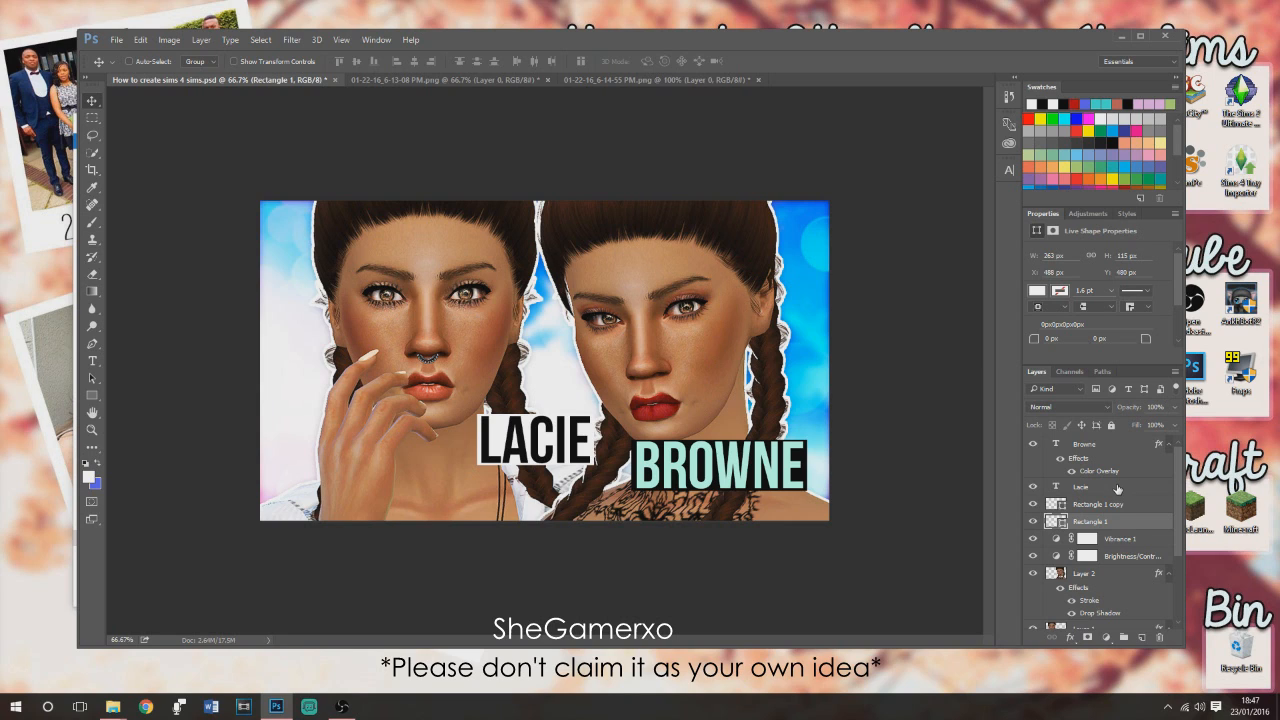
{"action": "left_click", "coordinate": [1118, 488], "text": "ctrl"}
{"action": "mouse_move", "coordinate": [575, 452]}
{"action": "left_mouse_down"}
{"action": "mouse_move", "coordinate": [535, 448]}
{"action": "mouse_move", "coordinate": [572, 446]}
{"action": "left_mouse_up"}
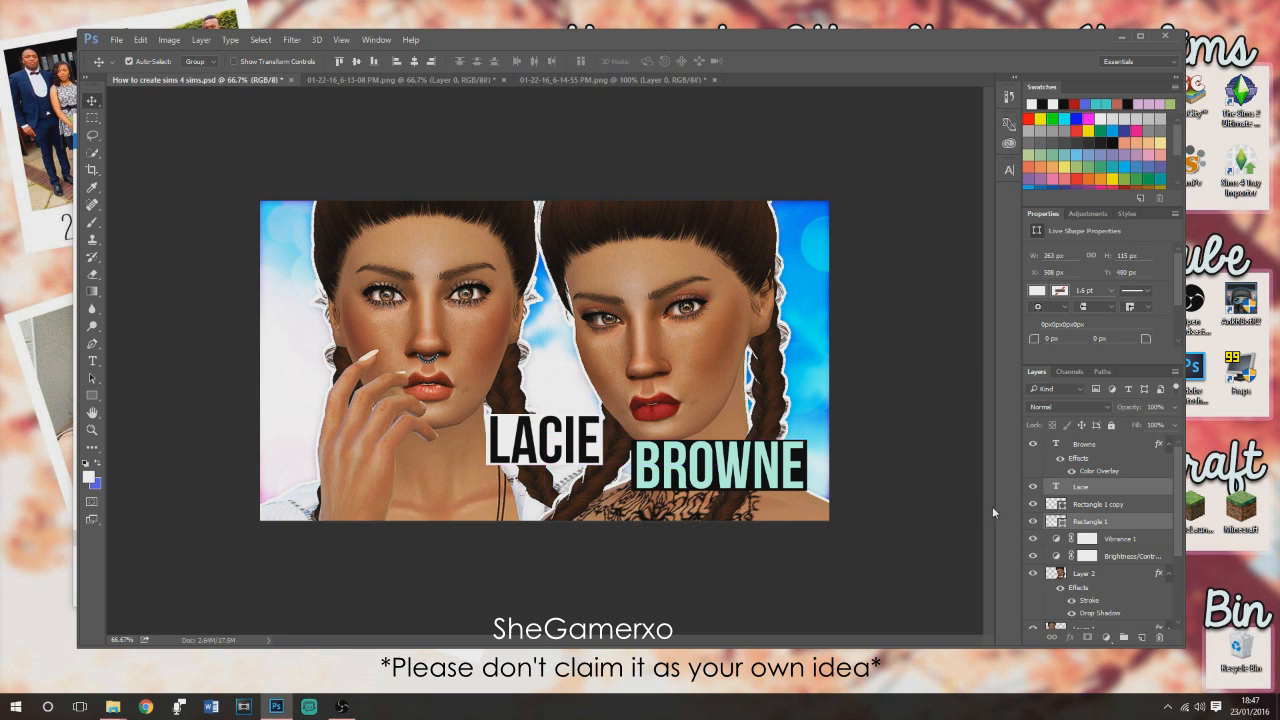
Move the surname text and its black rectangle together so they sit centred directly beneath the first-name label.
{"action": "left_click", "coordinate": [1126, 506]}
{"action": "key", "text": "ctrl"}
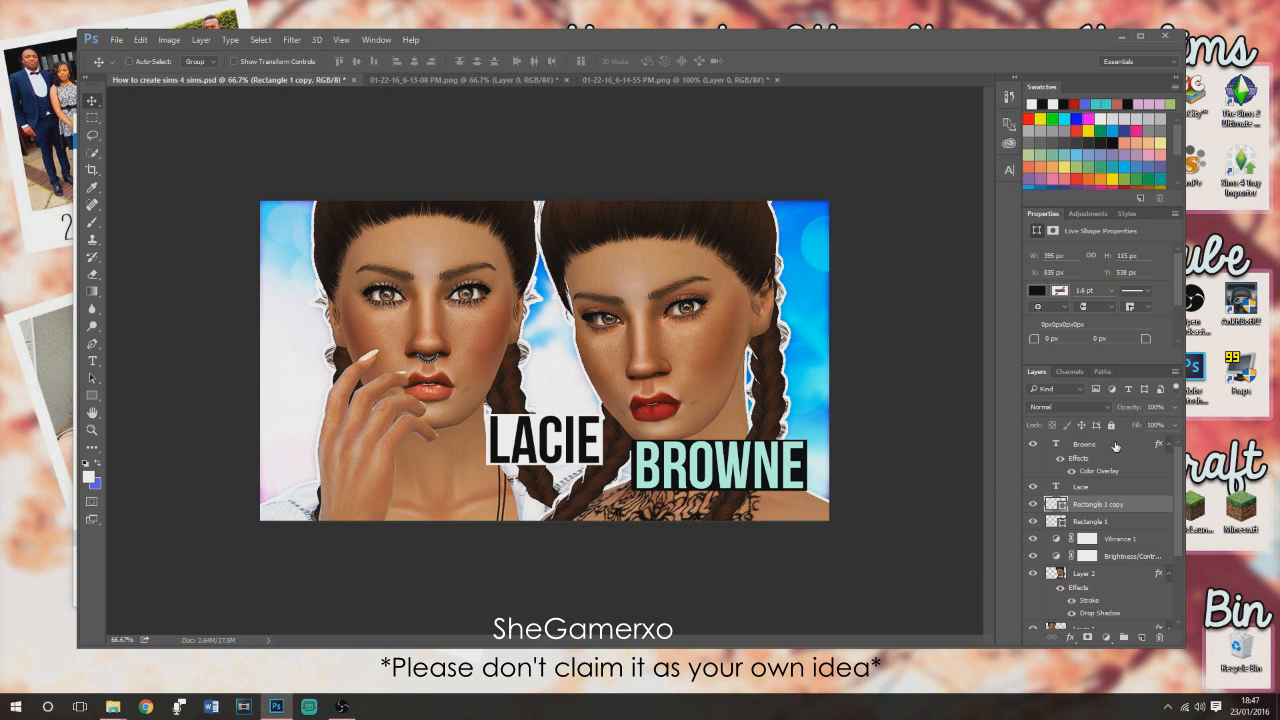
{"action": "left_click", "coordinate": [1116, 446], "text": "ctrl"}
{"action": "left_click_drag", "start_coordinate": [722, 470], "coordinate": [550, 488]}
Select both name texts and both rectangles, scale them together to about 114% wide by 116% high, and centre them horizontally.
{"action": "left_click", "coordinate": [1060, 486]}
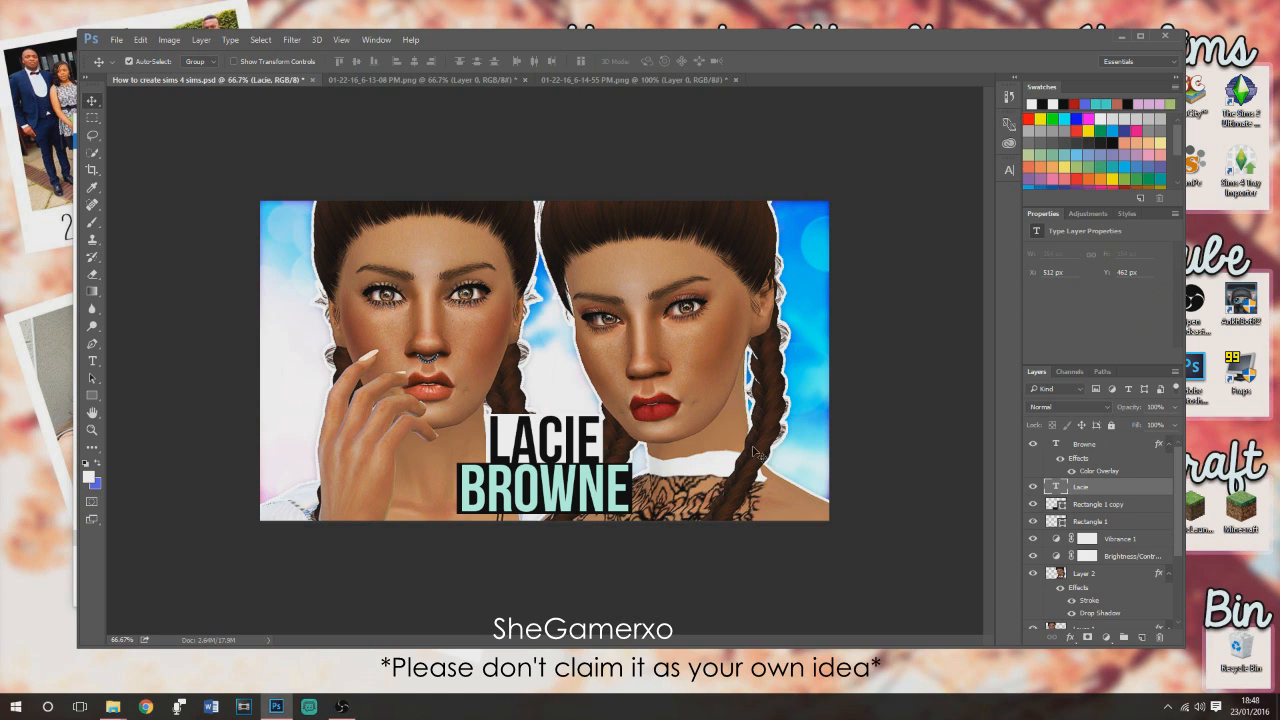
{"action": "left_click", "coordinate": [1108, 506]}
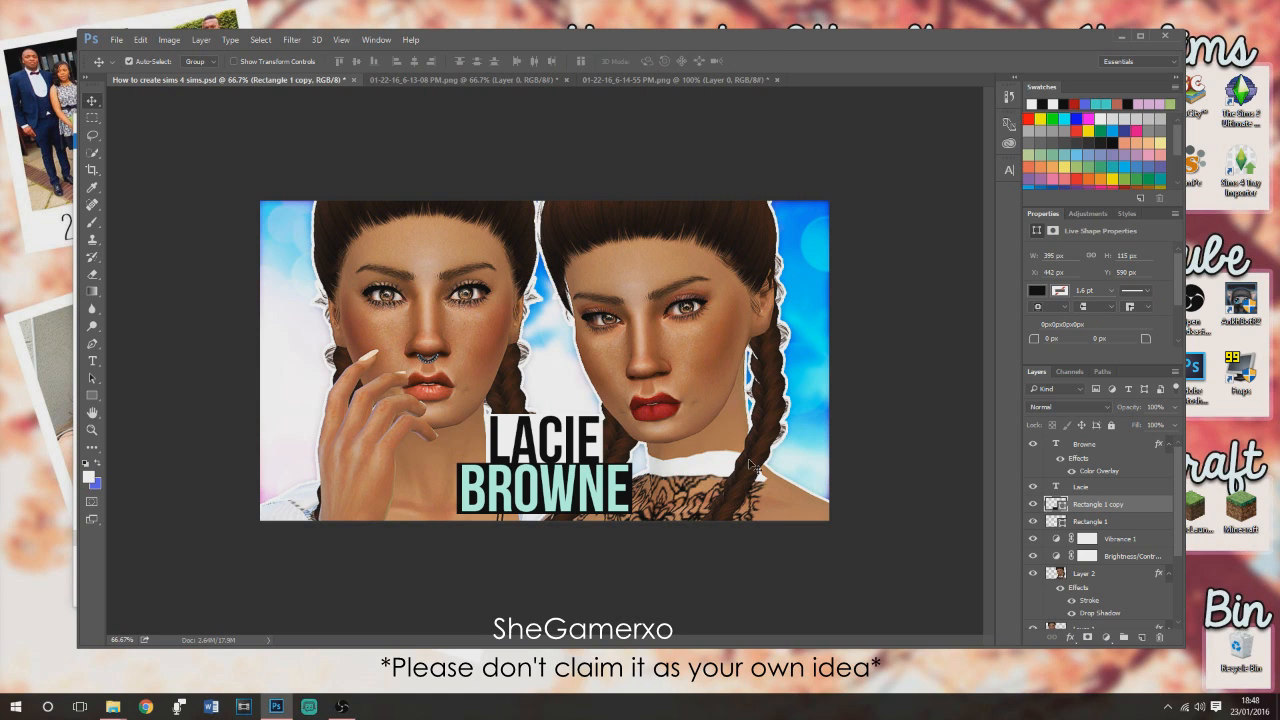
{"action": "left_click", "coordinate": [1125, 522]}
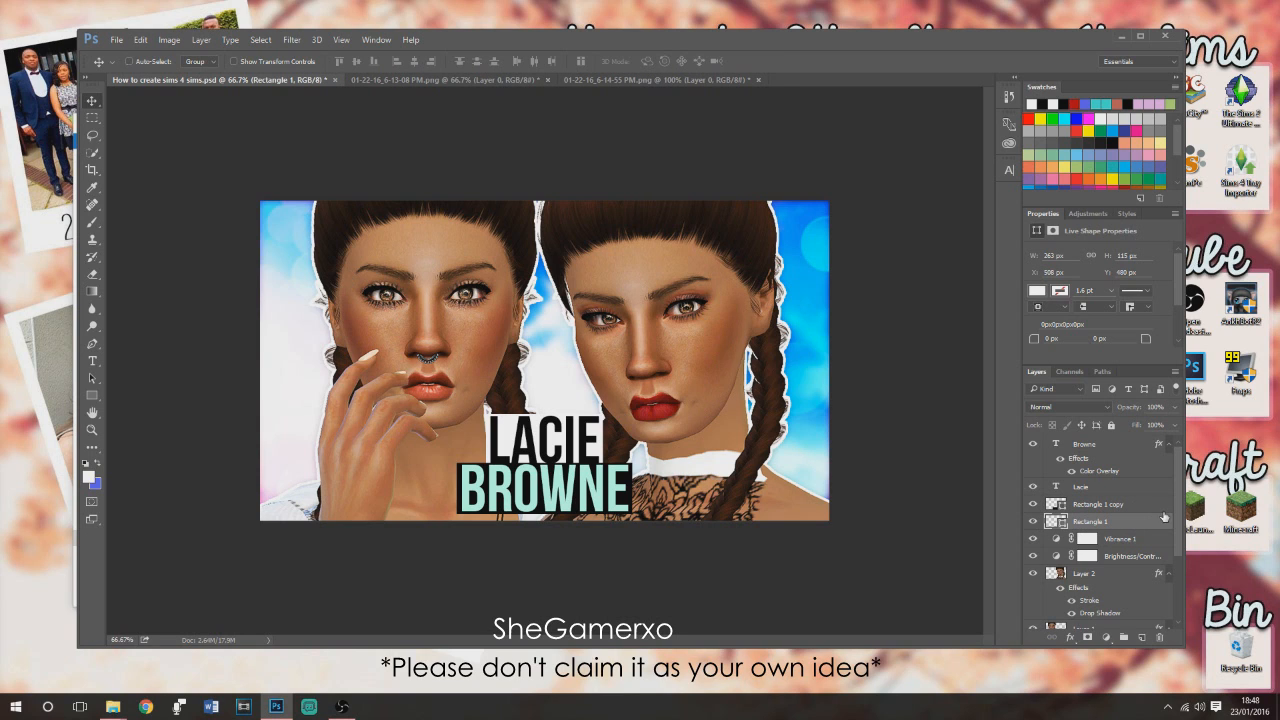
{"action": "left_click", "coordinate": [1152, 504], "text": "ctrl"}
{"action": "left_click", "coordinate": [1150, 487], "text": "ctrl"}
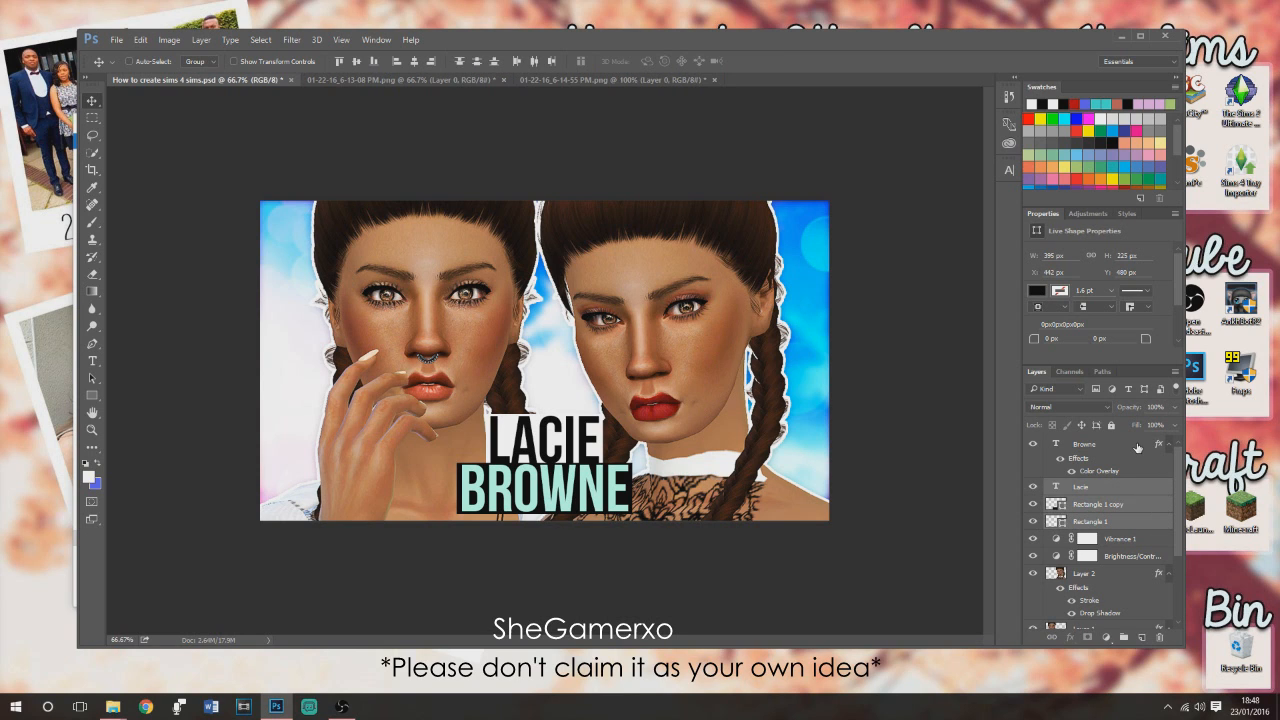
{"action": "left_click", "coordinate": [1138, 445], "text": "ctrl"}
{"action": "key", "text": "ctrl+t"}
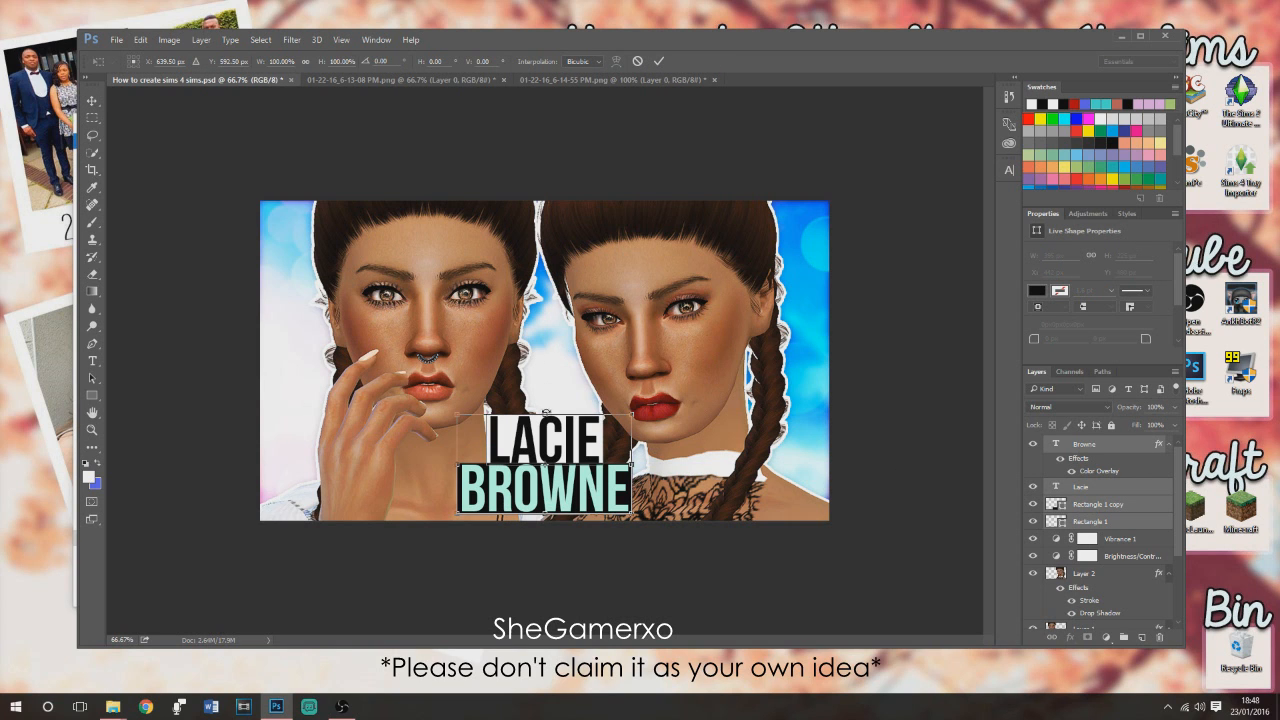
{"action": "mouse_move", "coordinate": [593, 460]}
{"action": "left_mouse_down"}
{"action": "mouse_move", "coordinate": [565, 468]}
{"action": "mouse_move", "coordinate": [604, 444]}
{"action": "mouse_move", "coordinate": [597, 452]}
{"action": "left_mouse_up"}
{"action": "left_click_drag", "start_coordinate": [595, 454], "coordinate": [656, 397]}
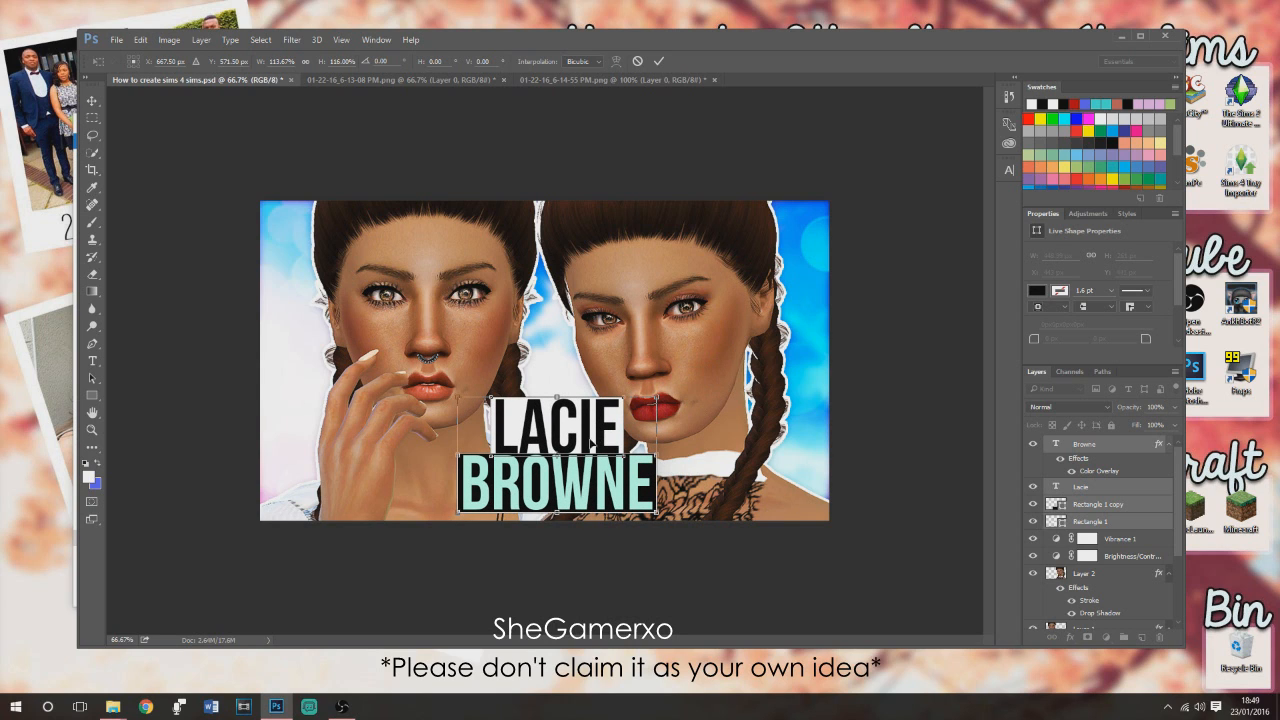
{"action": "left_click_drag", "start_coordinate": [575, 449], "coordinate": [557, 449]}
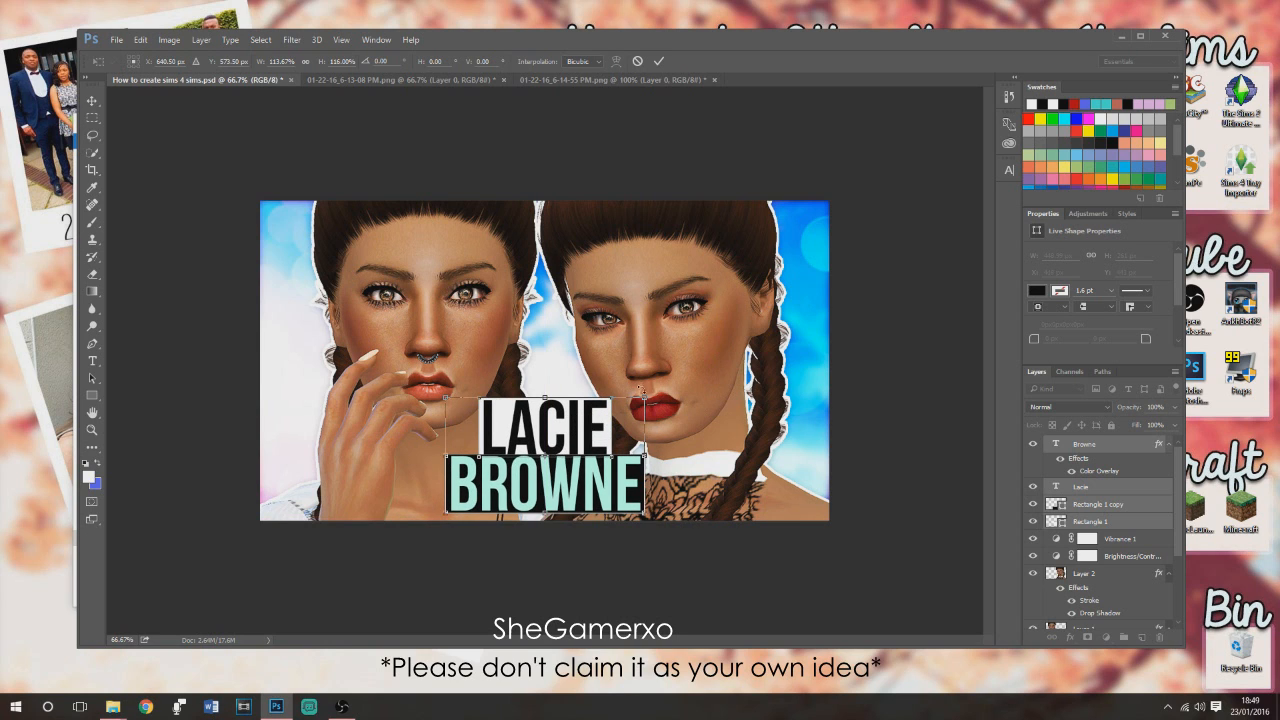
Adjust the label group's scale to 106%, rotate it about 7.35° counter-clockwise, and apply the transformation.
{"action": "mouse_move", "coordinate": [643, 398]}
{"action": "left_mouse_down"}
{"action": "mouse_move", "coordinate": [626, 410]}
{"action": "mouse_move", "coordinate": [672, 388]}
{"action": "mouse_move", "coordinate": [646, 367]}
{"action": "mouse_move", "coordinate": [662, 376]}
{"action": "mouse_move", "coordinate": [651, 384]}
{"action": "left_mouse_up"}
{"action": "left_click_drag", "start_coordinate": [573, 483], "coordinate": [571, 477]}
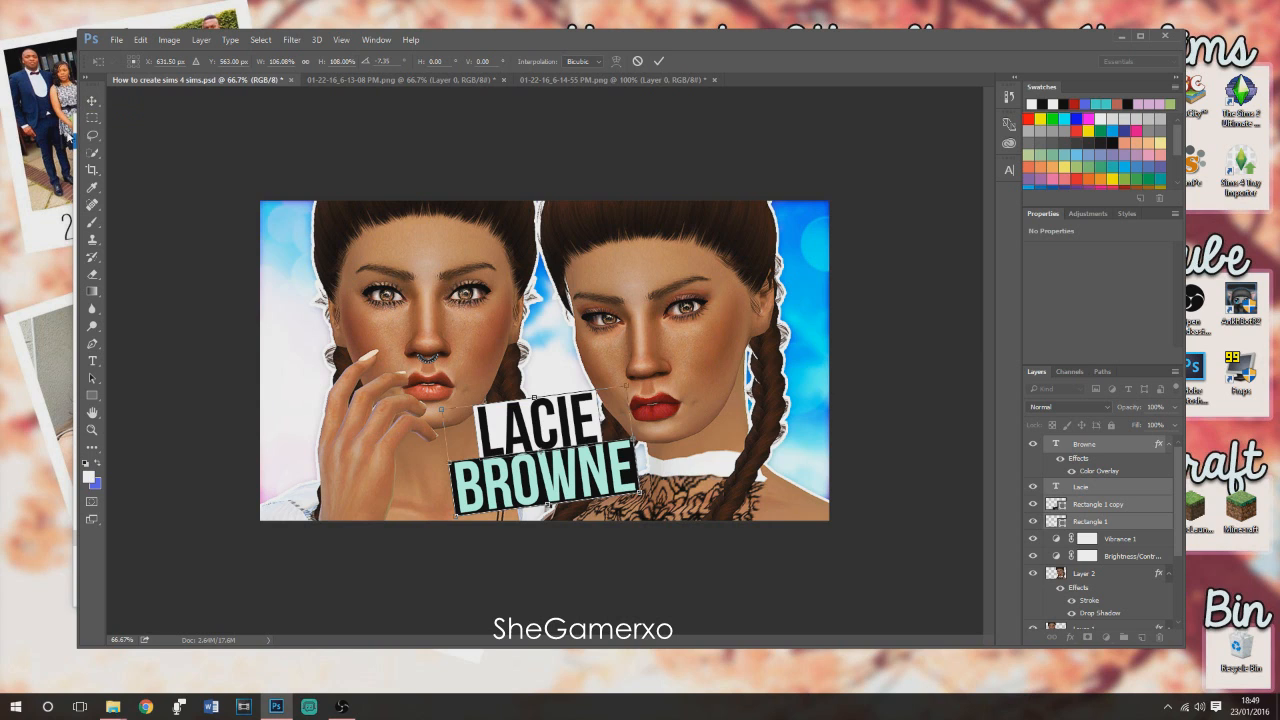
{"action": "left_click", "coordinate": [92, 101]}
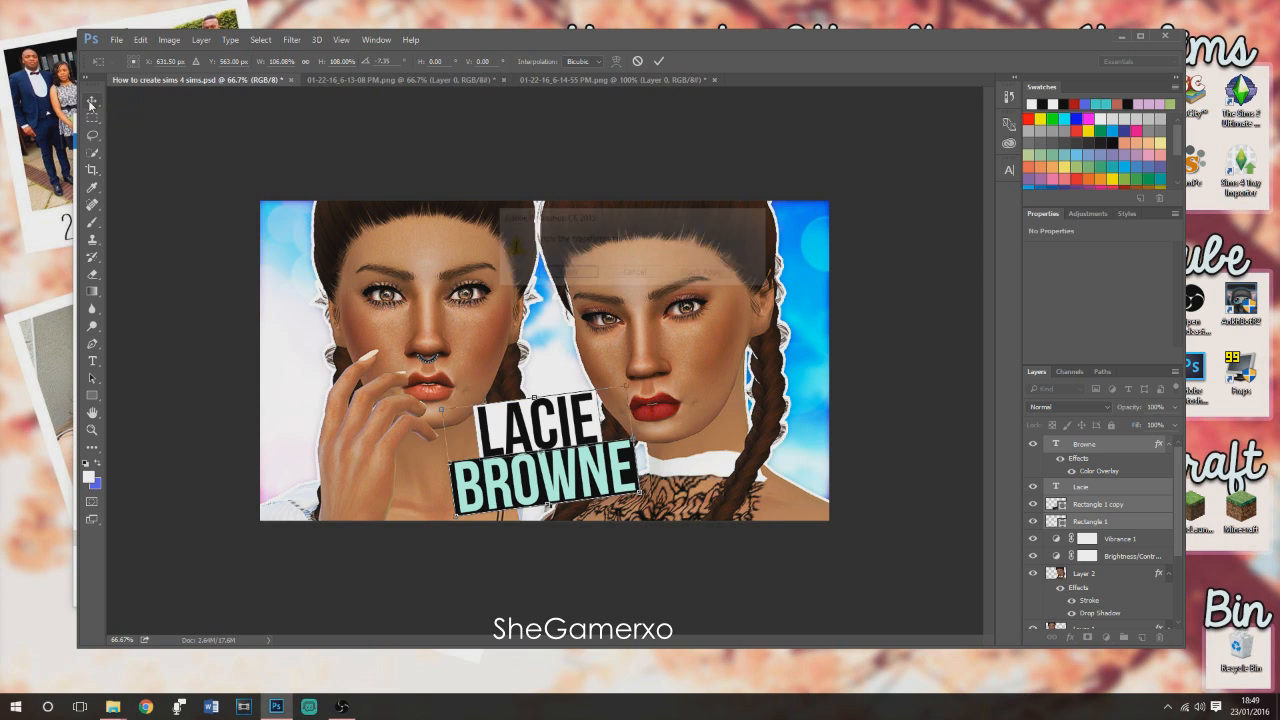
{"action": "left_click", "coordinate": [564, 273]}
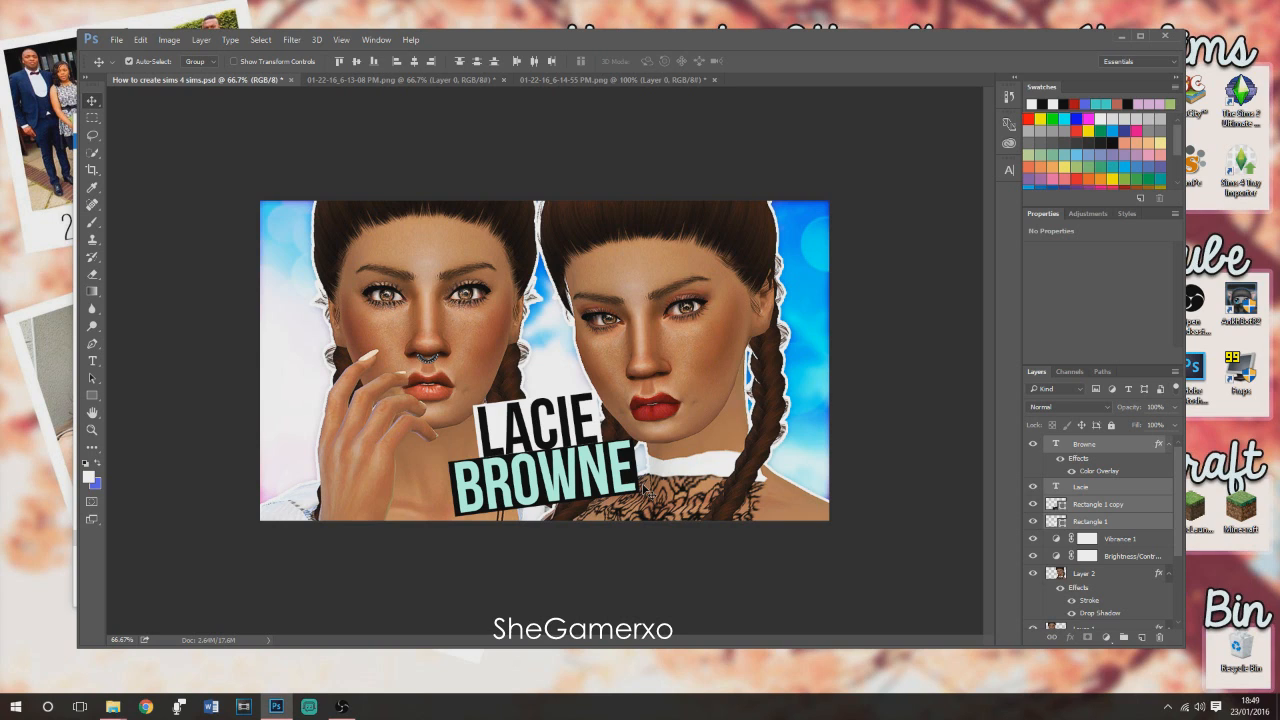
Draw an unfilled rectangle with a white stroke, about 1255 × 694 px, just inside the canvas edges above the tumblr_static_download layer.
{"action": "scroll", "coordinate": [1100, 515], "scroll_direction": "down", "scroll_amount": 3}
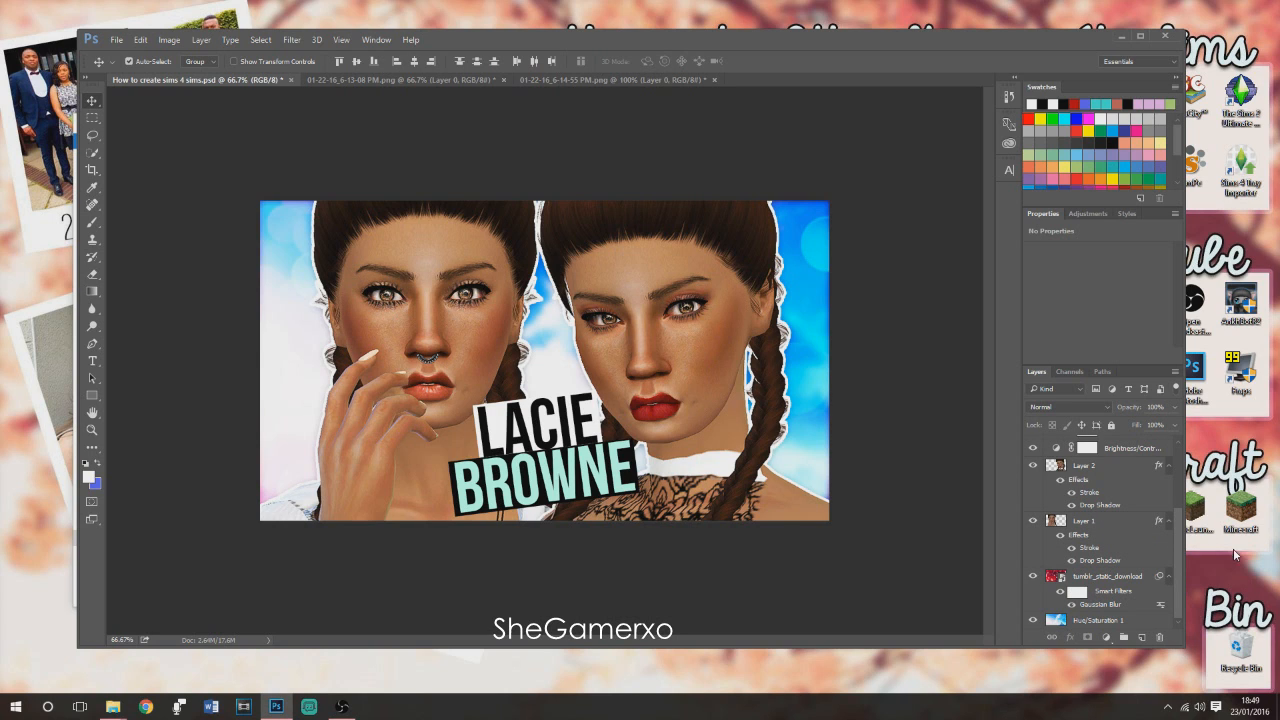
{"action": "left_click", "coordinate": [1145, 580]}
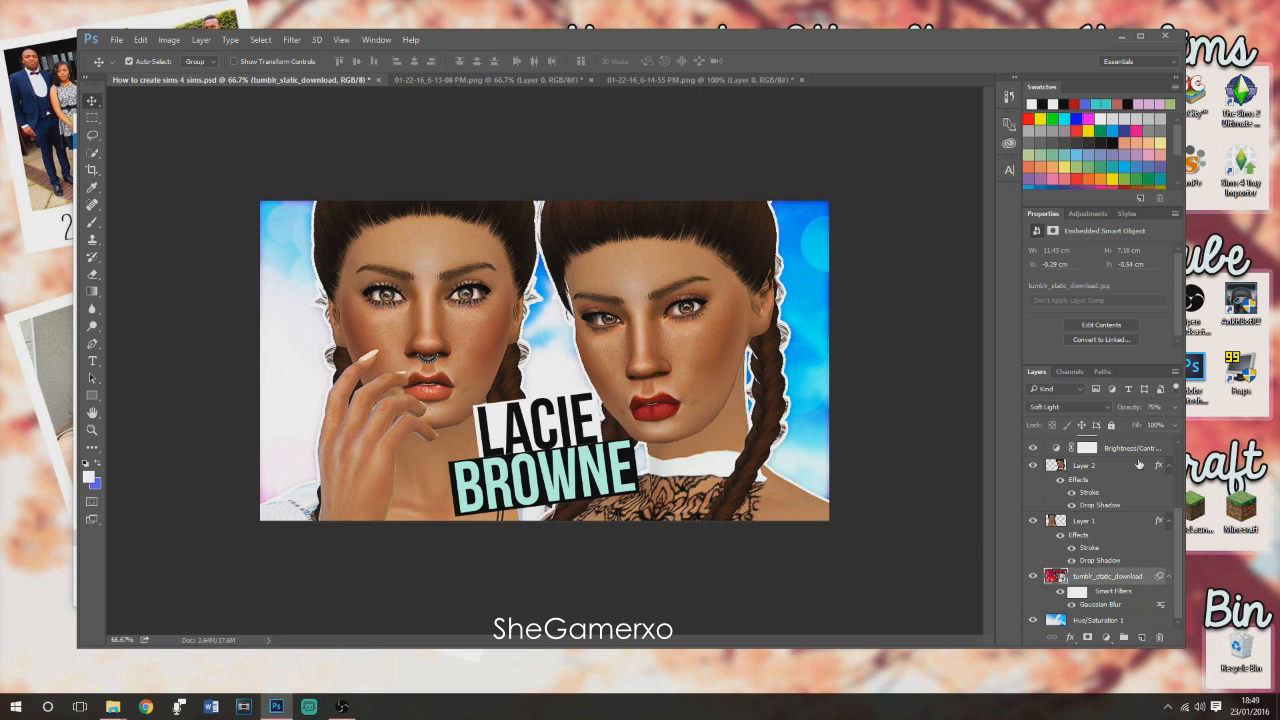
{"action": "left_click", "coordinate": [92, 396]}
{"action": "left_click", "coordinate": [201, 62]}
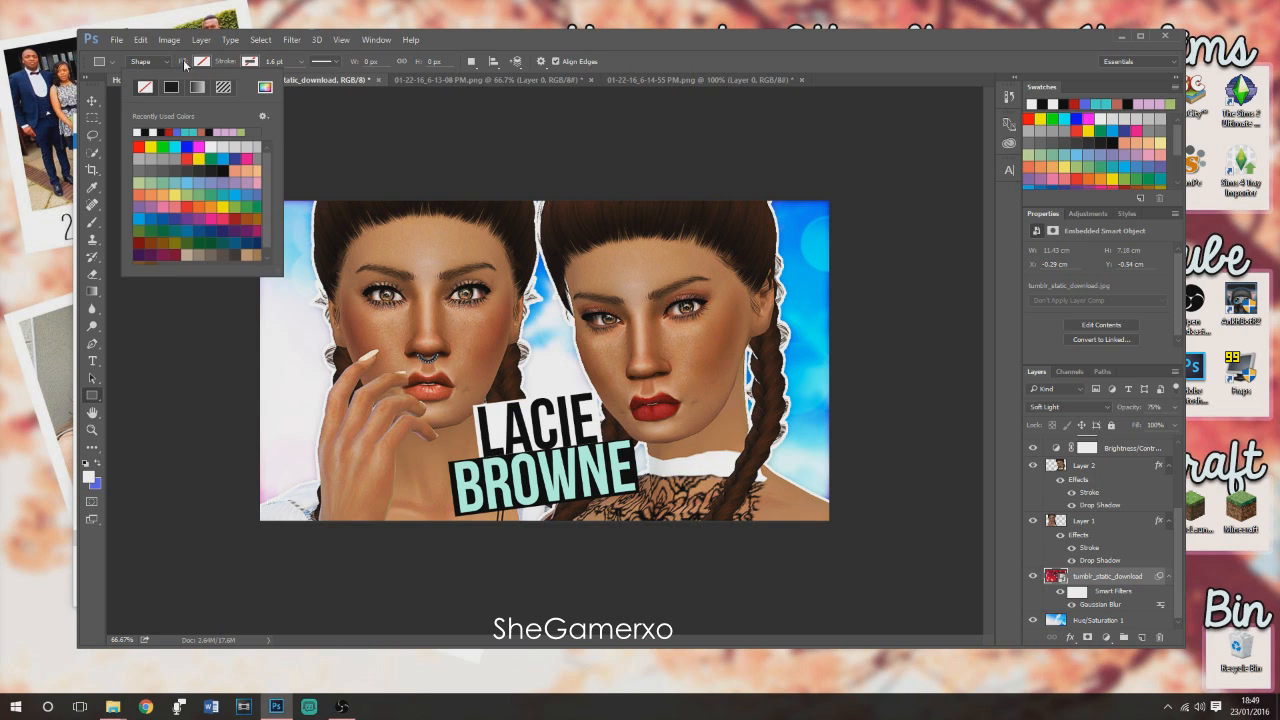
{"action": "left_click", "coordinate": [250, 63]}
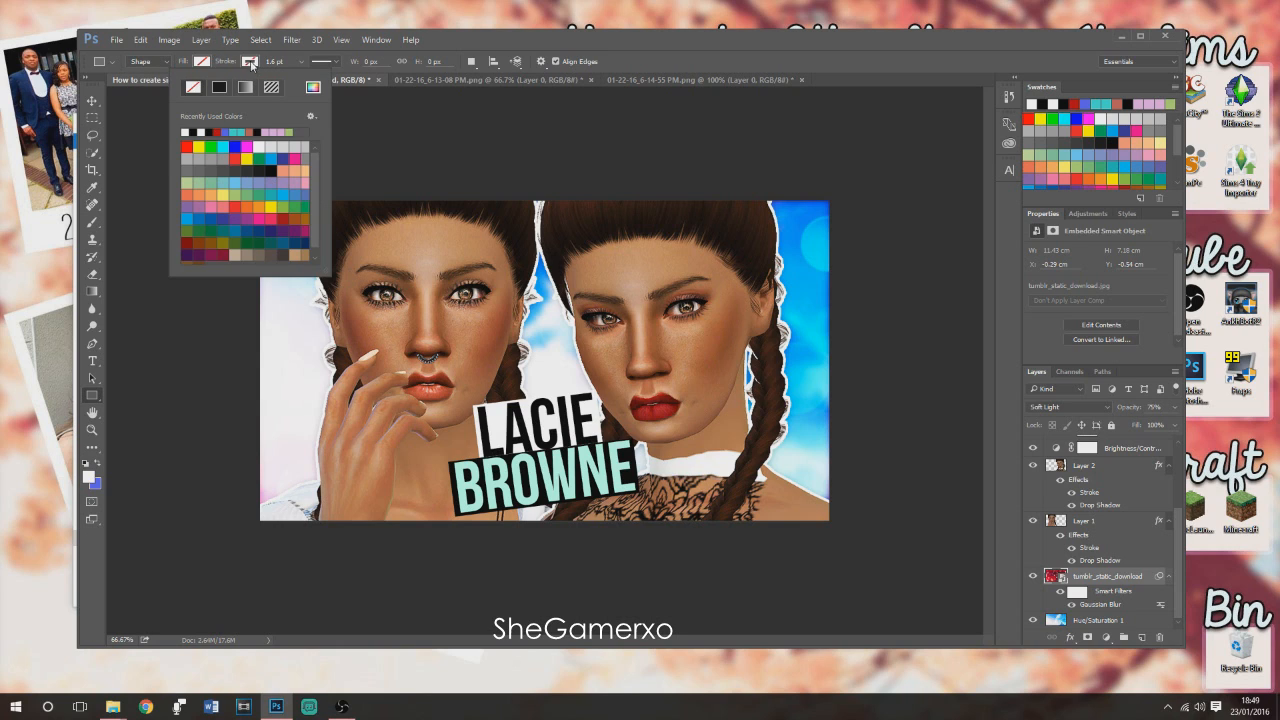
{"action": "left_click", "coordinate": [188, 128]}
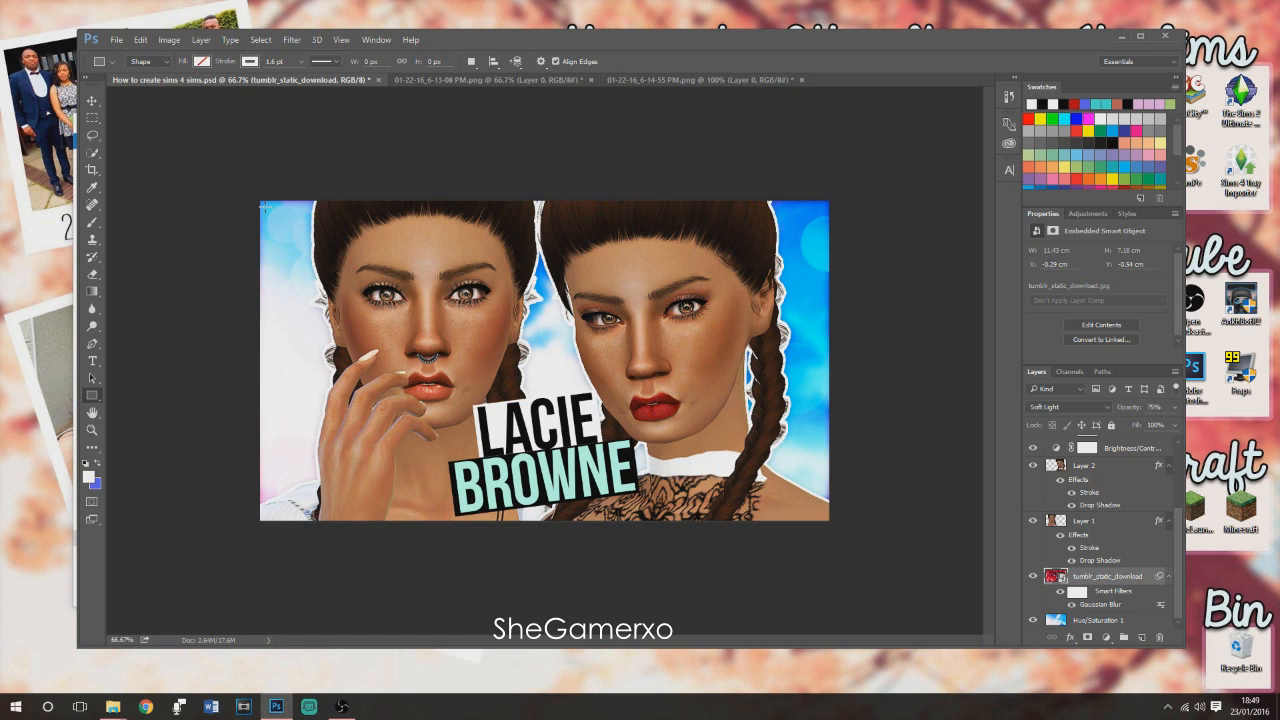
{"action": "left_click_drag", "start_coordinate": [265, 207], "coordinate": [820, 514]}
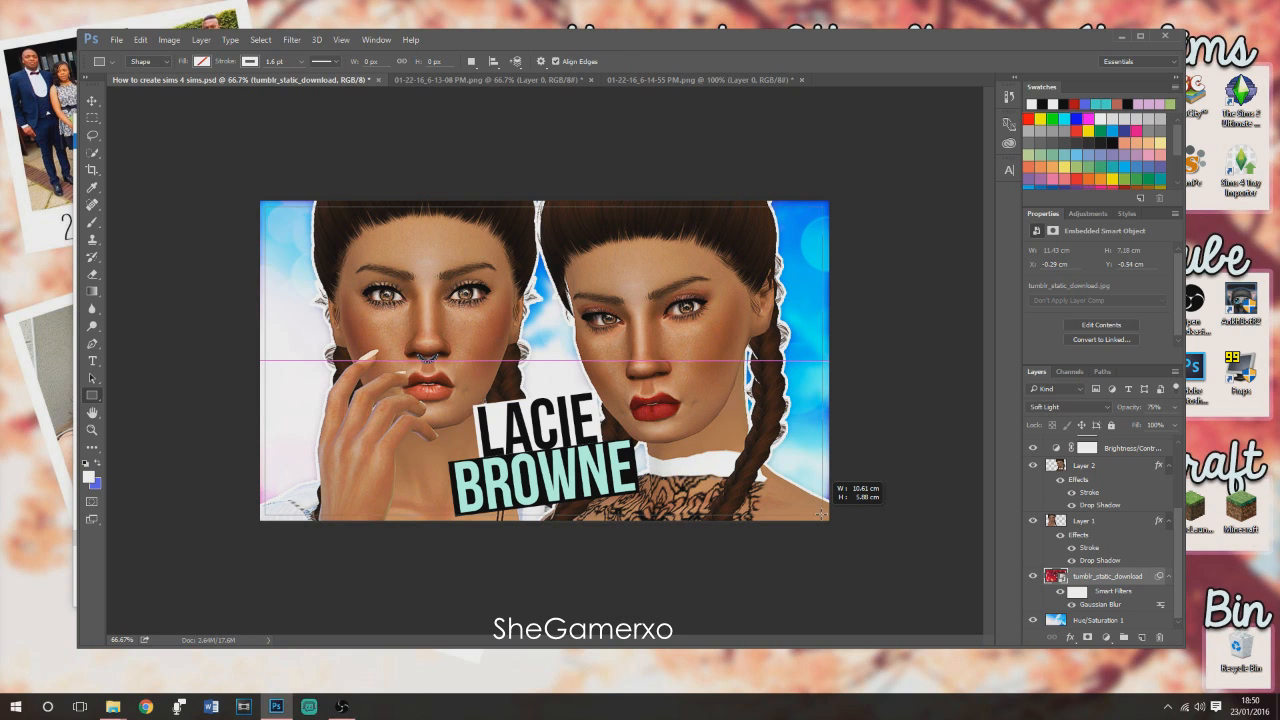
{"action": "left_click_drag", "start_coordinate": [820, 514], "coordinate": [822, 514]}
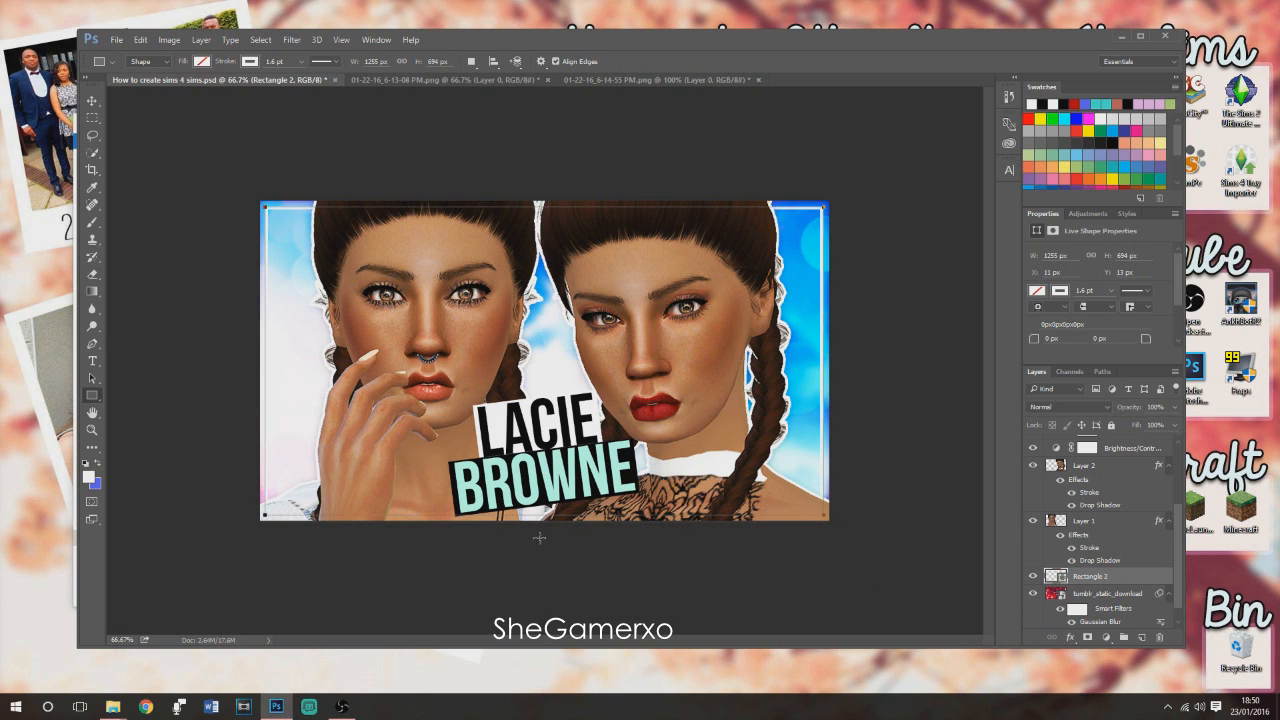
{"action": "left_click", "coordinate": [91, 101]}
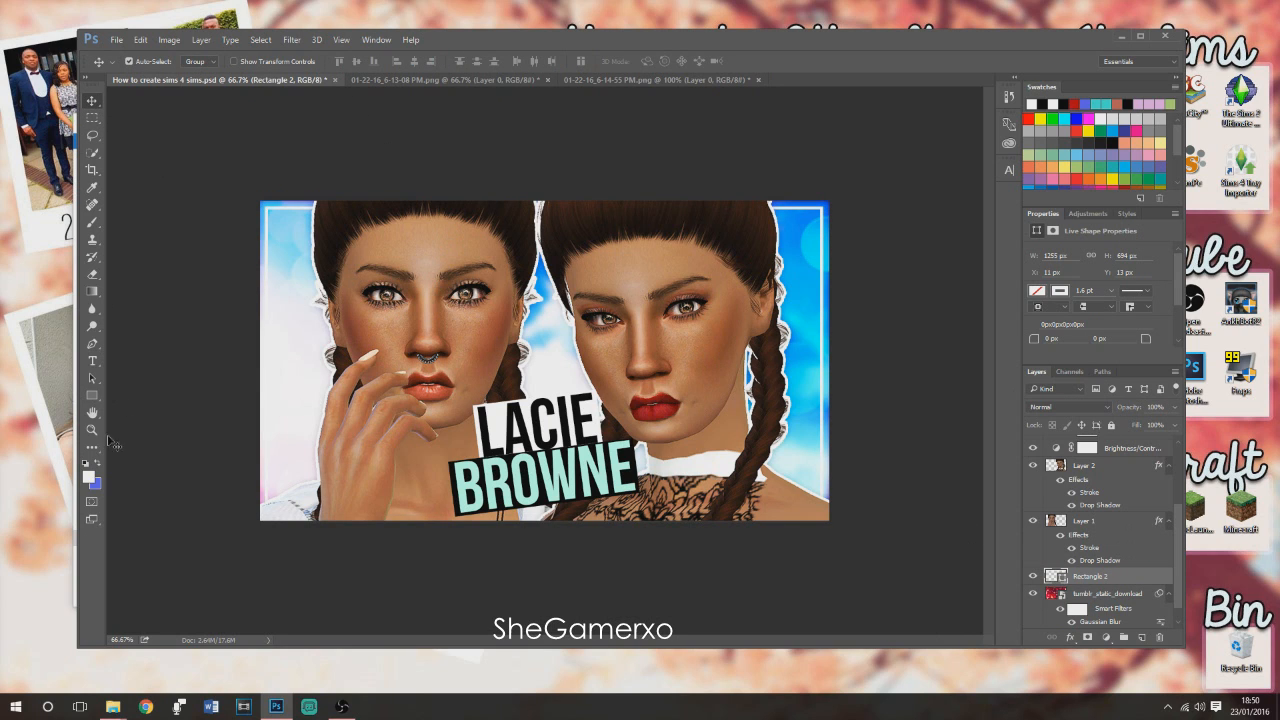
Set the white frame's stroke width to 2.6 pt and its layer blend mode to Overlay.
{"action": "left_click", "coordinate": [91, 396]}
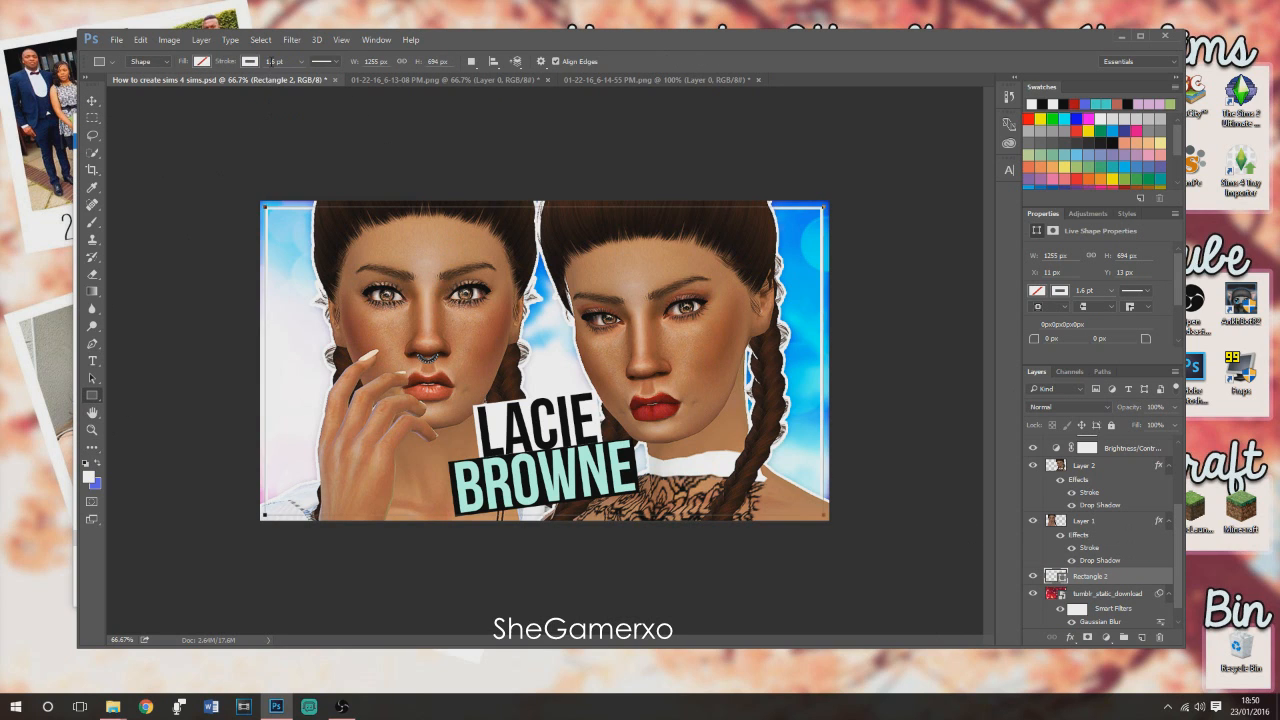
{"action": "type", "text": "2"}
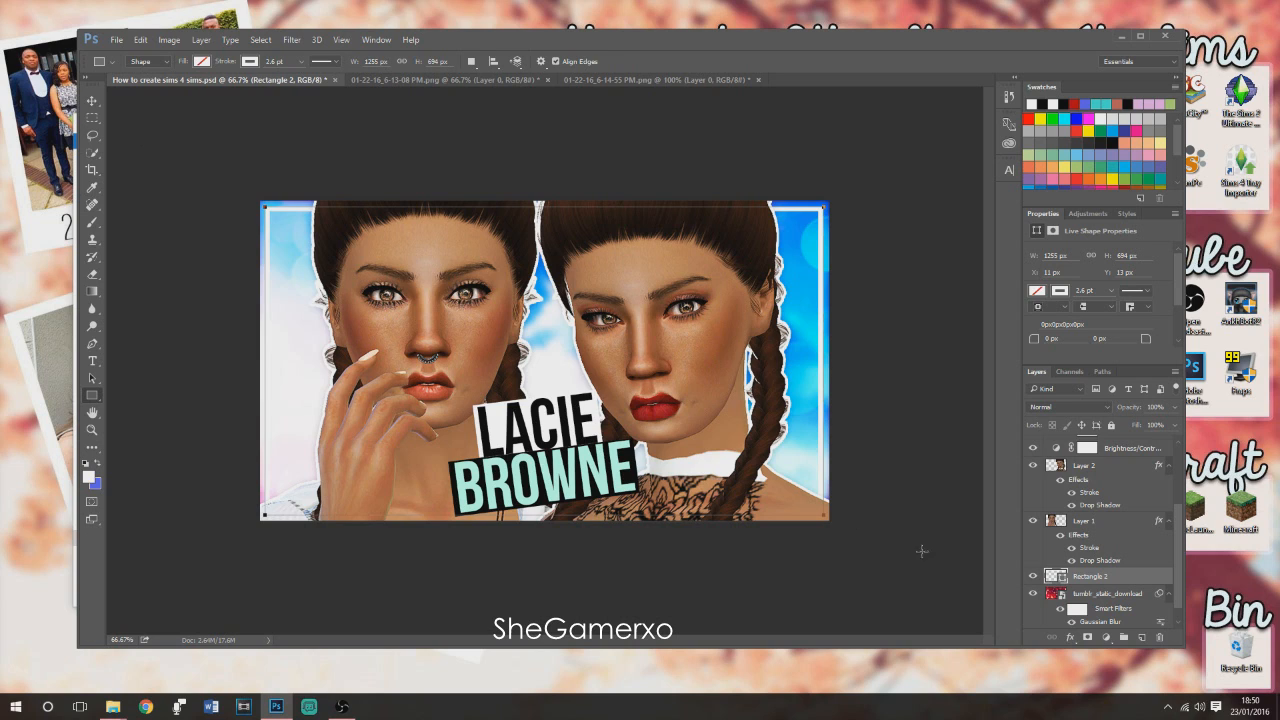
{"action": "left_click", "coordinate": [1085, 408]}
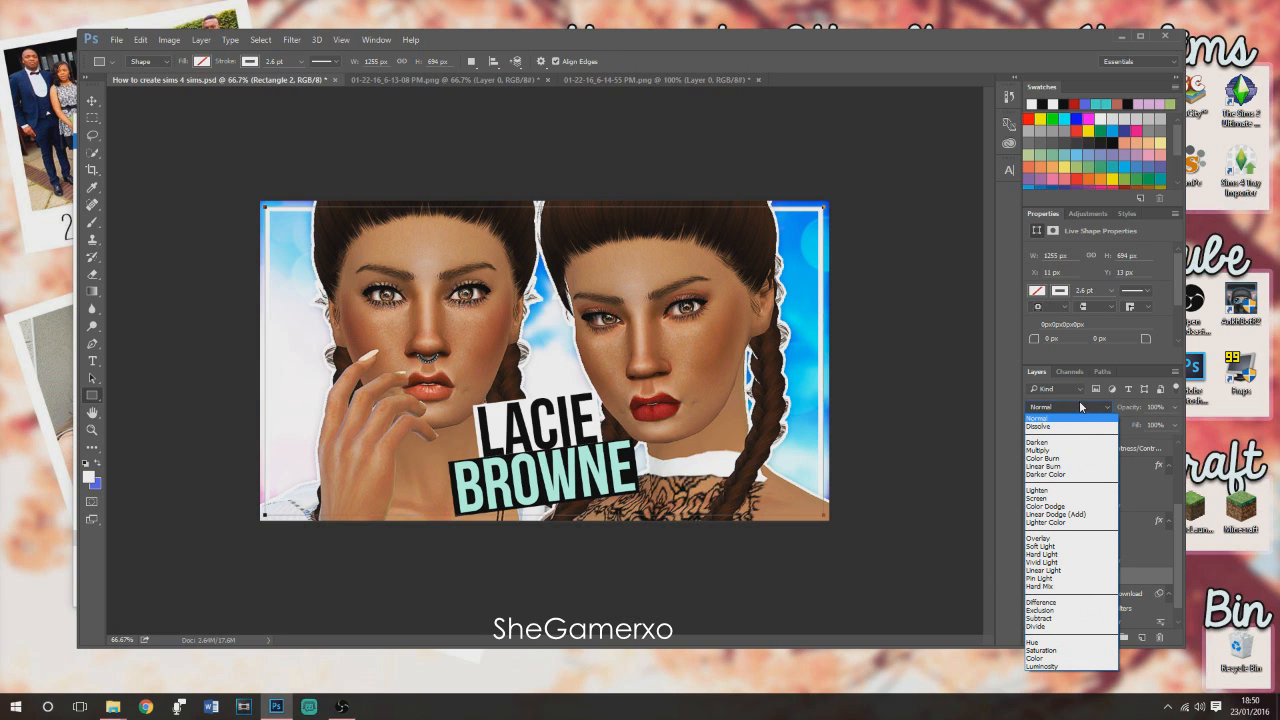
{"action": "left_click", "coordinate": [1040, 546]}
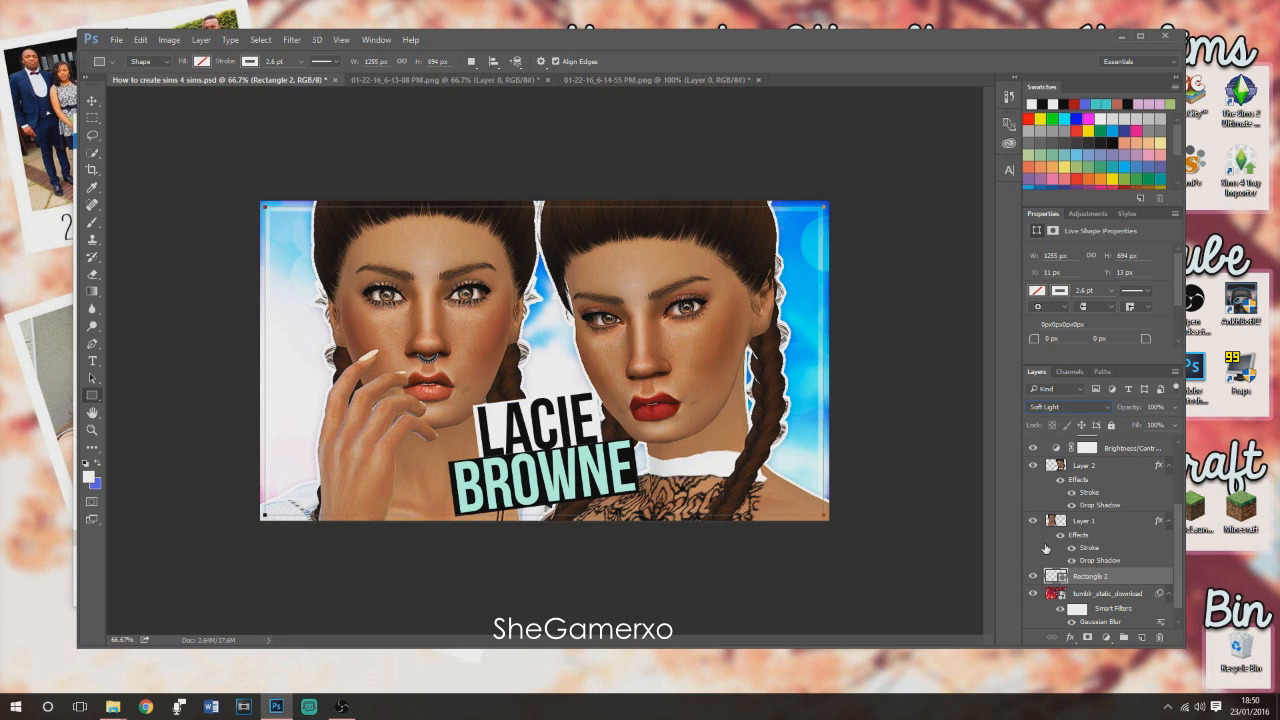
{"action": "left_click", "coordinate": [1066, 408]}
{"action": "left_click", "coordinate": [1048, 539]}
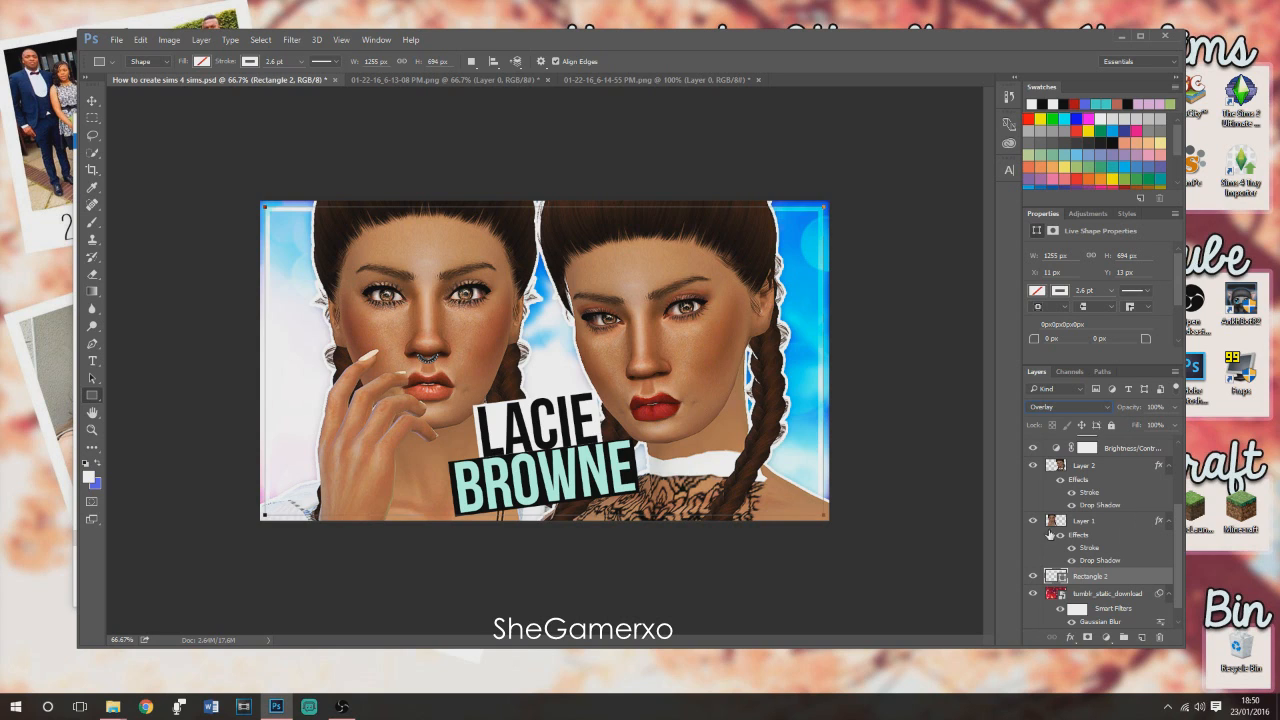
{"action": "left_click", "coordinate": [92, 101]}
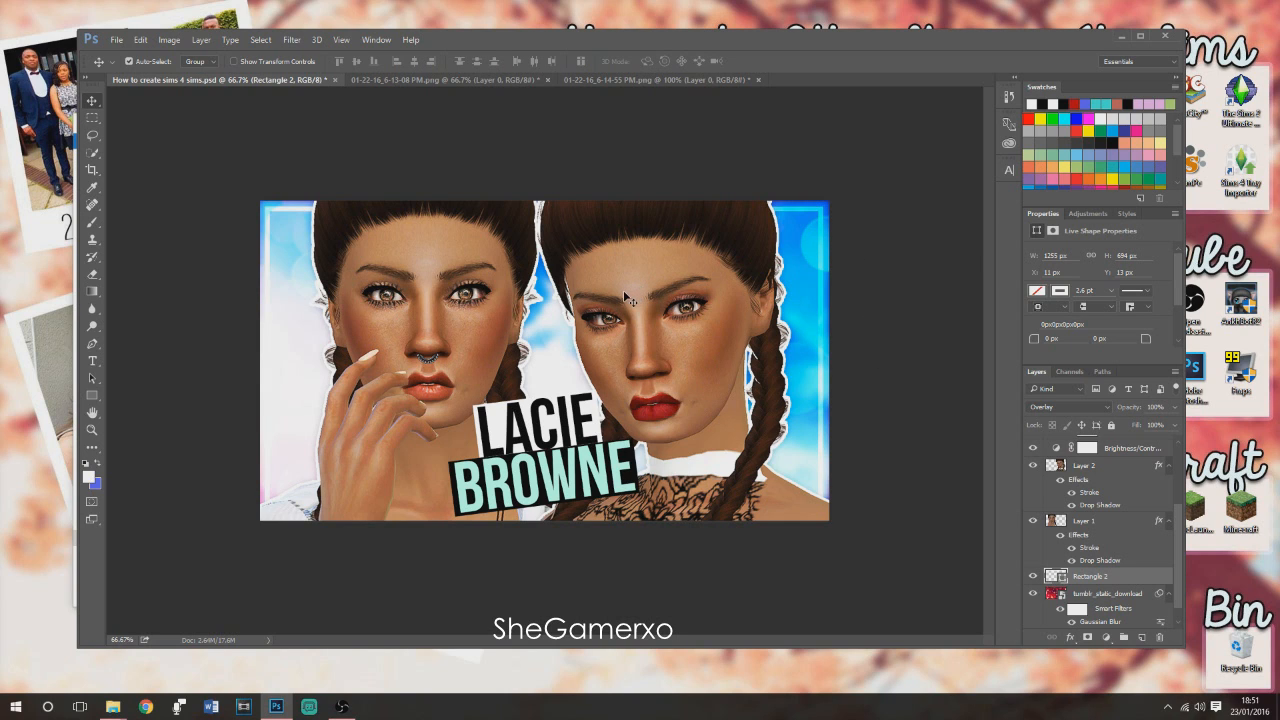
Render a 50-300mm Zoom lens flare at 100% brightness near the upper-left corner of the Hue/Saturation 1 background layer.
{"action": "scroll", "coordinate": [1108, 560], "scroll_direction": "down", "scroll_amount": 1}
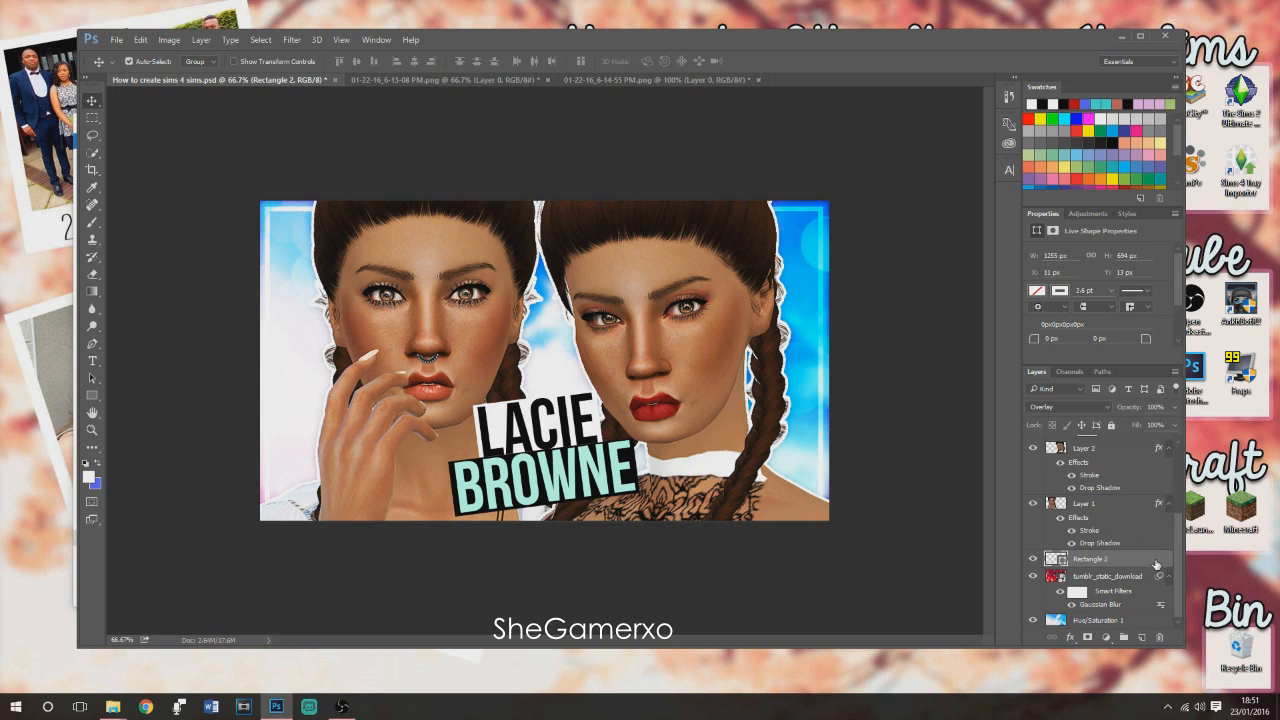
{"action": "left_click", "coordinate": [1100, 620]}
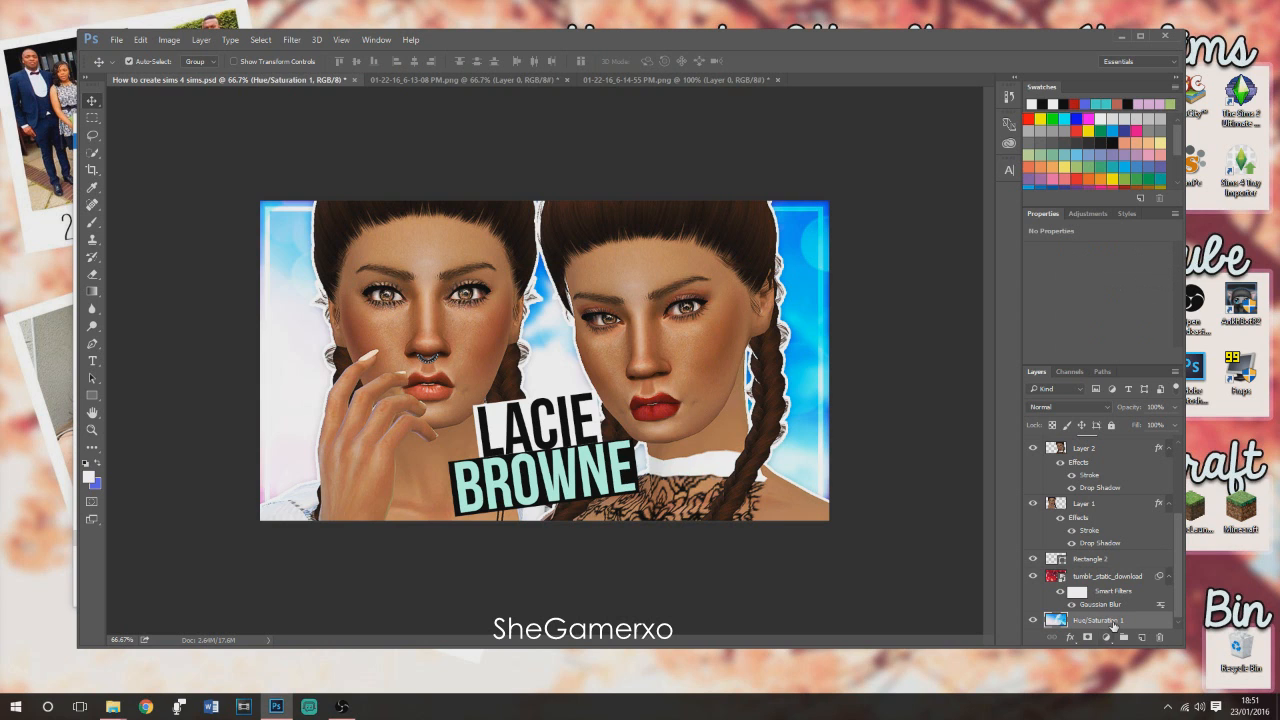
{"action": "left_click", "coordinate": [302, 41]}
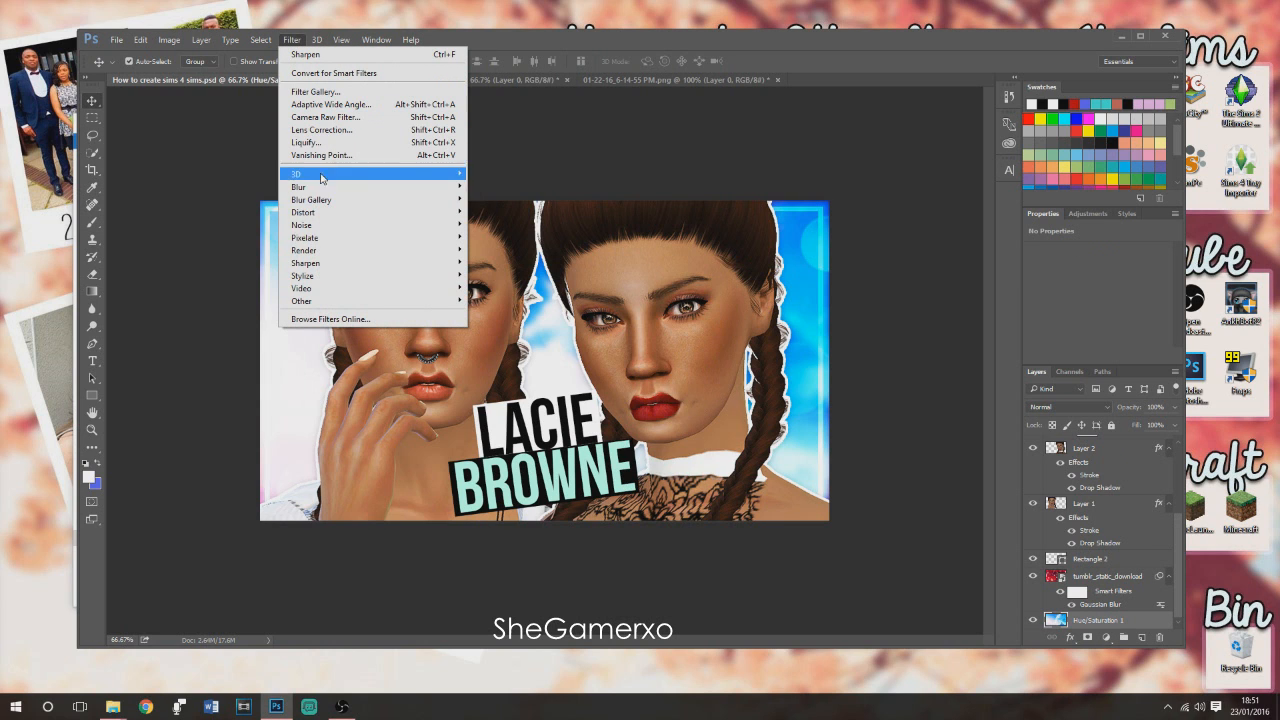
{"action": "mouse_move", "coordinate": [315, 251]}
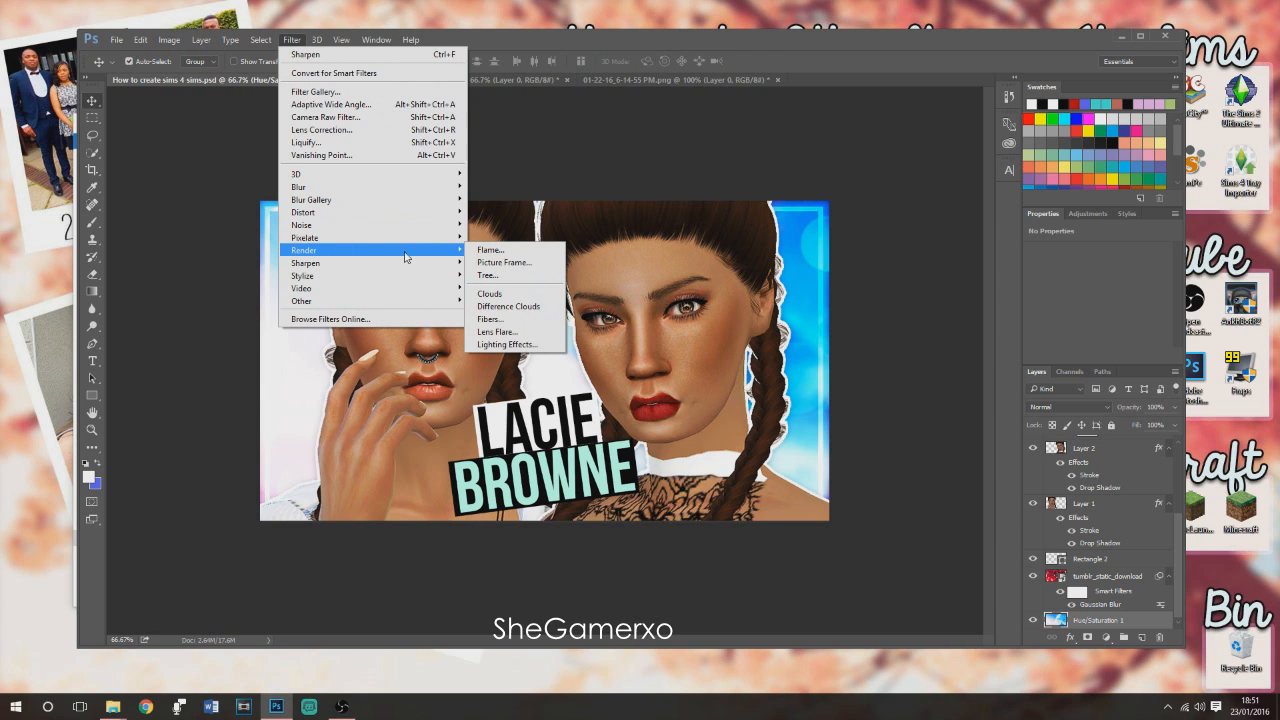
{"action": "left_click", "coordinate": [500, 332]}
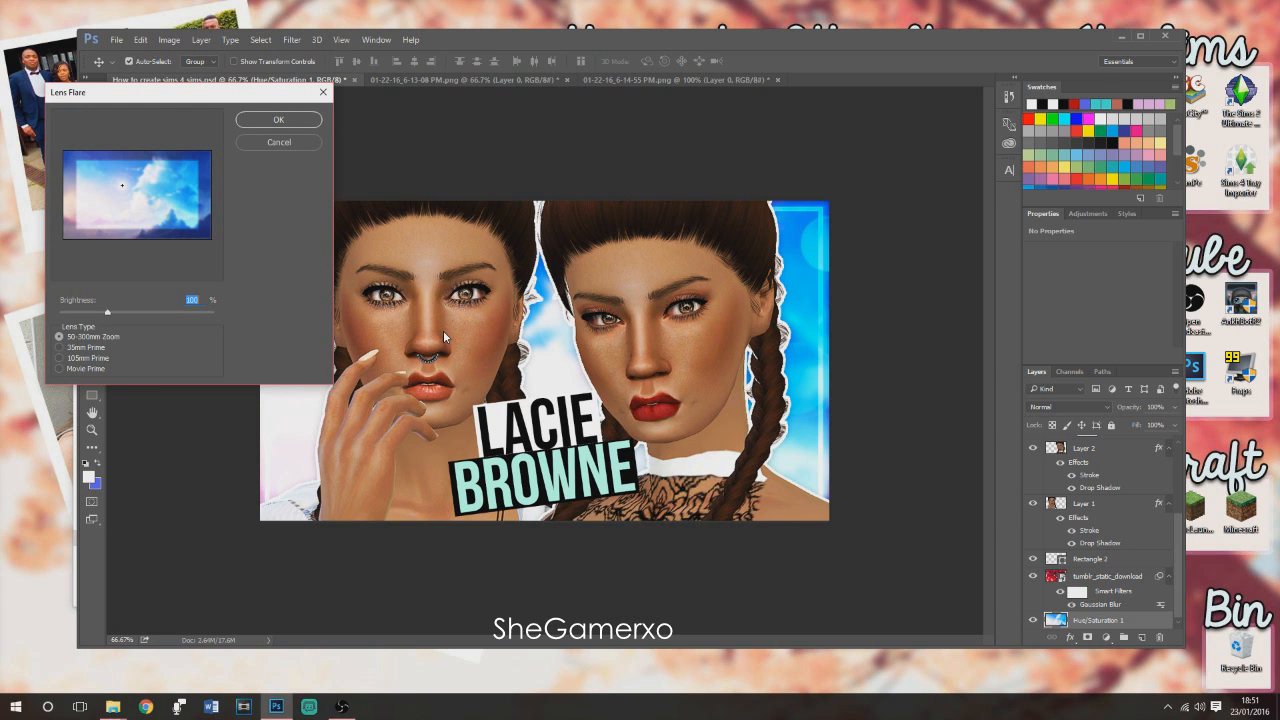
{"action": "left_click_drag", "start_coordinate": [137, 200], "coordinate": [86, 176]}
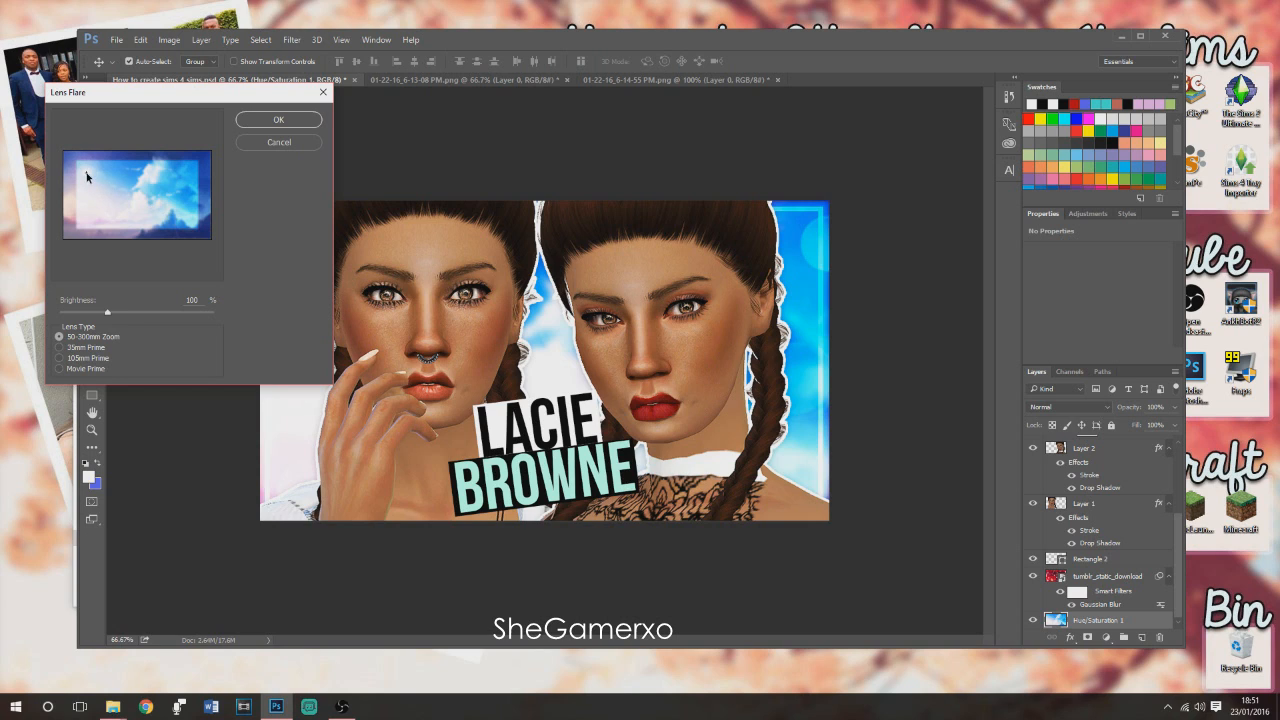
{"action": "mouse_move", "coordinate": [81, 169]}
{"action": "left_mouse_down"}
{"action": "mouse_move", "coordinate": [64, 233]}
{"action": "mouse_move", "coordinate": [70, 166]}
{"action": "mouse_move", "coordinate": [82, 170]}
{"action": "left_mouse_up"}
{"action": "left_click", "coordinate": [278, 120]}
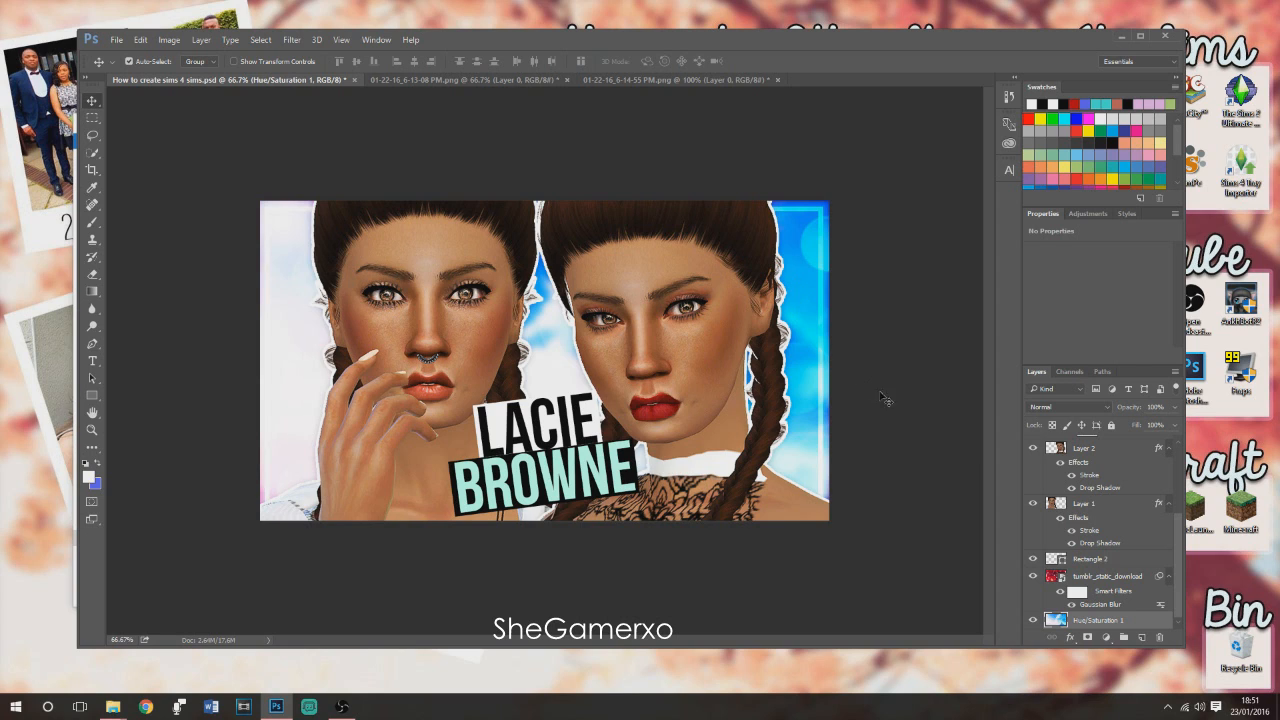
Add a new layer above Rectangle 2 and move it up between Vibrance 1 and Rectangle 1, ready for the Brush tool.
{"action": "scroll", "coordinate": [1115, 557], "scroll_direction": "up", "scroll_amount": 1}
{"action": "scroll", "coordinate": [1115, 557], "scroll_direction": "down", "scroll_amount": 1}
{"action": "left_click", "coordinate": [1120, 558]}
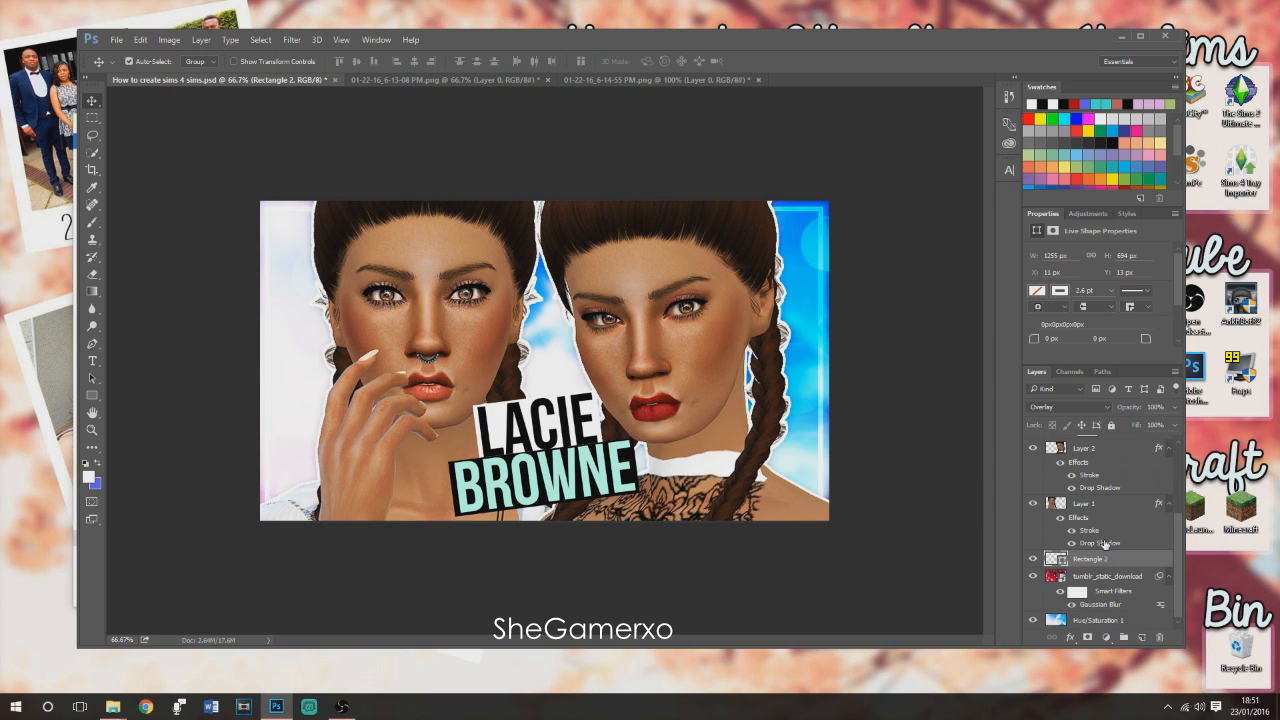
{"action": "left_click", "coordinate": [1143, 638]}
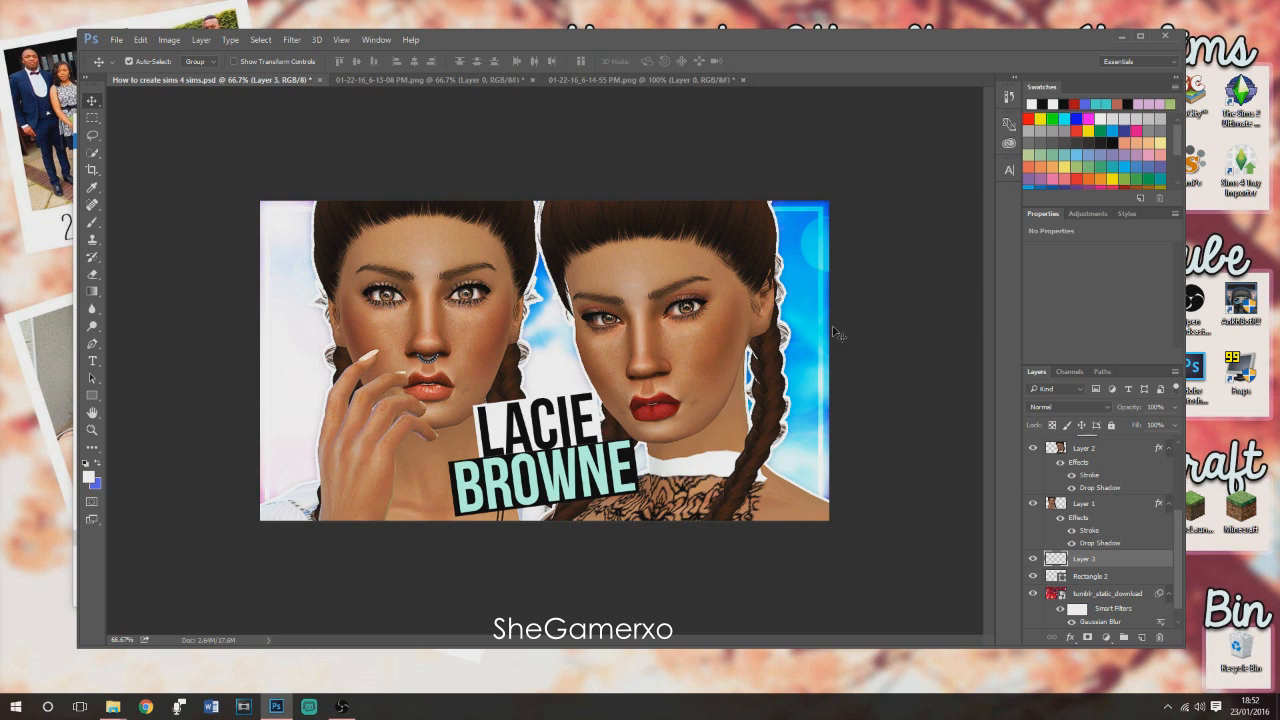
{"action": "key", "text": "b"}
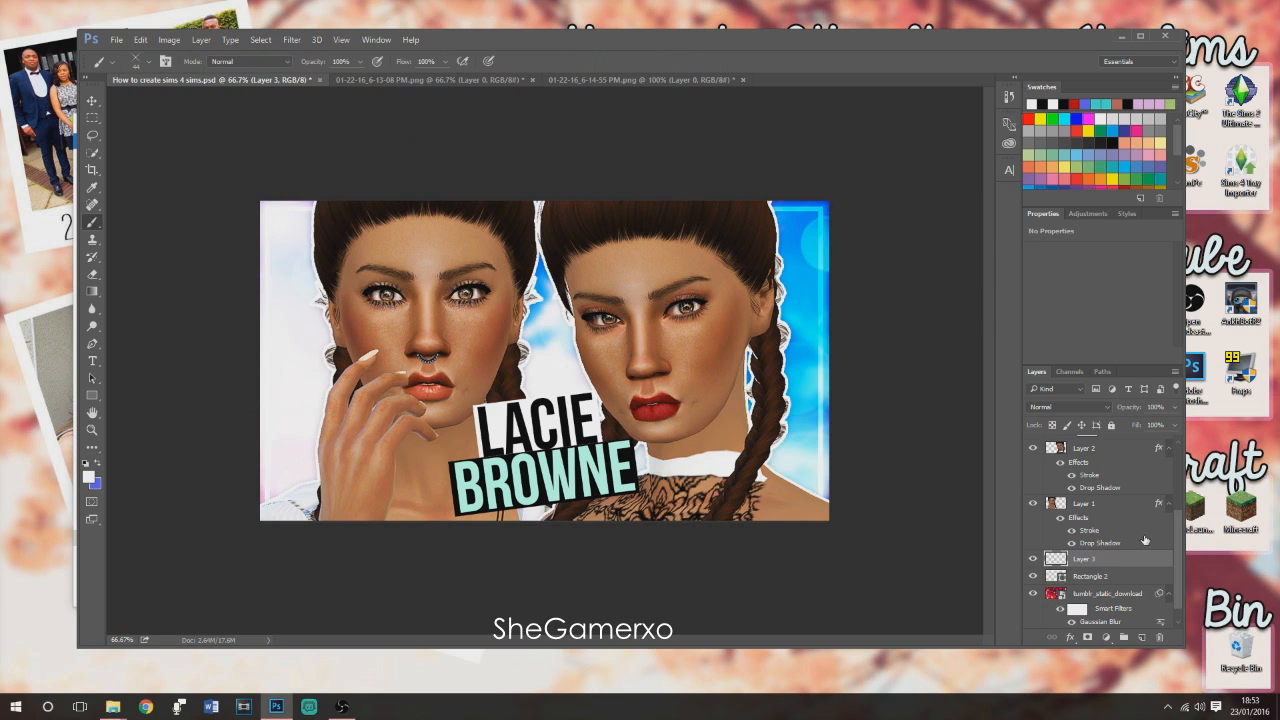
{"action": "left_click_drag", "start_coordinate": [1120, 560], "coordinate": [1121, 480]}
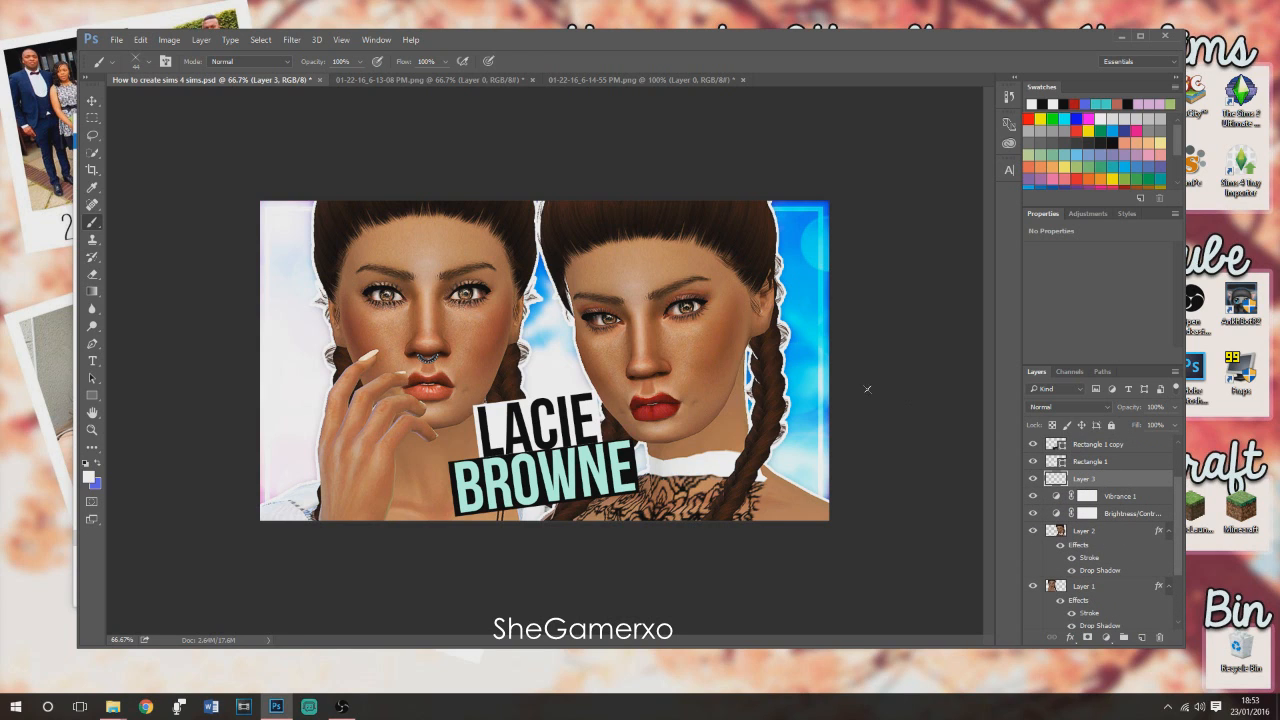
Set the cross-shaped brush to 50 px and stamp one white sparkle in the thumbnail's upper-right corner.
{"action": "left_click", "coordinate": [150, 63]}
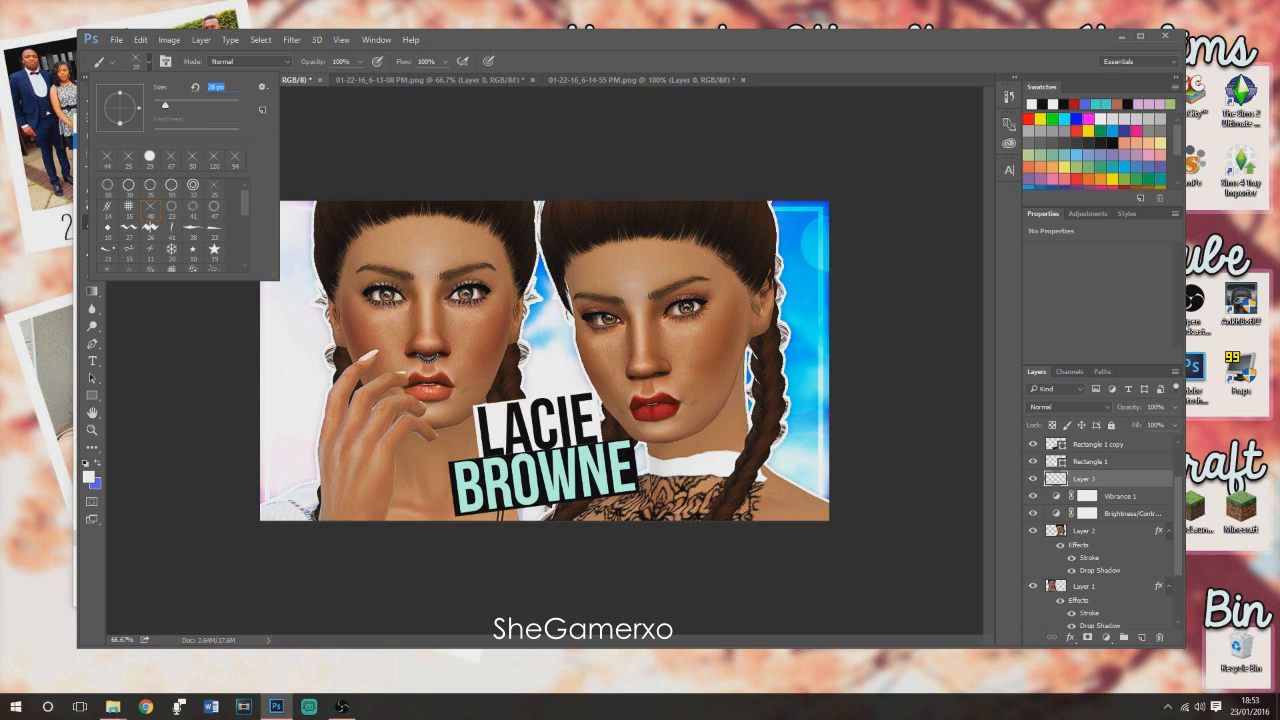
{"action": "key", "text": "Return"}
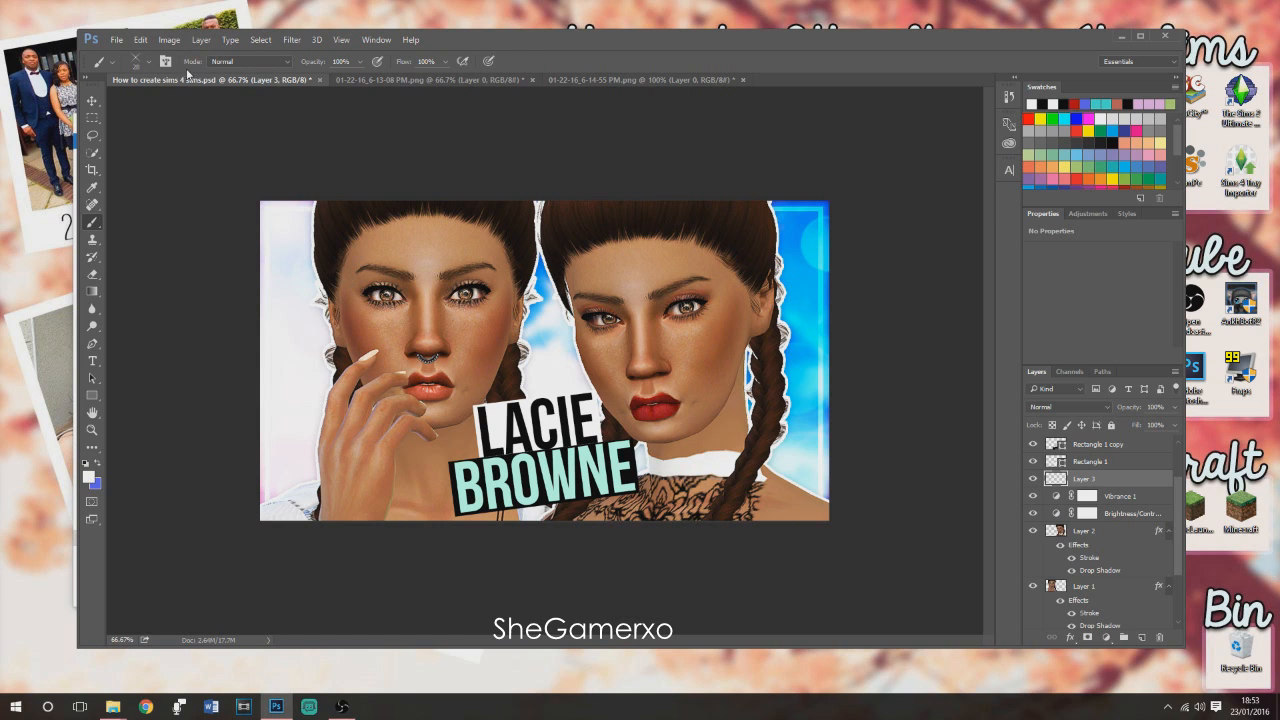
{"action": "left_click", "coordinate": [150, 63]}
{"action": "left_click_drag", "start_coordinate": [172, 110], "coordinate": [175, 112]}
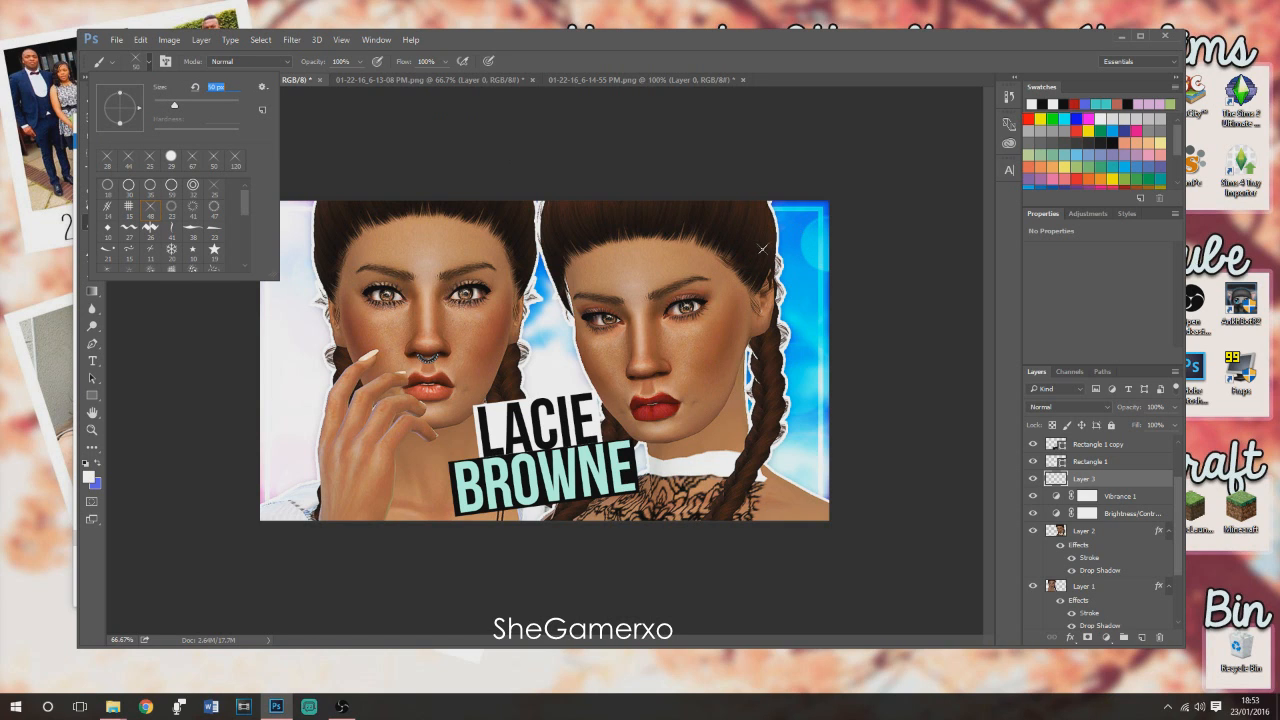
{"action": "left_click", "coordinate": [799, 229]}
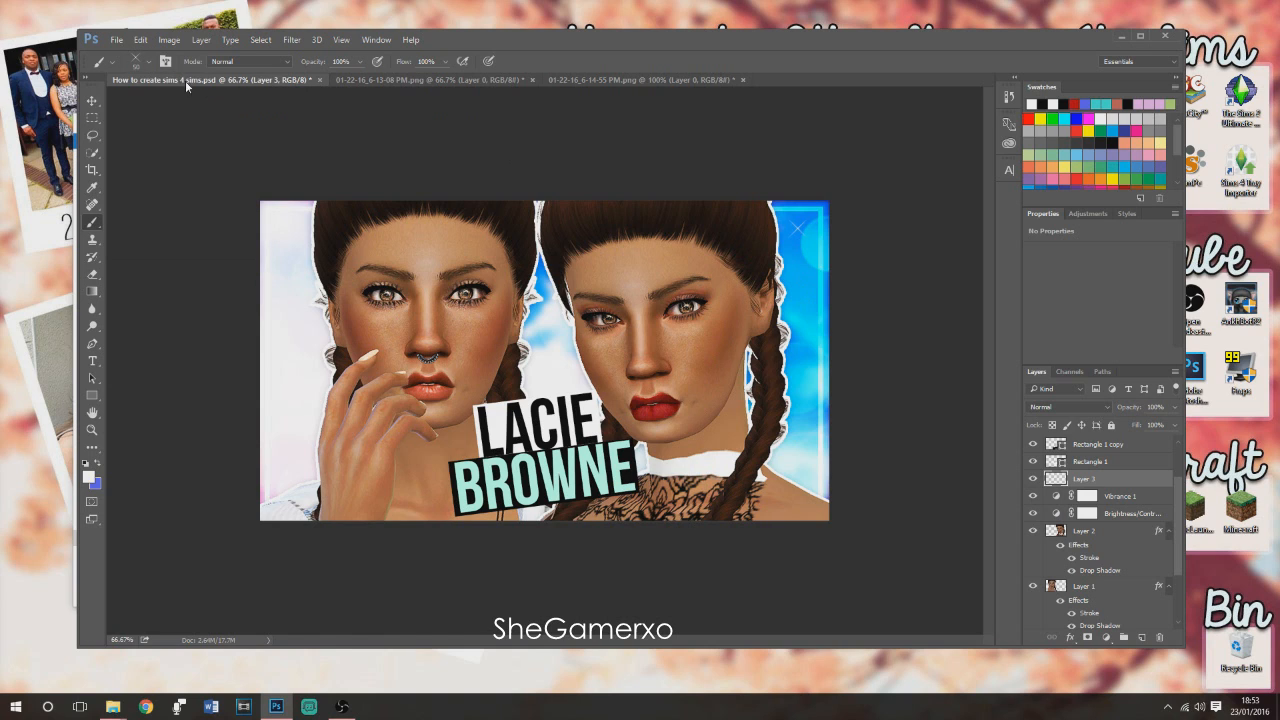
Stamp a 44 px white sparkle between the two Sims and a 120 px one near the image's lower-right corner.
{"action": "left_click", "coordinate": [149, 62]}
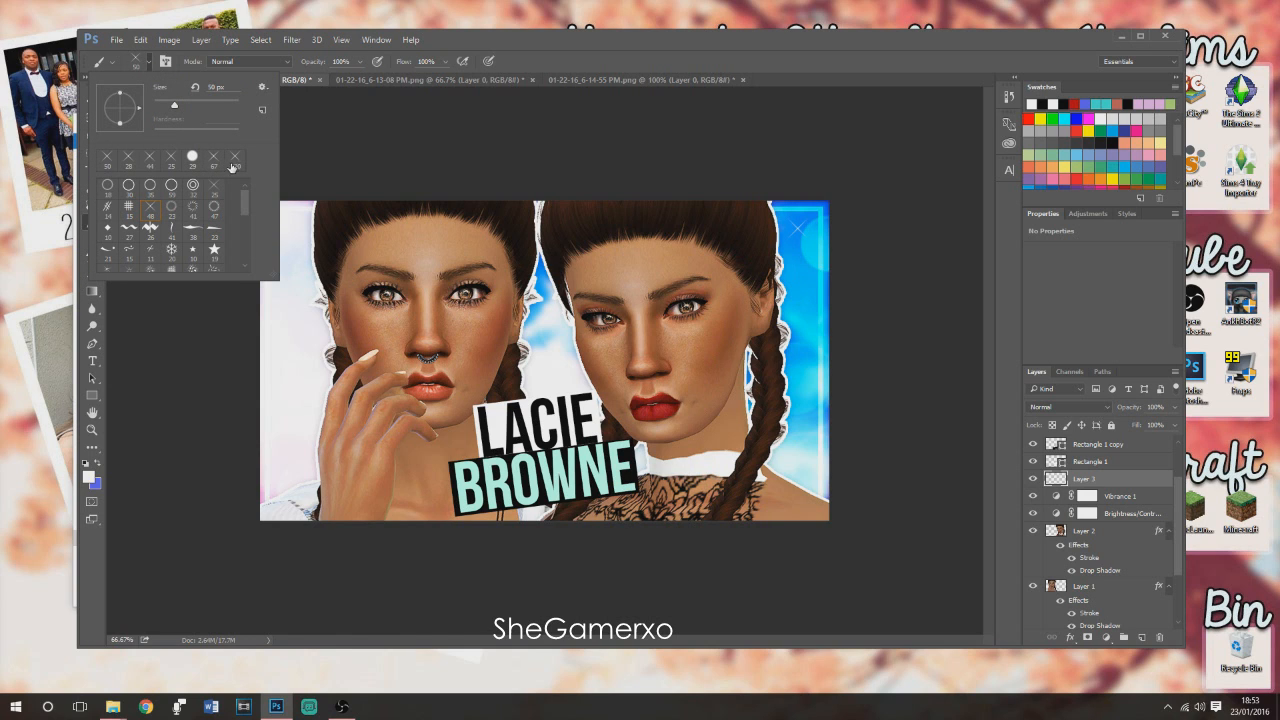
{"action": "left_click", "coordinate": [149, 158]}
{"action": "left_click", "coordinate": [543, 319]}
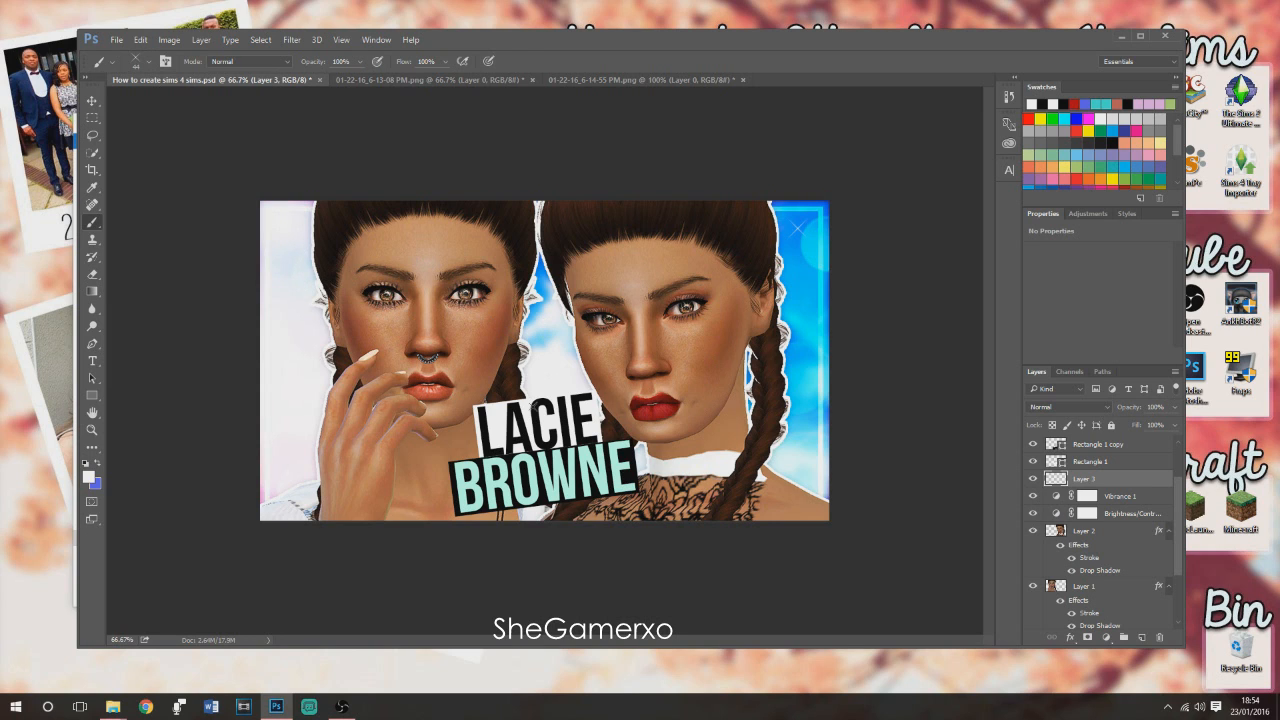
{"action": "left_click", "coordinate": [153, 62]}
{"action": "left_click", "coordinate": [236, 160]}
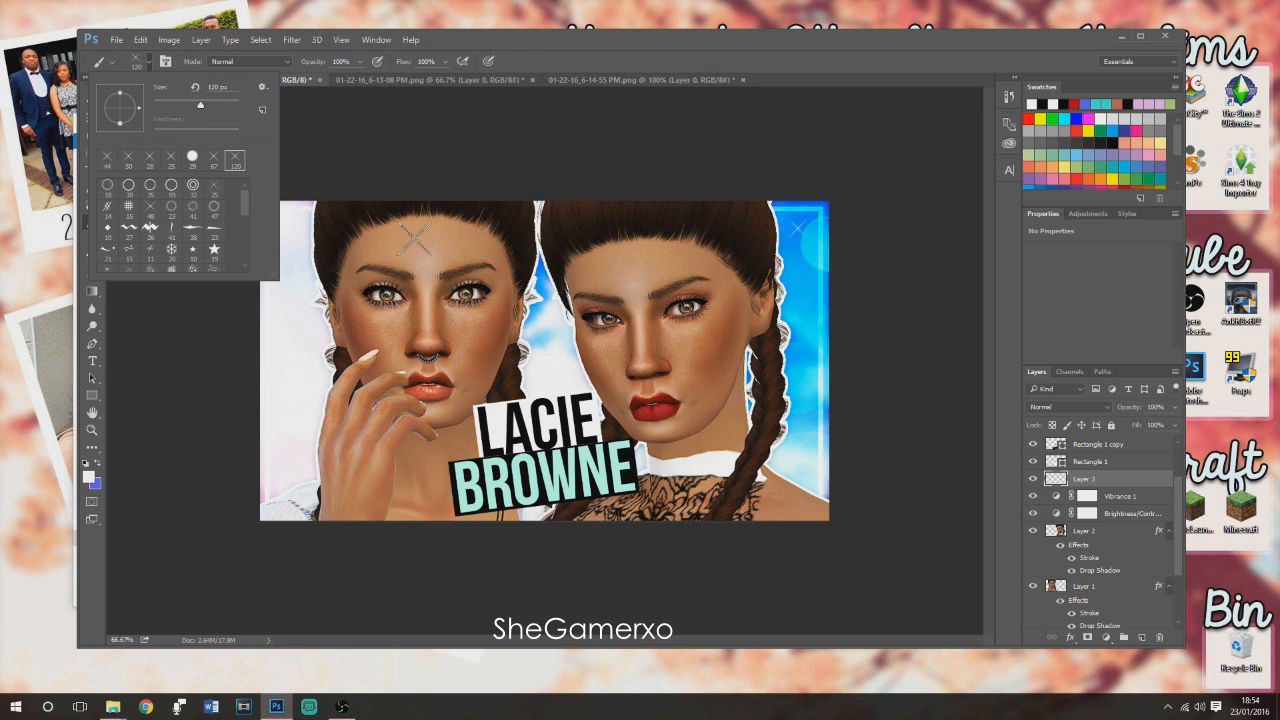
{"action": "left_click", "coordinate": [807, 445]}
Rotate the brush tip and stamp a 75 px sparkle at the image's lower left and a rotated 47 px one near the middle right edge.
{"action": "left_click", "coordinate": [150, 62]}
{"action": "left_click_drag", "start_coordinate": [138, 113], "coordinate": [124, 88]}
{"action": "left_click_drag", "start_coordinate": [200, 104], "coordinate": [185, 104]}
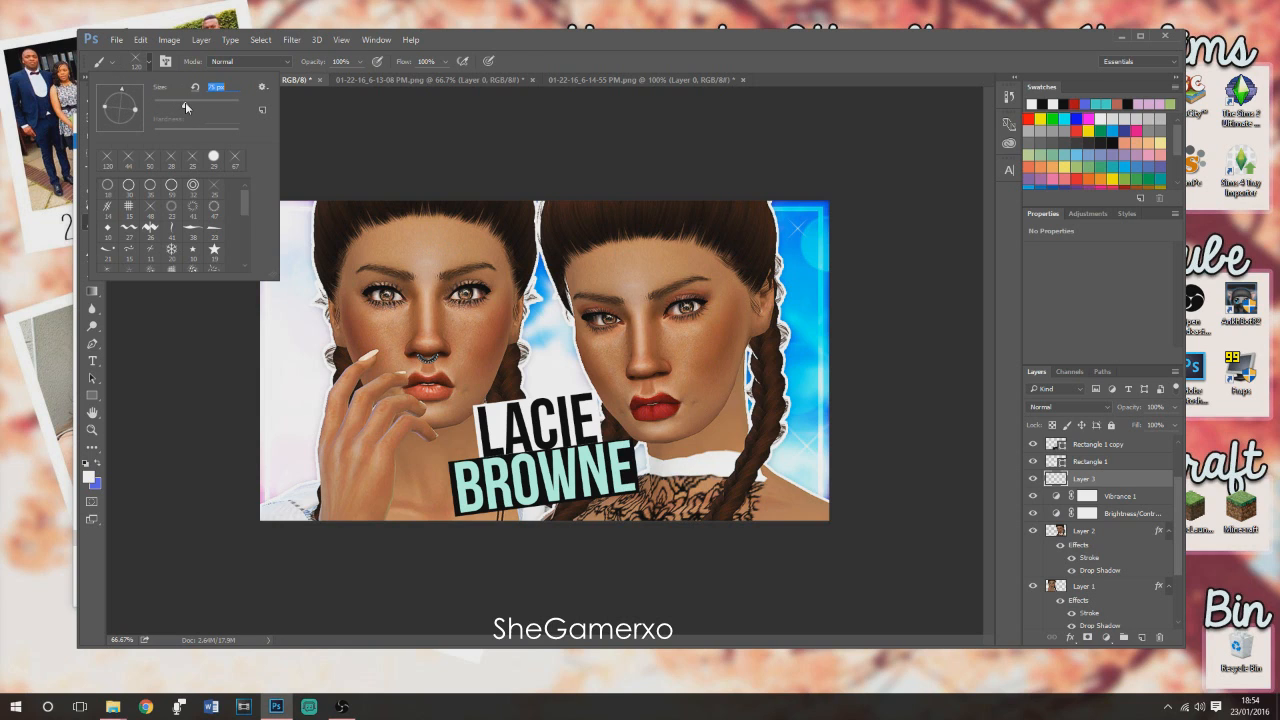
{"action": "left_click", "coordinate": [292, 438]}
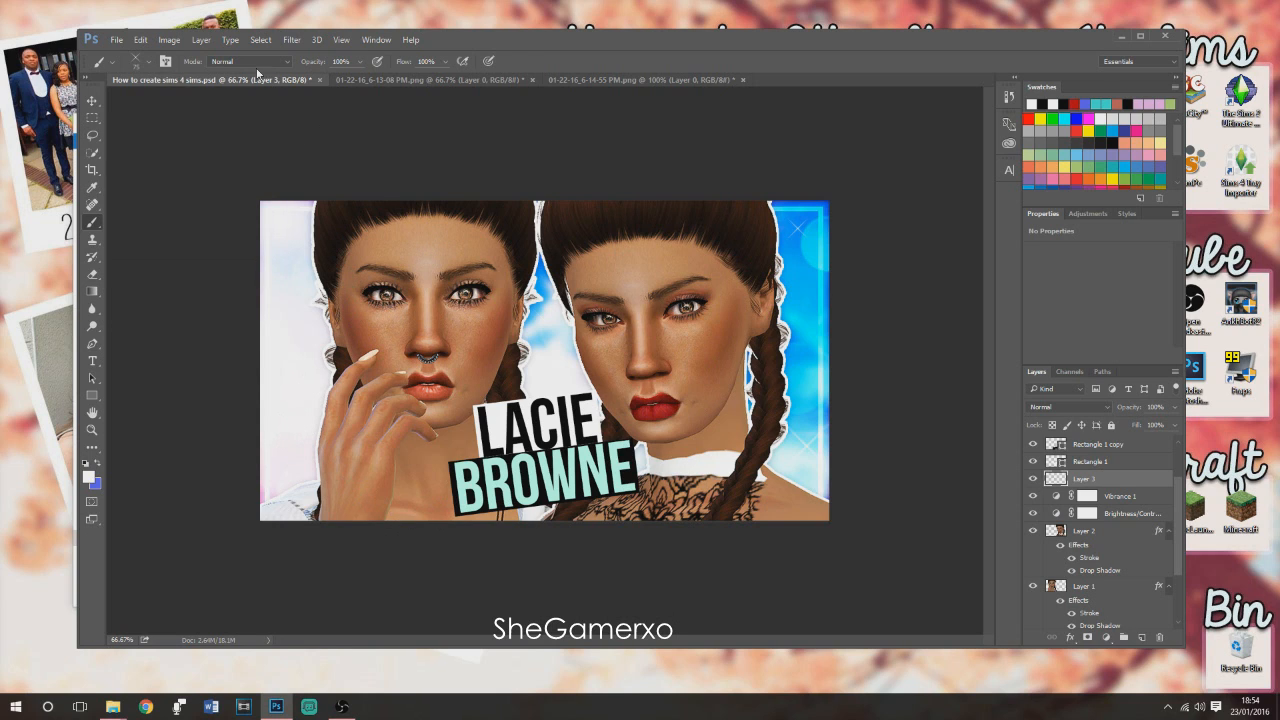
{"action": "left_click", "coordinate": [148, 60]}
{"action": "left_click_drag", "start_coordinate": [175, 104], "coordinate": [104, 112]}
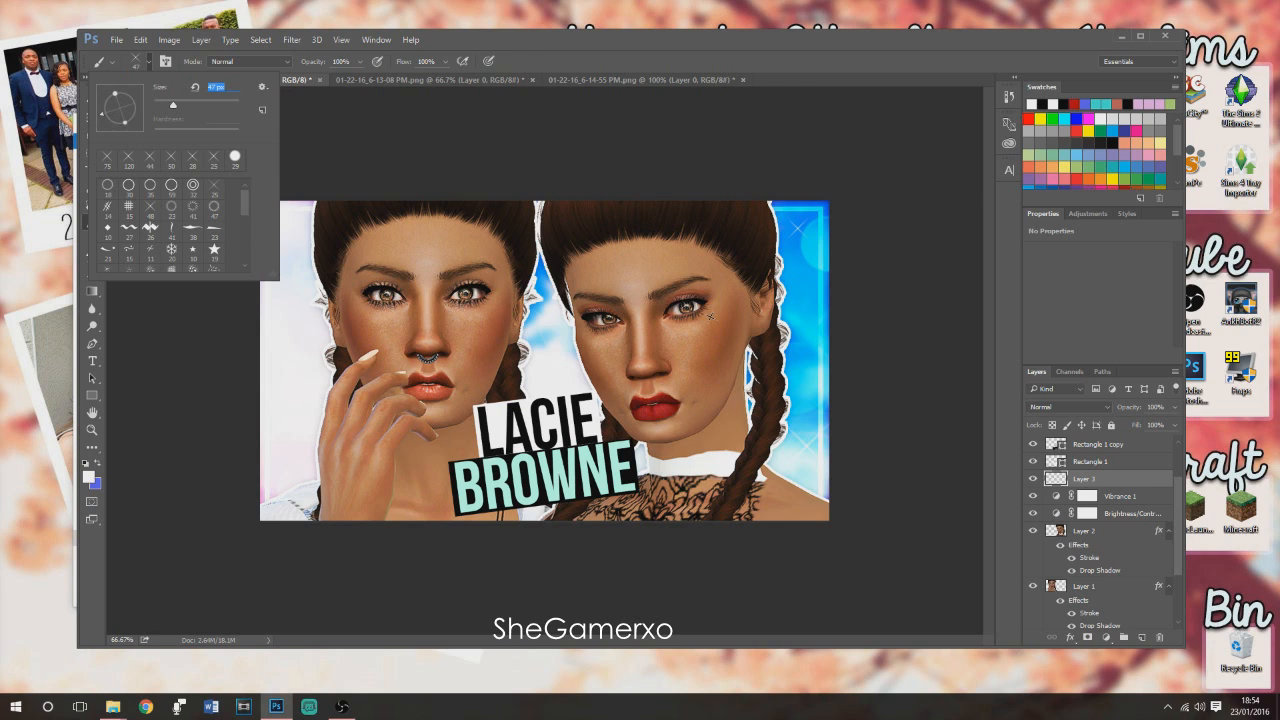
{"action": "left_click", "coordinate": [806, 320]}
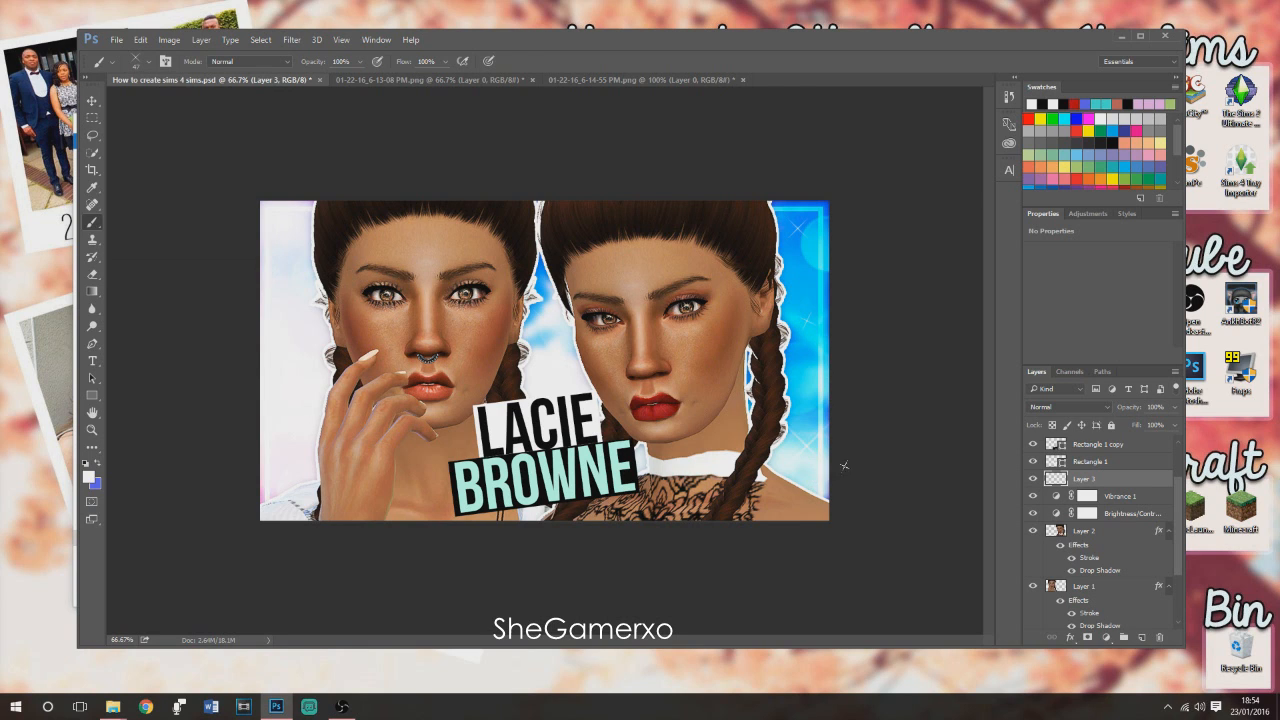
Stamp a rotated 88 px sparkle in the image's upper-left corner and a smaller one beside the right Sim's braid.
{"action": "left_click", "coordinate": [150, 62]}
{"action": "mouse_move", "coordinate": [175, 107]}
{"action": "left_mouse_down"}
{"action": "mouse_move", "coordinate": [191, 109]}
{"action": "mouse_move", "coordinate": [106, 102]}
{"action": "mouse_move", "coordinate": [134, 117]}
{"action": "left_mouse_up"}
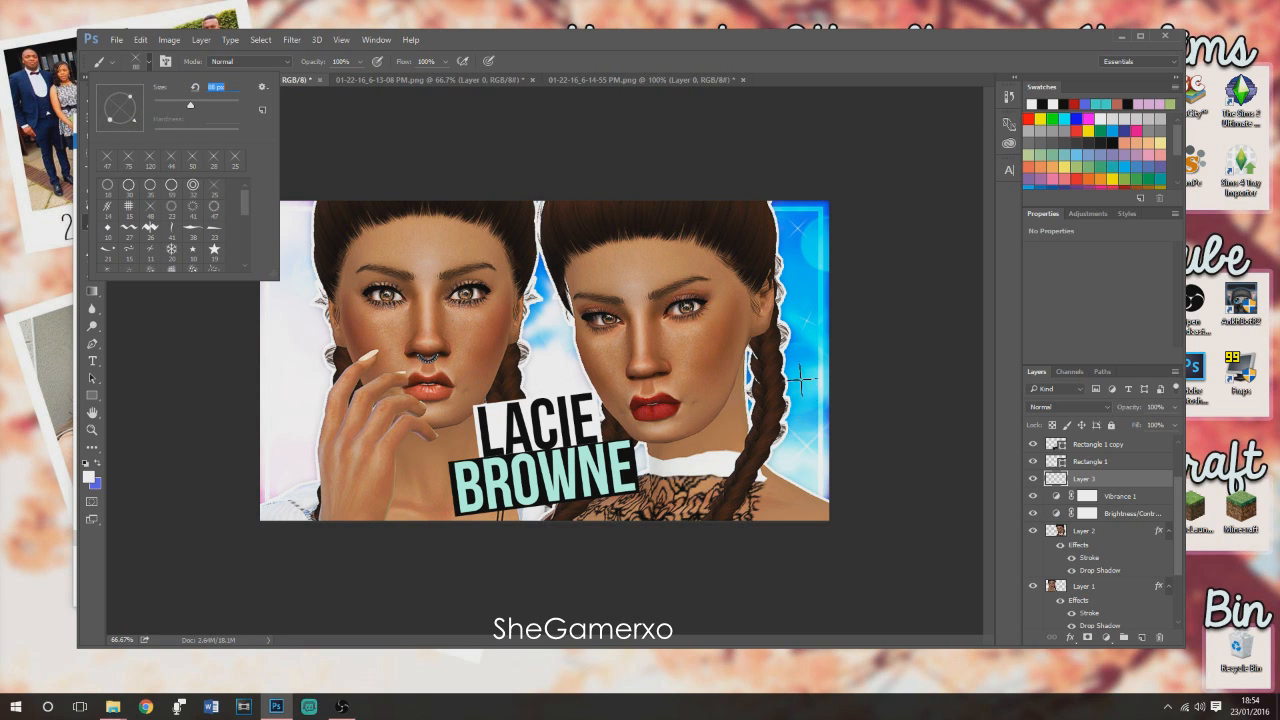
{"action": "left_click", "coordinate": [290, 228]}
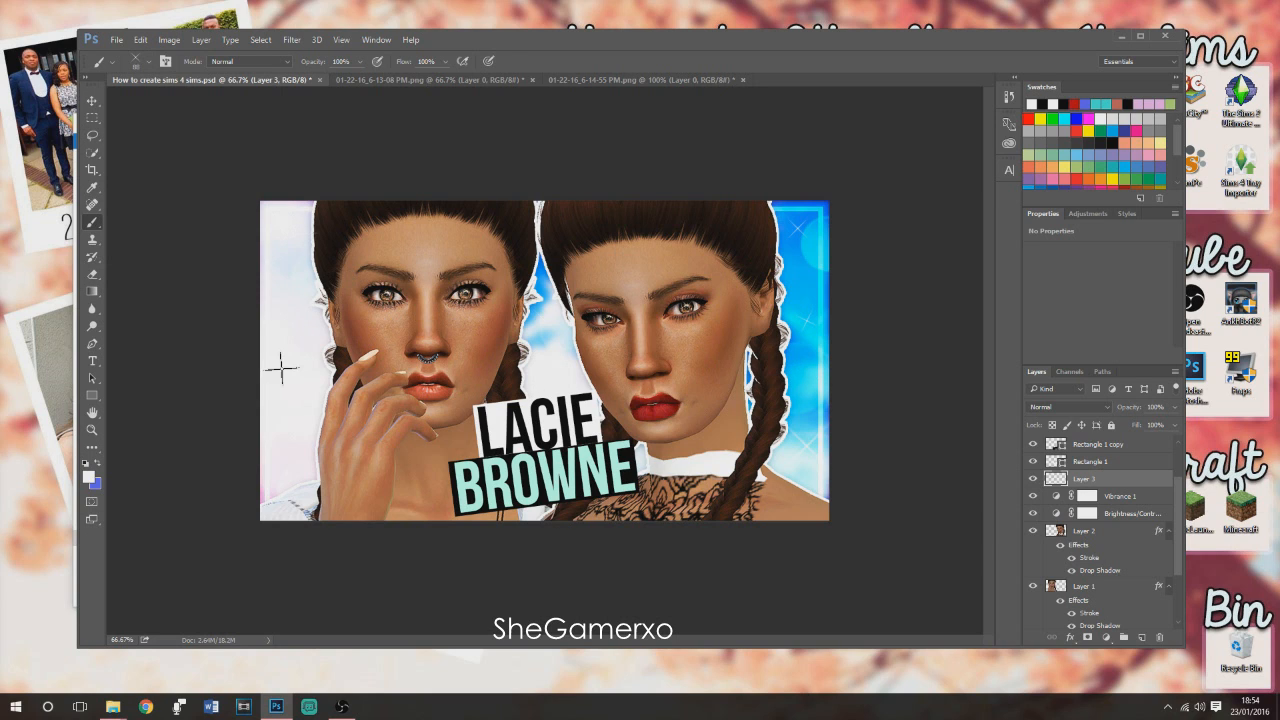
{"action": "left_click", "coordinate": [146, 64]}
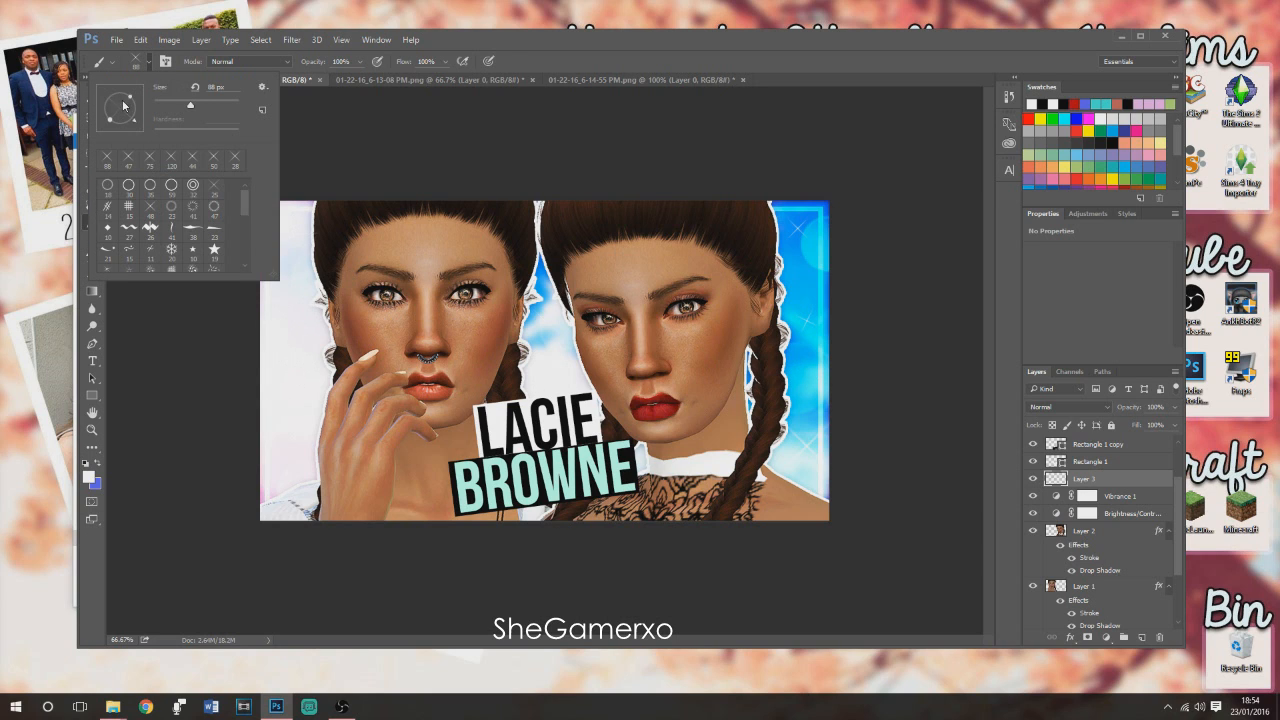
{"action": "left_click", "coordinate": [184, 105]}
{"action": "left_click", "coordinate": [801, 386]}
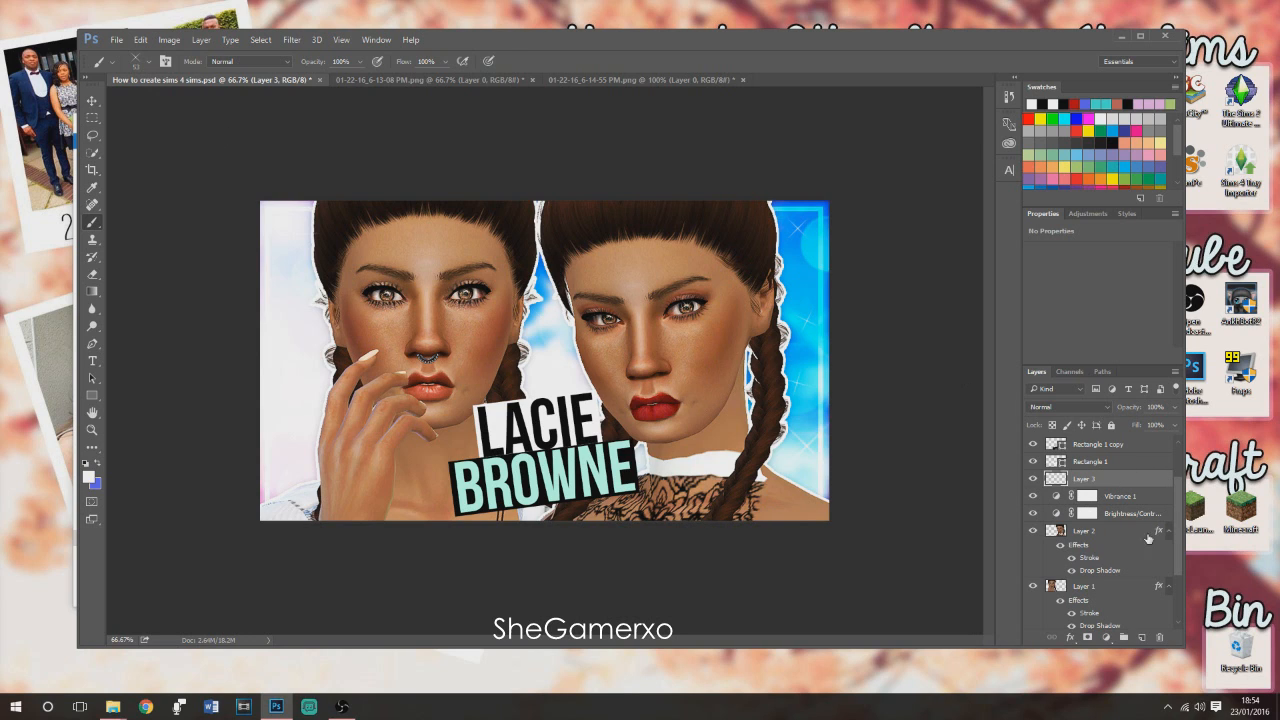
Reduce the opacity of the sparkle layer, Layer 3, to 75%.
{"action": "left_click", "coordinate": [1176, 408]}
{"action": "left_click_drag", "start_coordinate": [1174, 426], "coordinate": [1162, 426]}
{"action": "left_click", "coordinate": [1173, 408]}
Examine how the finished thumbnail reads at several reduced display sizes.
{"action": "key", "text": "ctrl+minus"}
{"action": "key", "text": "ctrl+minus"}
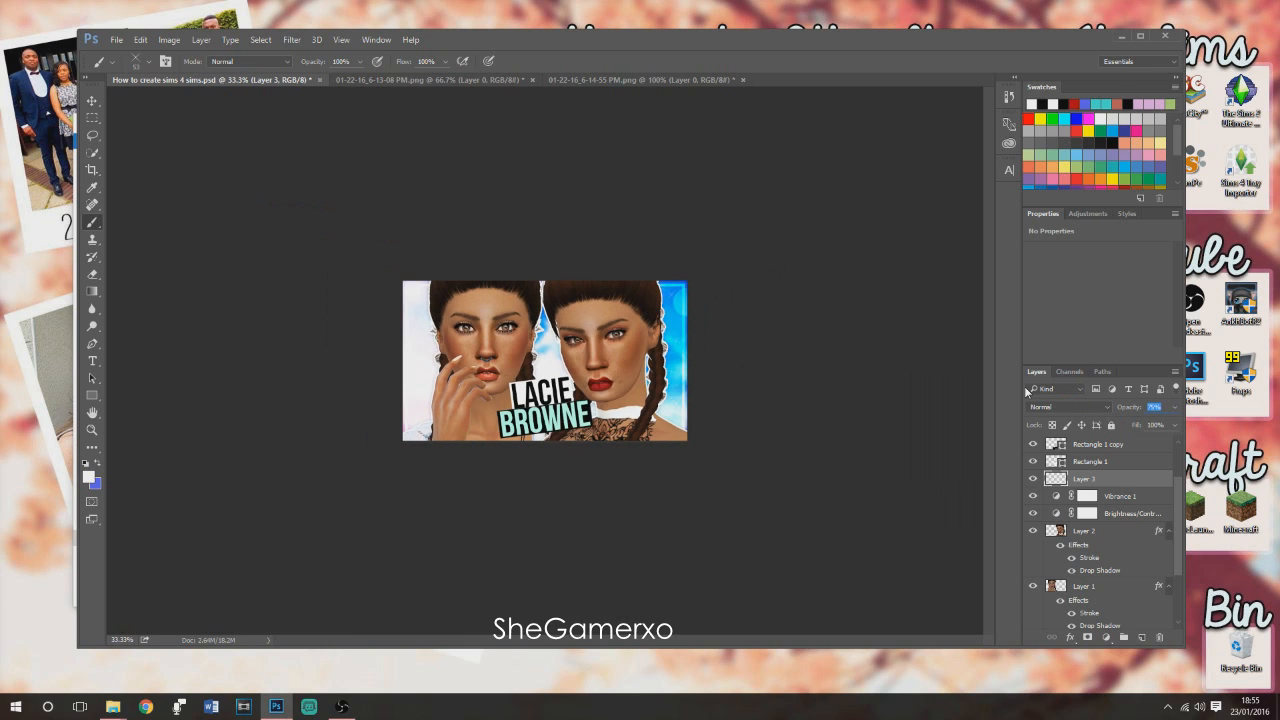
{"action": "key", "text": "ctrl+minus"}
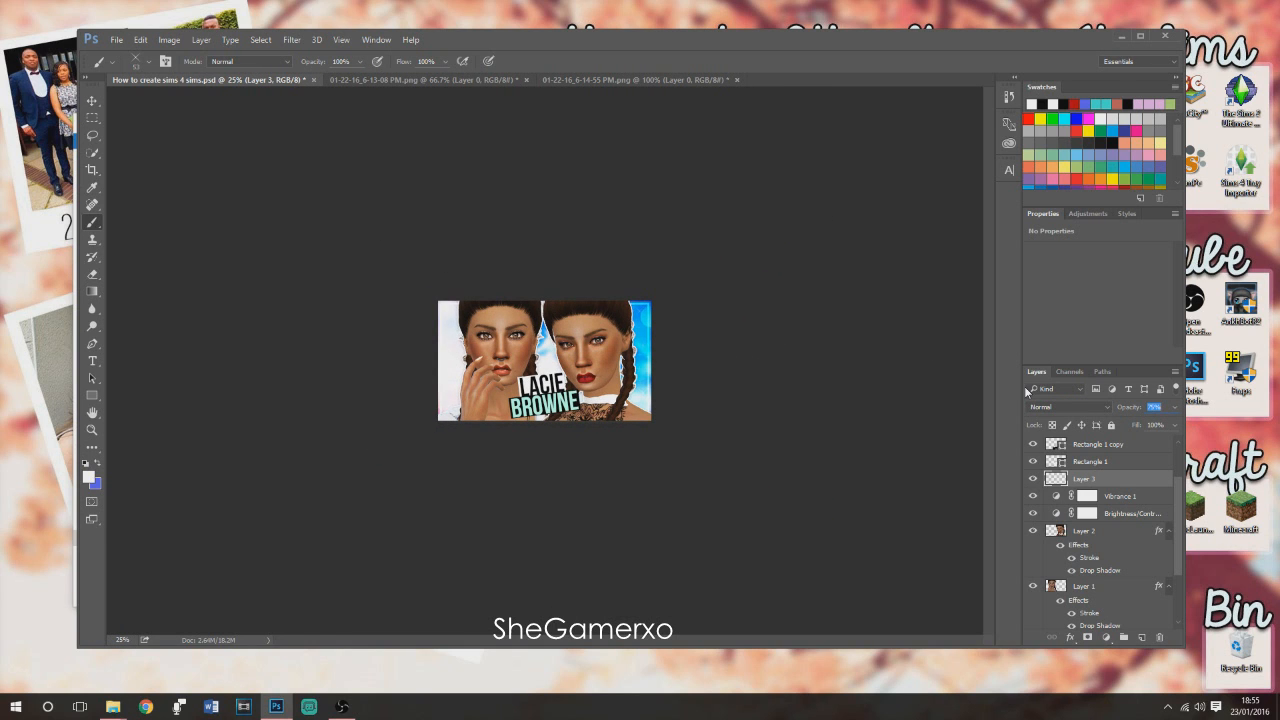
{"action": "key", "text": "ctrl+minus"}
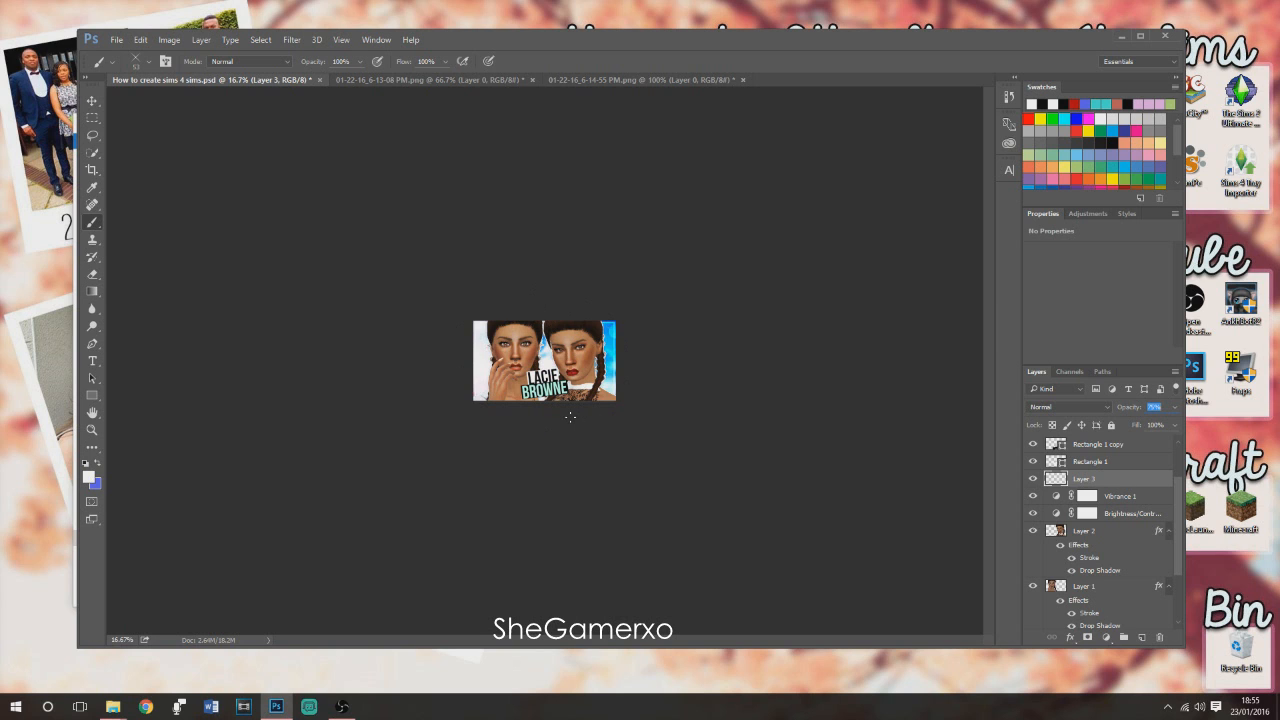
{"action": "key", "text": "ctrl+plus"}
{"action": "key", "text": "ctrl+plus"}
{"action": "key", "text": "ctrl+plus"}
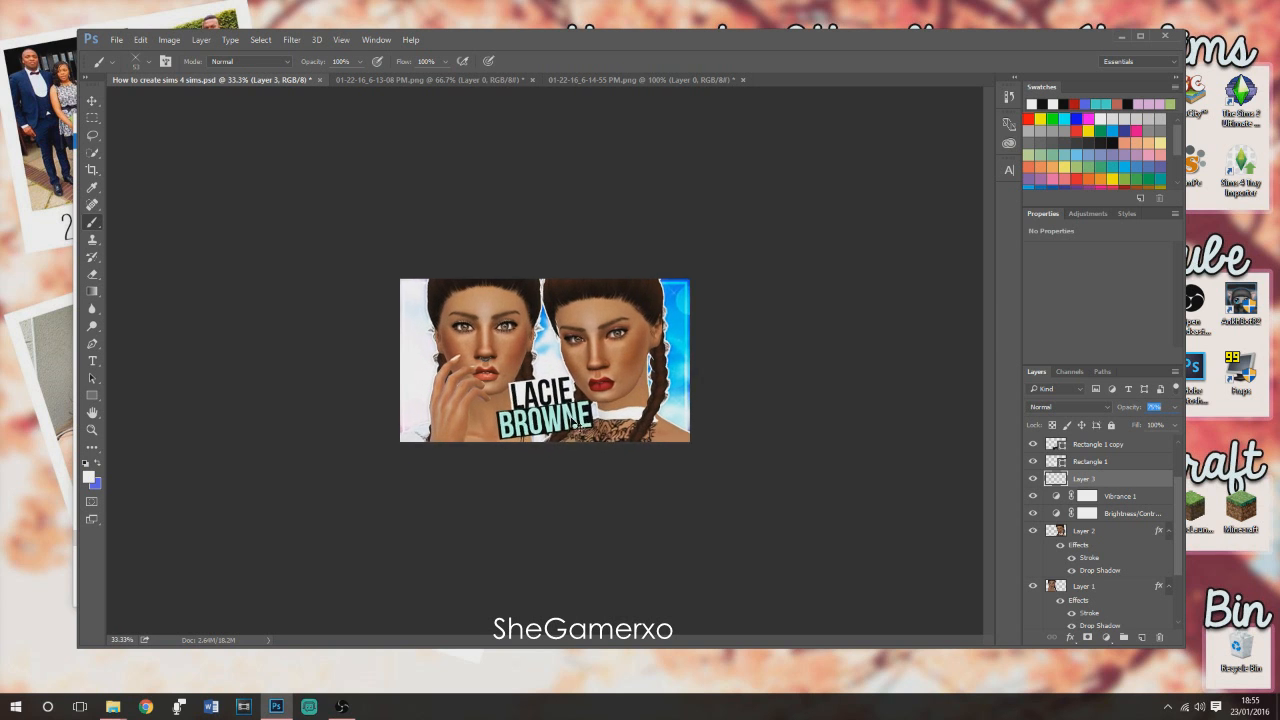
{"action": "key", "text": "ctrl+minus"}
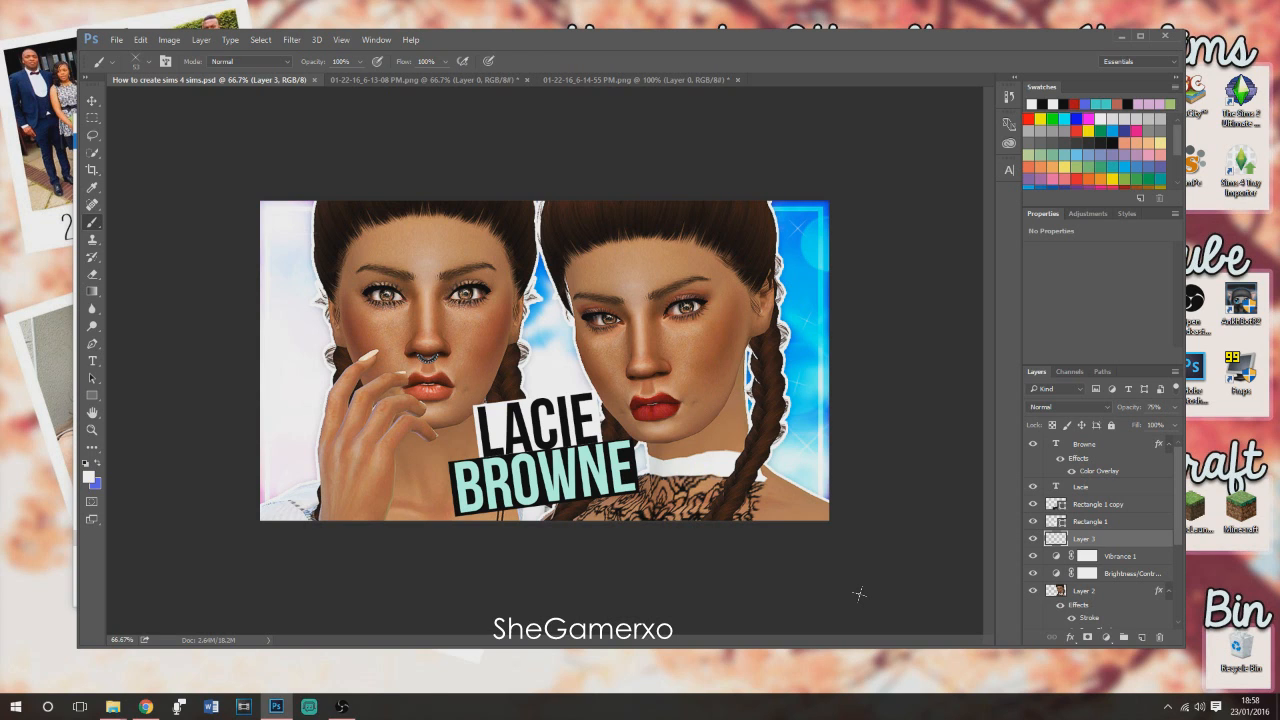
{"action": "key", "text": "ctrl+minus"}
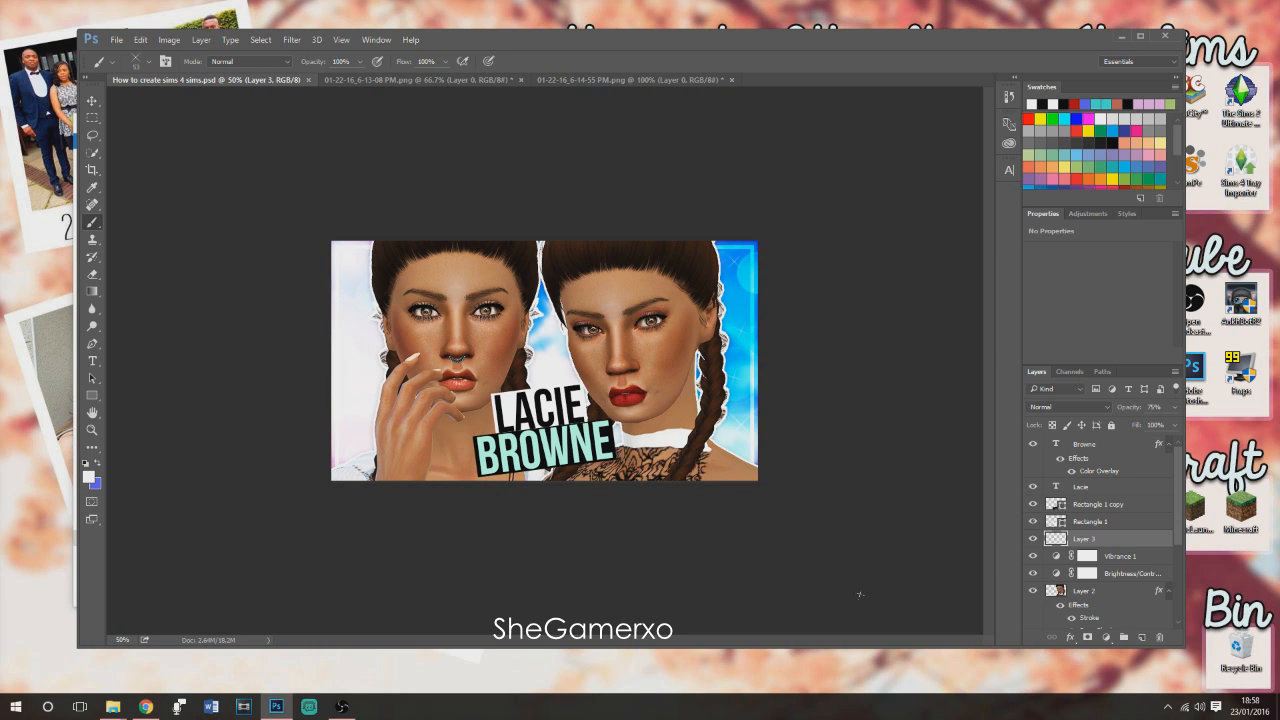